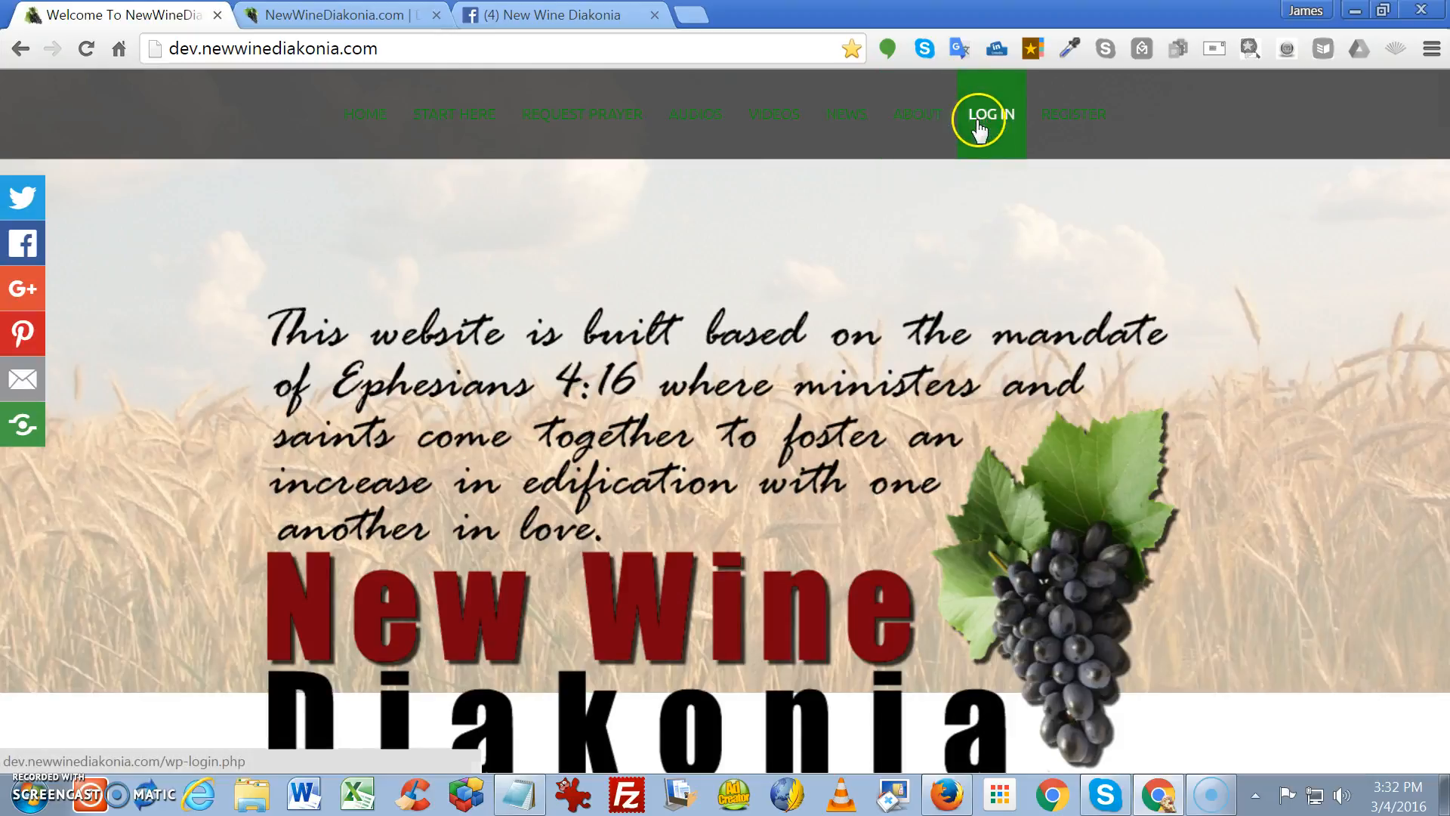
# Log in to the dev site with the saved account credentials, filling in the CAPTCHA code
pyautogui.click(993, 114)
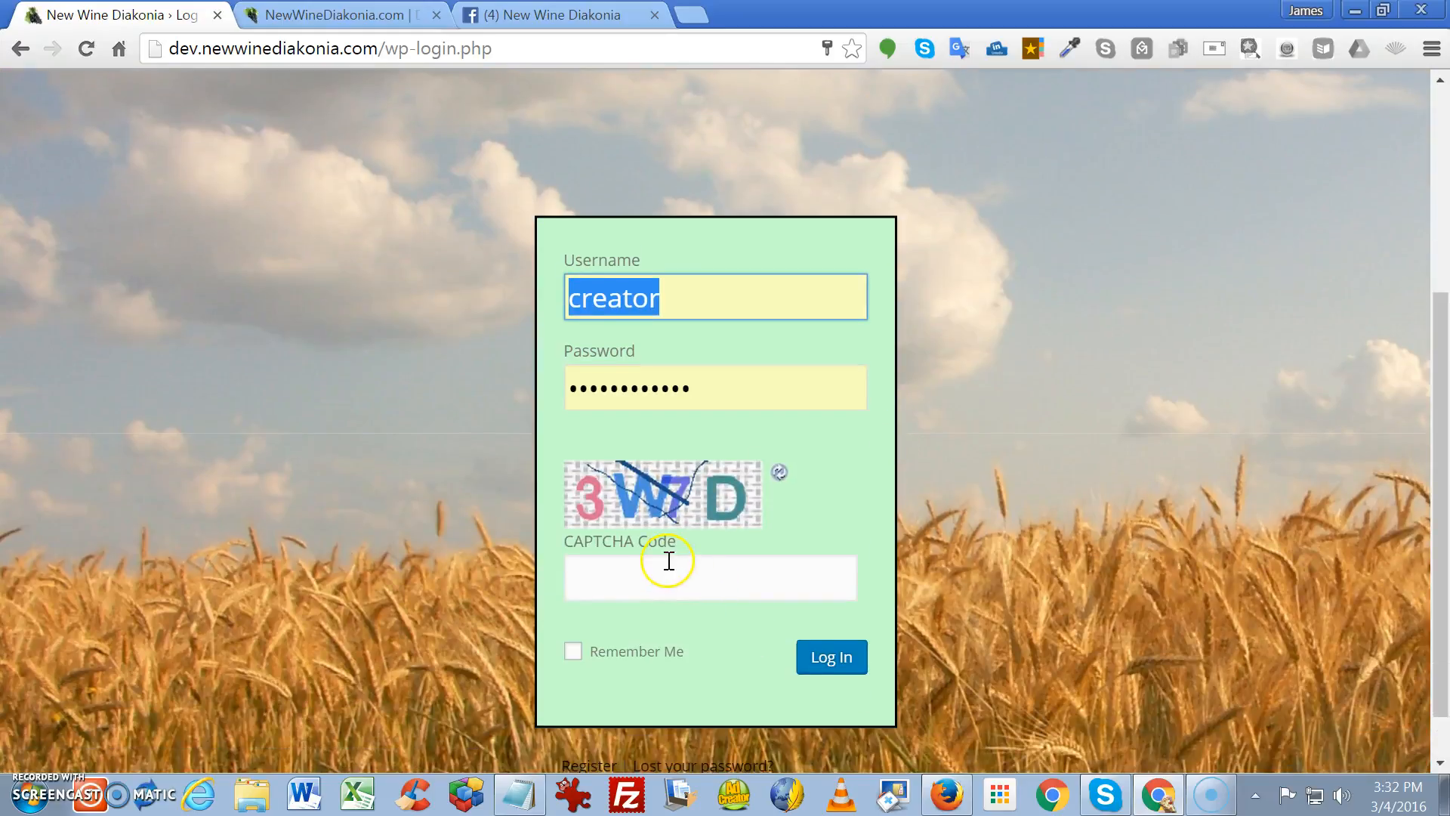
pyautogui.click(659, 572)
pyautogui.write('3')
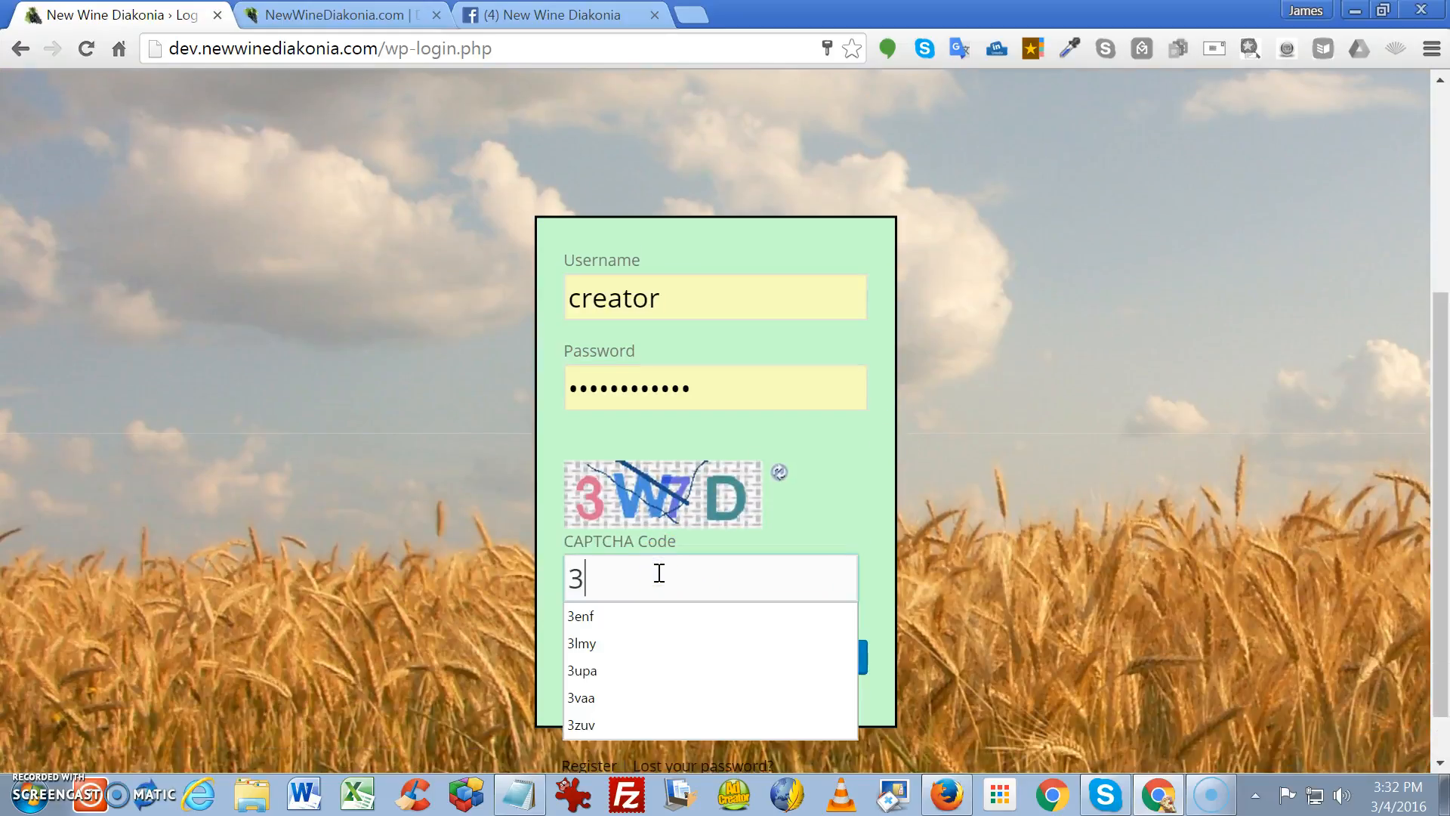
pyautogui.write('w7d')
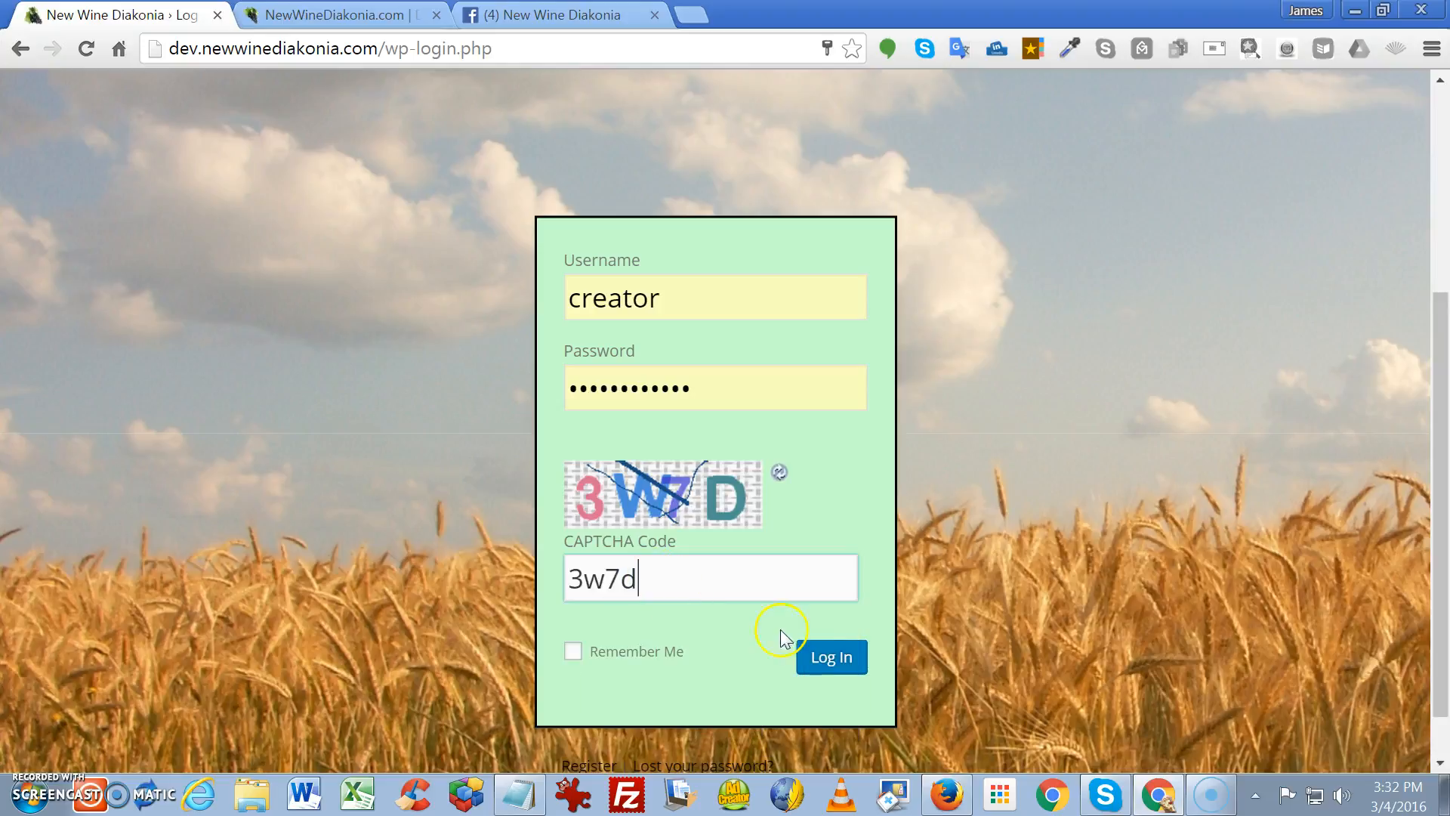
pyautogui.click(829, 642)
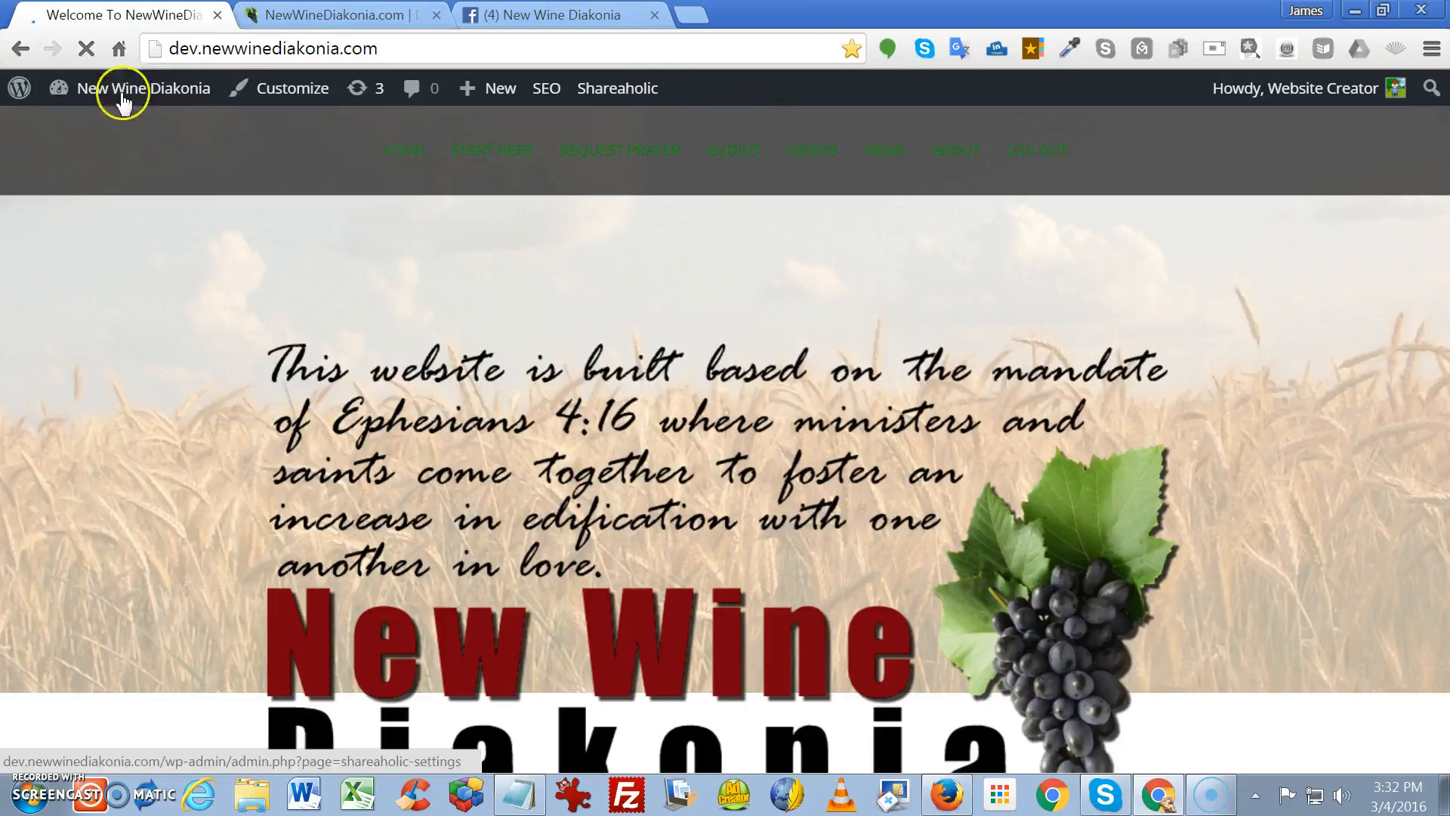
# From the dev site's dashboard, open the post "This Site Is Now LIVE – Welcome!" for editing
pyautogui.moveTo(138, 97)
pyautogui.click(81, 129)
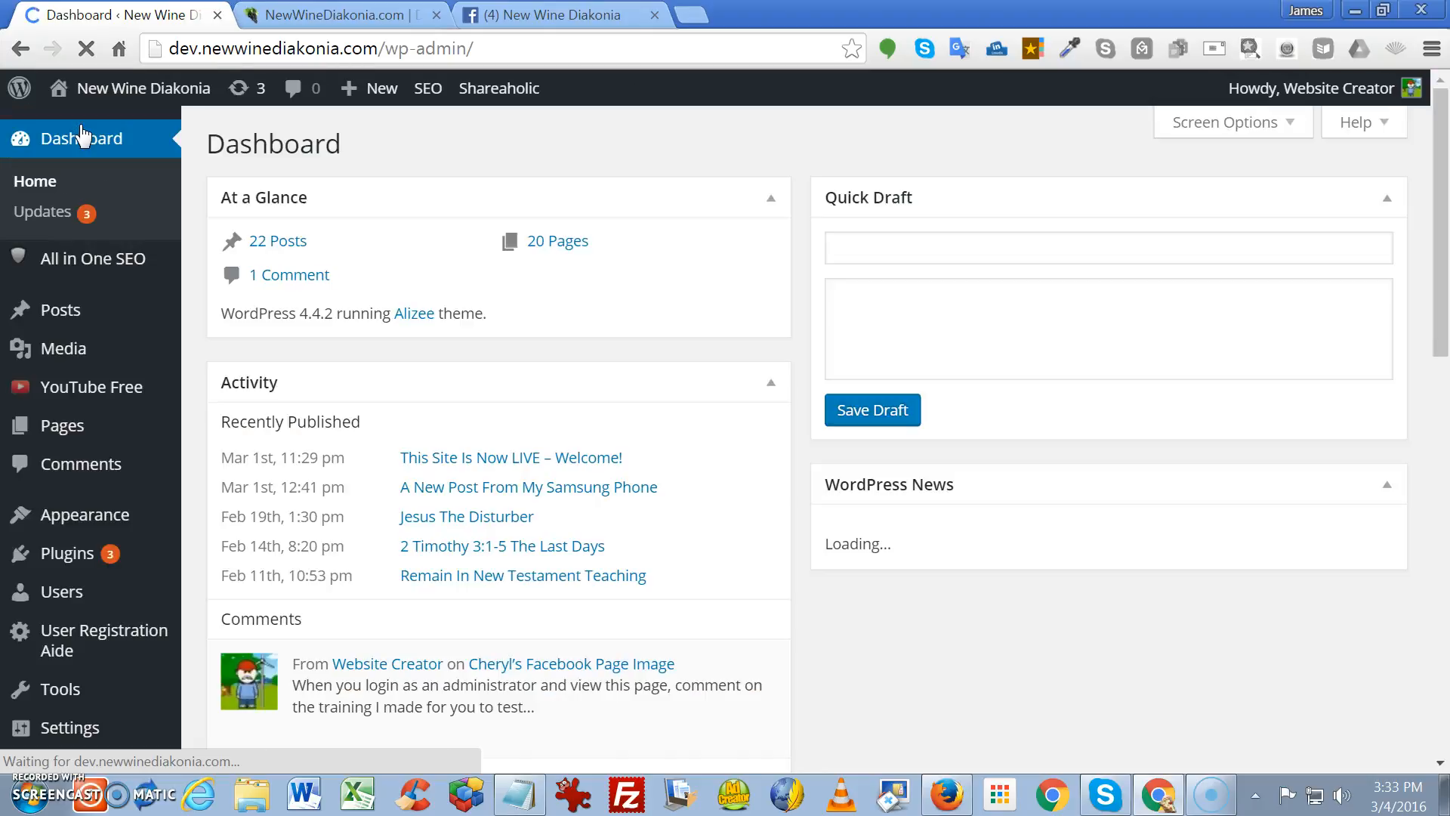
pyautogui.moveTo(87, 263)
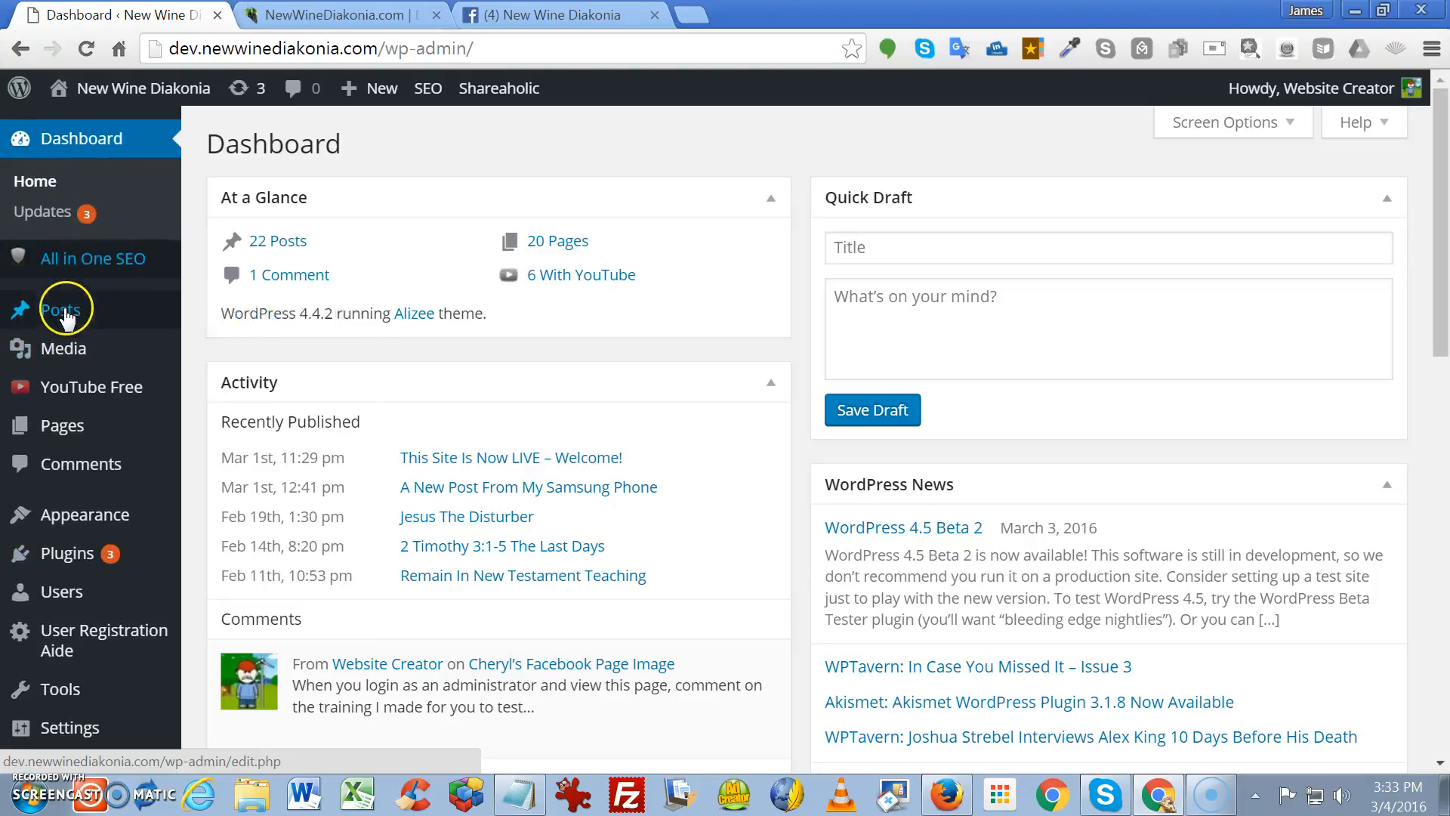
pyautogui.moveTo(65, 308)
pyautogui.click(222, 311)
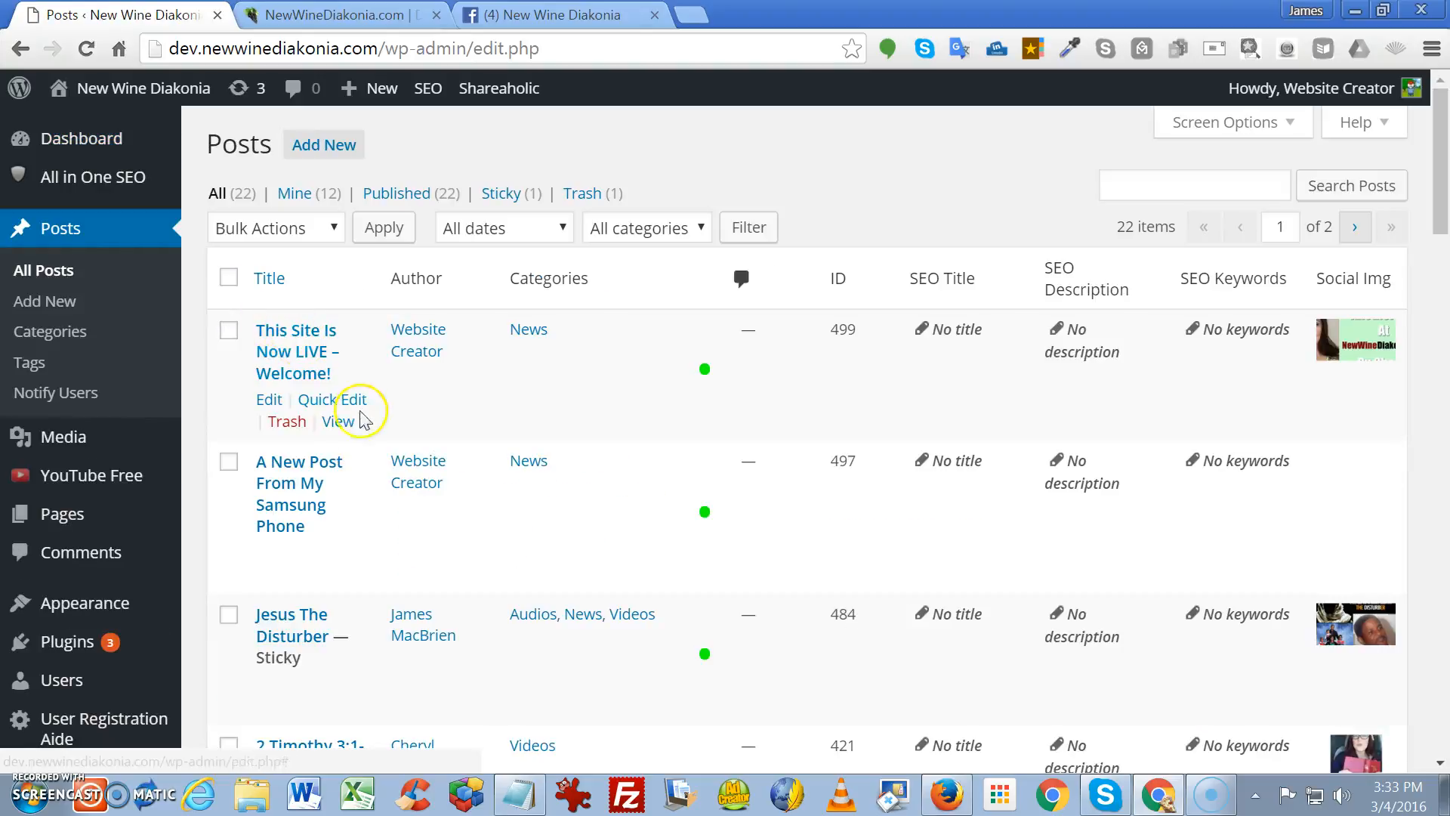
pyautogui.click(323, 342)
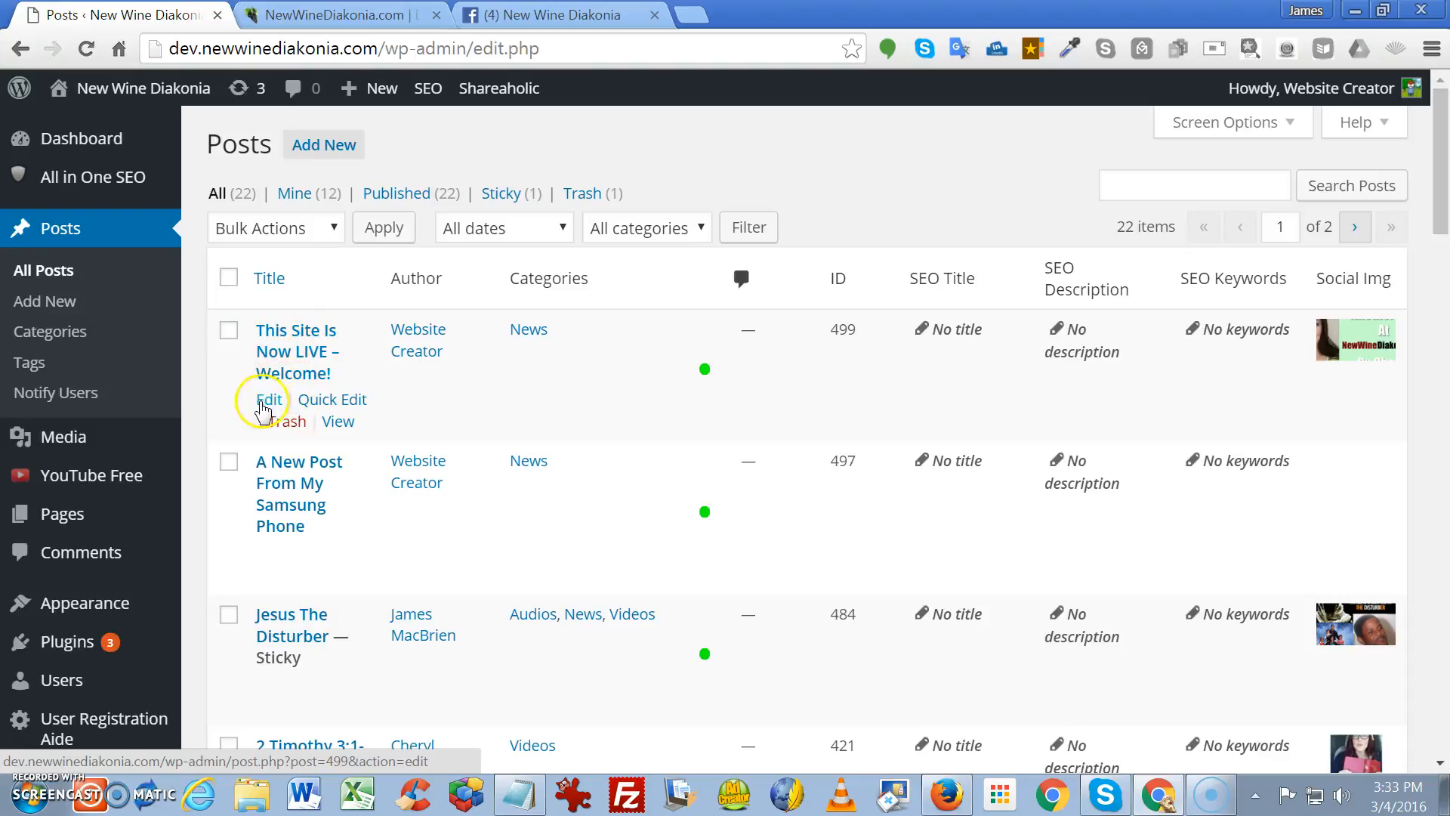
pyautogui.click(268, 400)
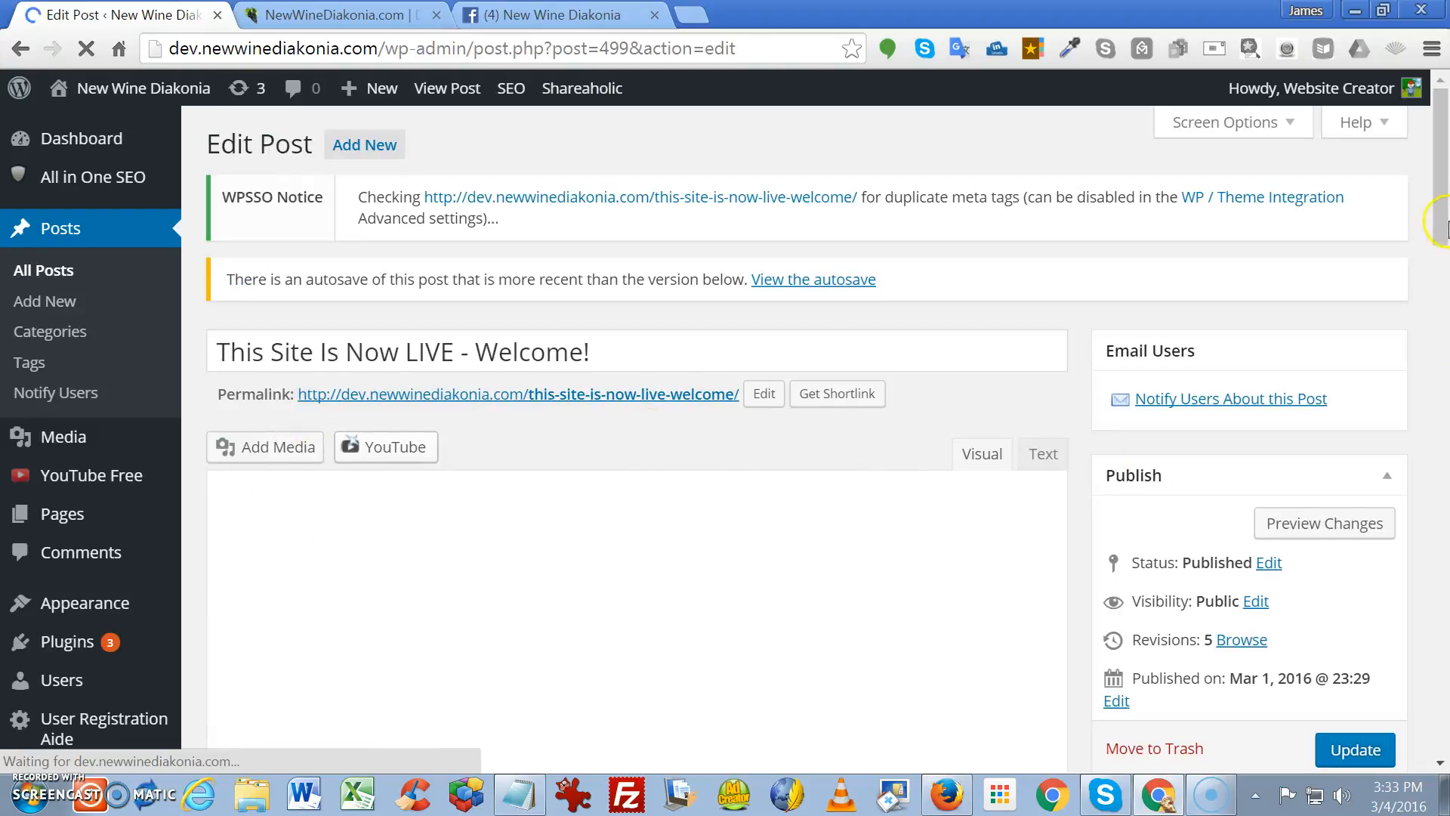
# Examine the featured image and the body text of the post open for editing
pyautogui.moveTo(1443, 192); pyautogui.dragTo(1444, 441)
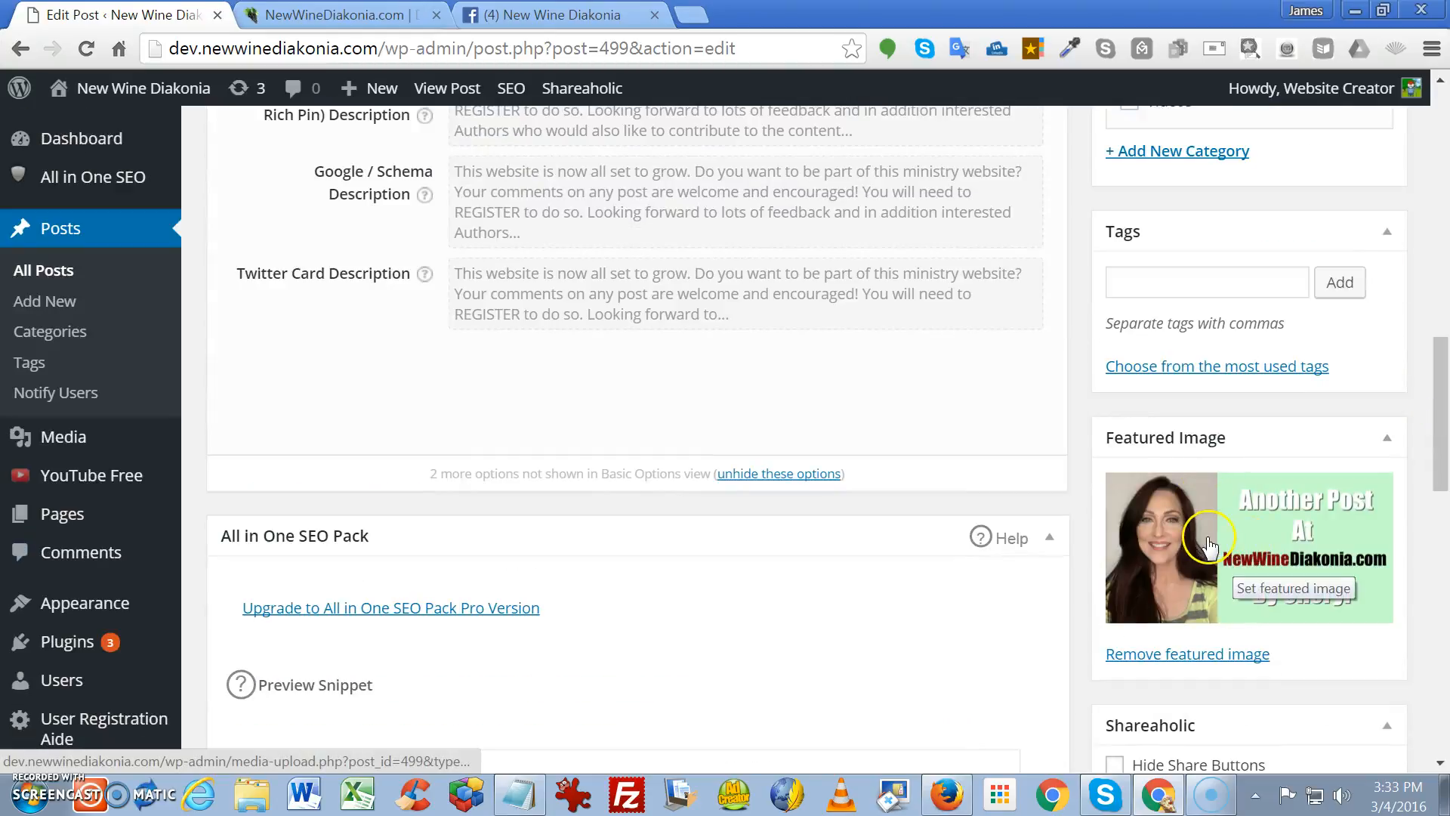
pyautogui.moveTo(54, 447)
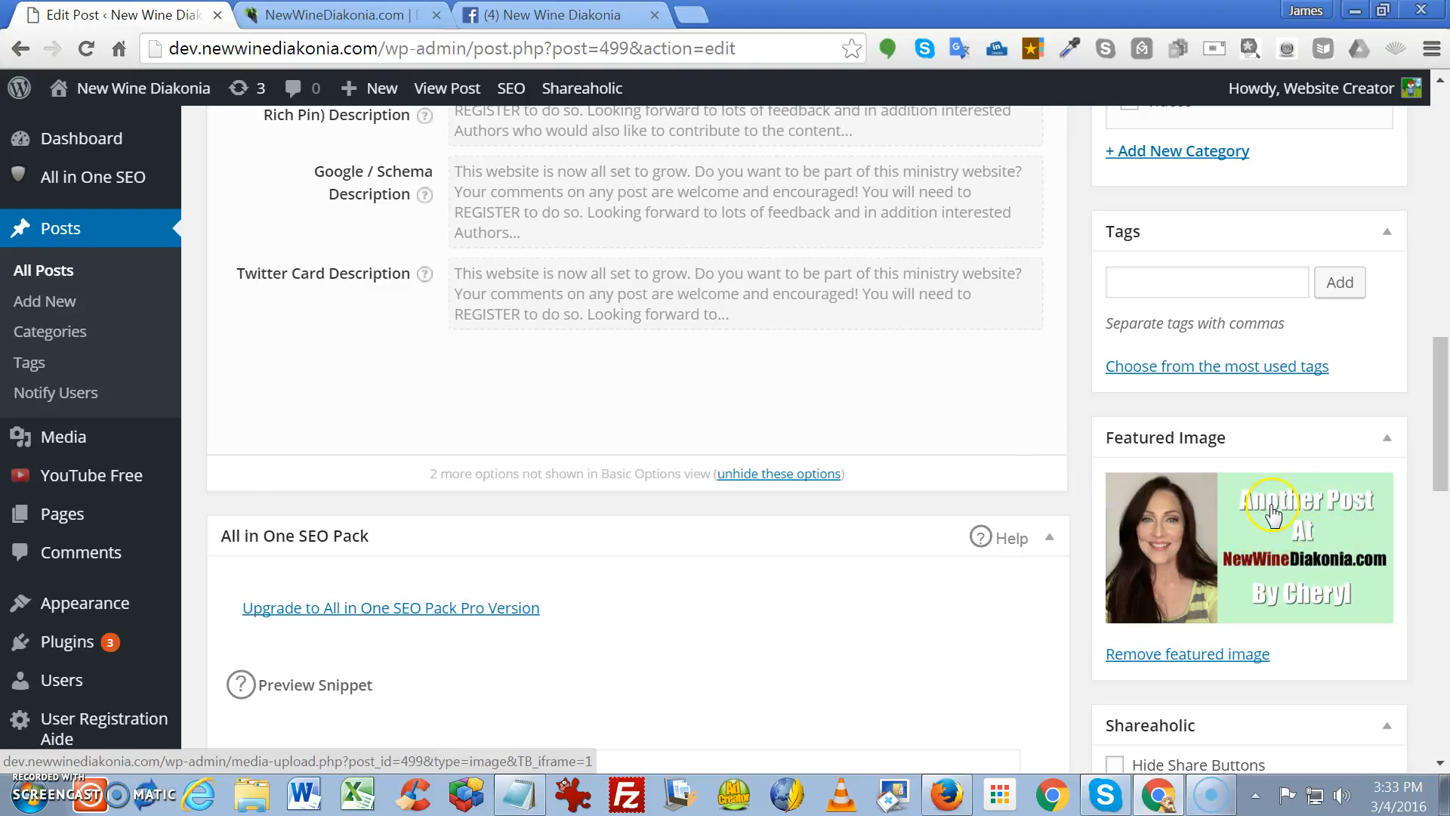
pyautogui.scroll(8, 782, 374)
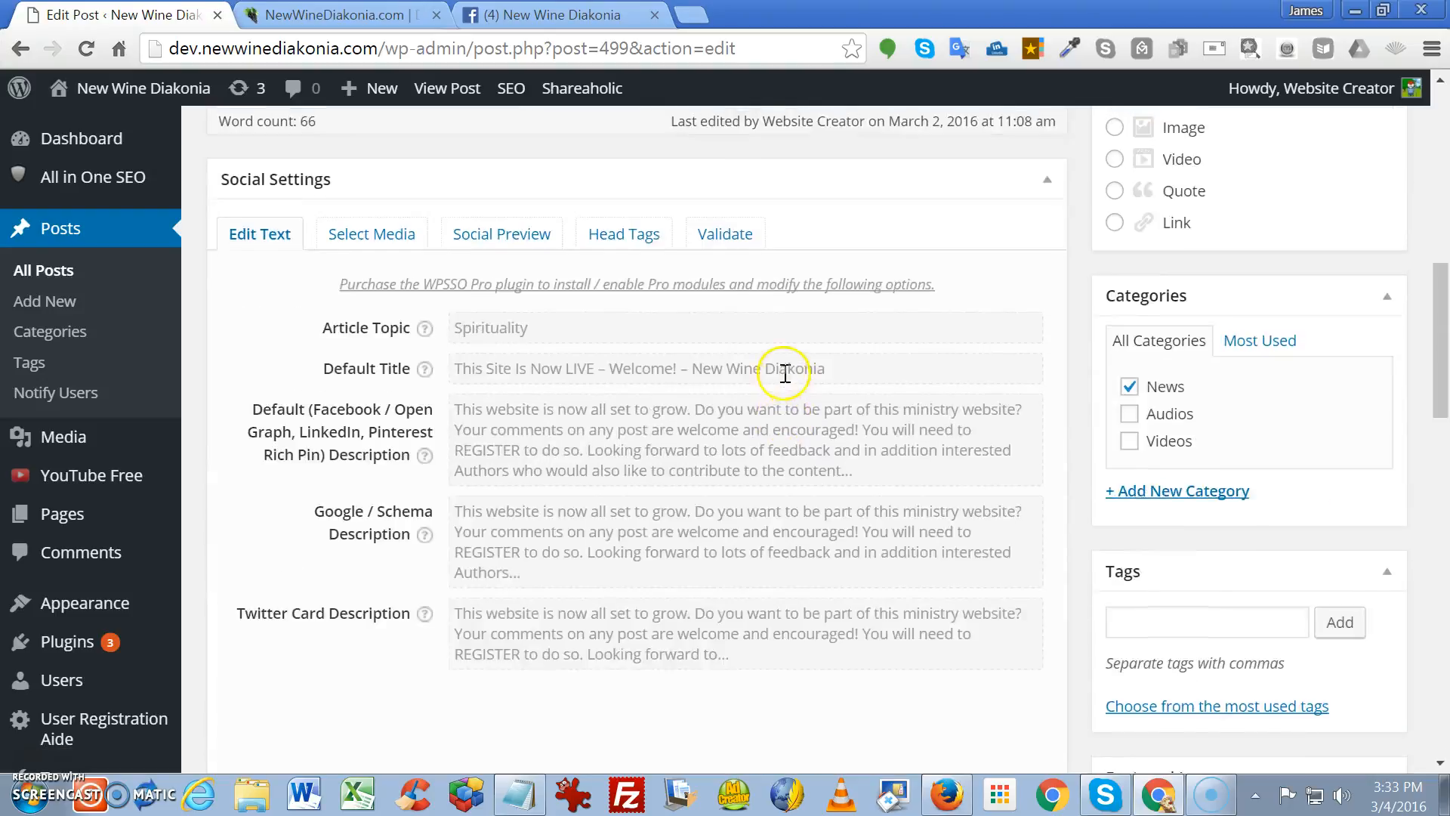
pyautogui.scroll(5, 782, 374)
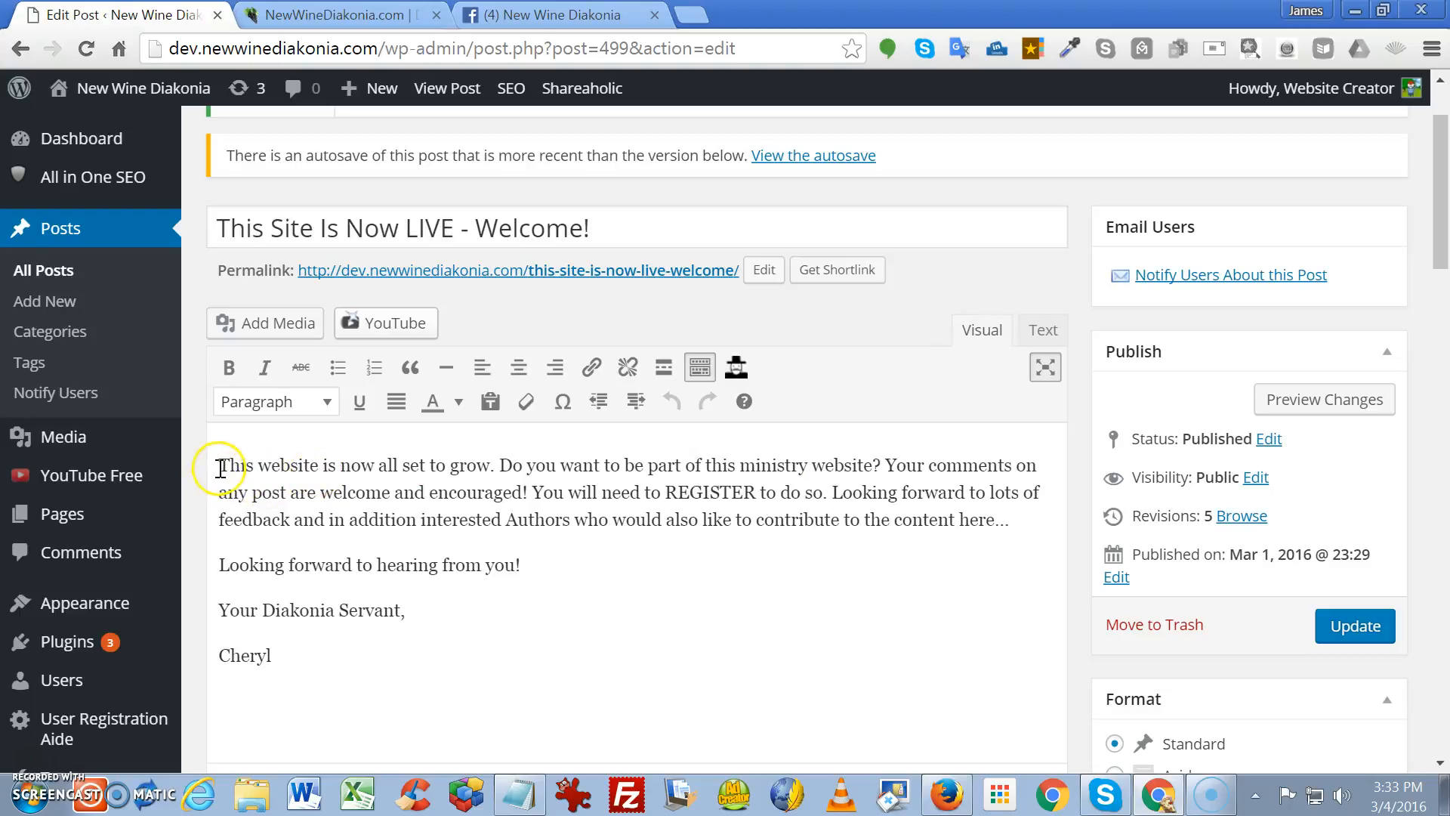
pyautogui.moveTo(221, 468); pyautogui.dragTo(408, 670)
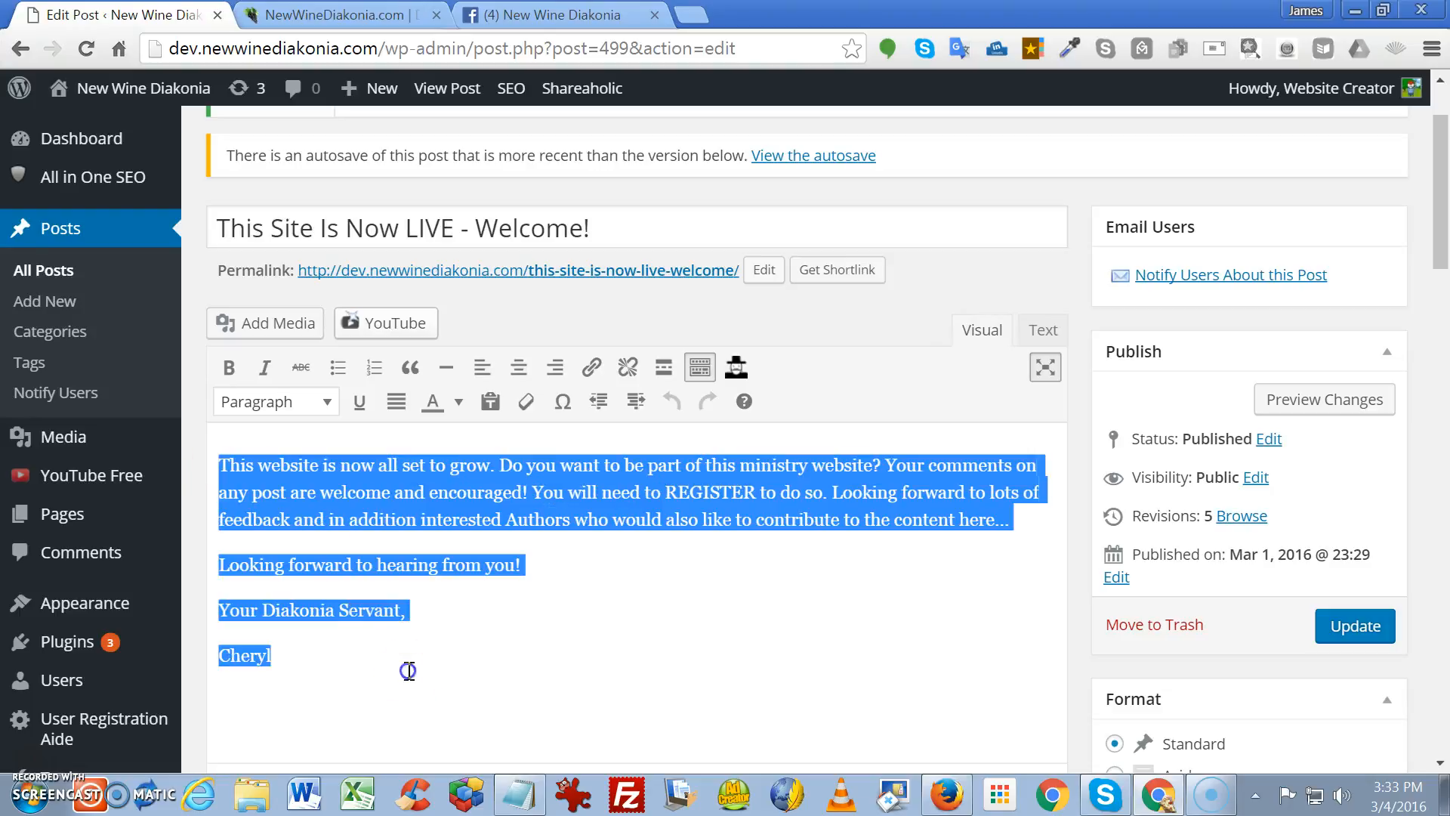
pyautogui.click(814, 353)
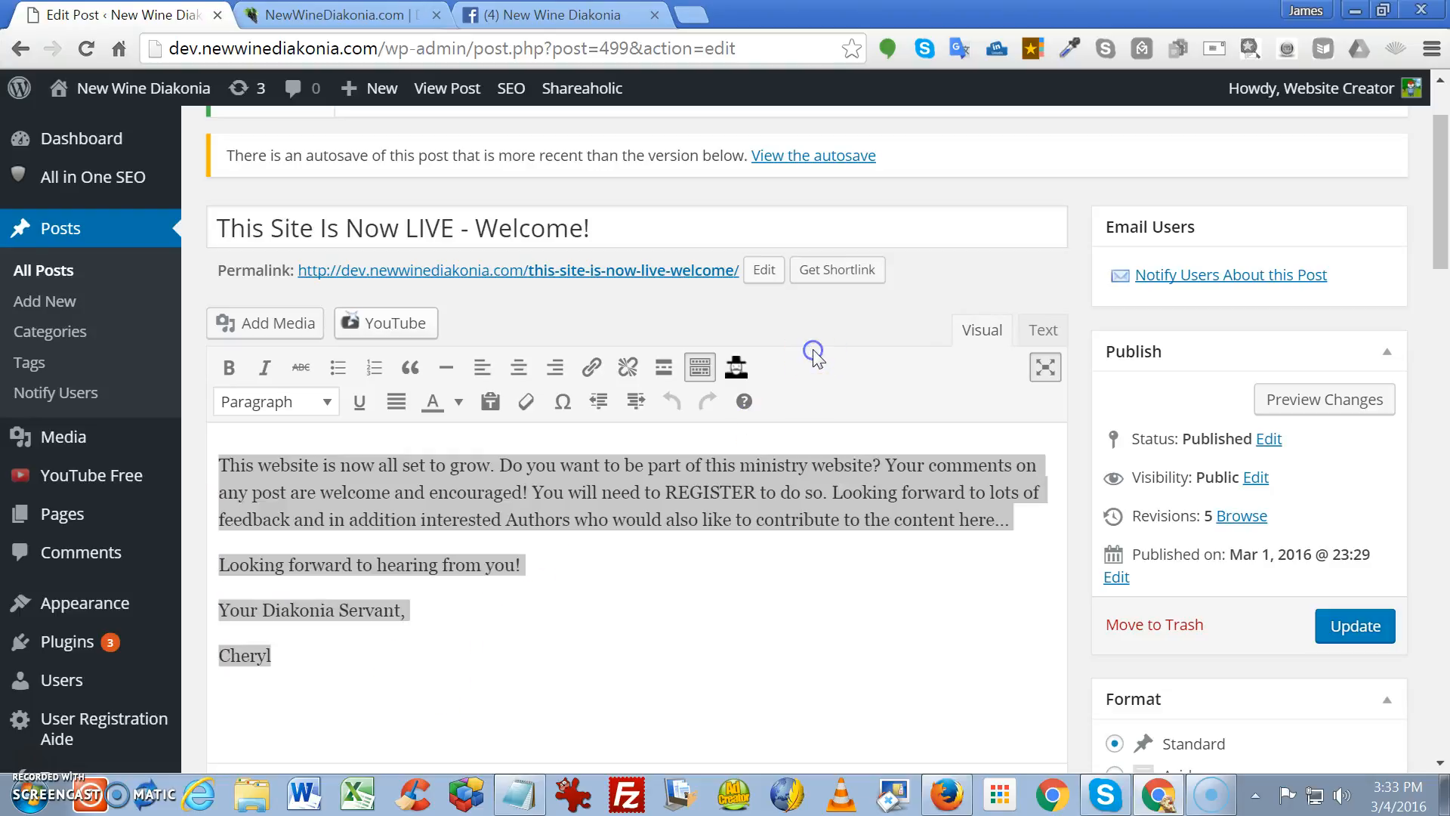
# Switch the post's content editor to Text mode and copy the entire body text
pyautogui.click(1042, 330)
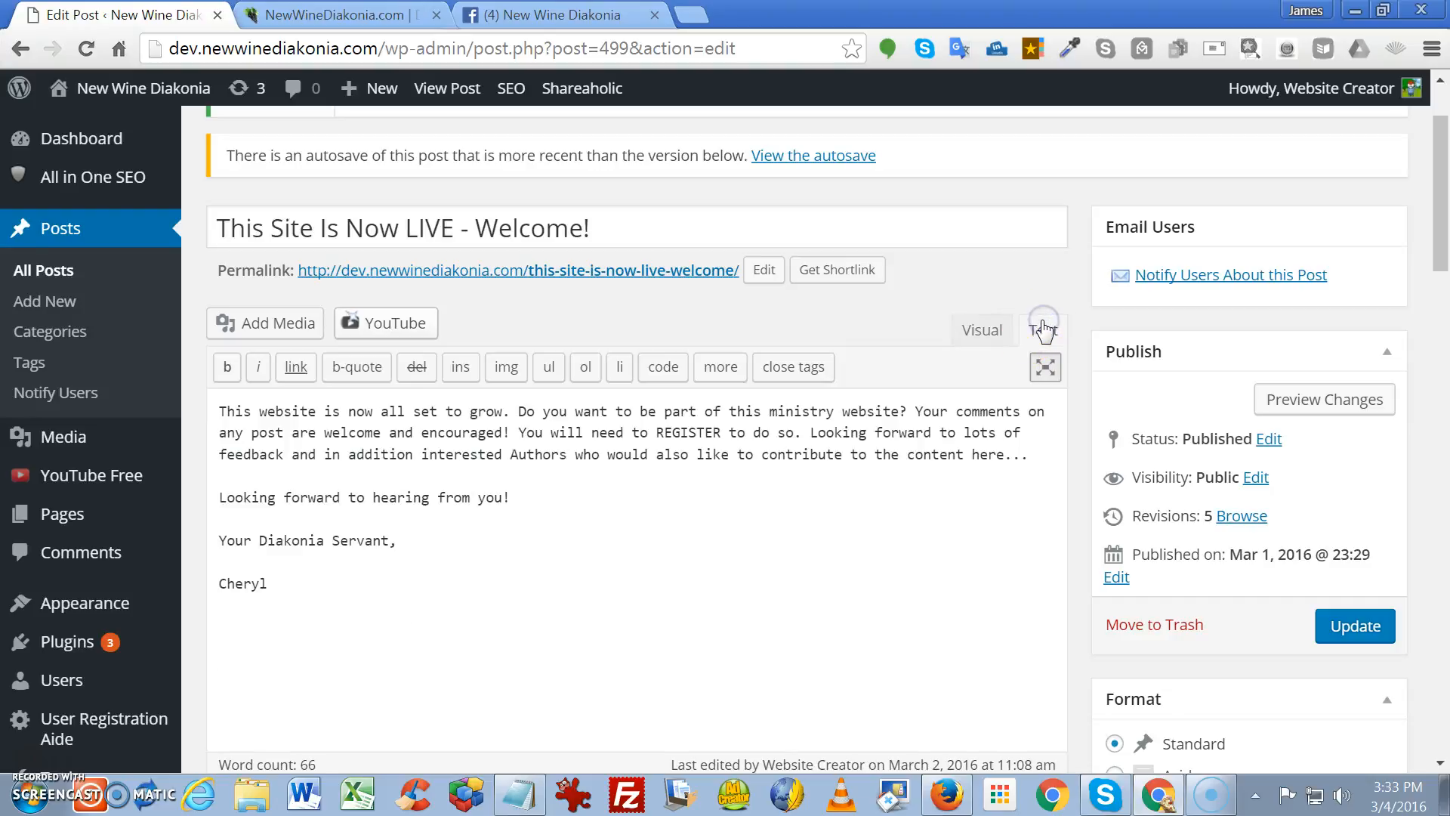
pyautogui.scroll(2, 1062, 463)
pyautogui.scroll(-3, 1058, 473)
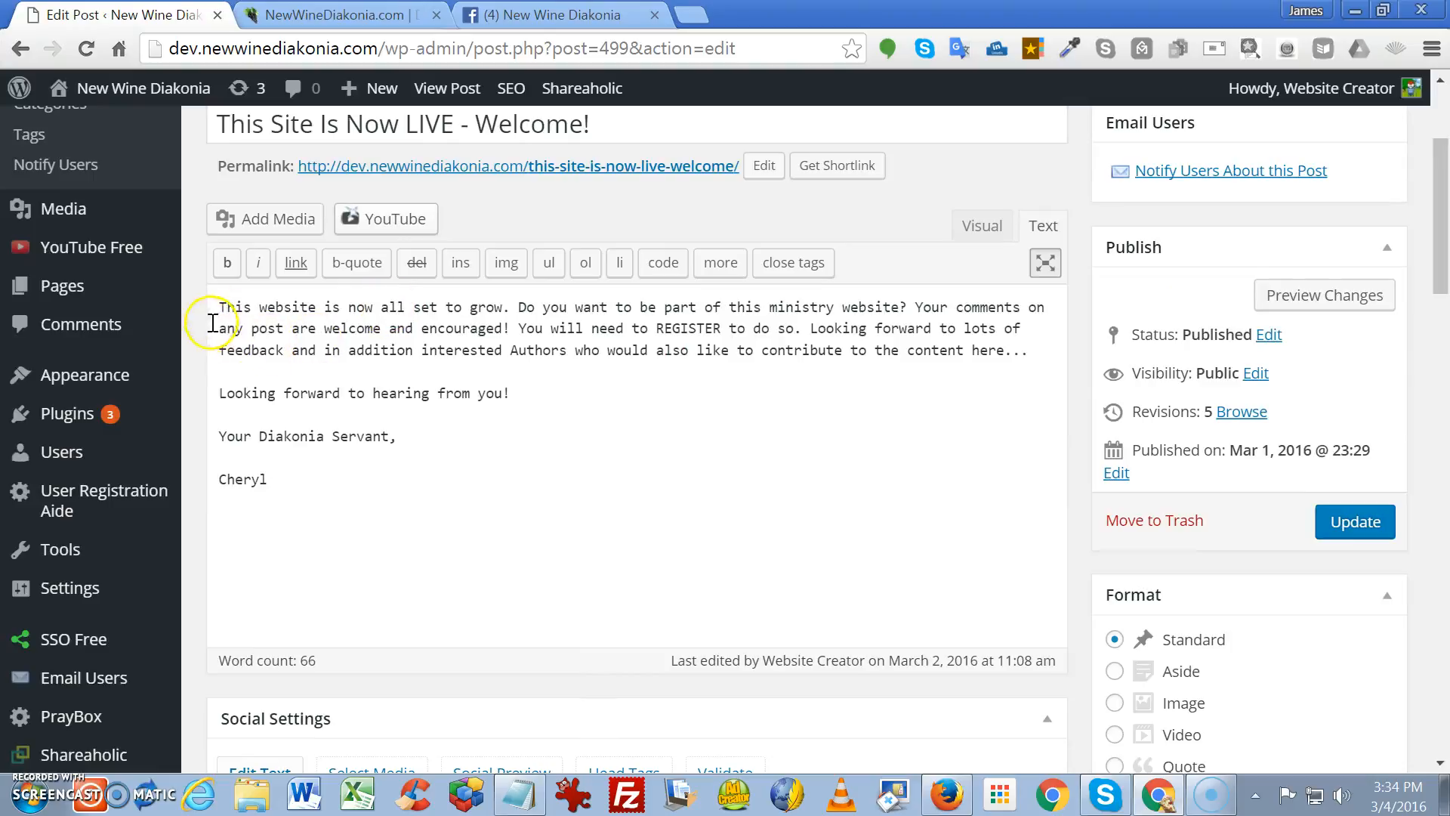
pyautogui.moveTo(220, 308); pyautogui.dragTo(391, 501)
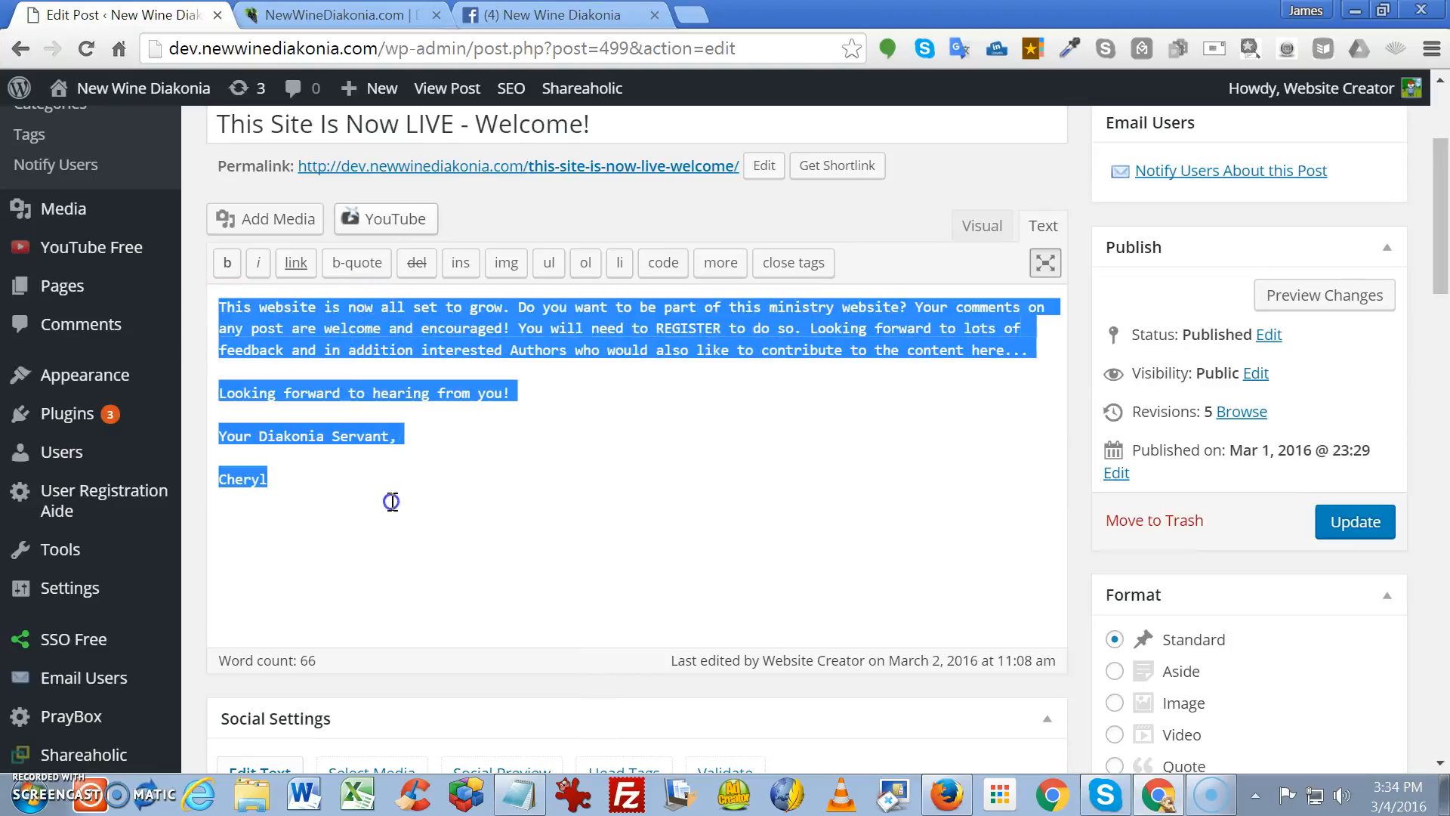
pyautogui.moveTo(400, 394); pyautogui.dragTo(529, 328)
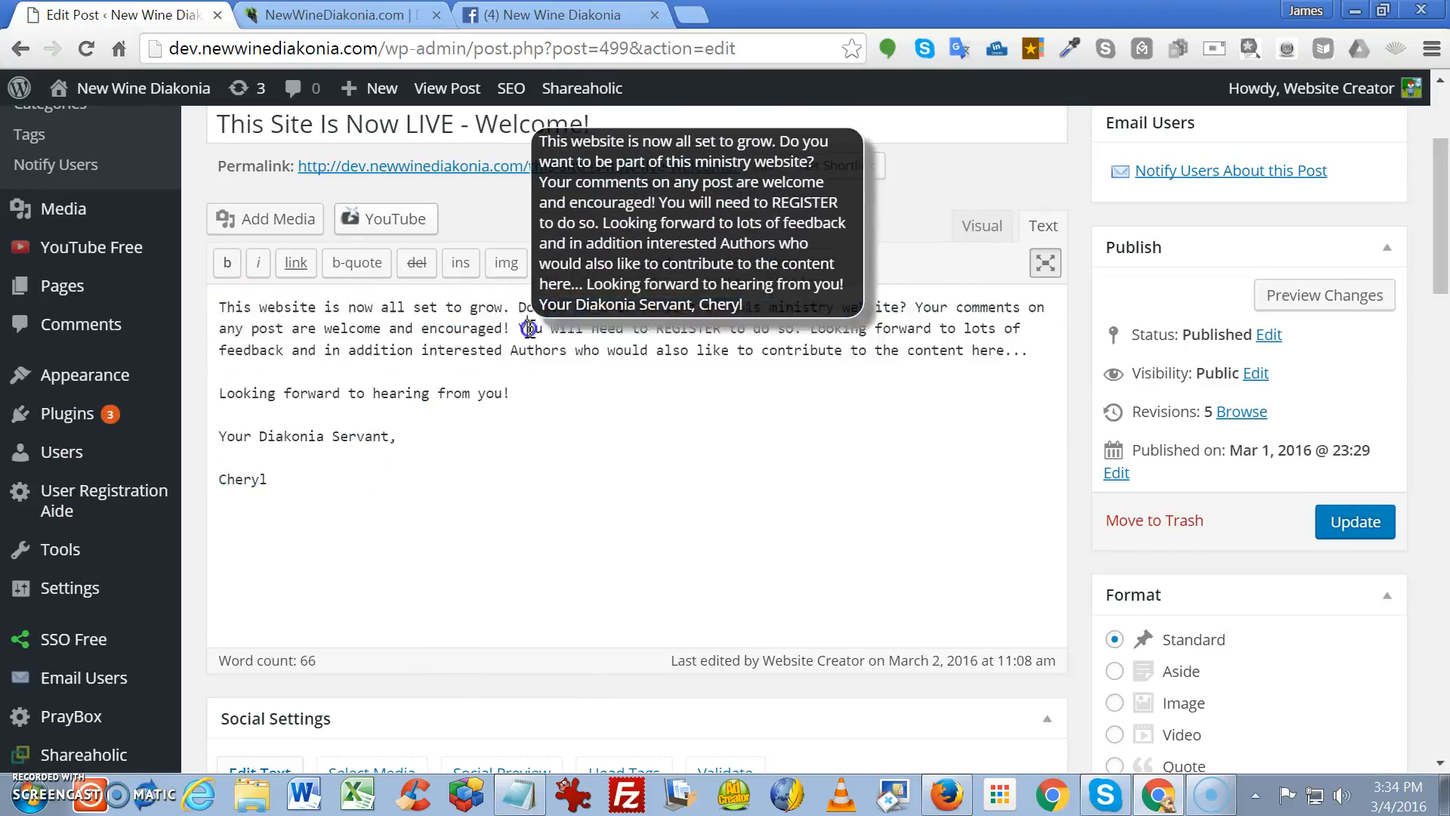
# On the live newwinediakonia.com site, accept the cookie notice and log in with the saved credentials and CAPTCHA code
pyautogui.click(369, 17)
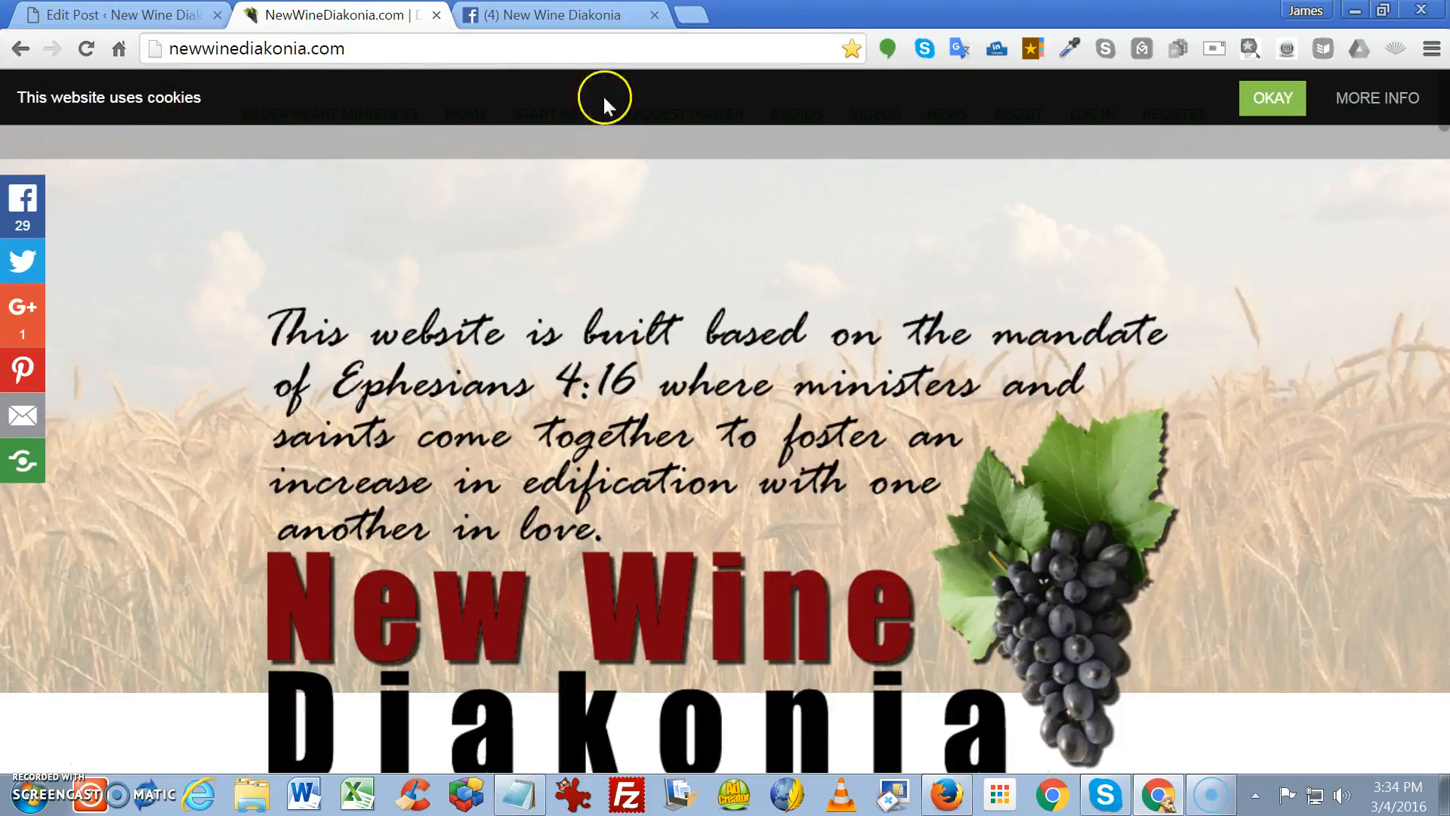
pyautogui.click(1274, 100)
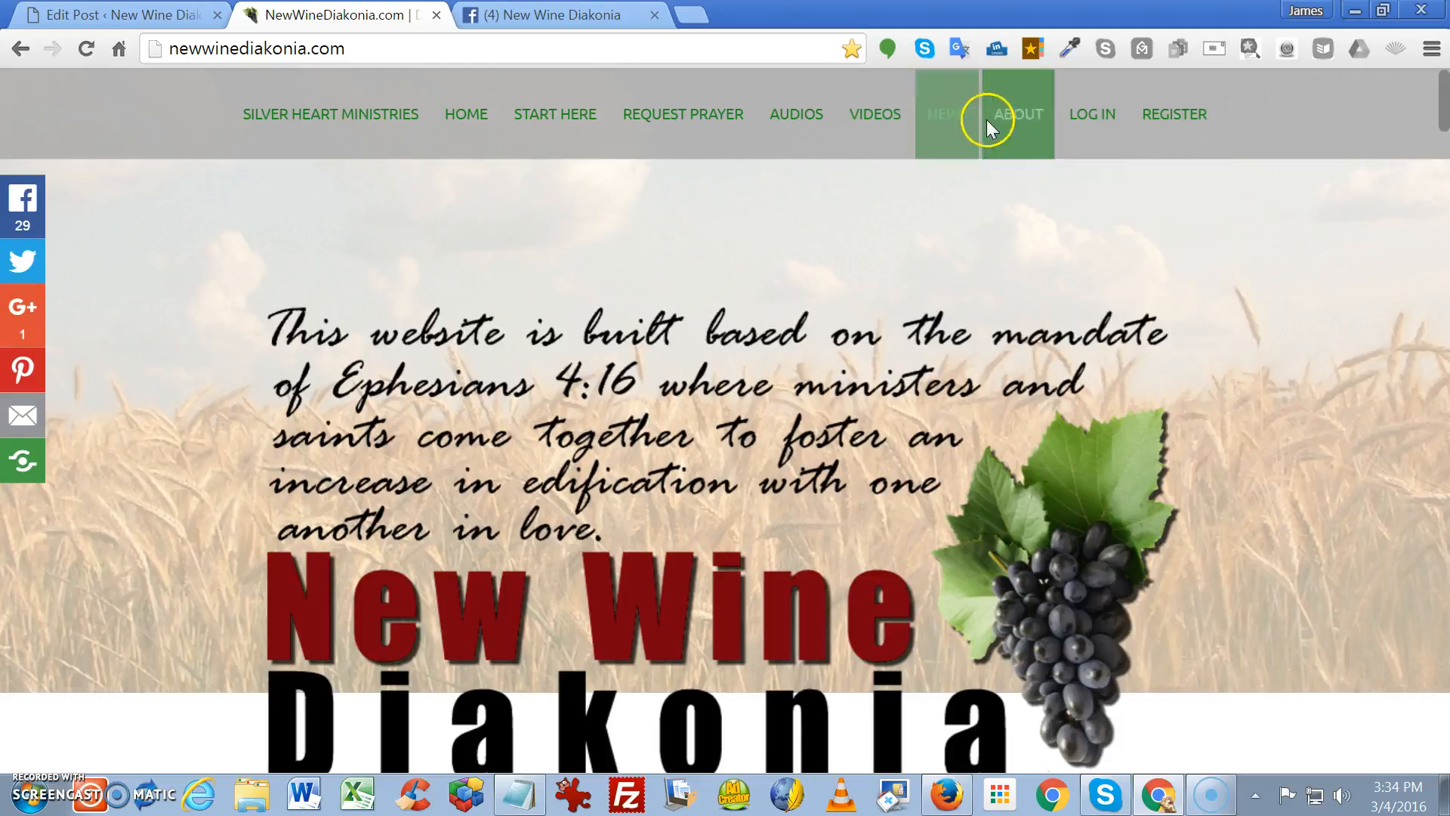
pyautogui.moveTo(989, 118)
pyautogui.click(1092, 121)
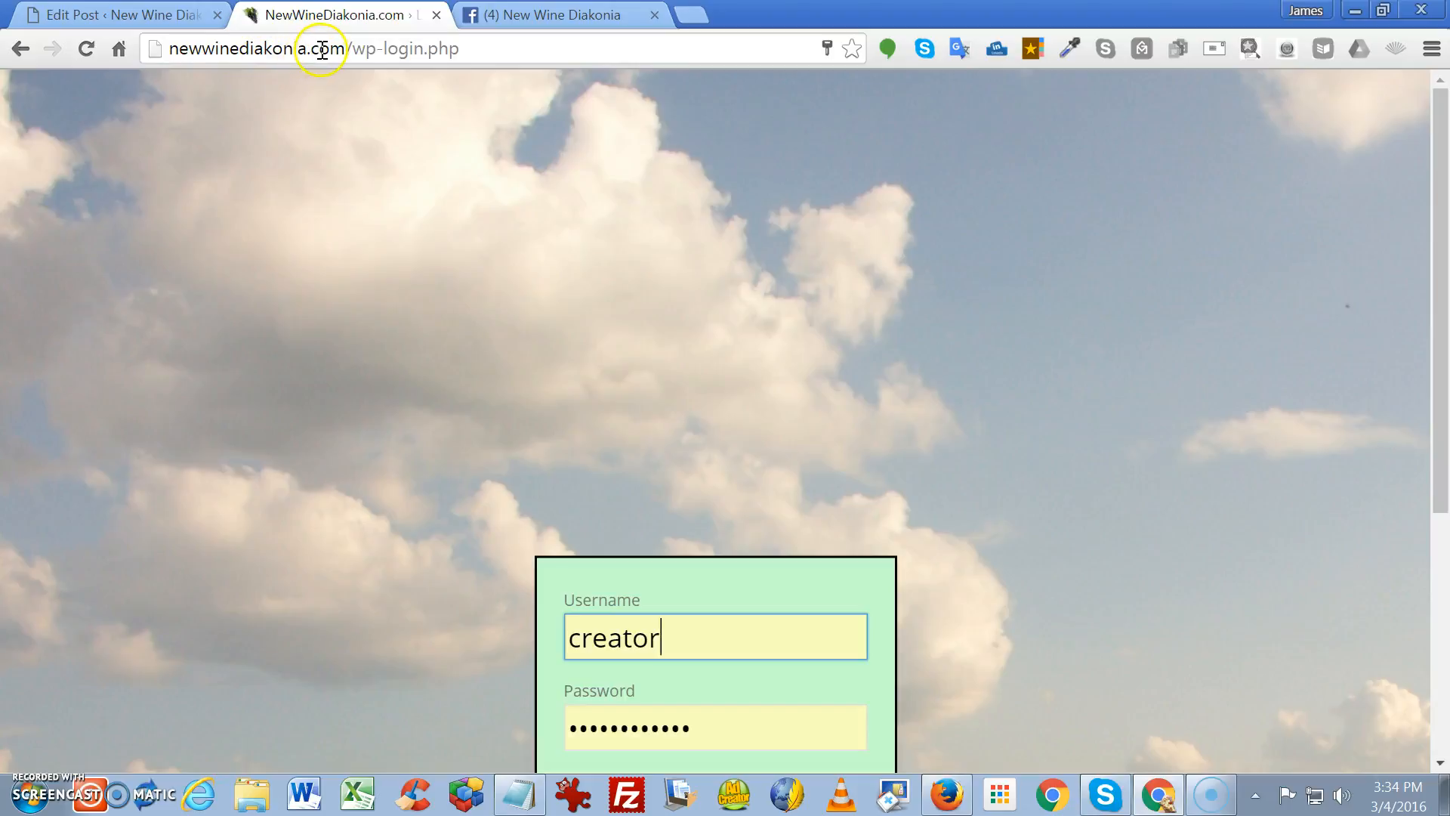
pyautogui.scroll(-5, 793, 400)
pyautogui.click(645, 520)
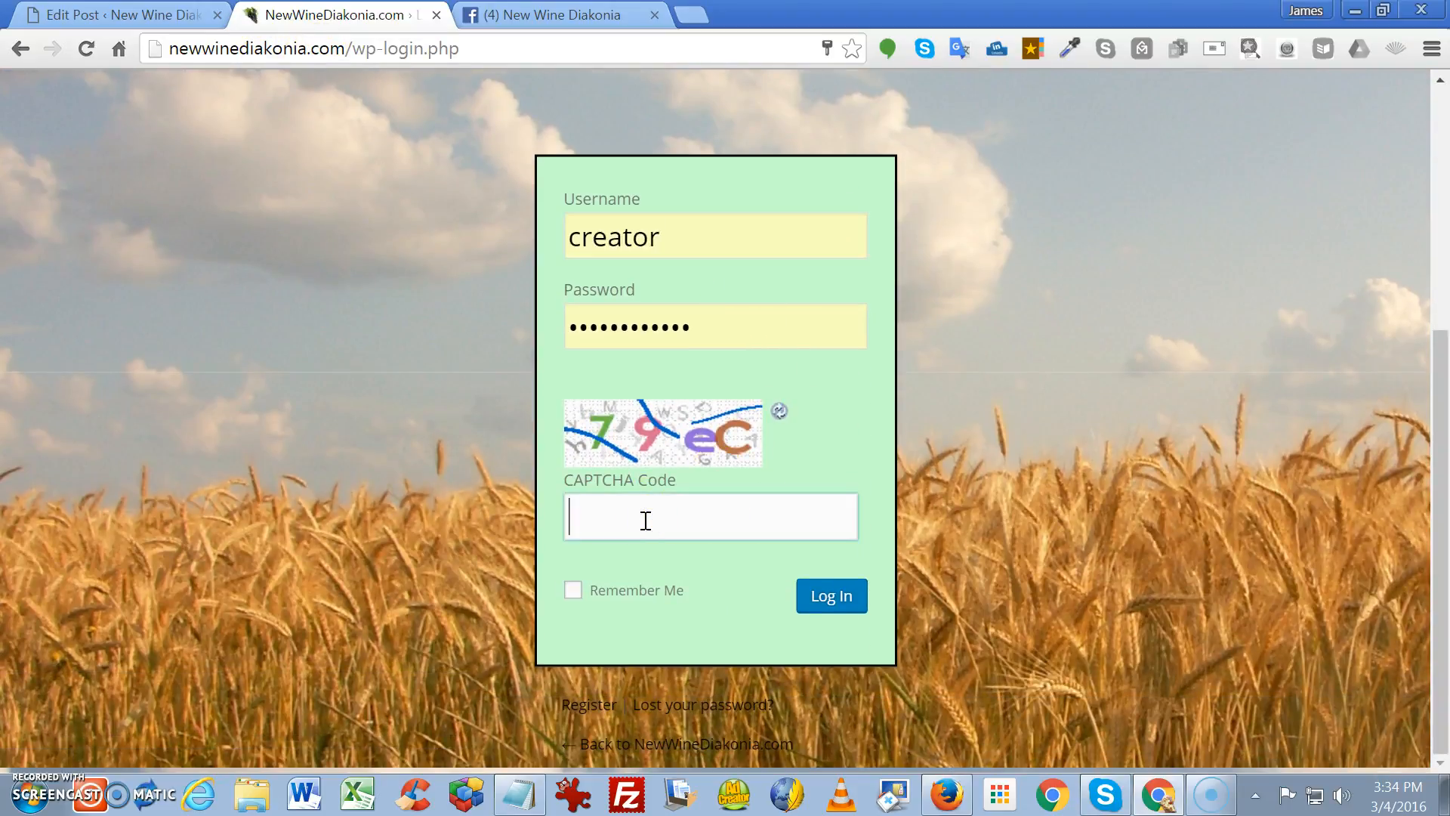
pyautogui.write('79')
pyautogui.click(849, 597)
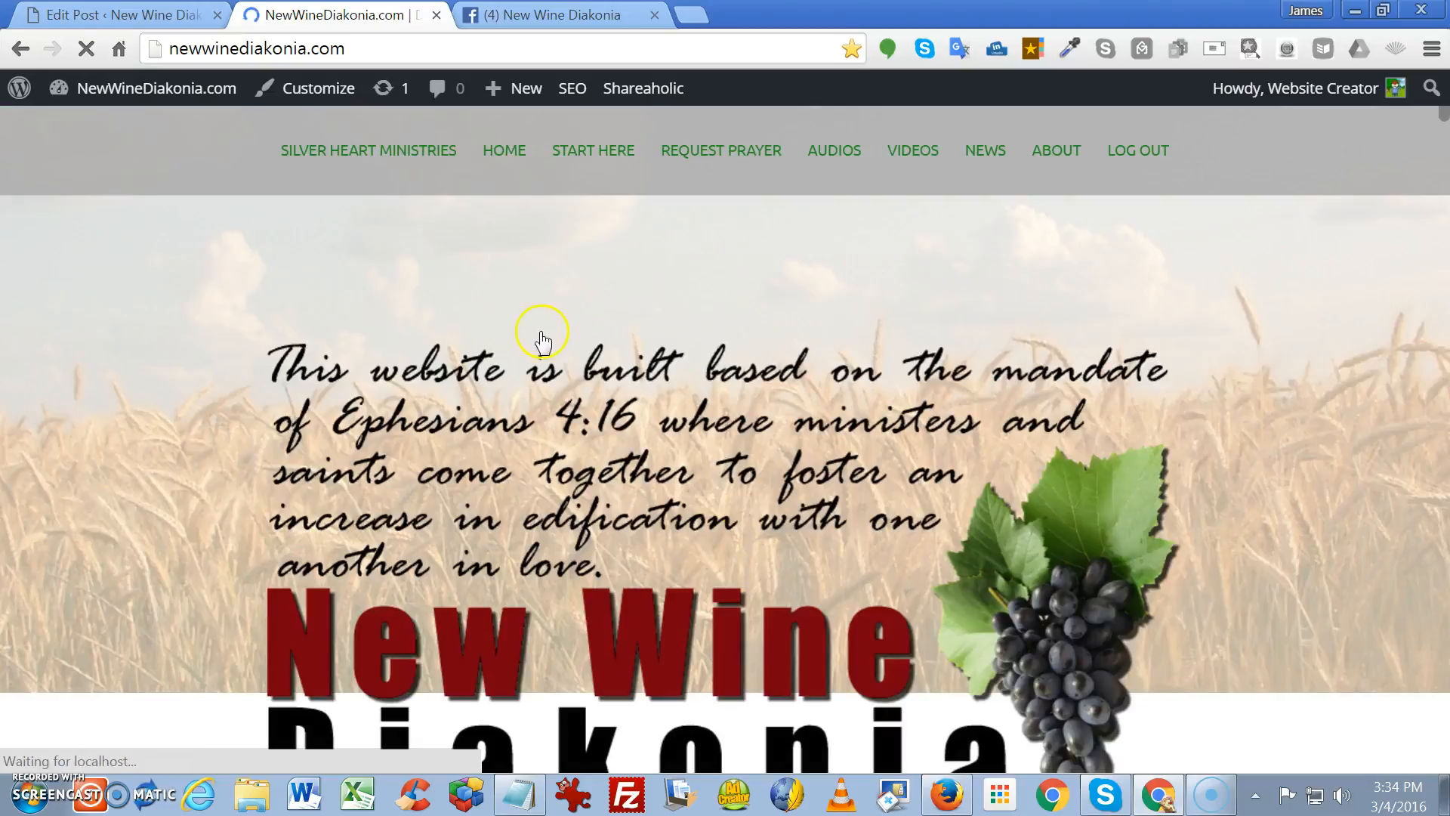
# Return to the dev site's post and copy its full title
pyautogui.click(98, 14)
pyautogui.moveTo(366, 89)
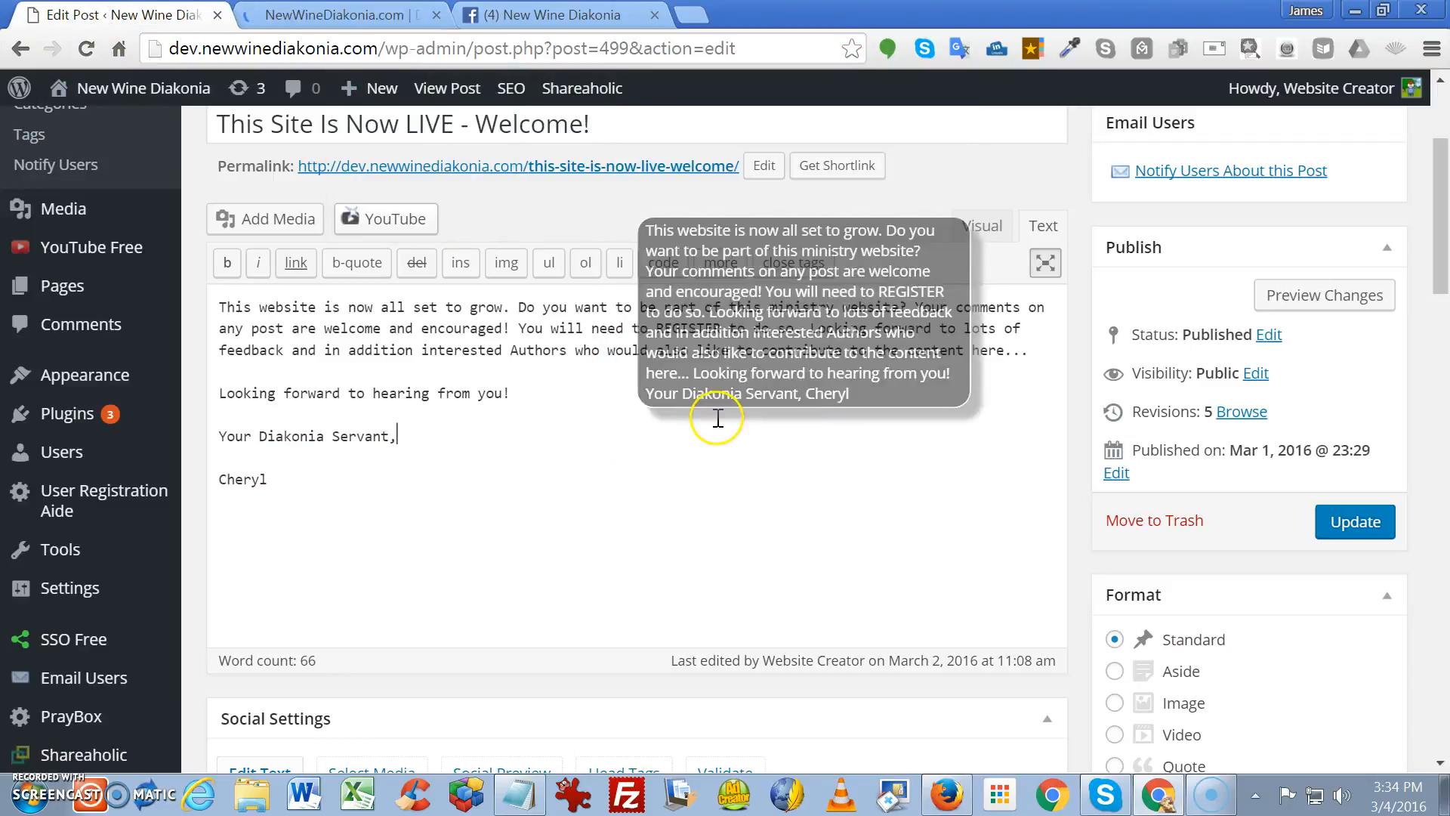
pyautogui.scroll(3, 718, 415)
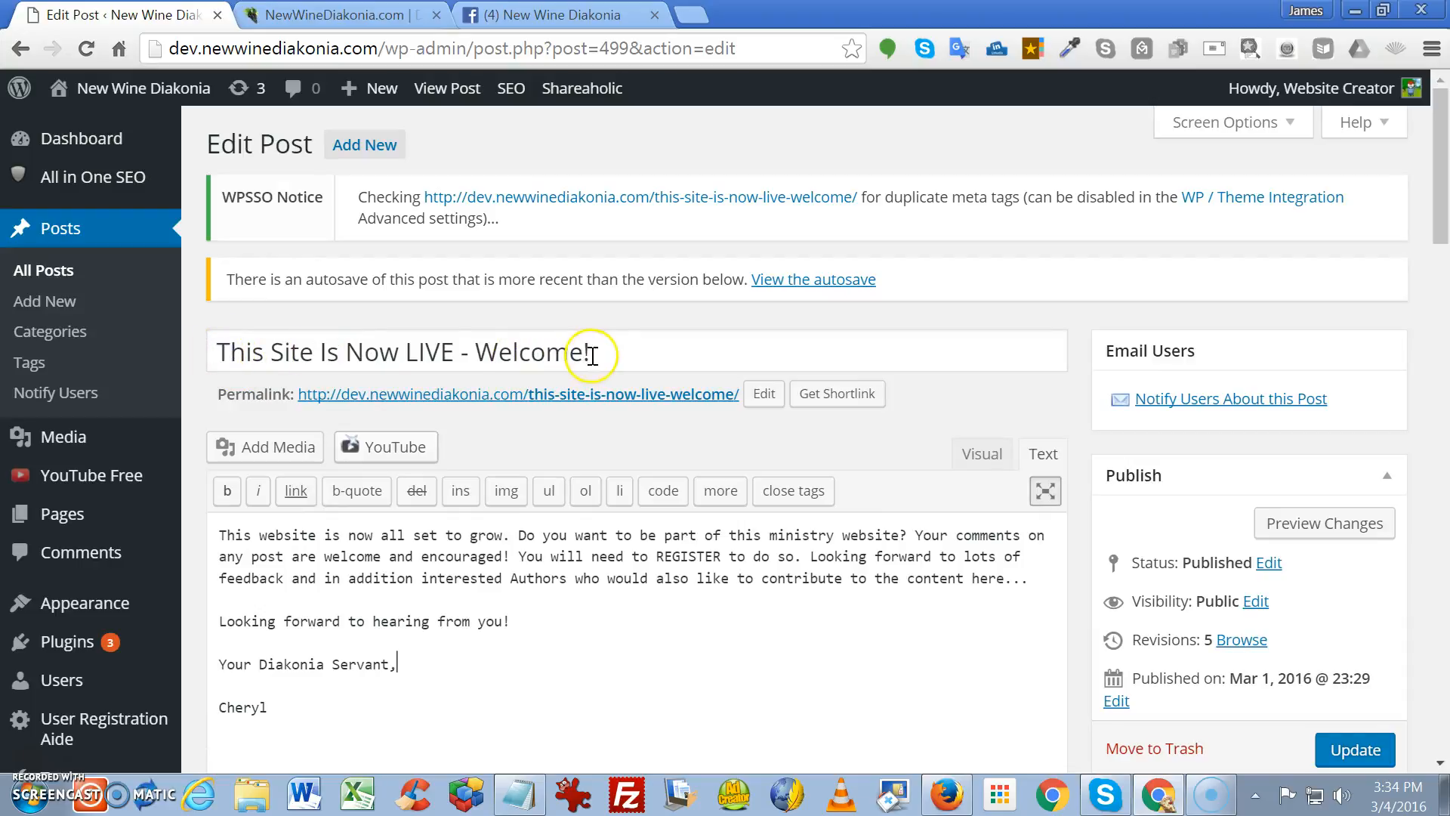
pyautogui.moveTo(604, 349); pyautogui.dragTo(186, 352)
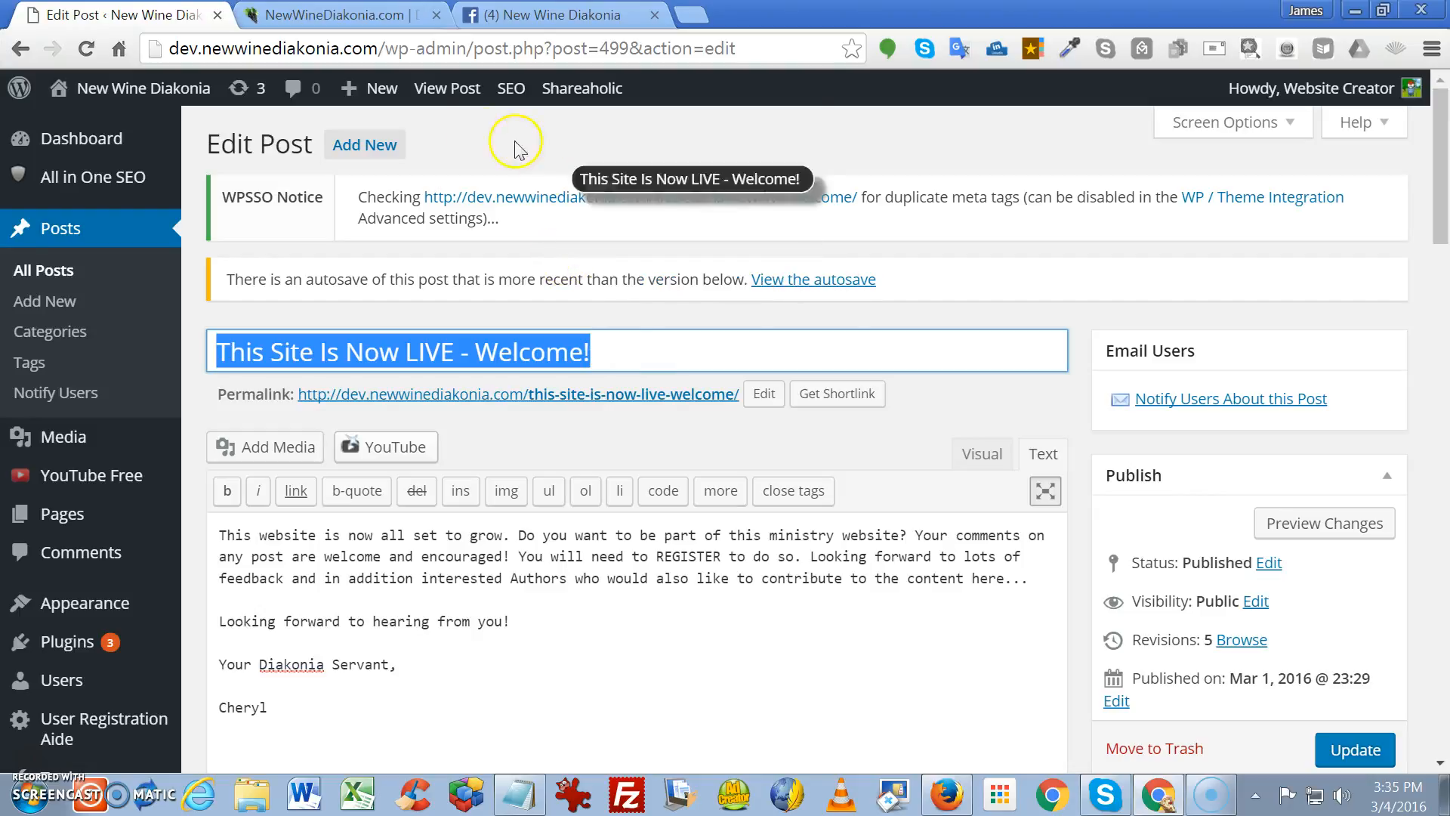
# Start a new post on the live newwinediakonia.com site
pyautogui.click(334, 15)
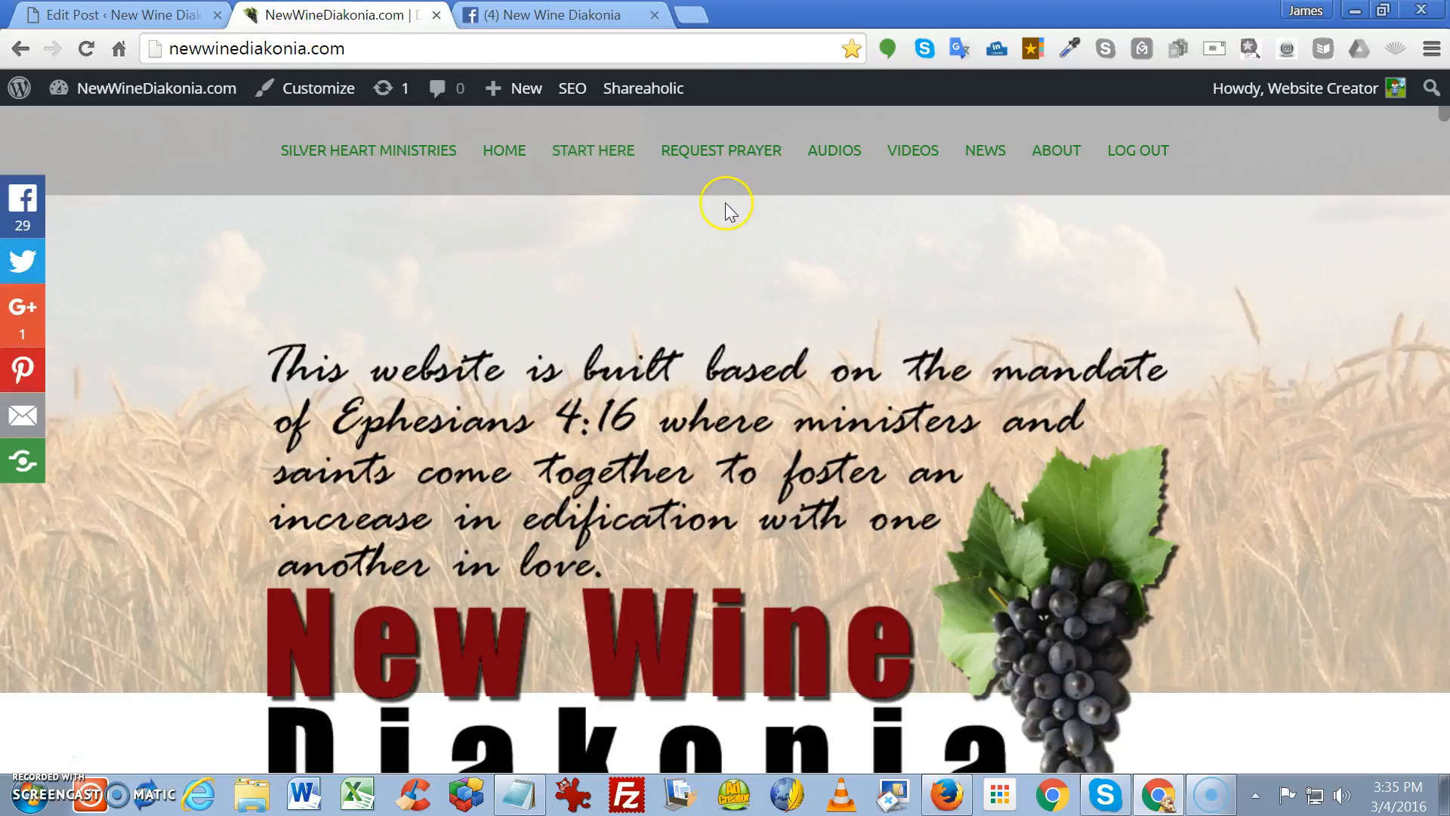
pyautogui.moveTo(130, 94)
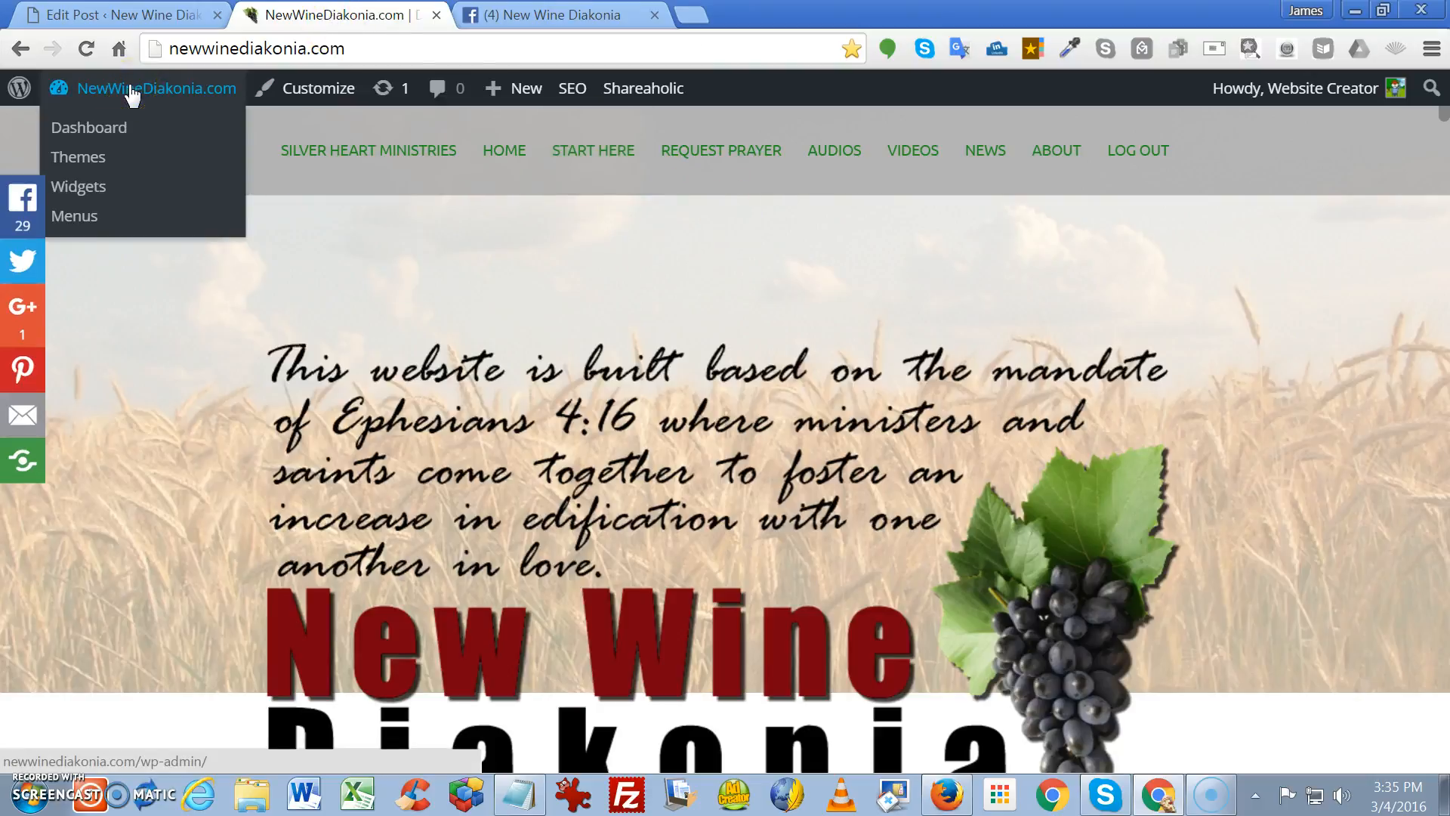
pyautogui.click(77, 130)
pyautogui.moveTo(527, 97)
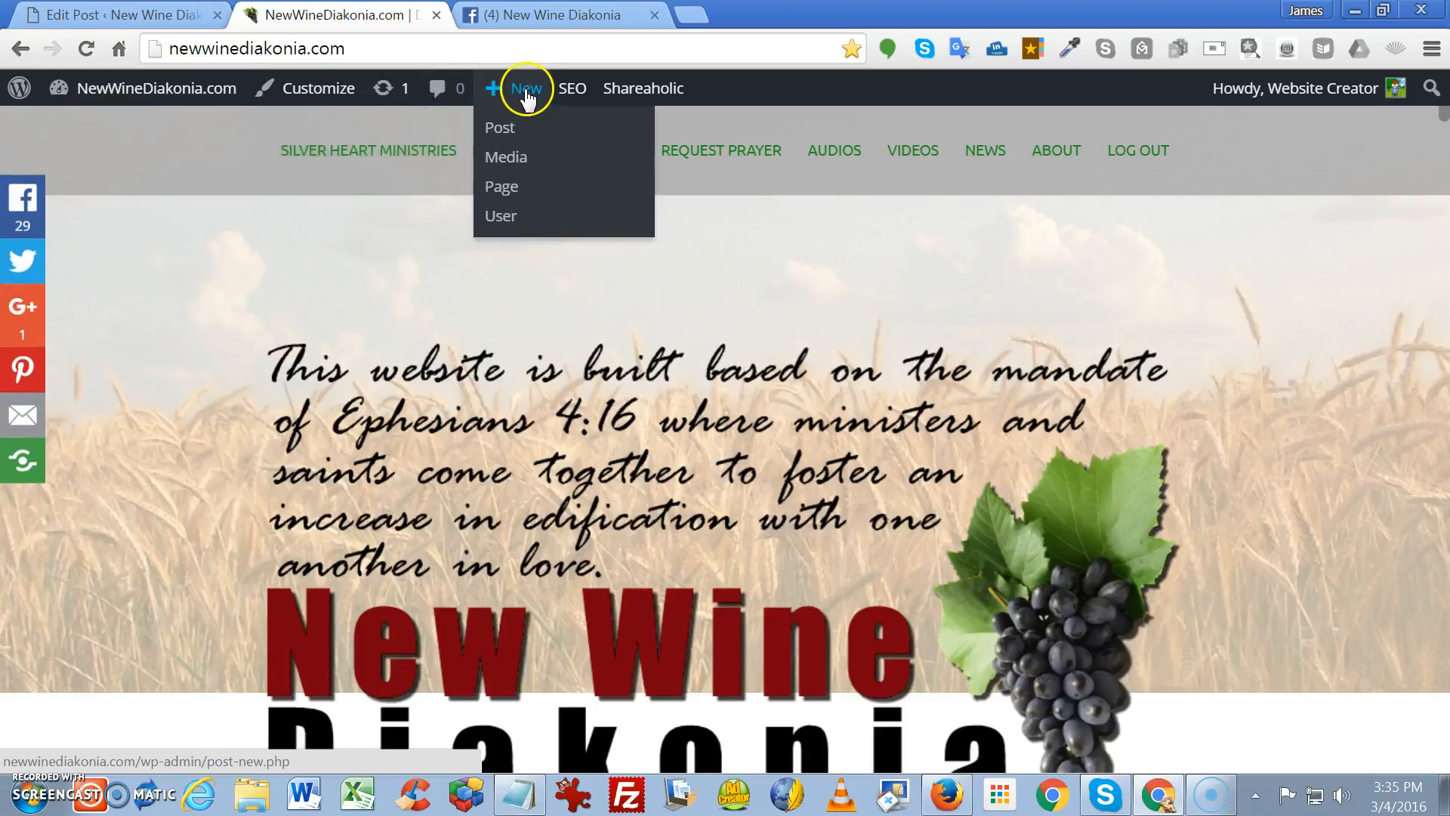
pyautogui.click(500, 127)
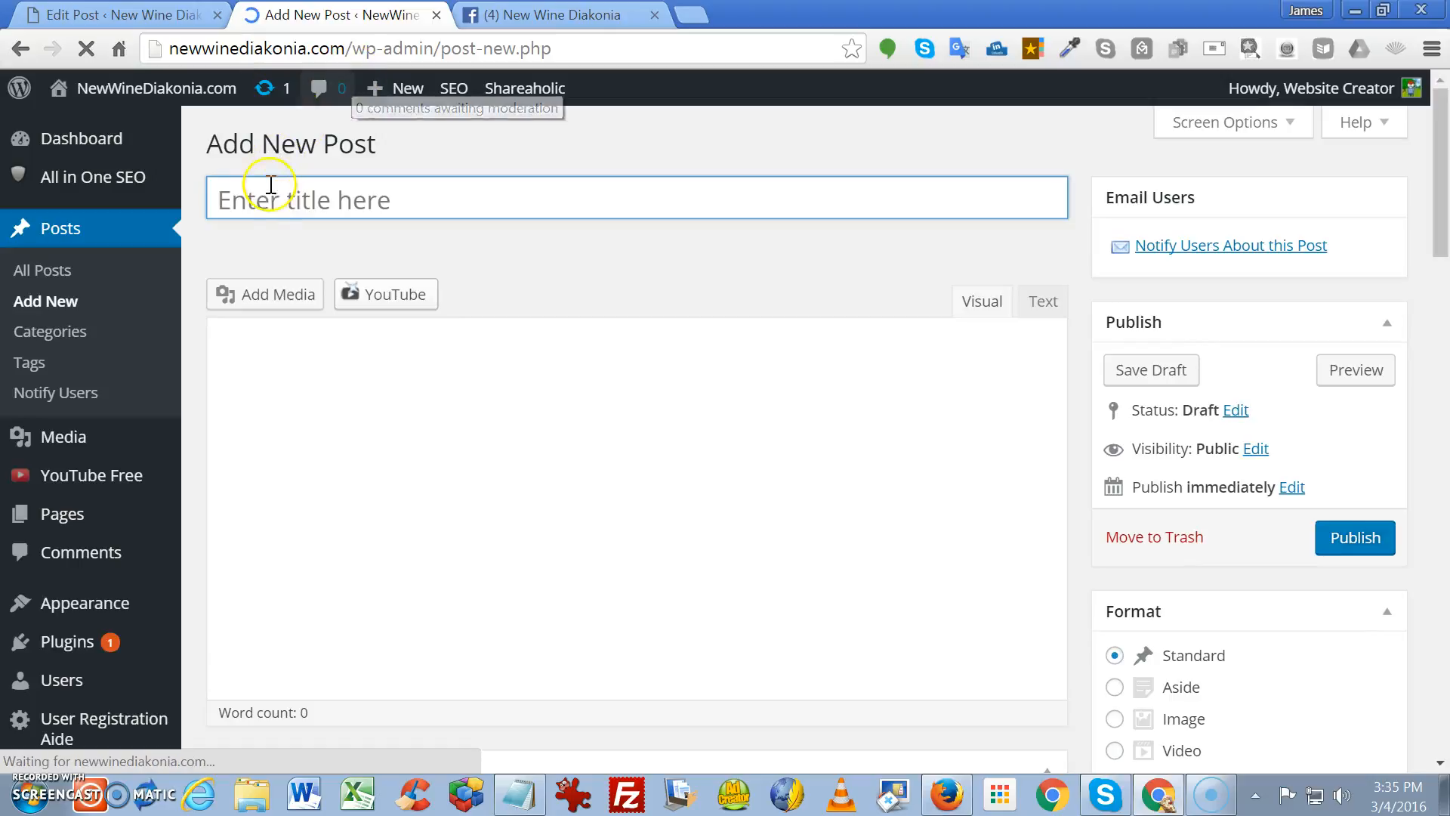
# Title the new post "This Site Is Now LIVE - Welcome!" and set its content editor to Text mode
pyautogui.click(284, 191)
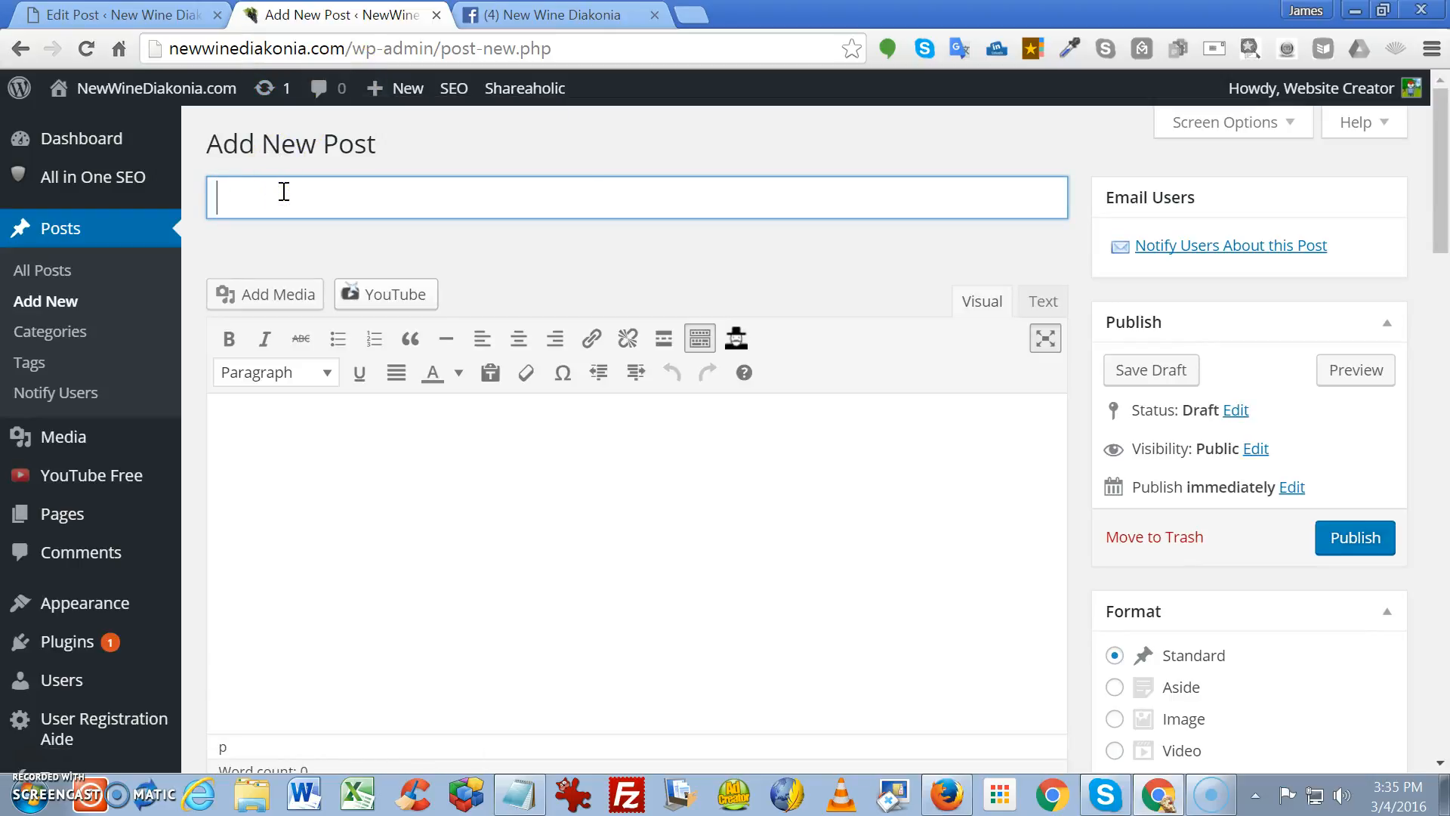
pyautogui.write('This Site Is Now LIVE - Welcome!')
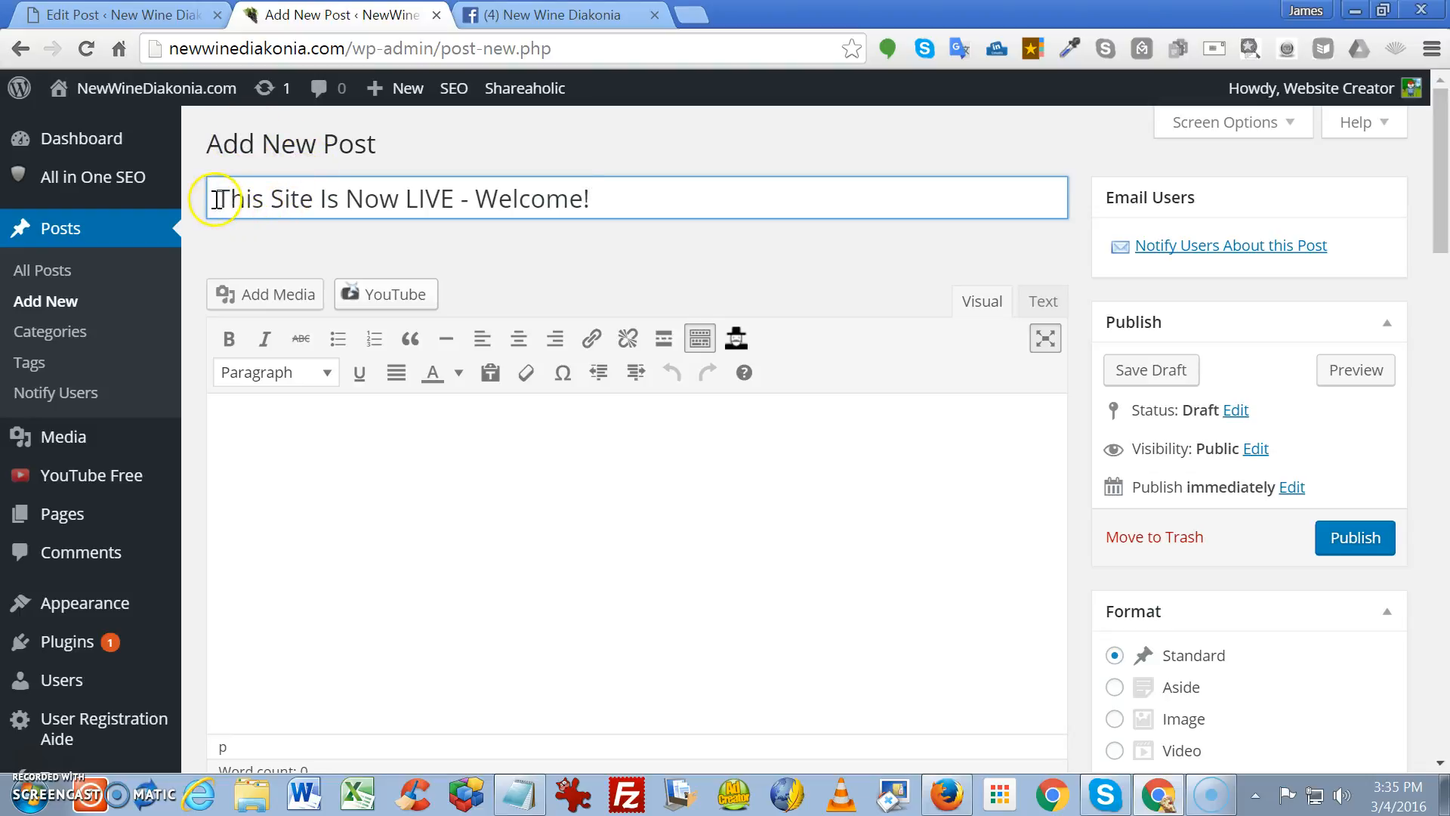
pyautogui.moveTo(216, 197); pyautogui.dragTo(1046, 305)
pyautogui.click(1046, 306)
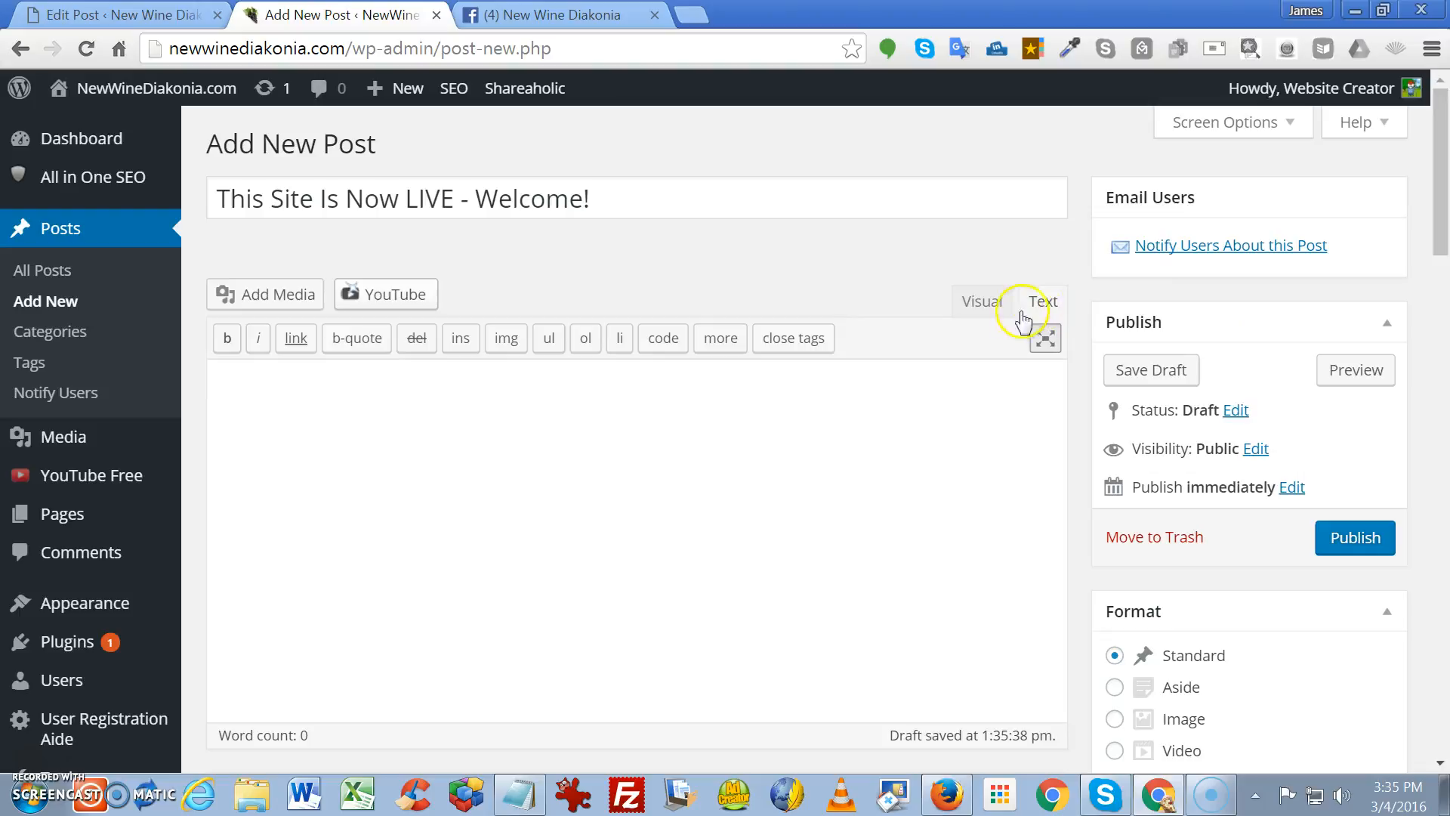
# Copy the full body text from the dev site's post into the content of the new live post
pyautogui.click(121, 17)
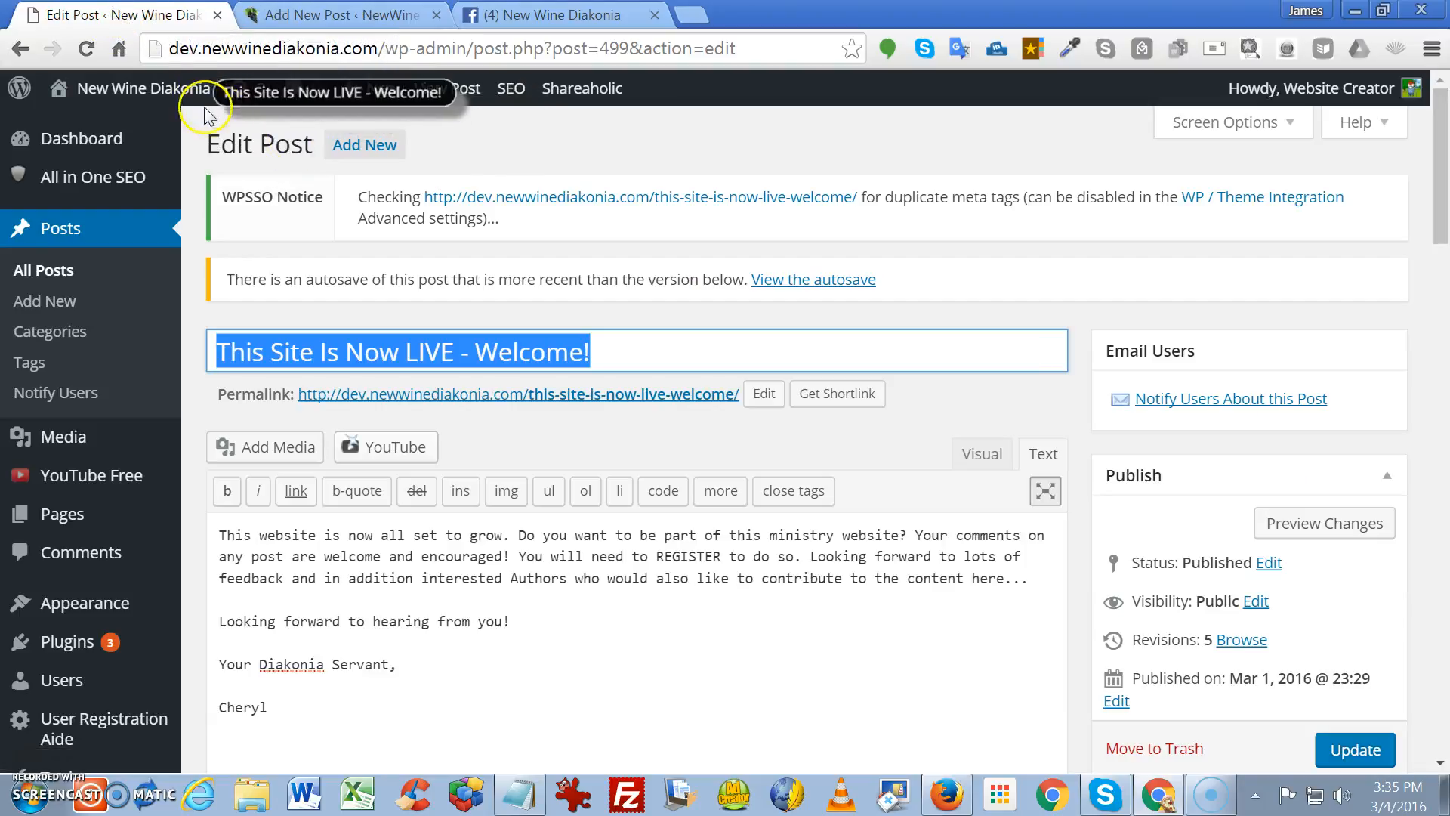
pyautogui.moveTo(166, 49); pyautogui.dragTo(518, 731)
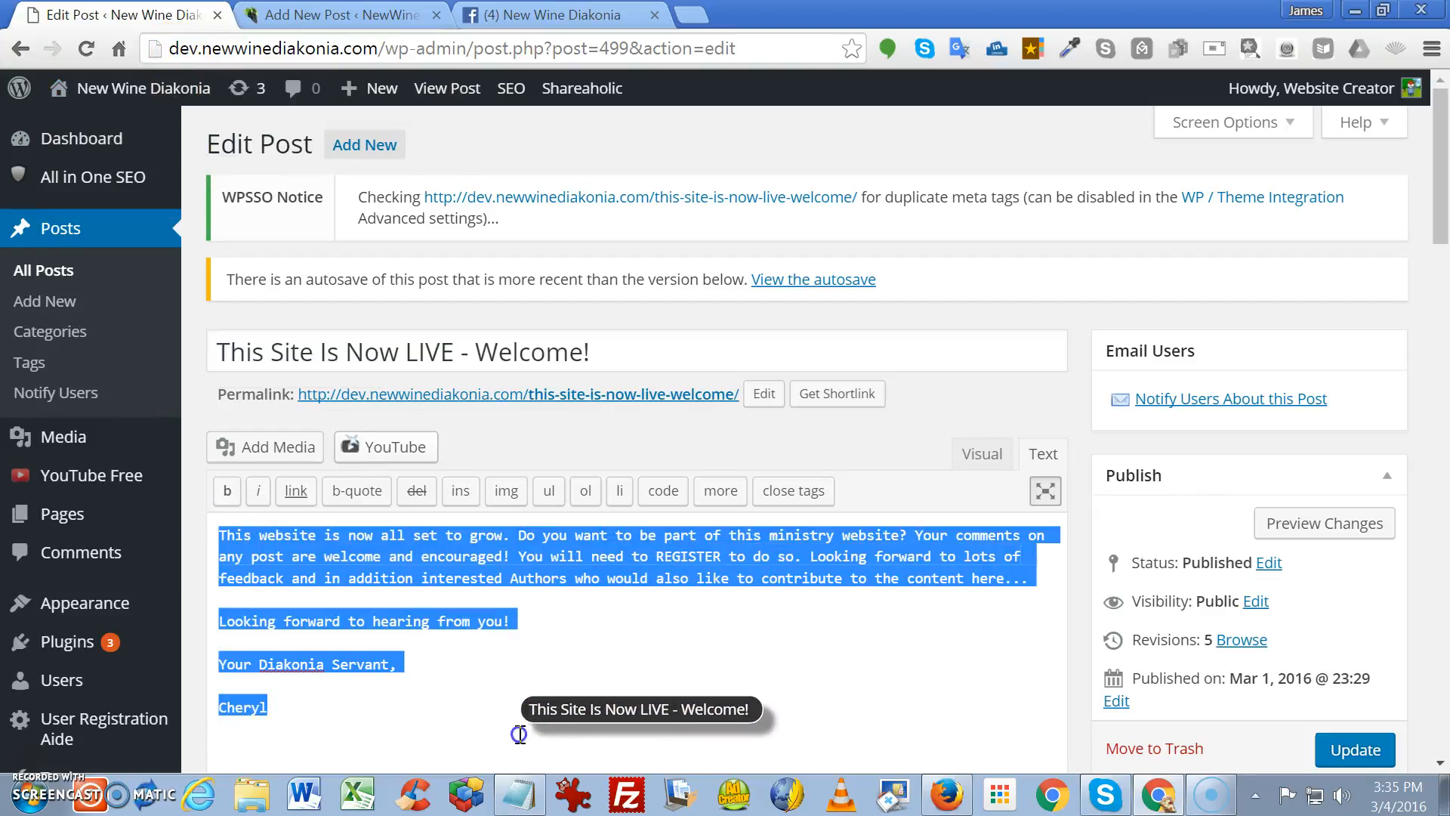
pyautogui.moveTo(576, 666); pyautogui.dragTo(594, 667)
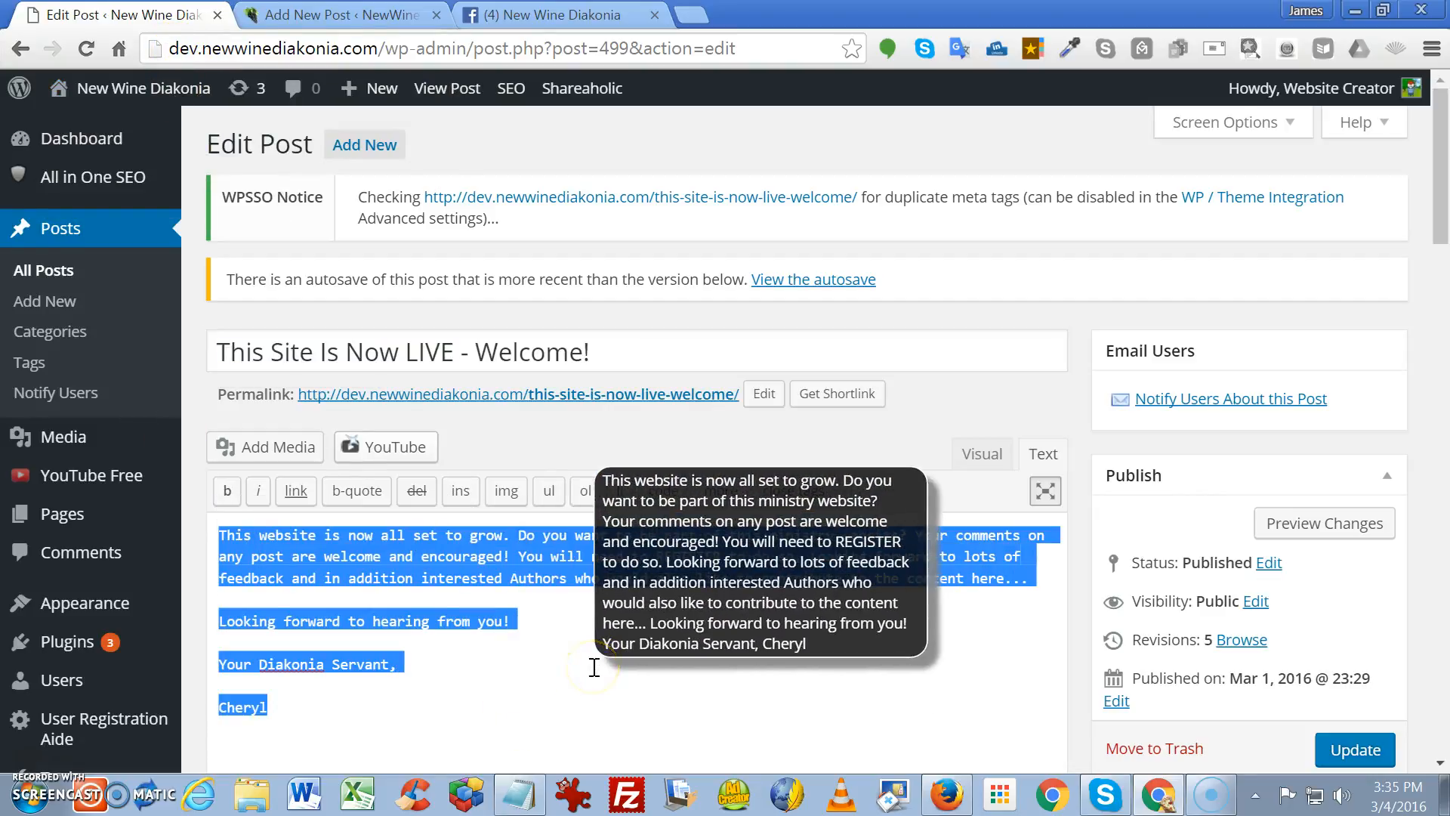
pyautogui.moveTo(594, 667); pyautogui.dragTo(353, 243)
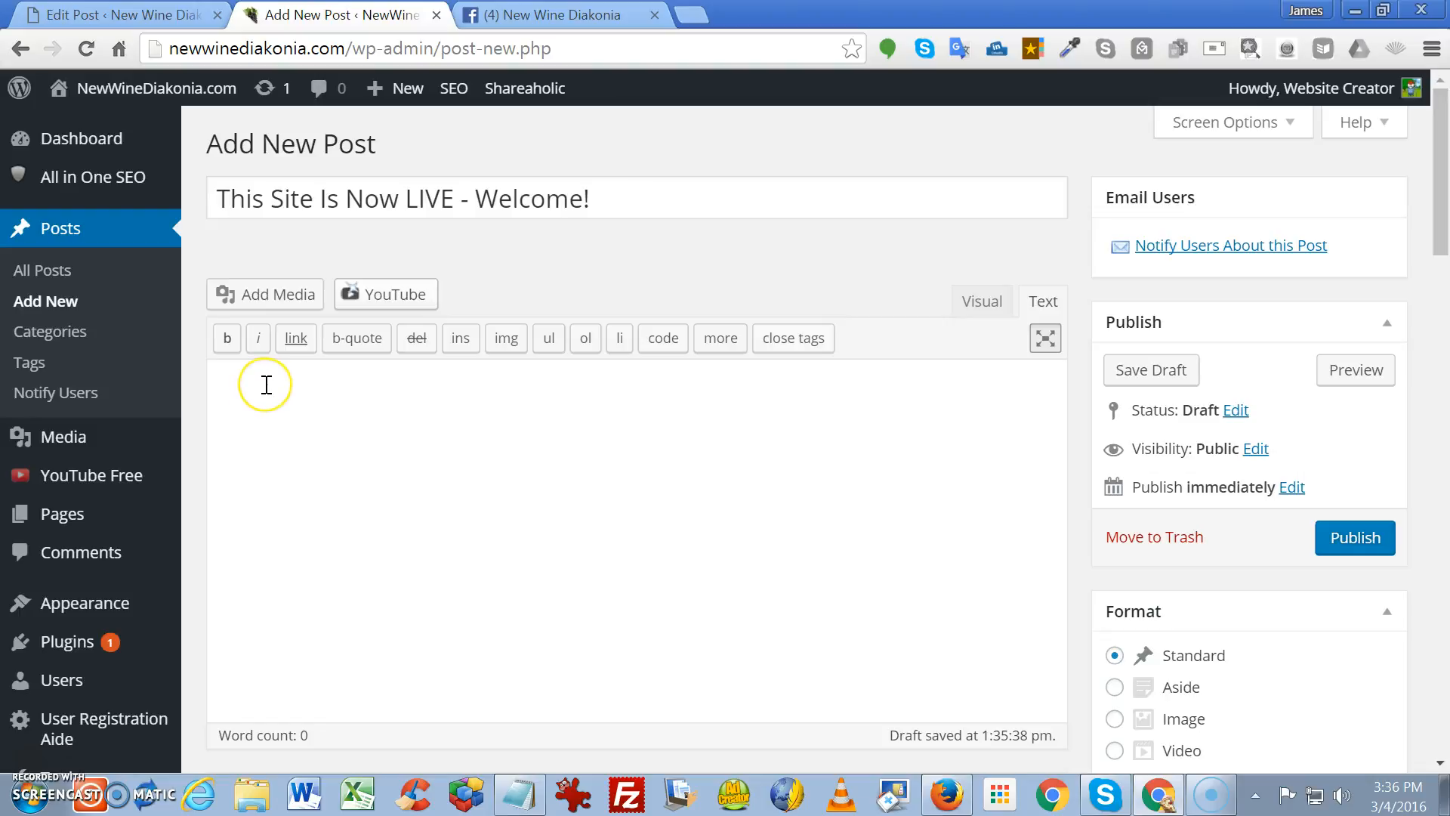
pyautogui.hotkey('ctrl', 'v')
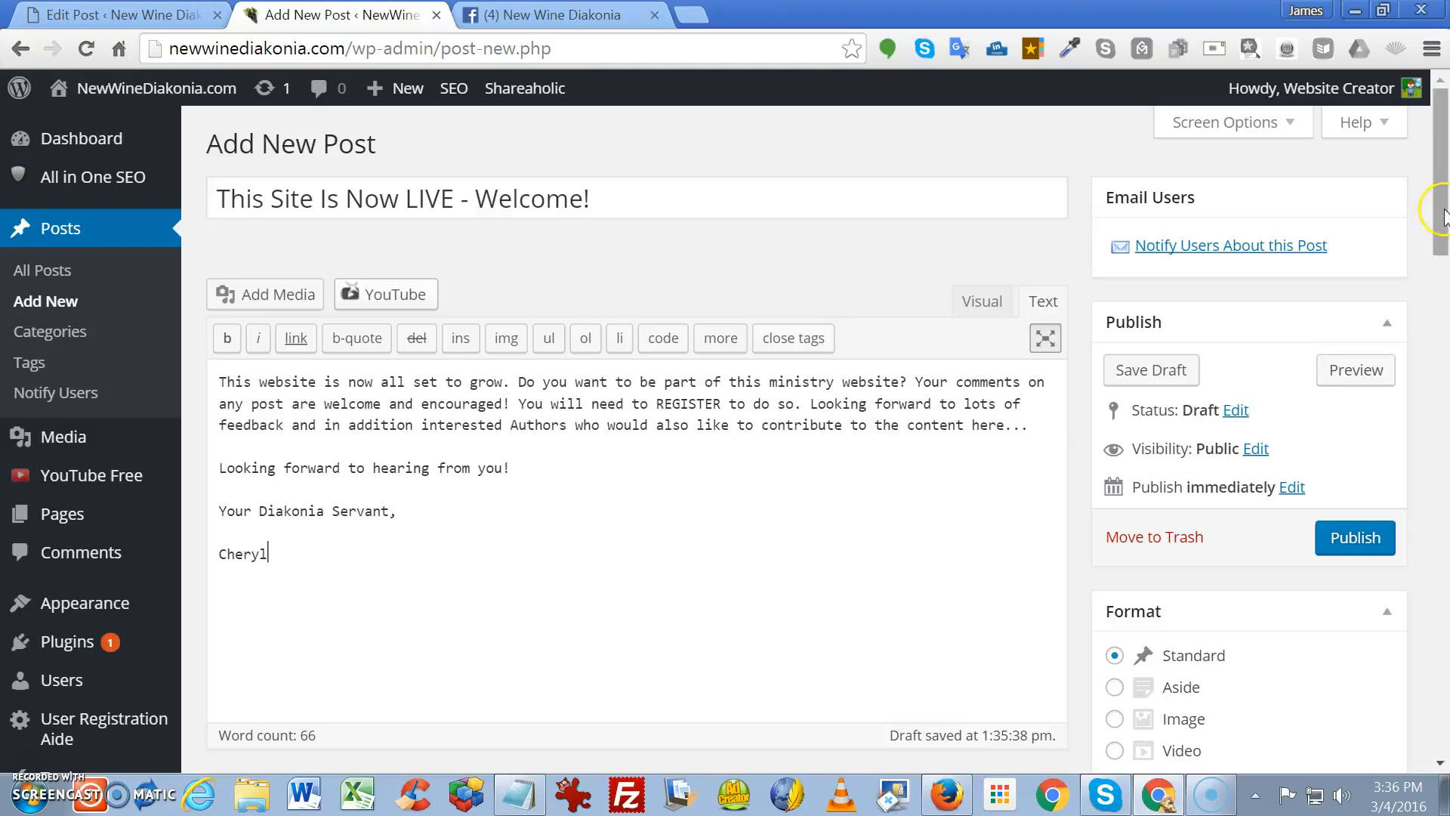
# Check the format and category settings of the dev site's post for comparison with the new live post
pyautogui.moveTo(1442, 196); pyautogui.dragTo(1440, 421)
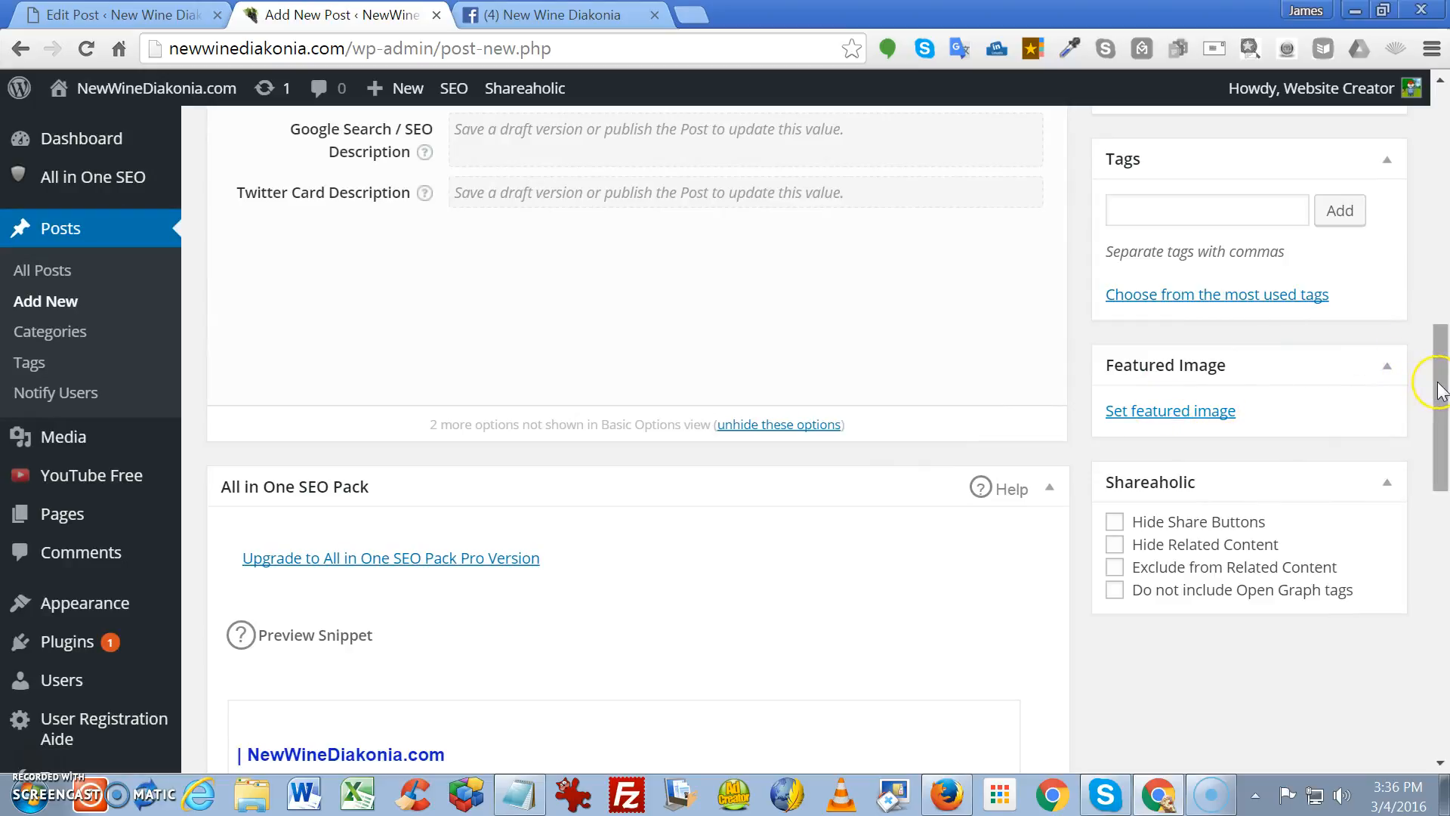
pyautogui.click(170, 15)
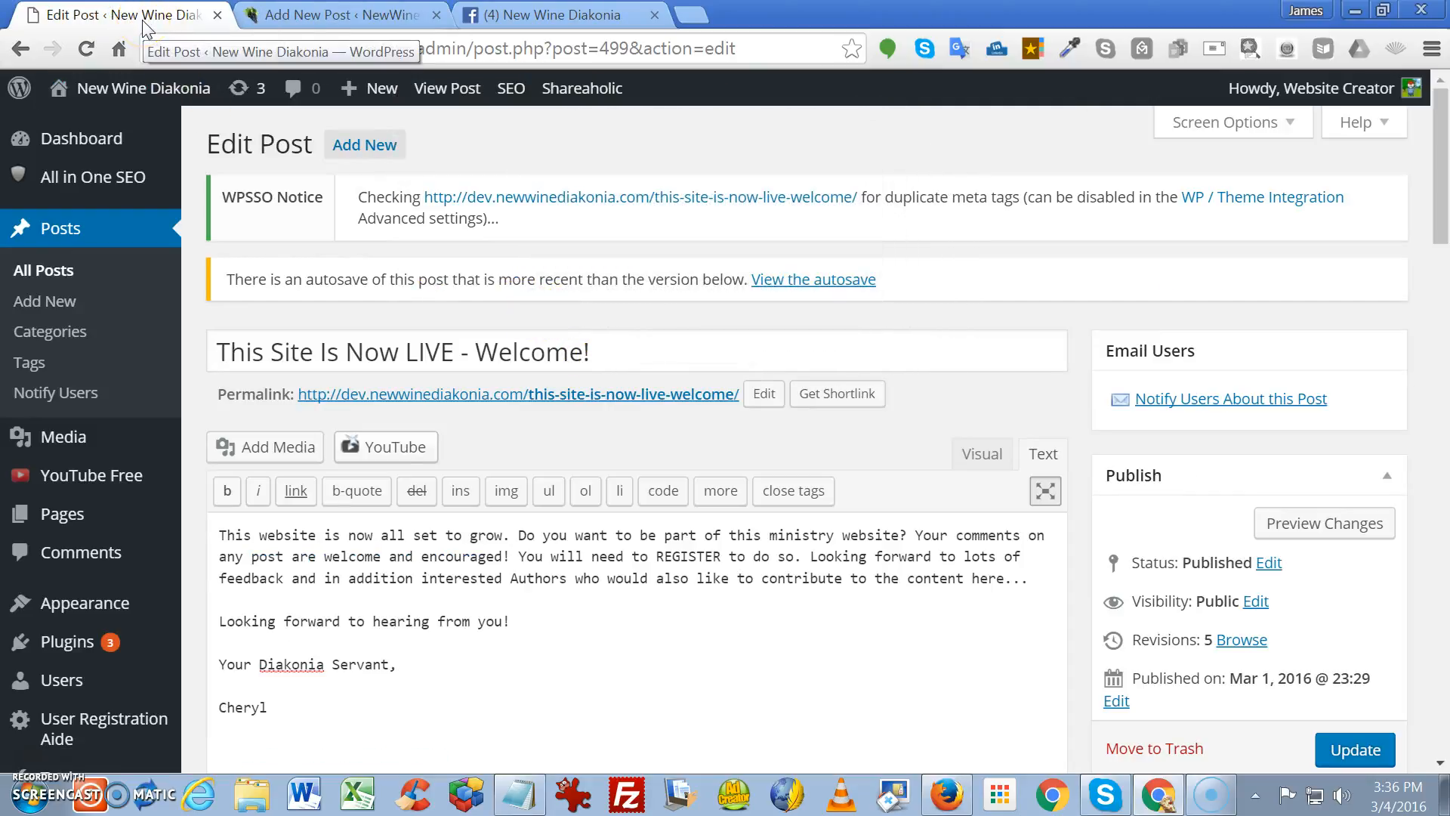
pyautogui.scroll(-1, 1165, 506)
pyautogui.scroll(-10, 1163, 502)
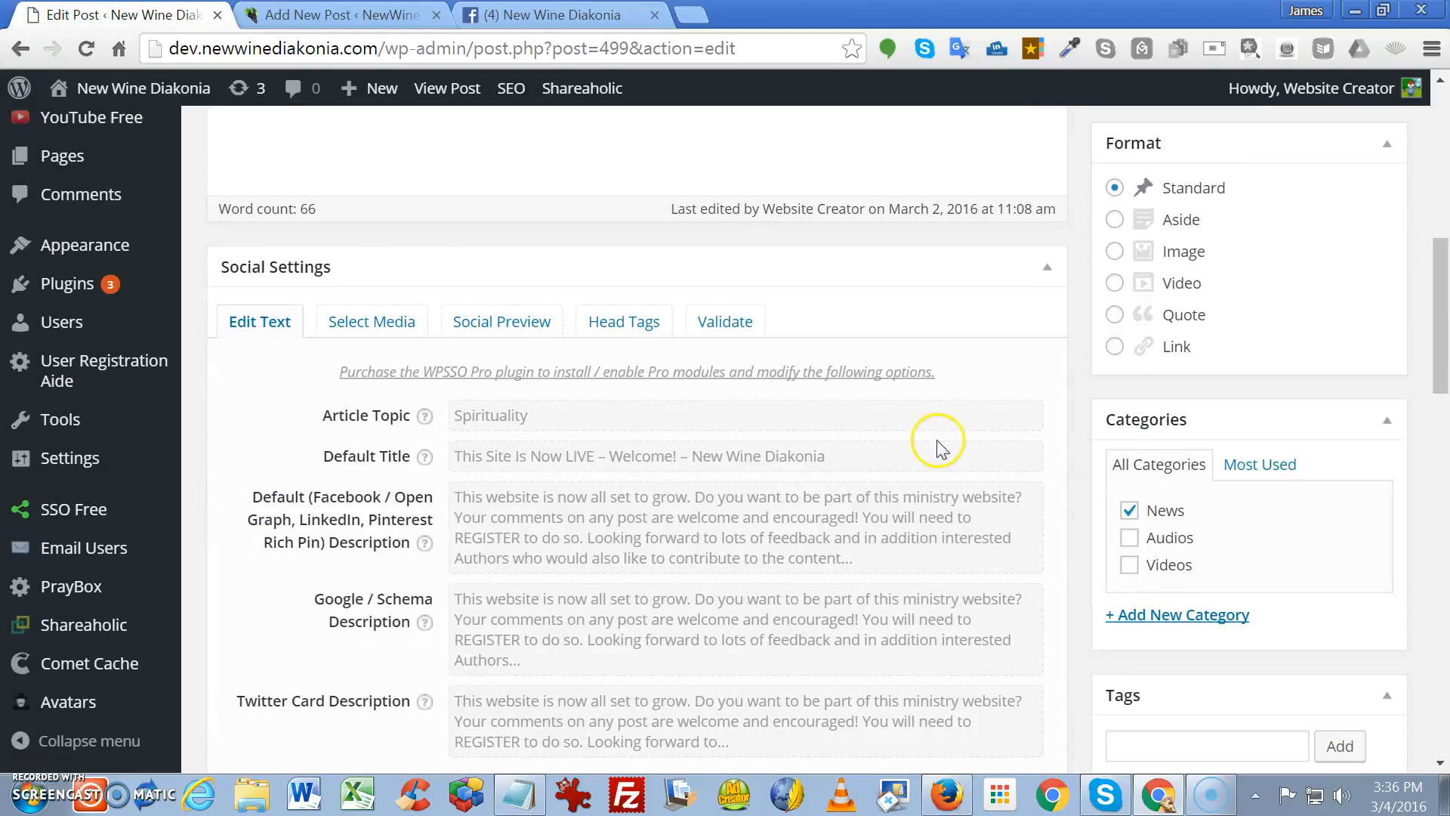
pyautogui.scroll(11, 938, 437)
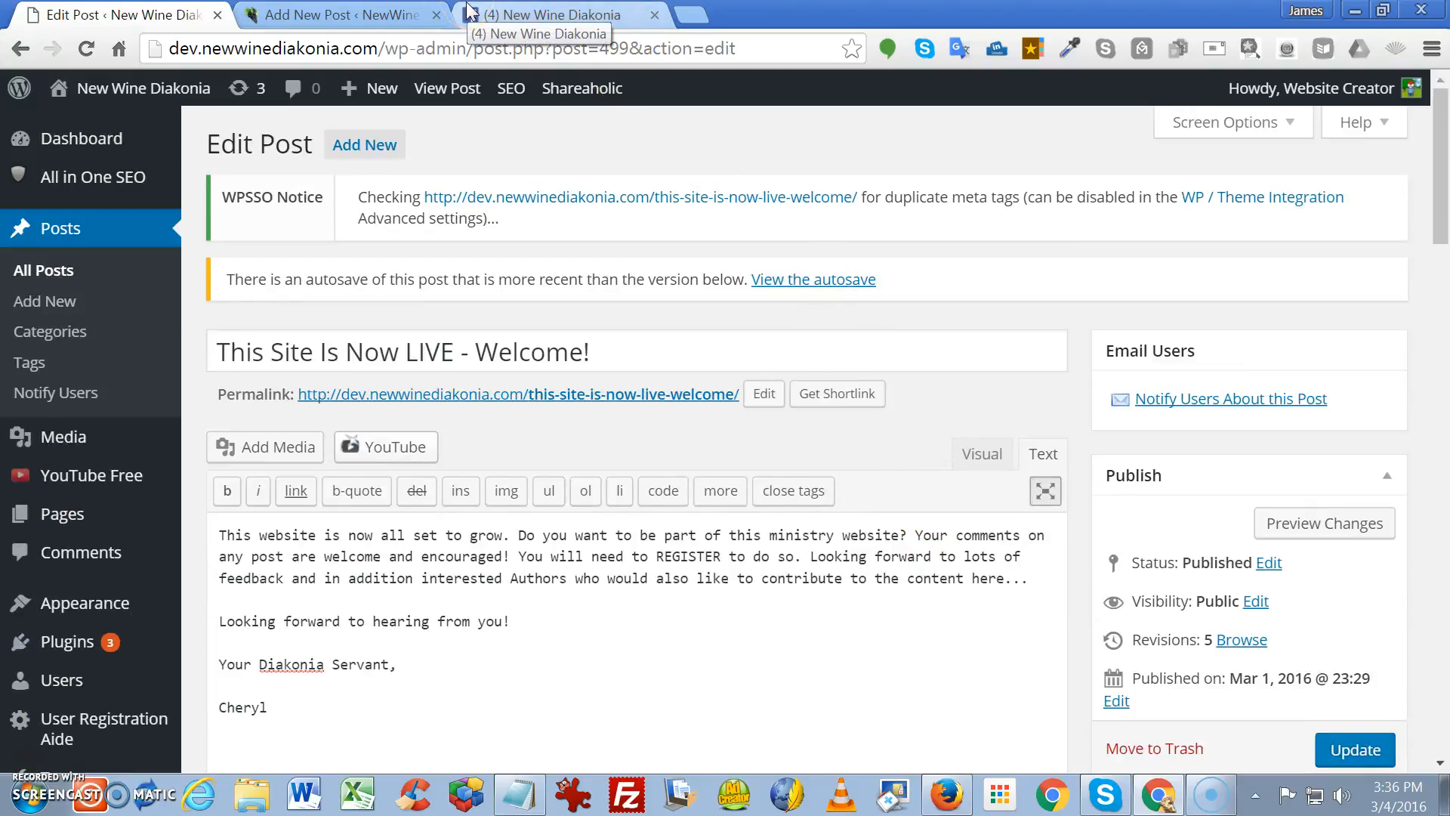
# Set the "Another Post At NewWineDiakonia.com" image from the media library as the new live post's featured image
pyautogui.click(375, 15)
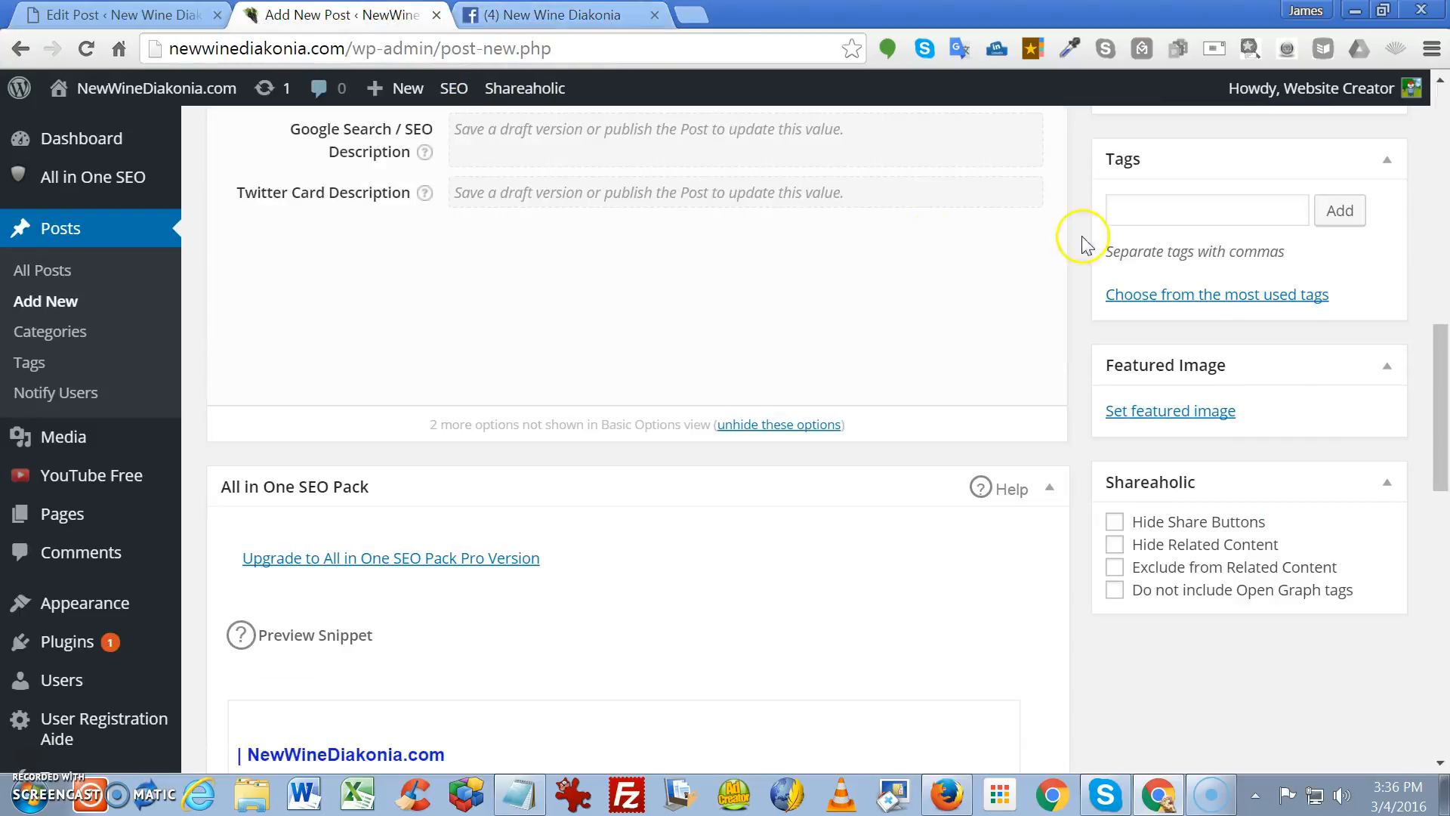
pyautogui.click(1160, 412)
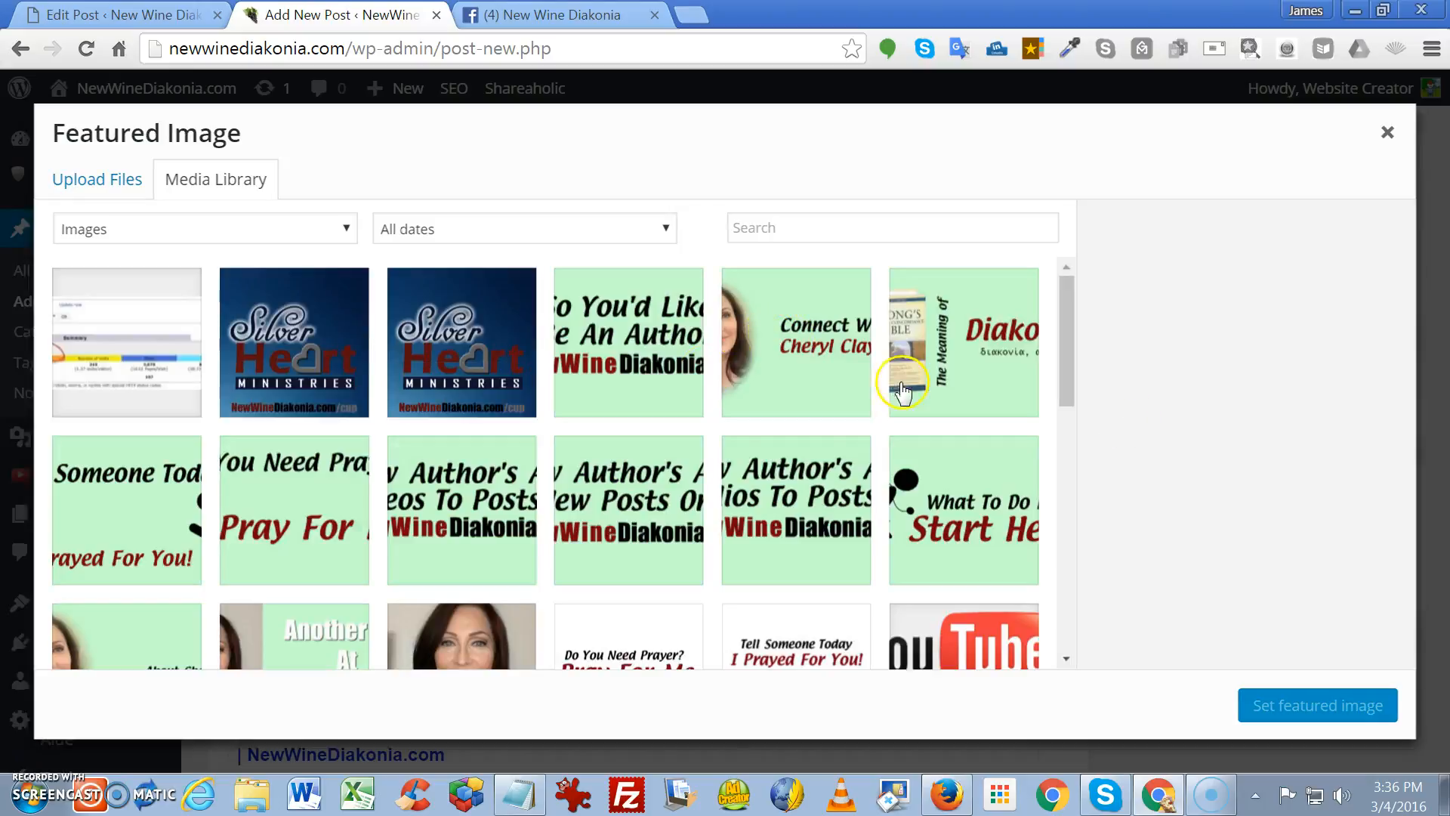
pyautogui.scroll(-6, 942, 476)
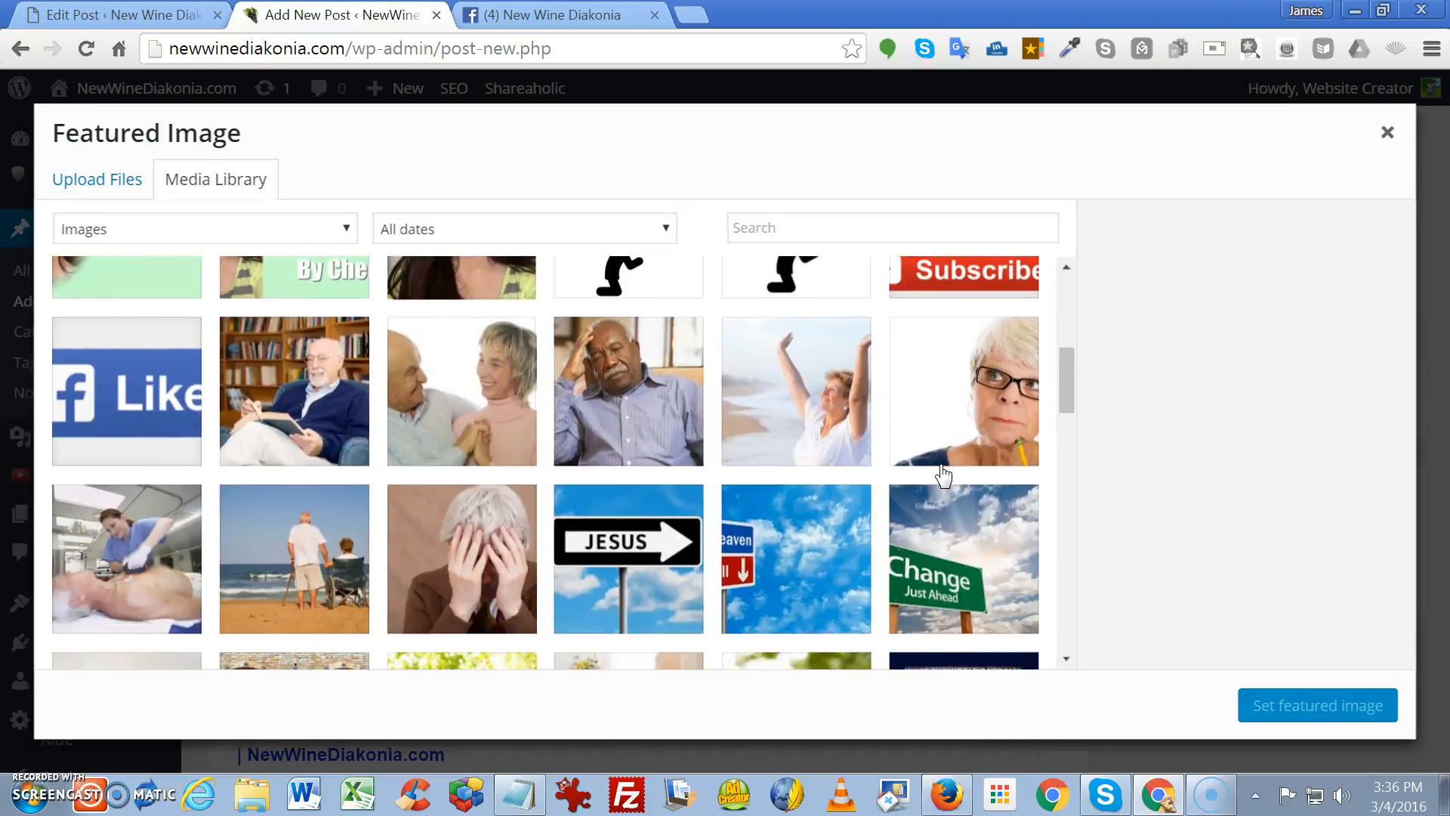
pyautogui.scroll(4, 942, 475)
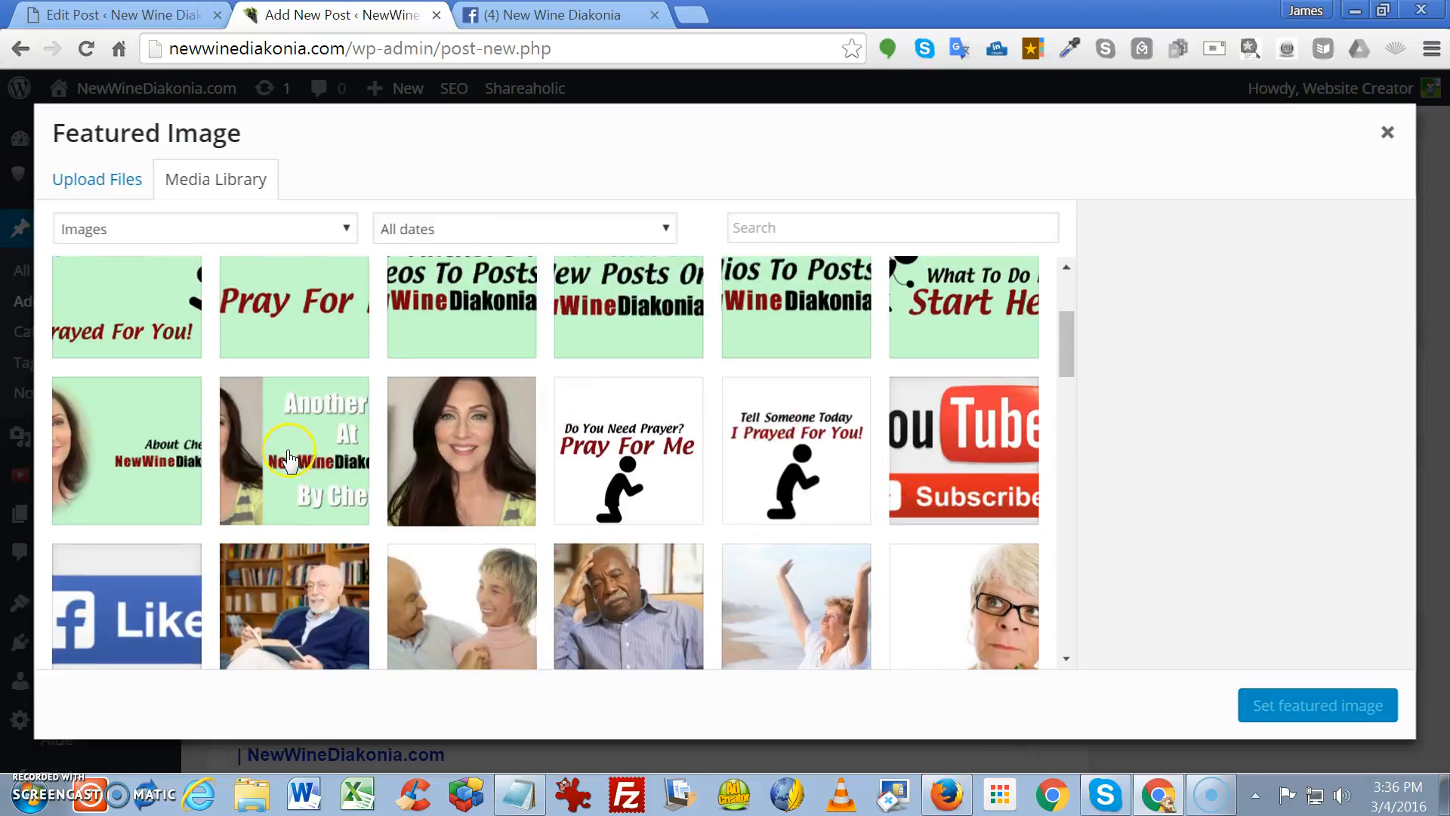
pyautogui.click(292, 456)
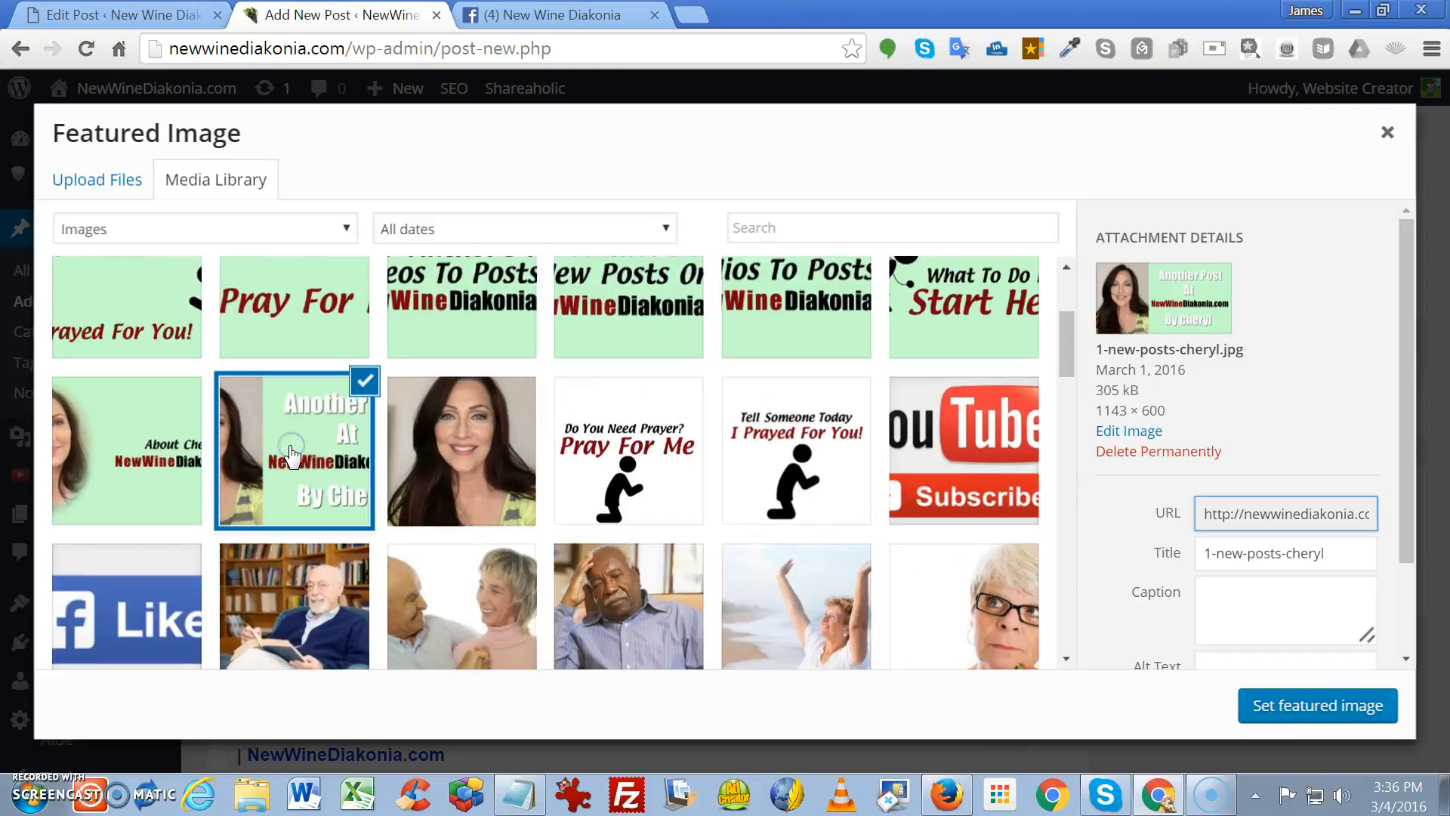
pyautogui.click(1296, 709)
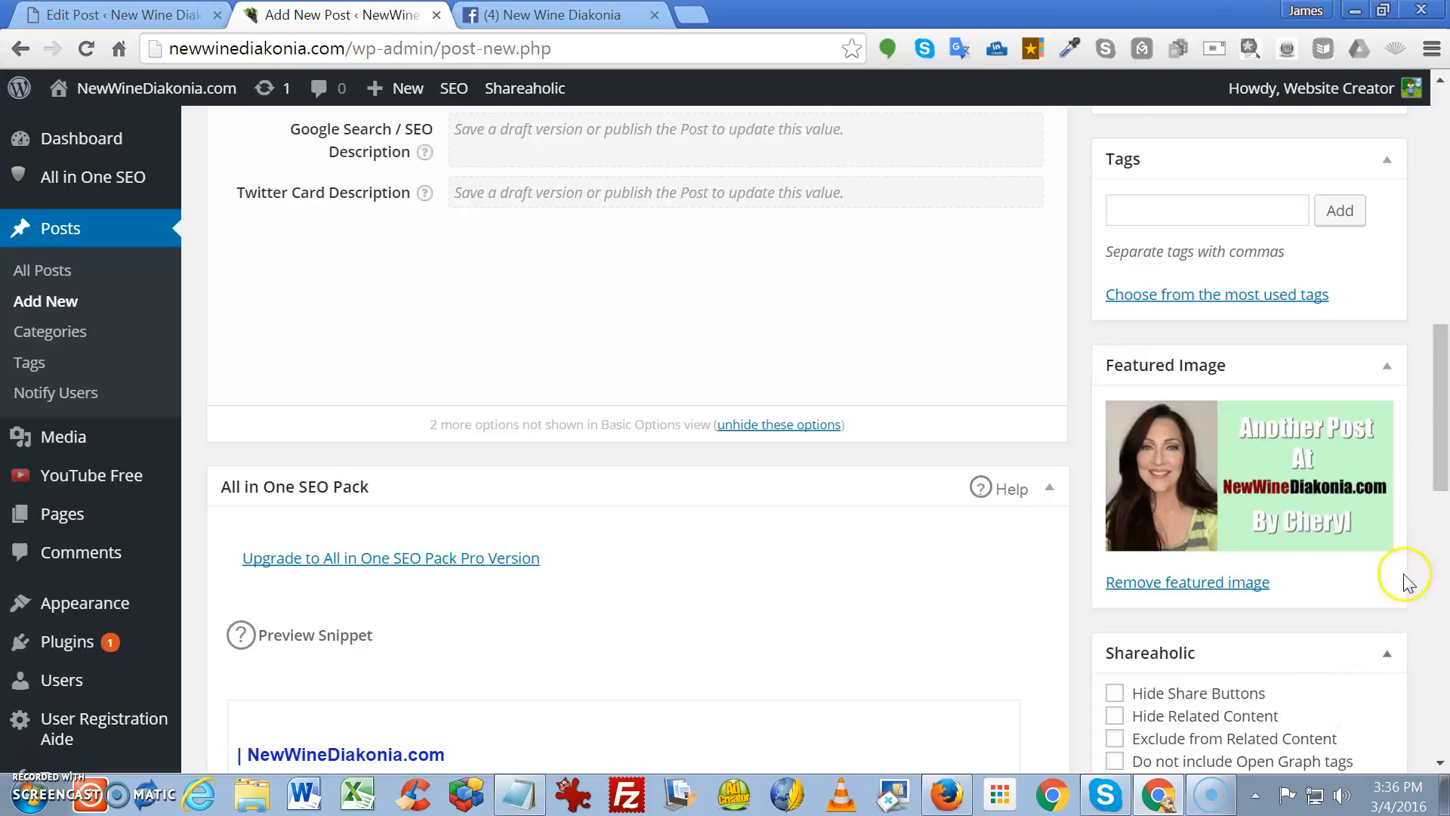
# Assign the new live post to the News category and publish it
pyautogui.moveTo(1440, 476); pyautogui.dragTo(1444, 240)
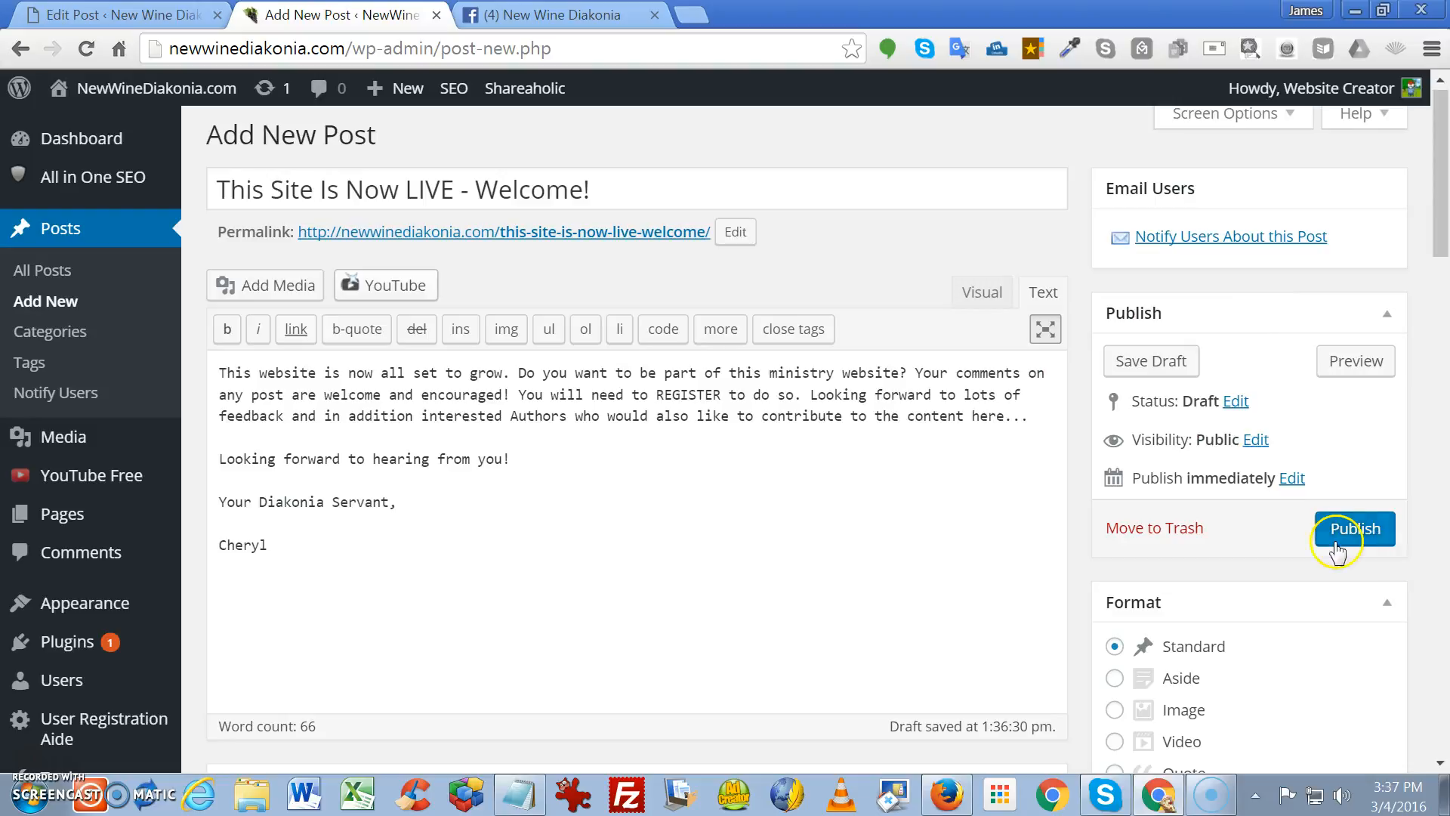
pyautogui.moveTo(1441, 240); pyautogui.dragTo(1444, 291)
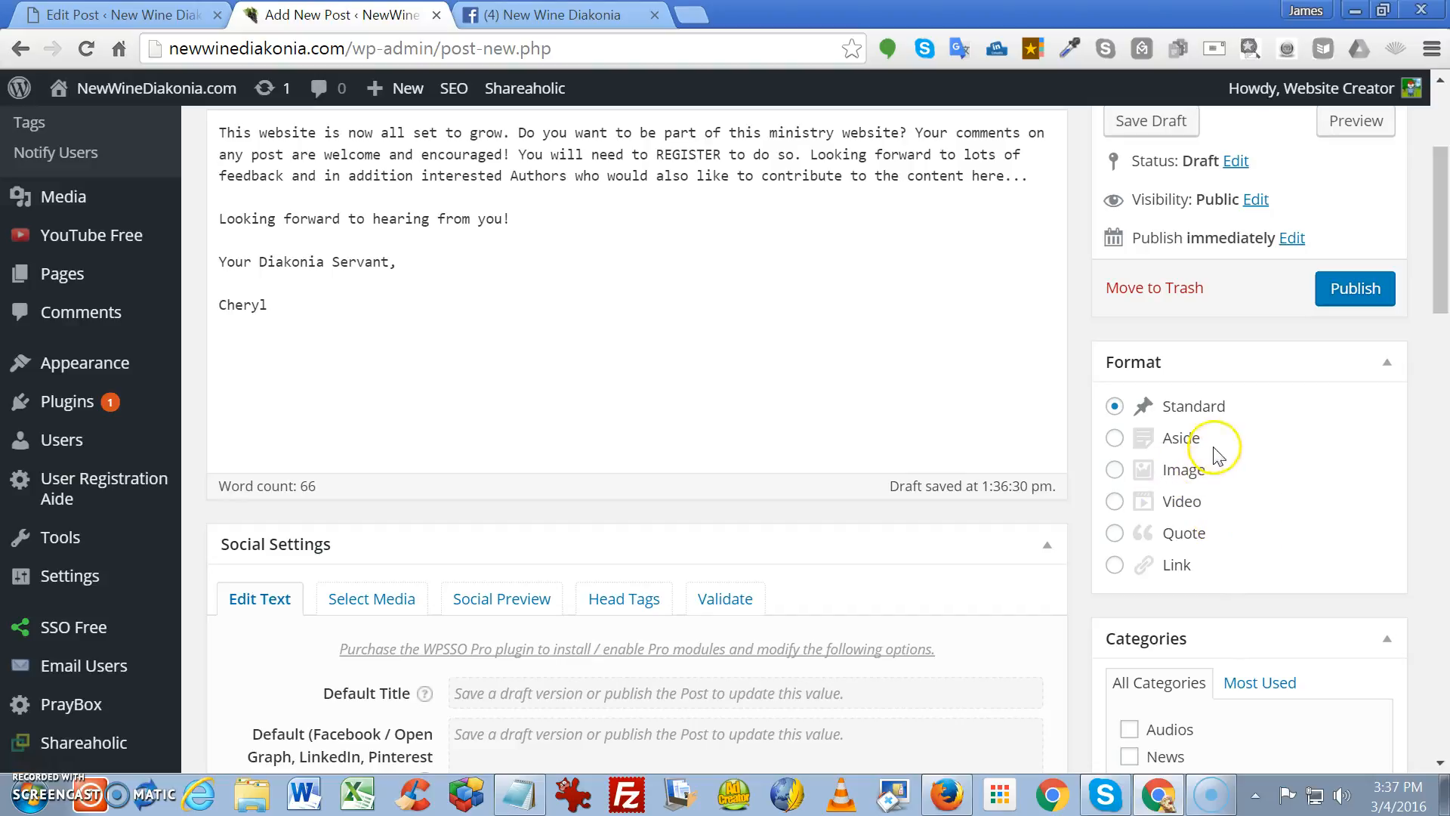
pyautogui.scroll(-3, 1260, 601)
pyautogui.click(1128, 529)
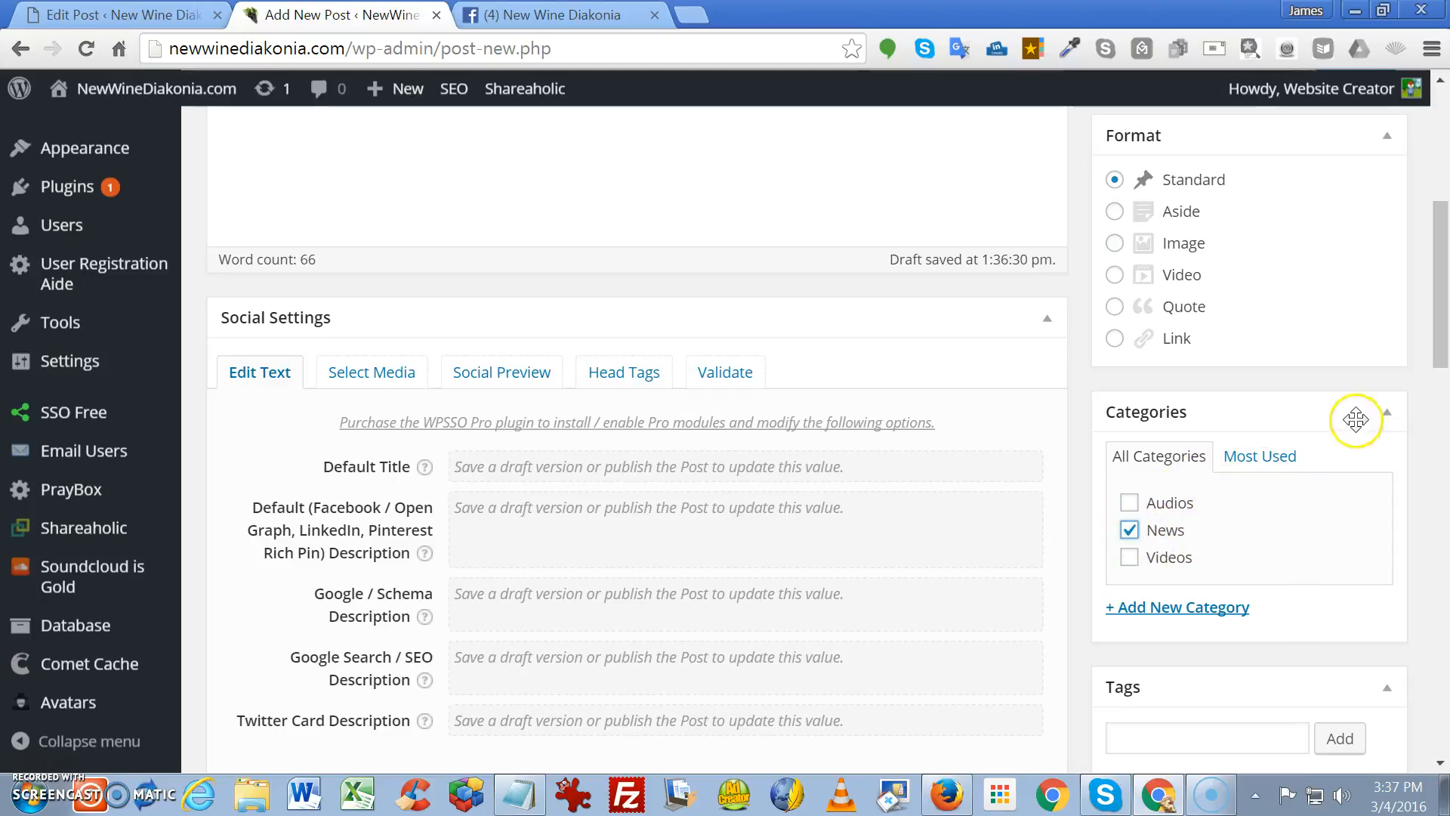
pyautogui.moveTo(1439, 337); pyautogui.dragTo(1438, 224)
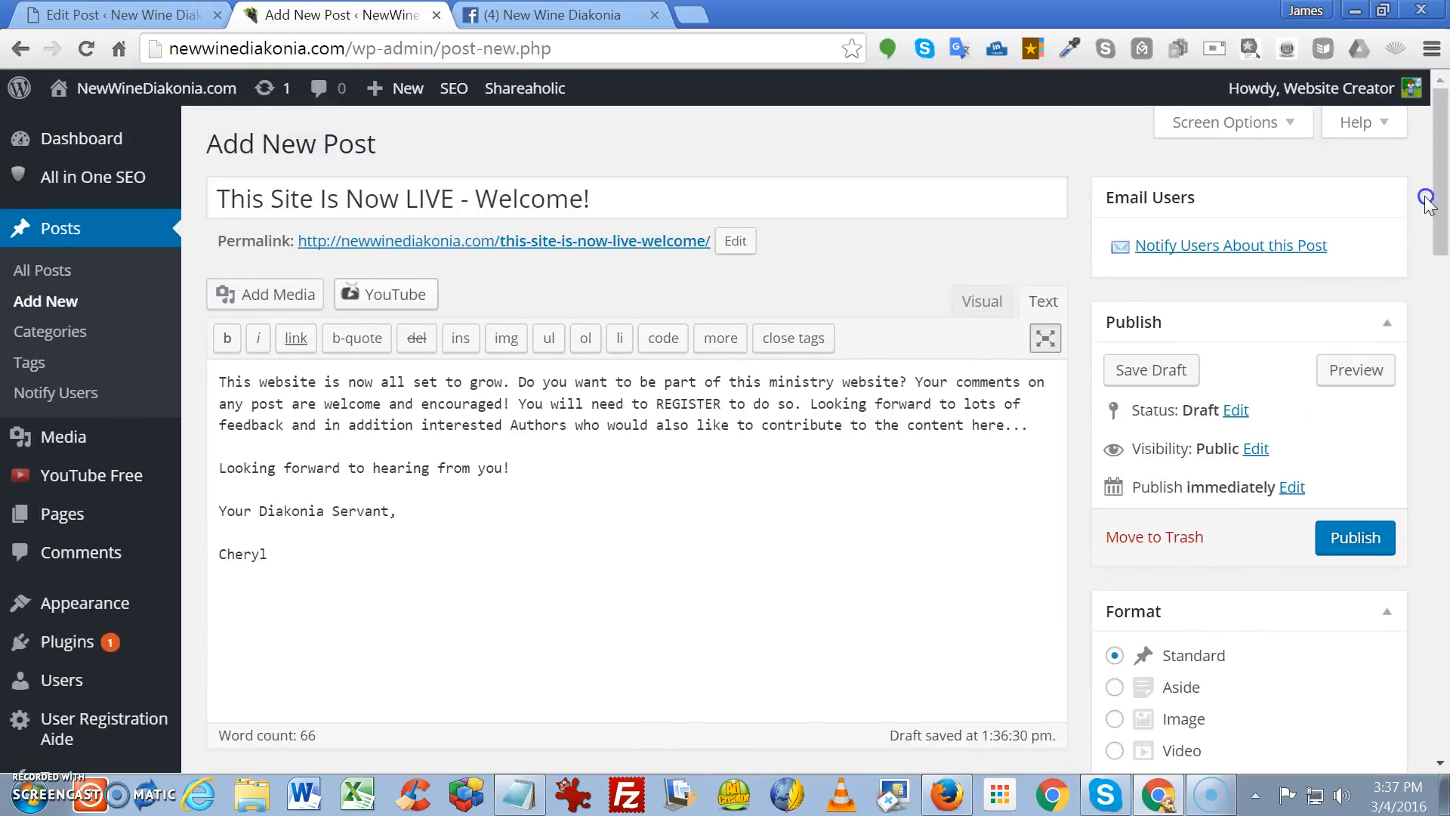
pyautogui.click(1352, 530)
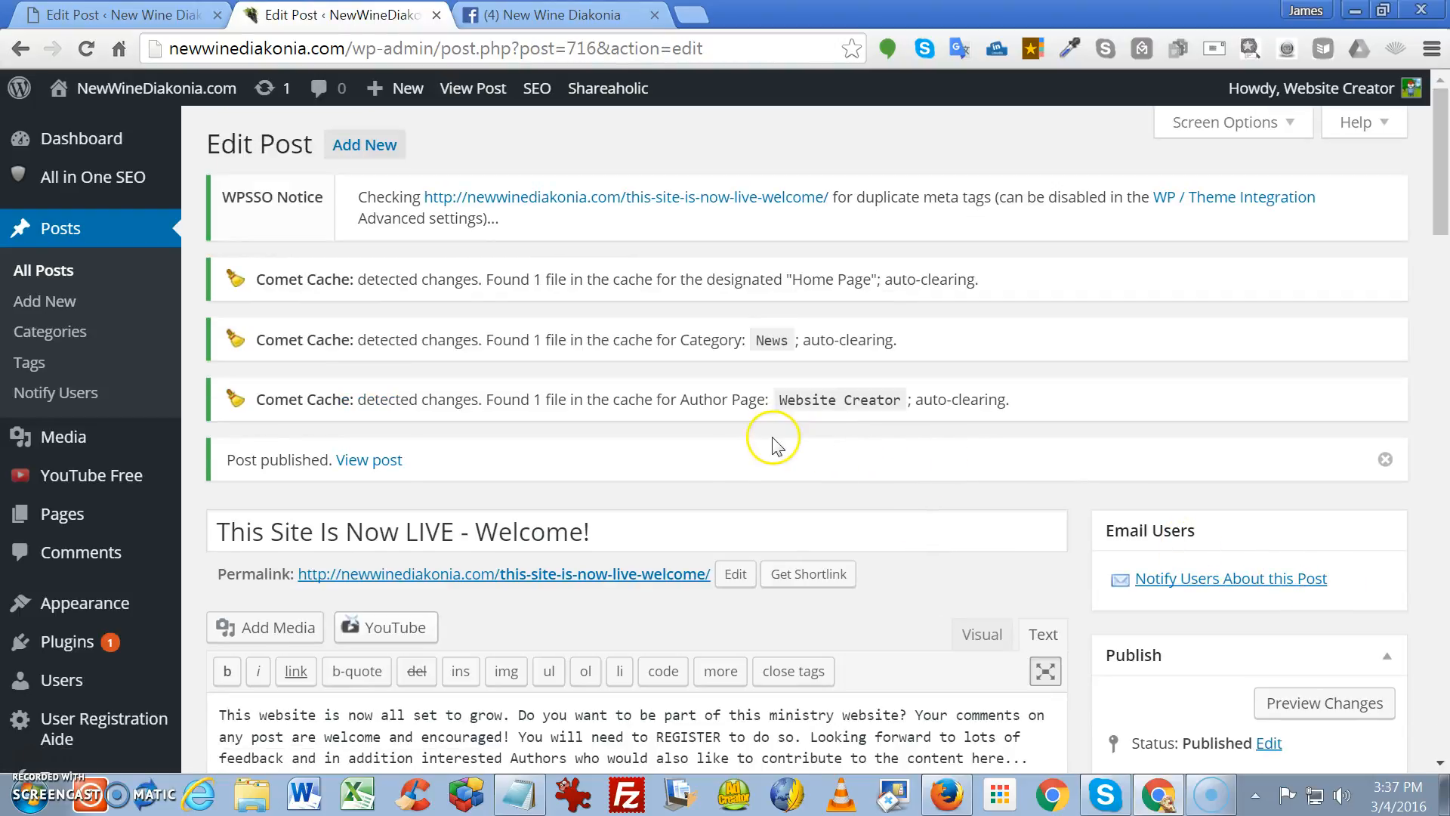
# Open the published post in a new browser tab and review its image, text and sharing buttons
pyautogui.rightClick(466, 95)
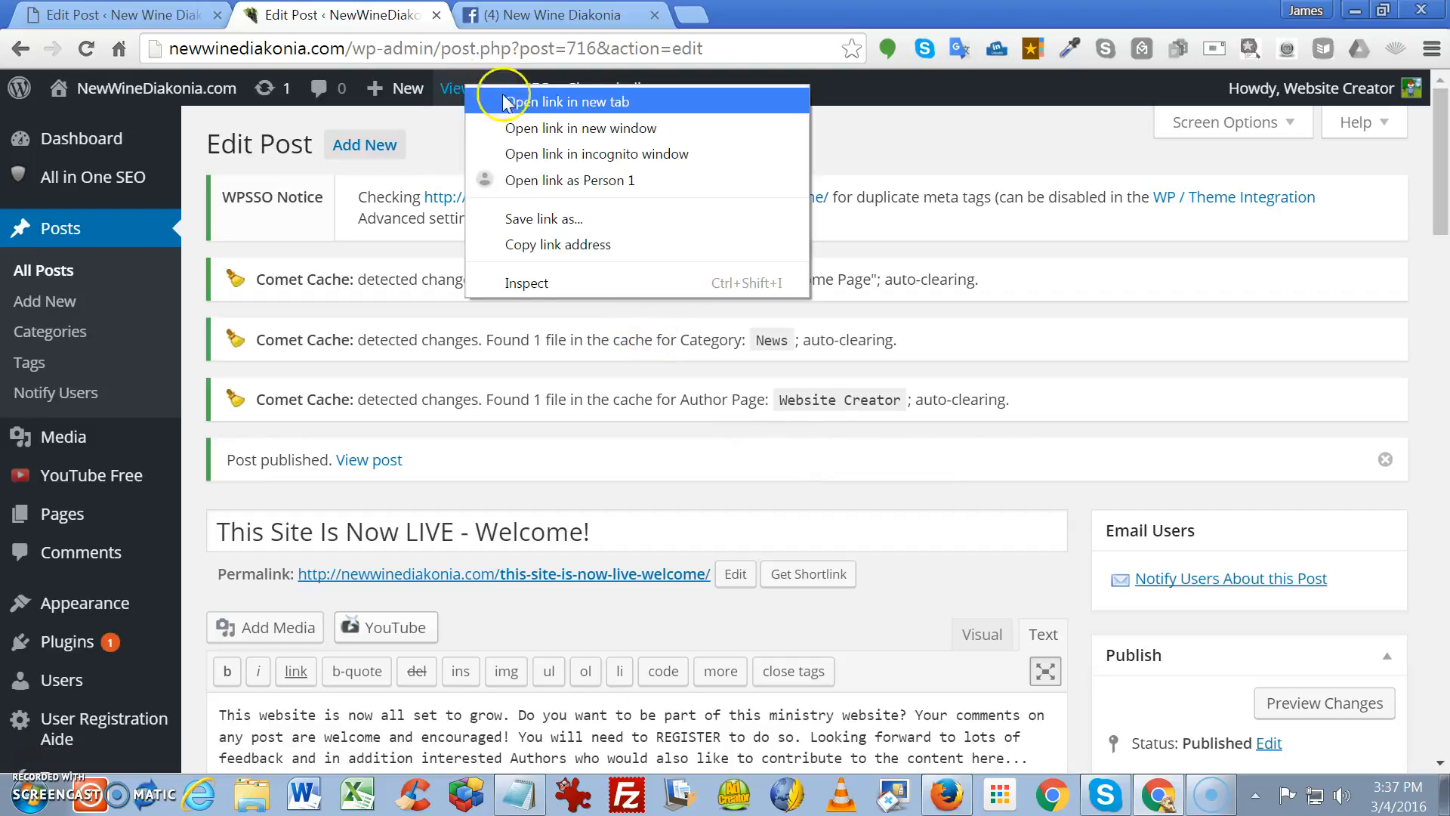
pyautogui.click(539, 106)
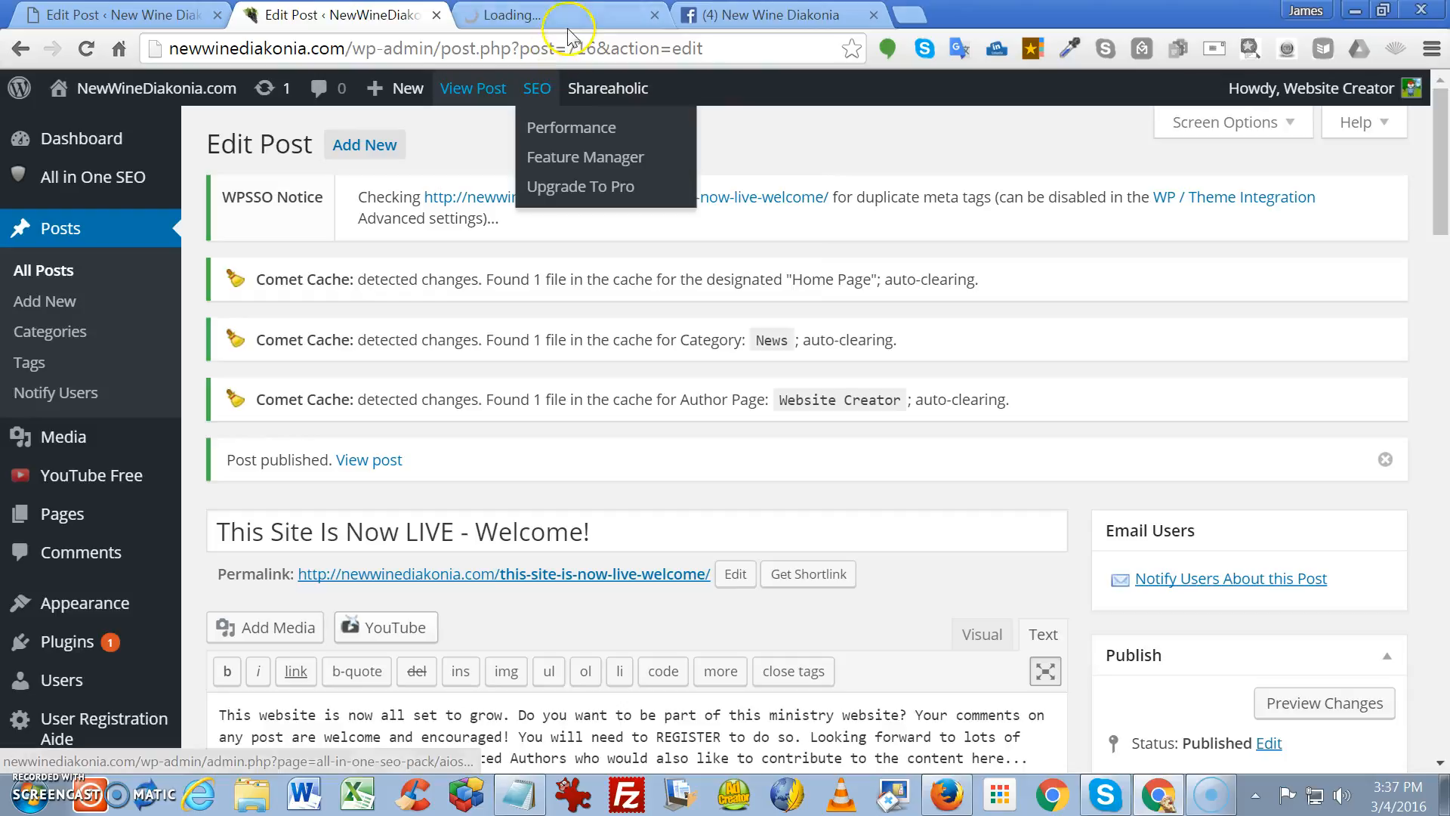
pyautogui.click(574, 15)
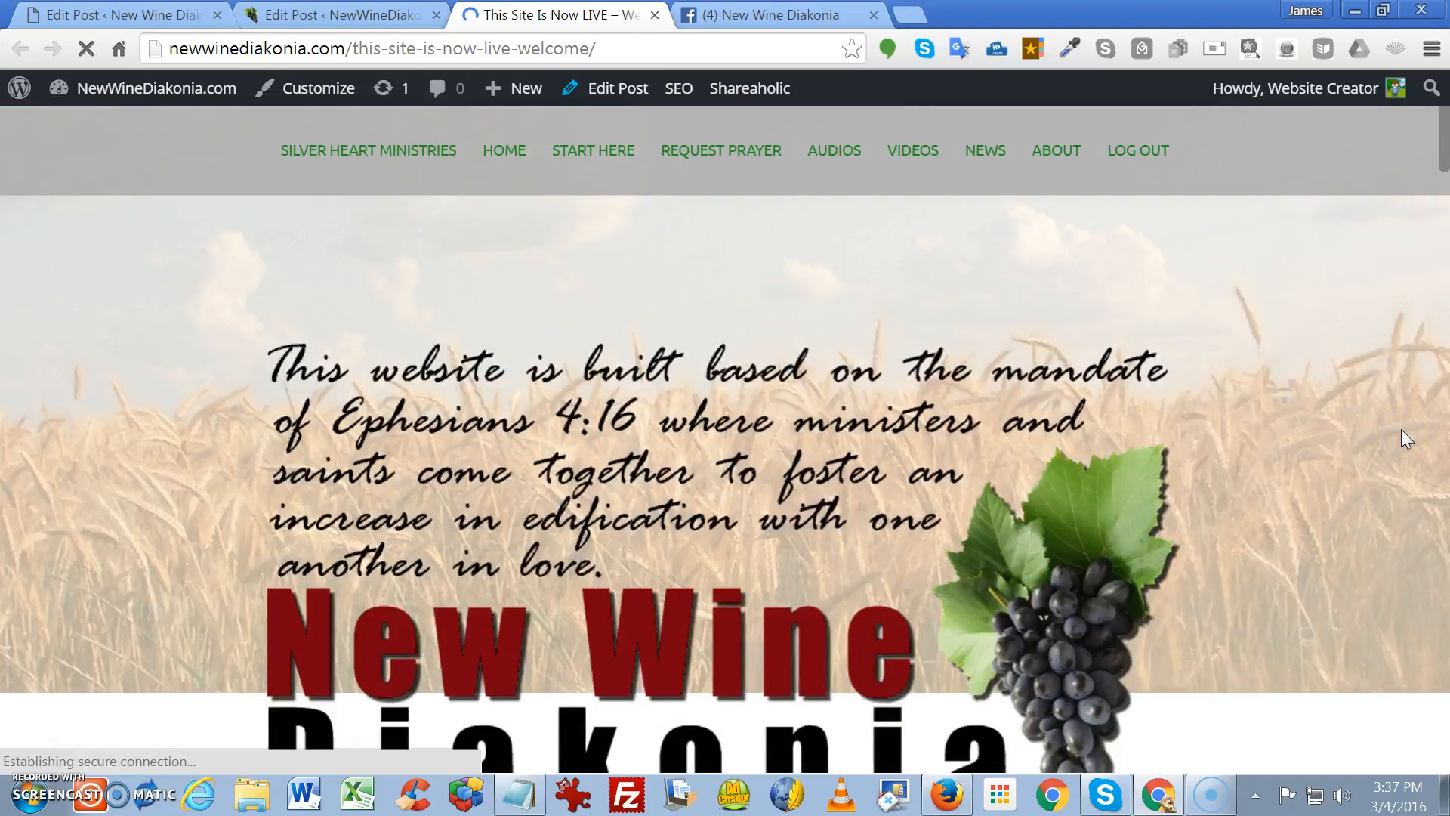
pyautogui.scroll(-5, 1352, 443)
pyautogui.scroll(-15, 1352, 441)
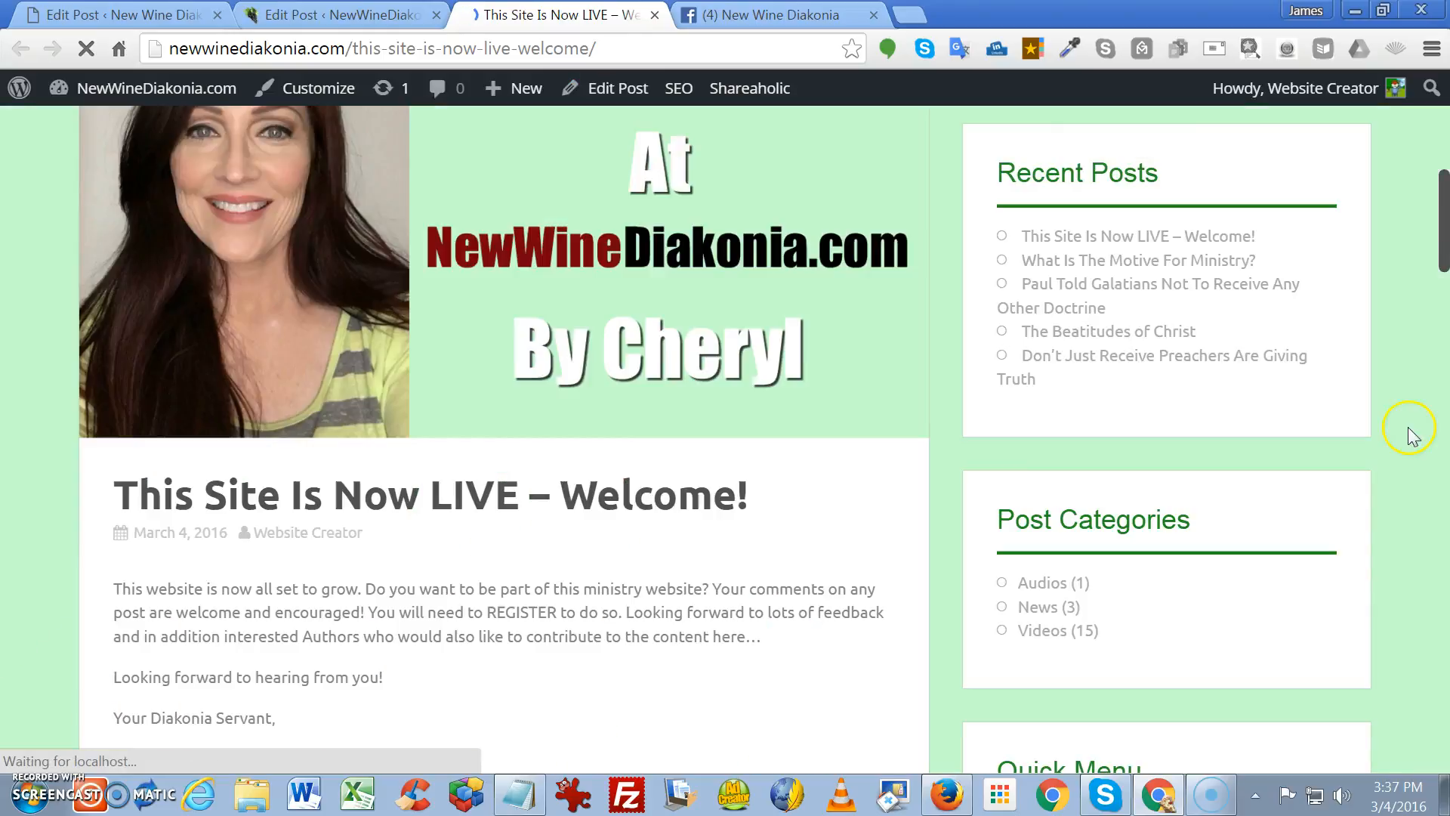
pyautogui.scroll(-5, 1329, 438)
pyautogui.scroll(9, 1317, 432)
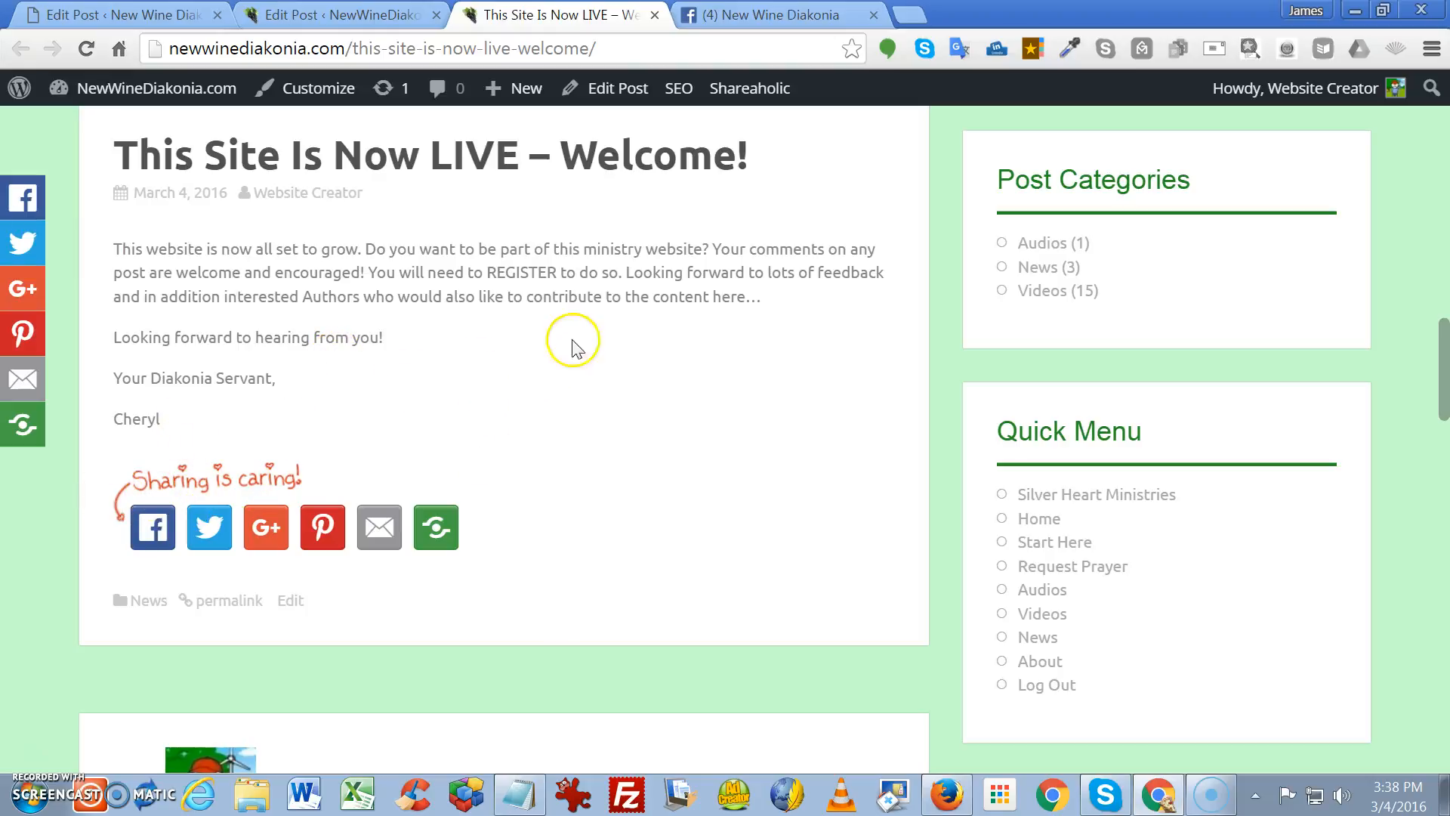
# Preview the post's Facebook share from its sharing buttons, leave without posting, and dismiss the sharing thank-you message
pyautogui.click(148, 534)
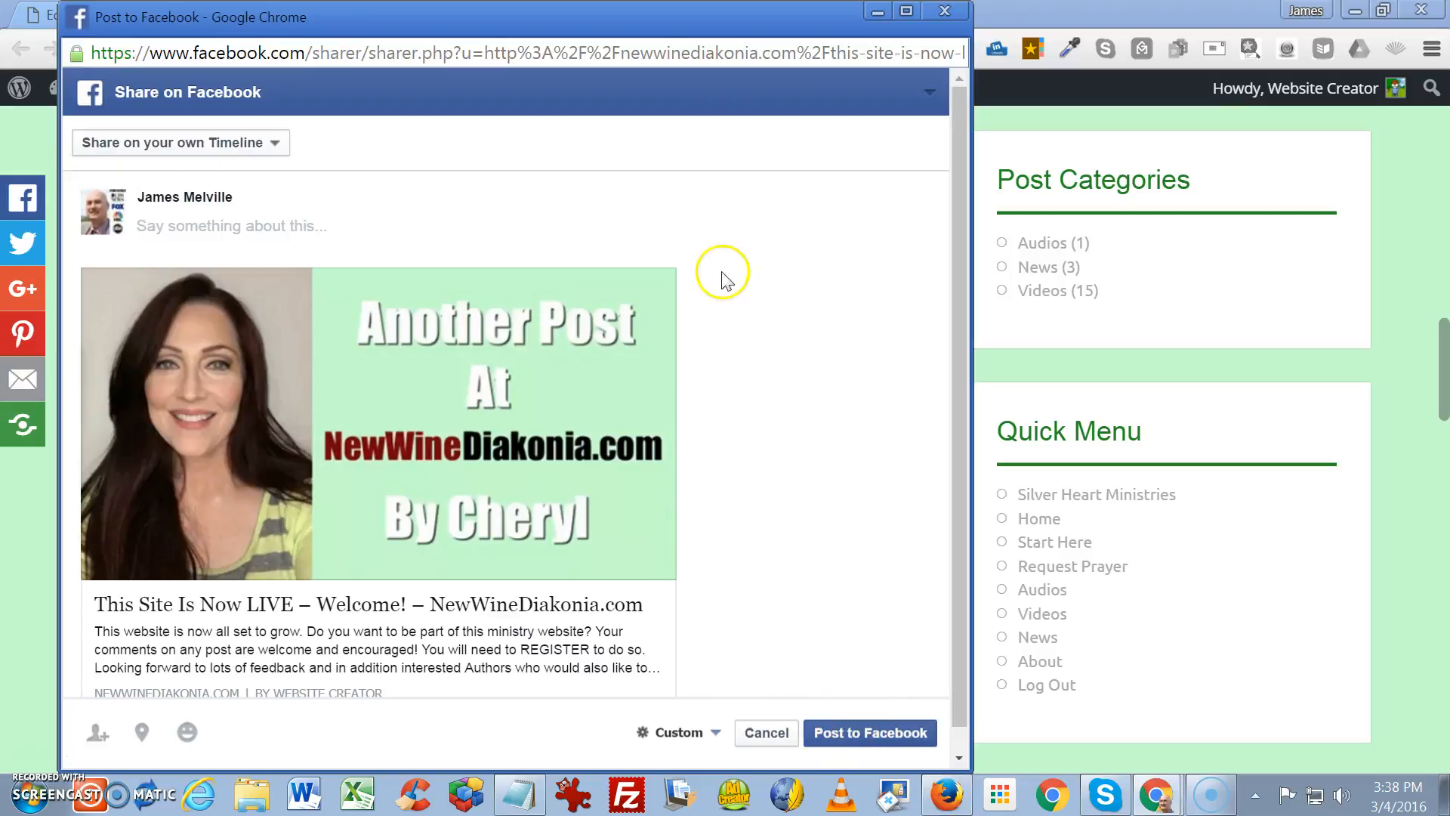
pyautogui.click(945, 11)
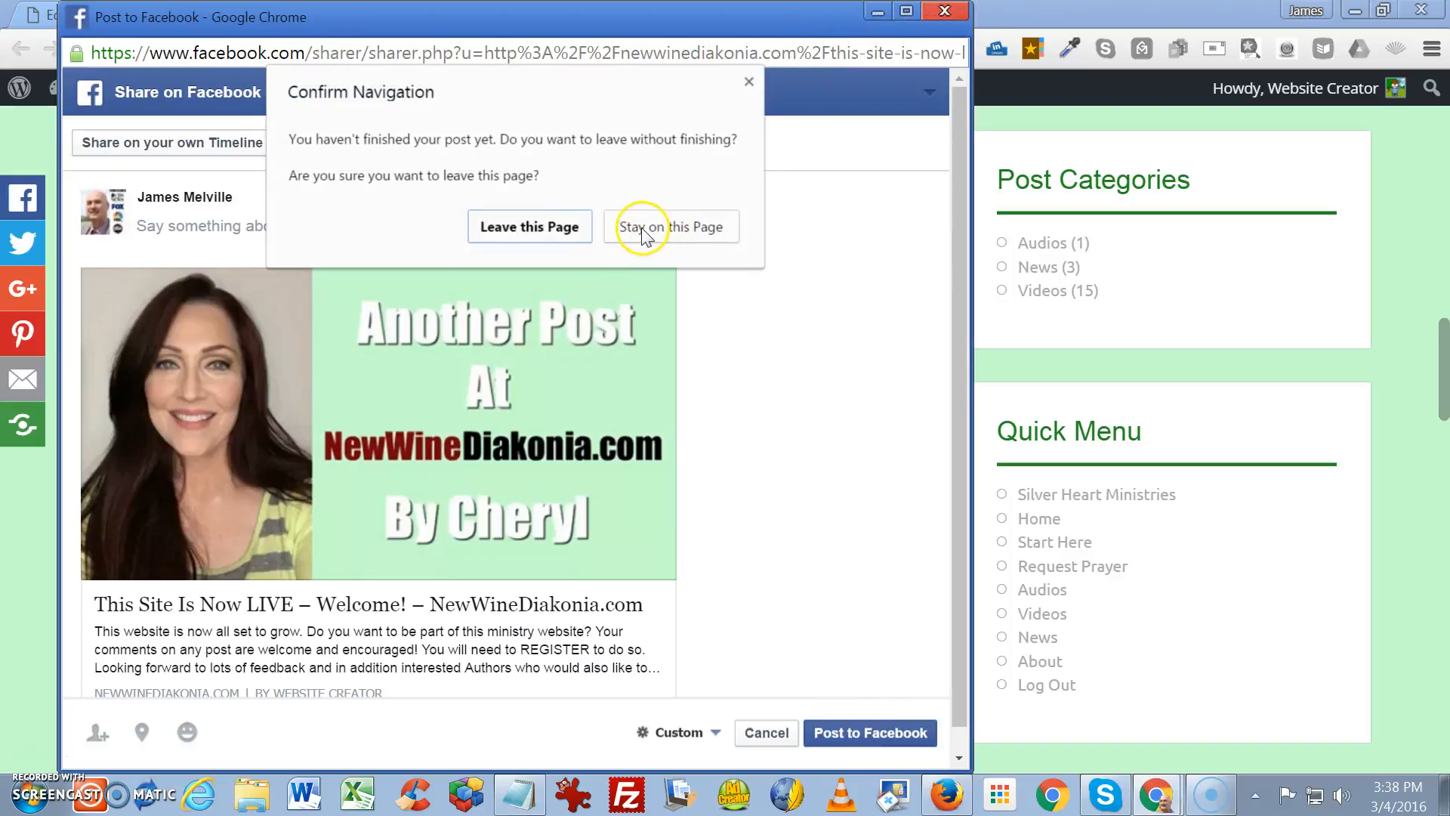
pyautogui.click(545, 225)
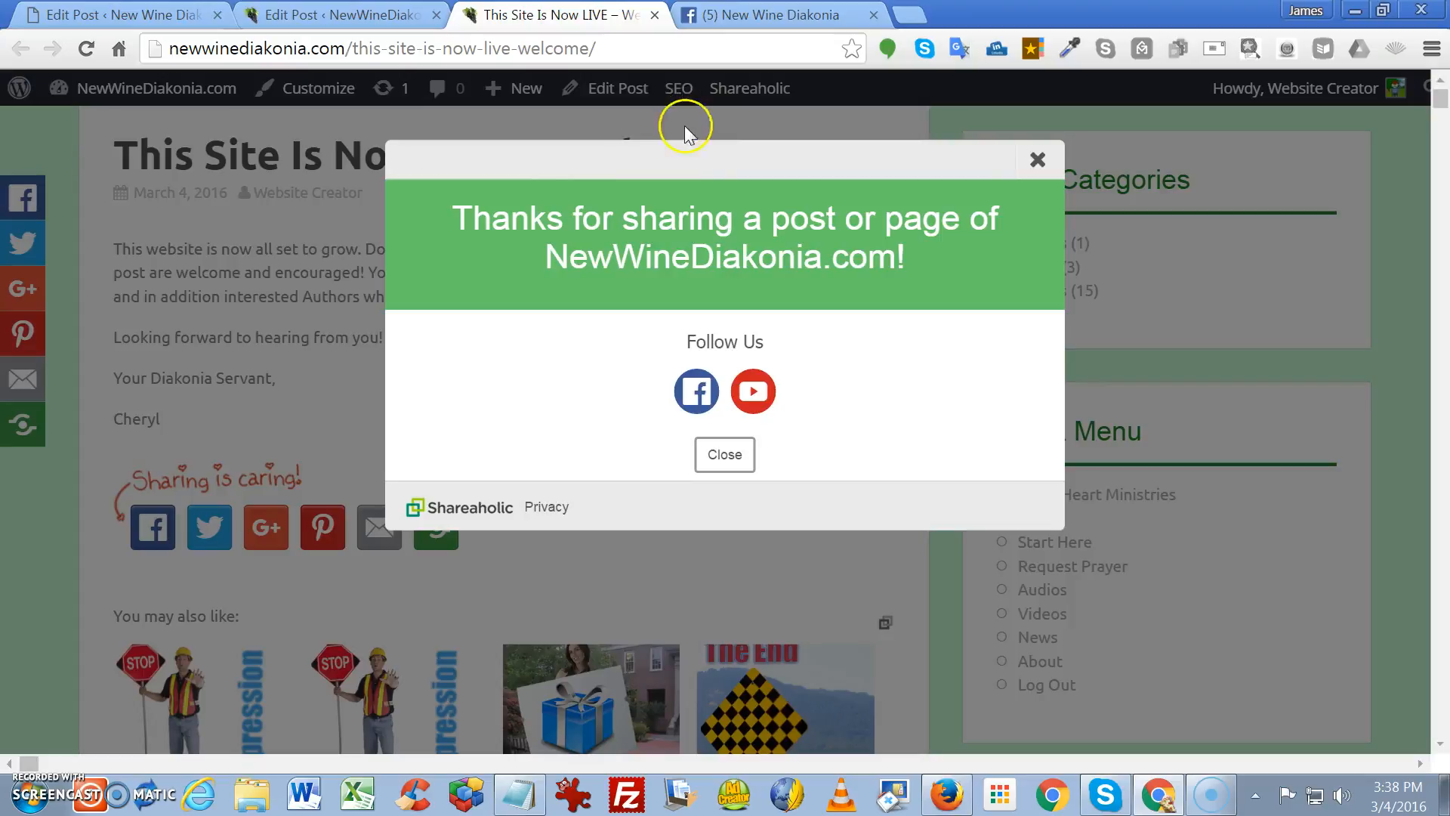
pyautogui.click(1037, 159)
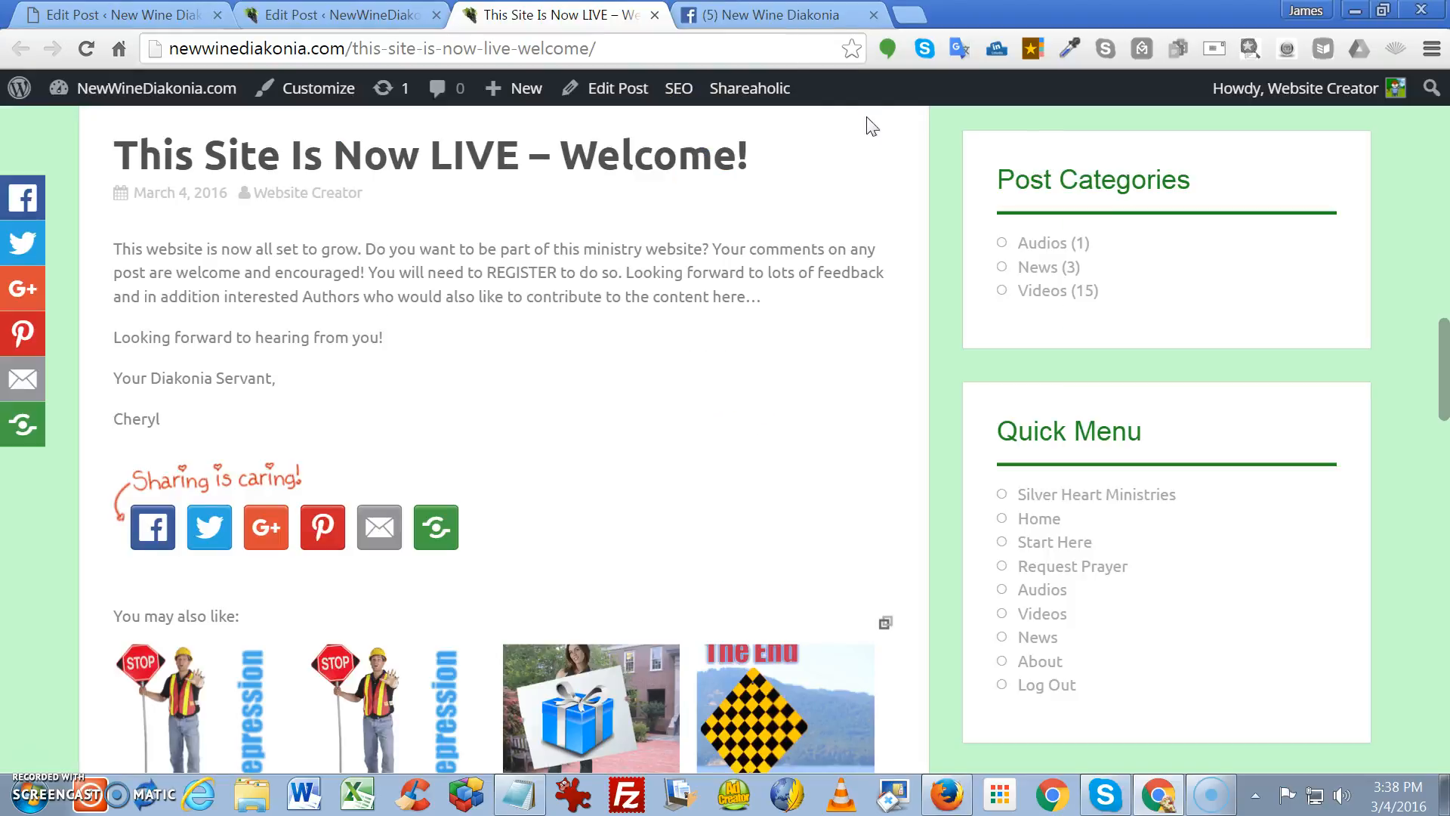
# Look over the timeline of the New Wine Diakonia page on Facebook
pyautogui.click(763, 15)
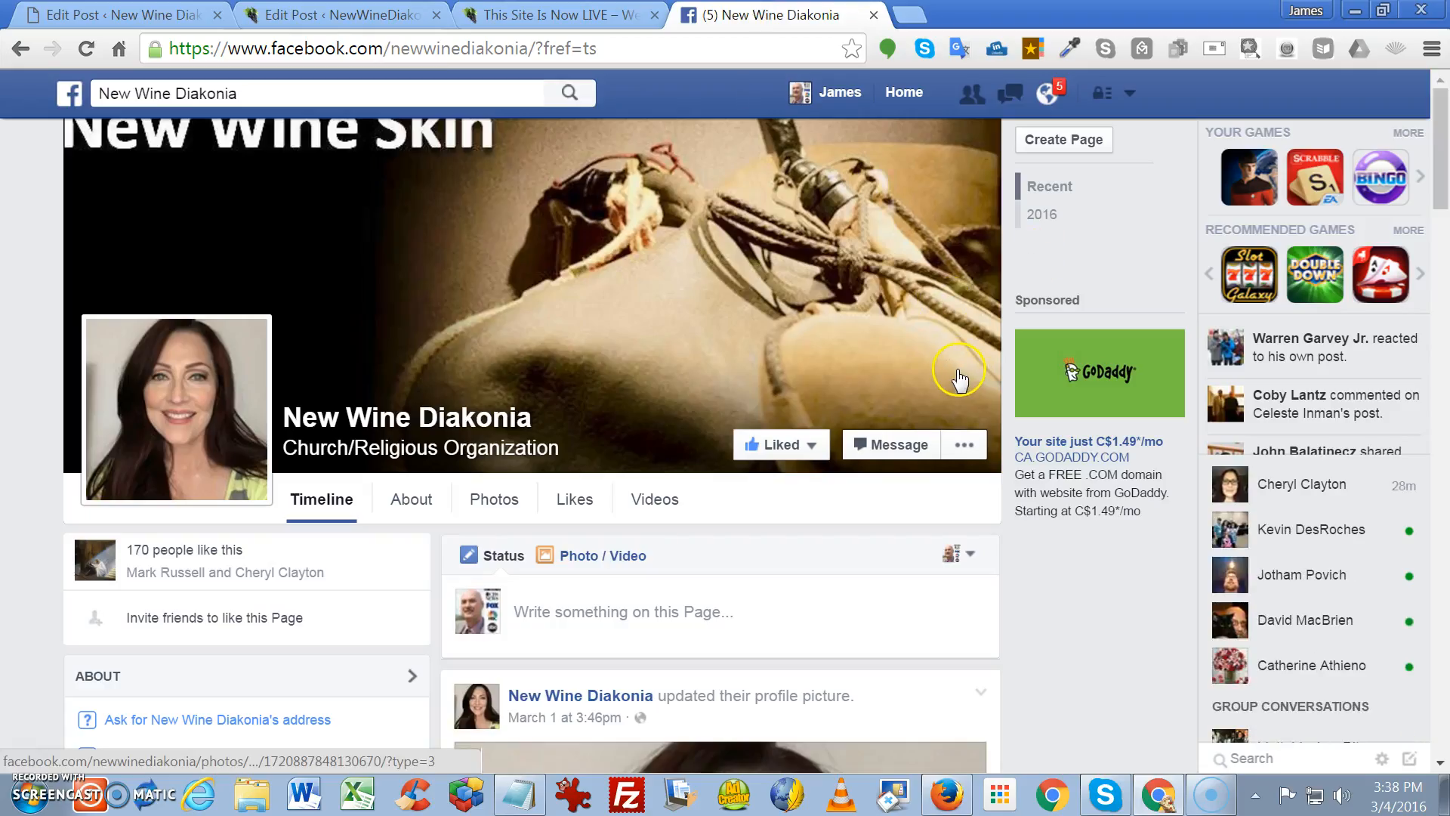
pyautogui.scroll(-3, 773, 313)
pyautogui.scroll(3, 777, 307)
# Copy the published post's full web address and return to the New Wine Diakonia page on Facebook
pyautogui.click(545, 19)
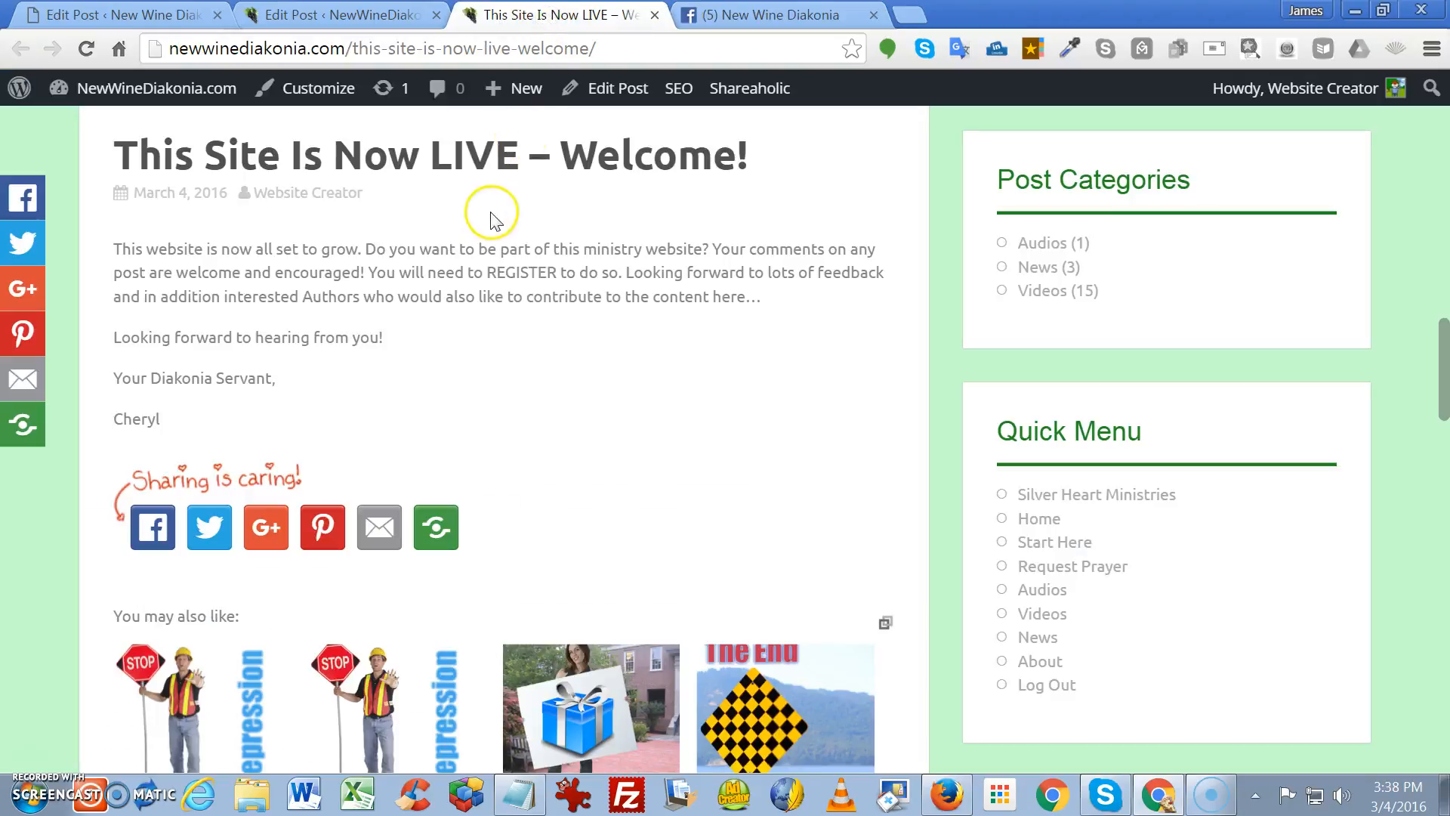
pyautogui.scroll(4, 689, 340)
pyautogui.scroll(-3, 692, 344)
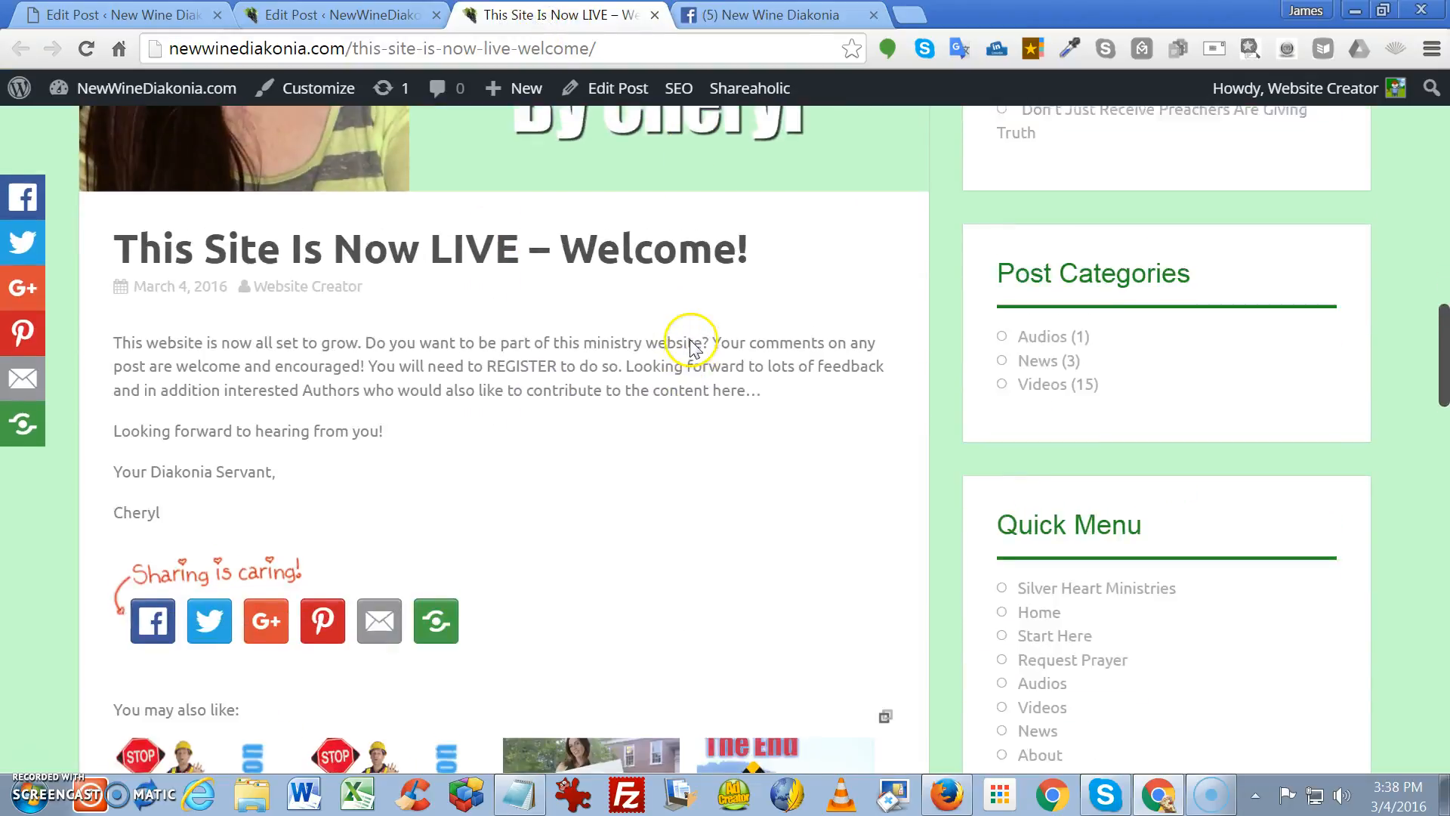
pyautogui.scroll(8, 689, 343)
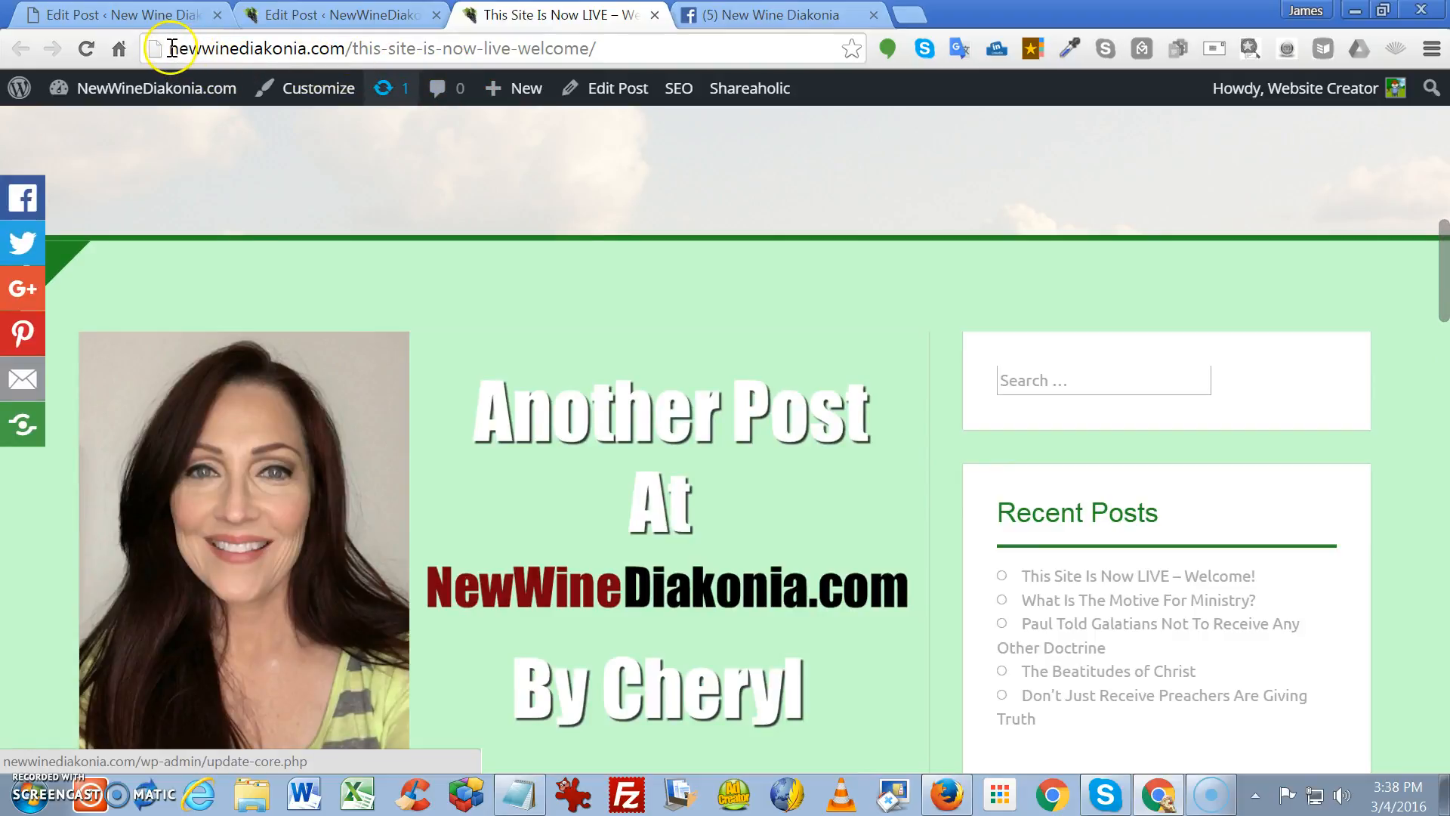
pyautogui.moveTo(208, 40); pyautogui.dragTo(802, 57)
pyautogui.hotkey('ctrl', 'c')
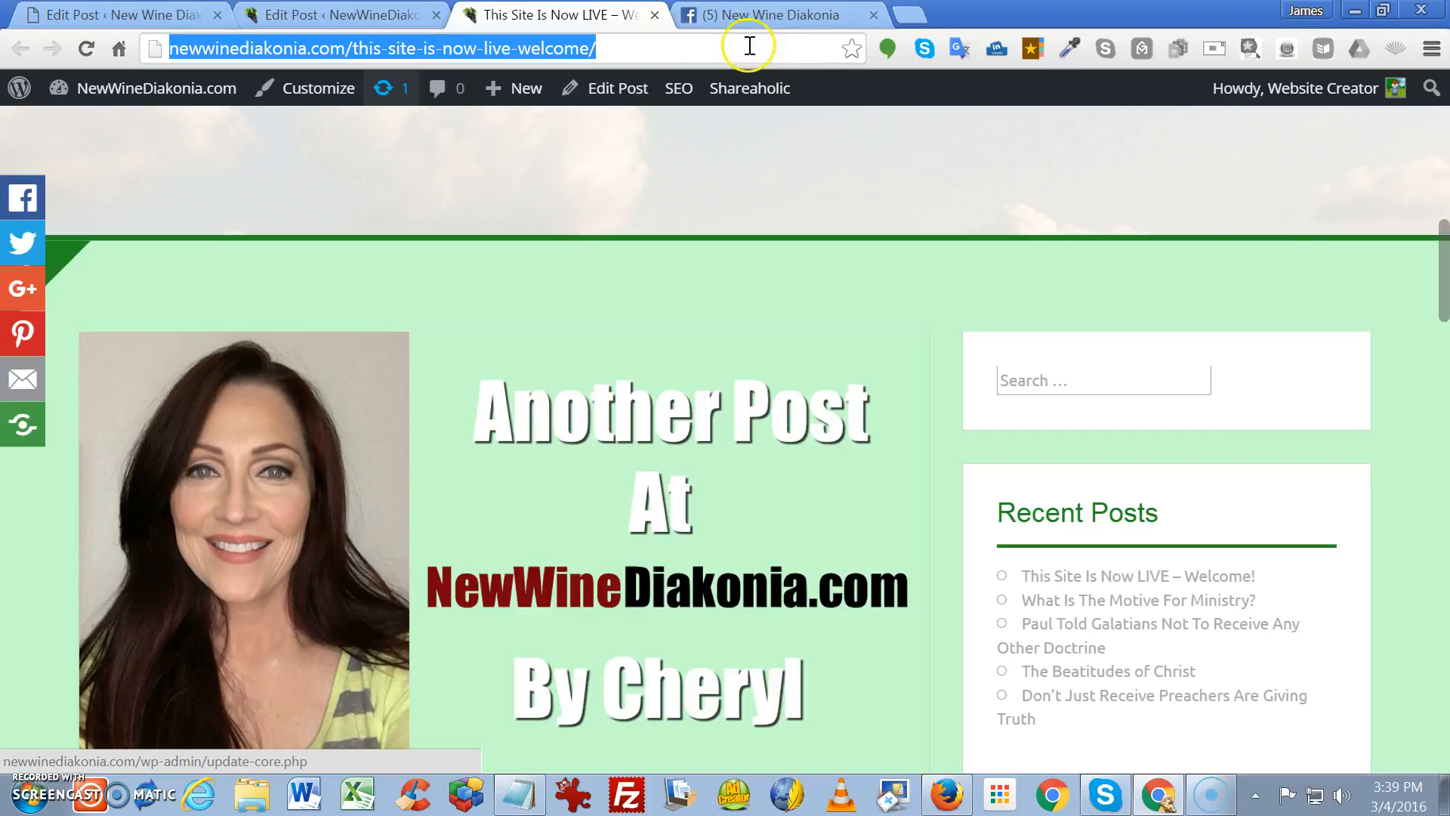
pyautogui.click(767, 19)
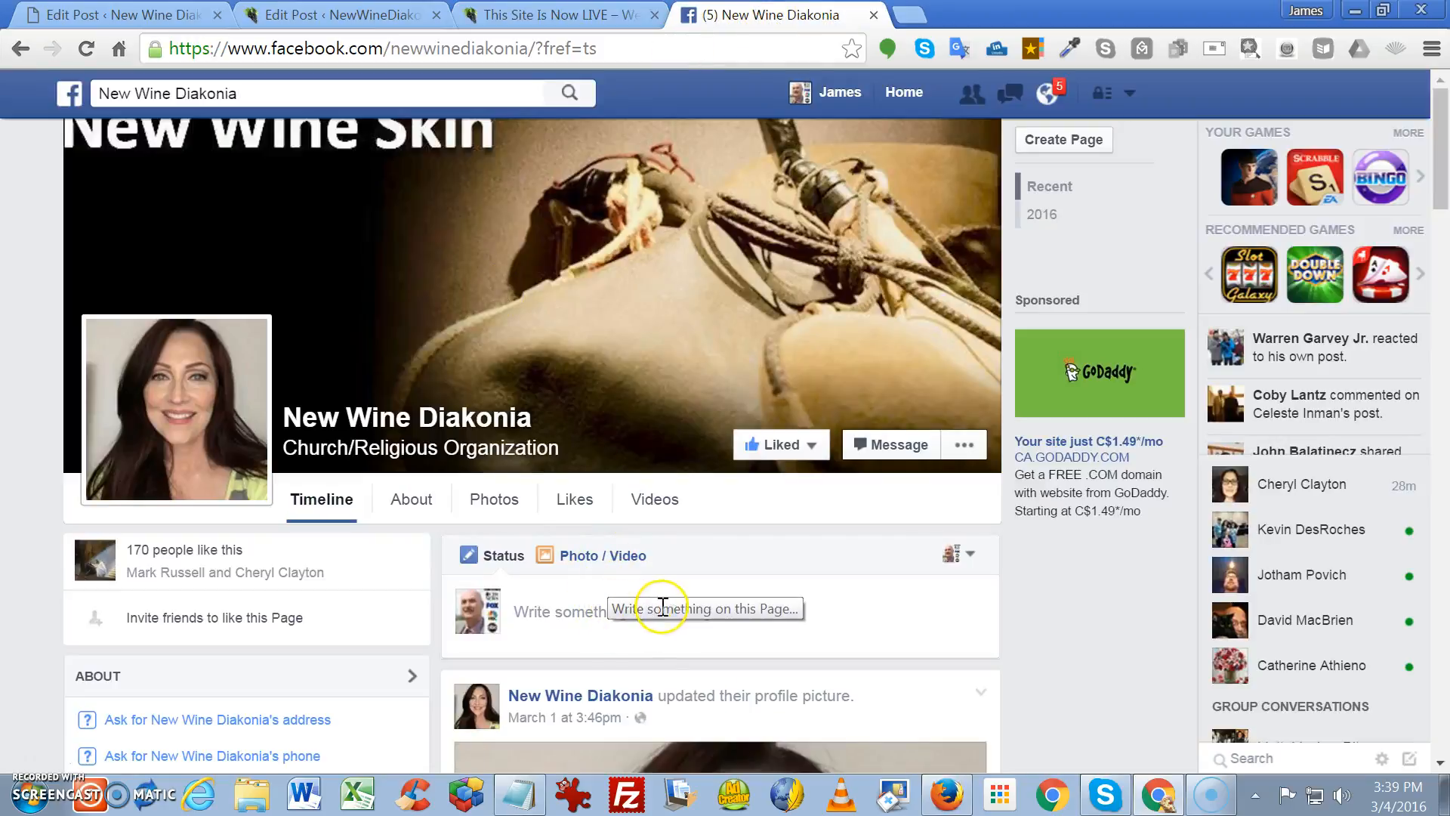
pyautogui.click(593, 603)
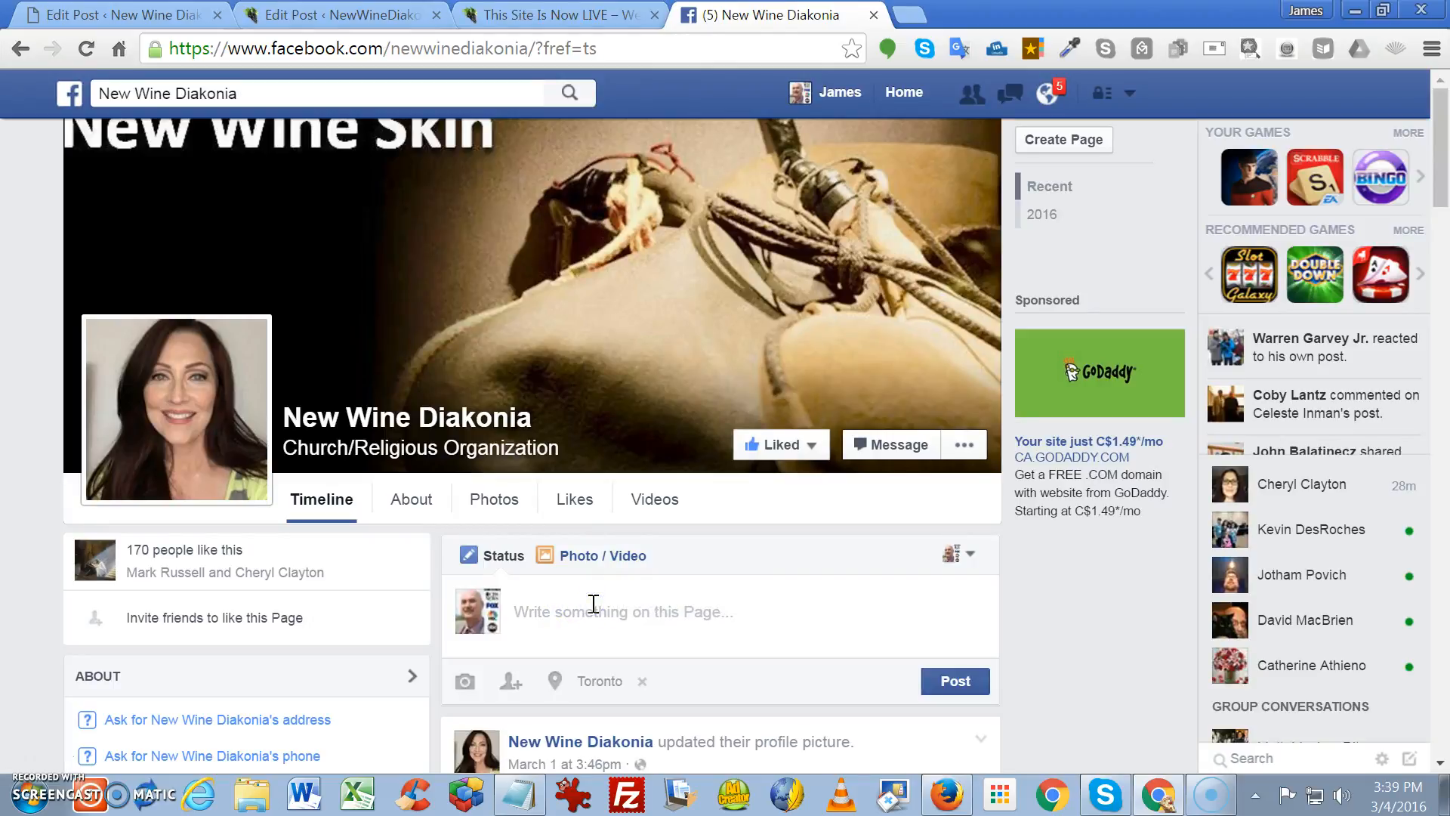
pyautogui.hotkey('ctrl', 'v')
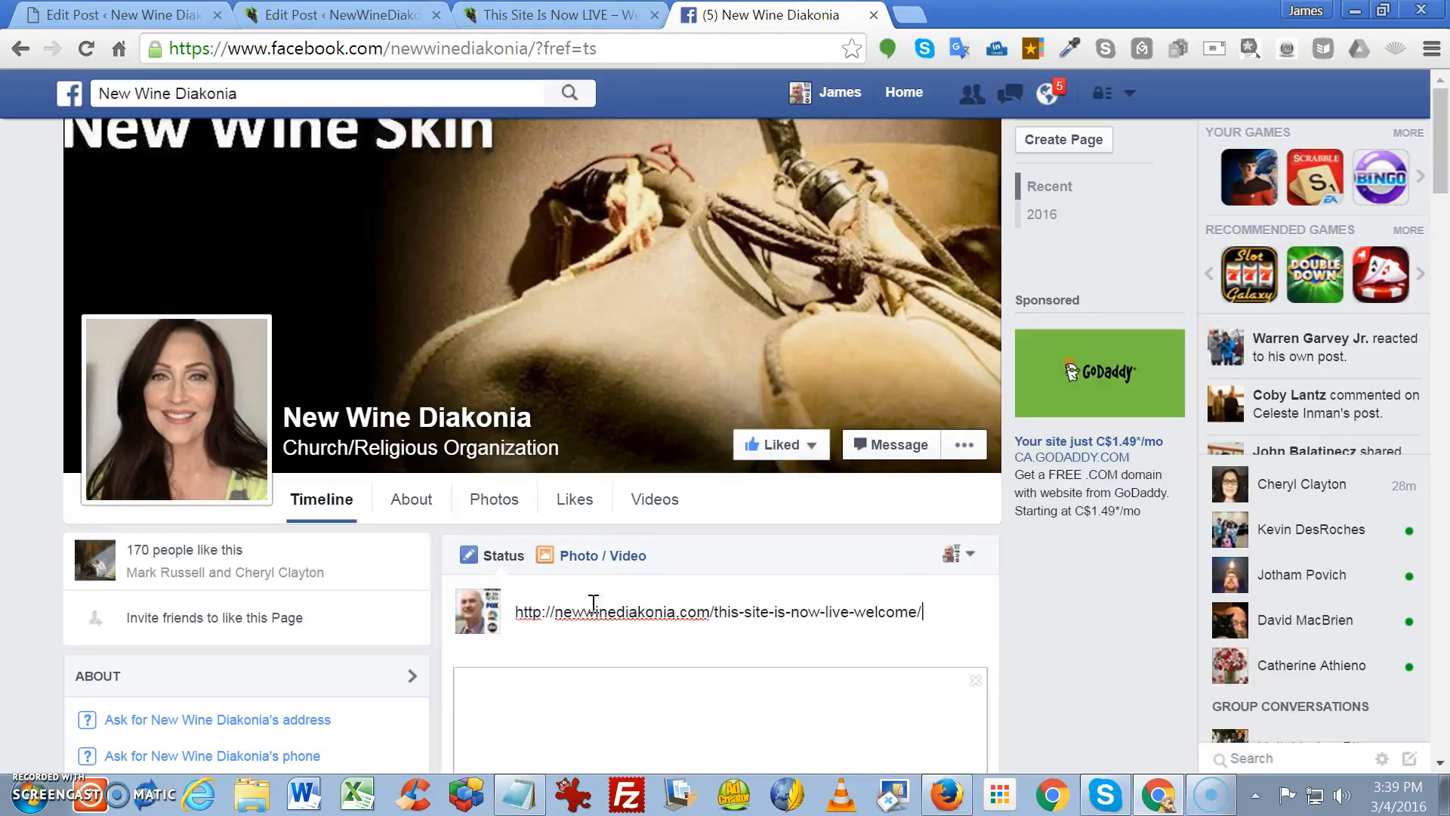
pyautogui.scroll(-6, 986, 626)
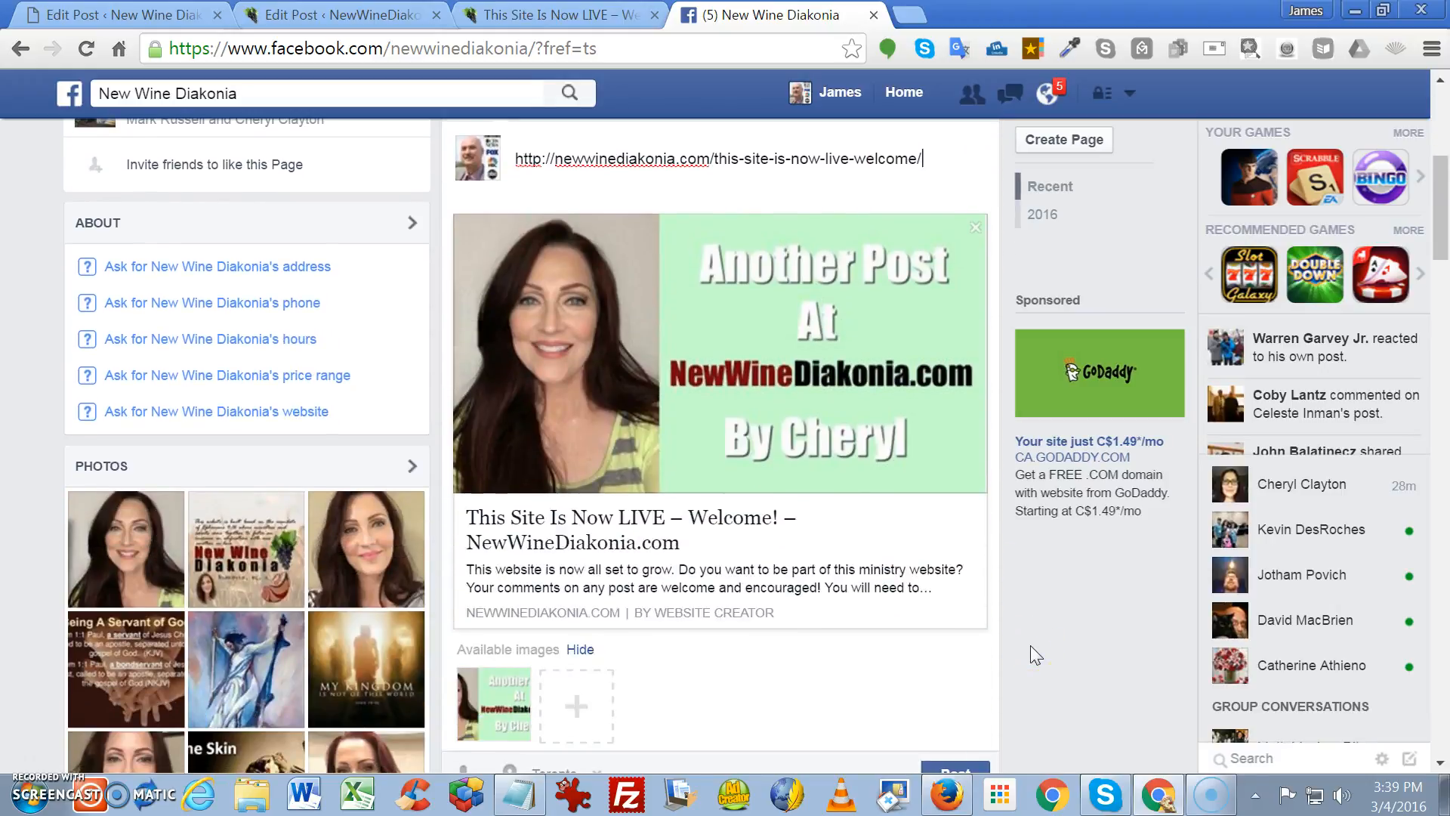
pyautogui.click(1016, 626)
pyautogui.press('Return')
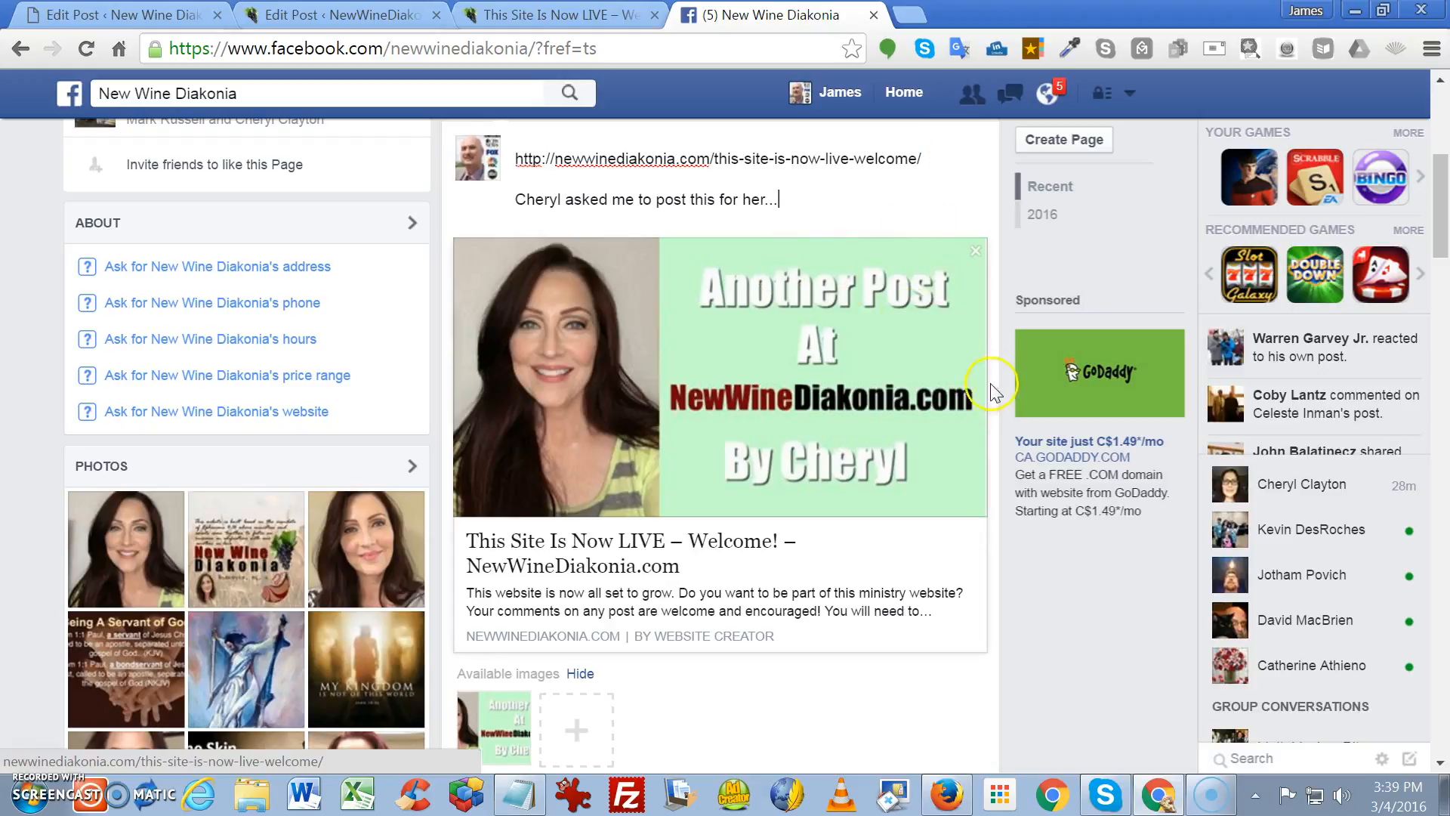
# Examine the link preview's image, description and author credit, and leave the page without finishing the post
pyautogui.scroll(-3, 944, 431)
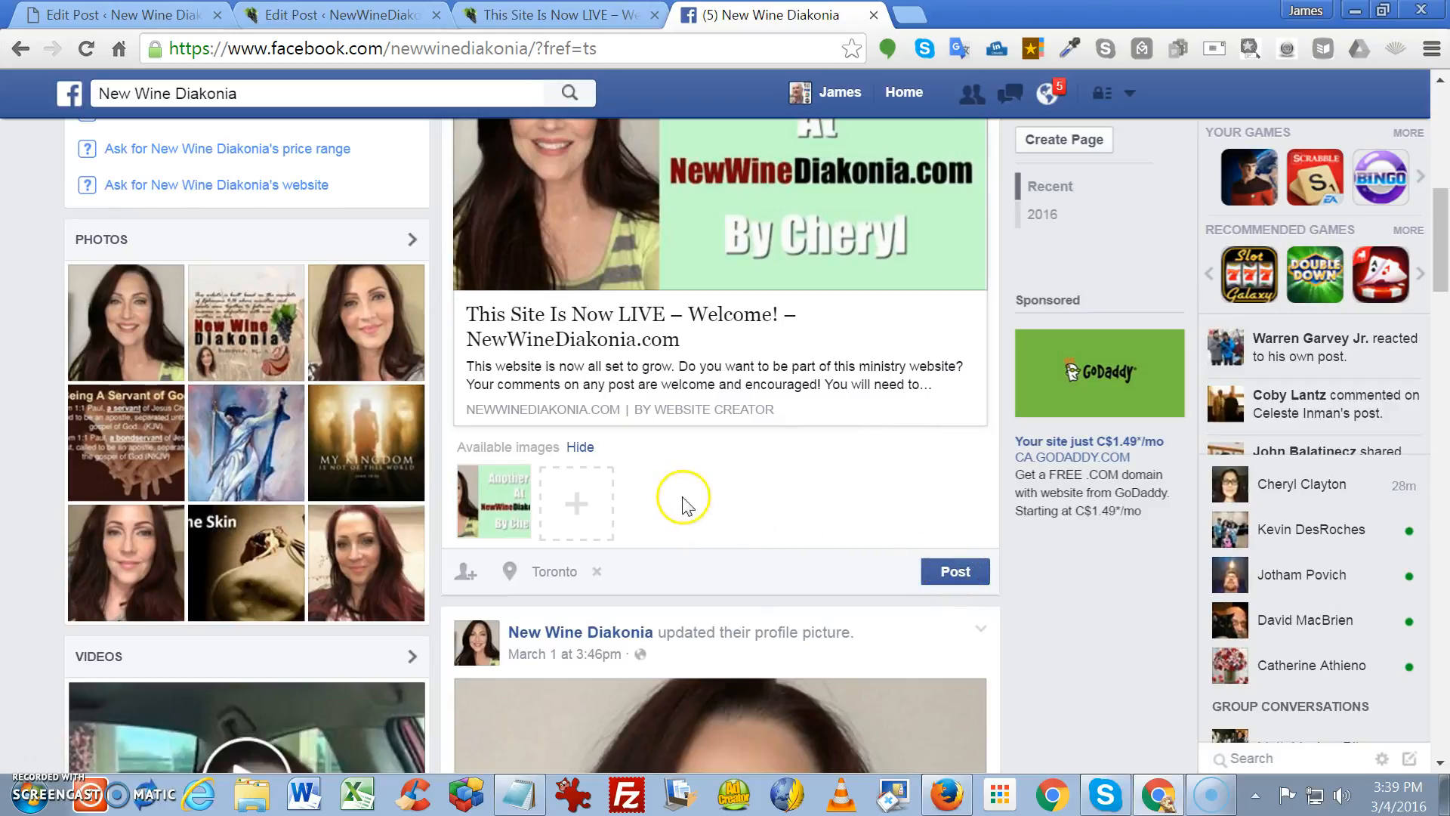
pyautogui.scroll(3, 874, 459)
pyautogui.scroll(-2, 846, 557)
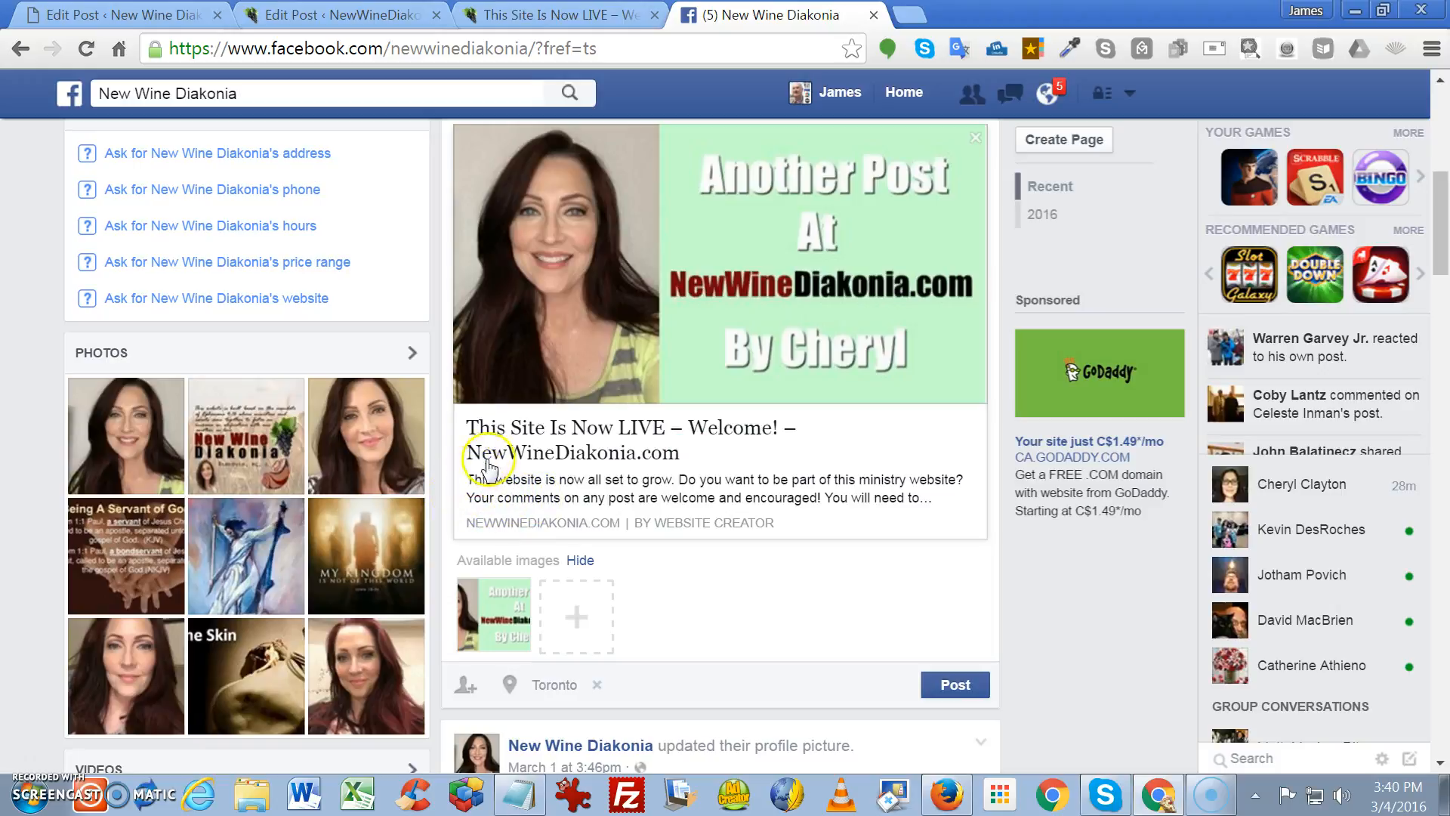
pyautogui.moveTo(468, 478); pyautogui.dragTo(968, 504)
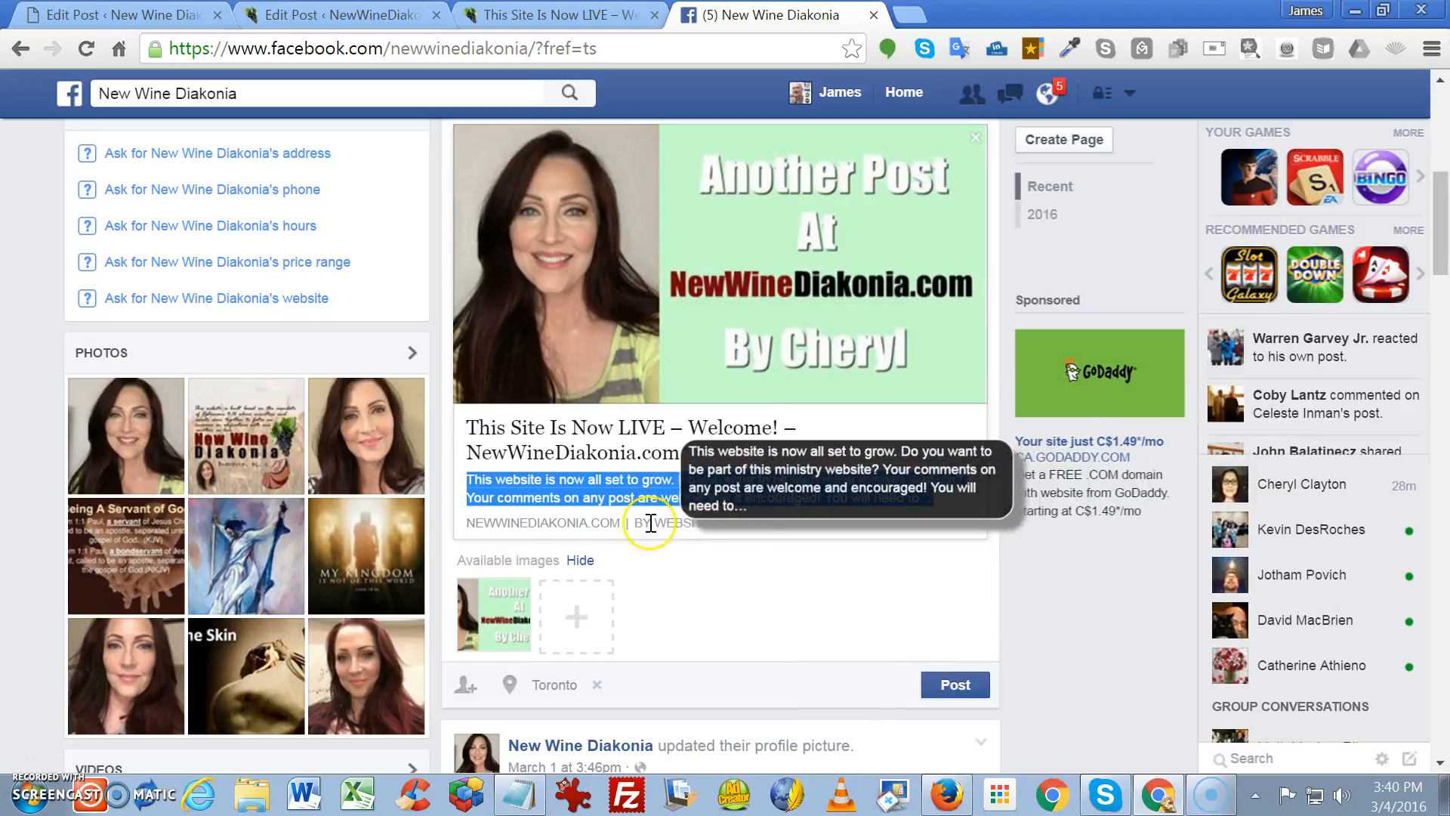
pyautogui.moveTo(659, 521); pyautogui.dragTo(813, 521)
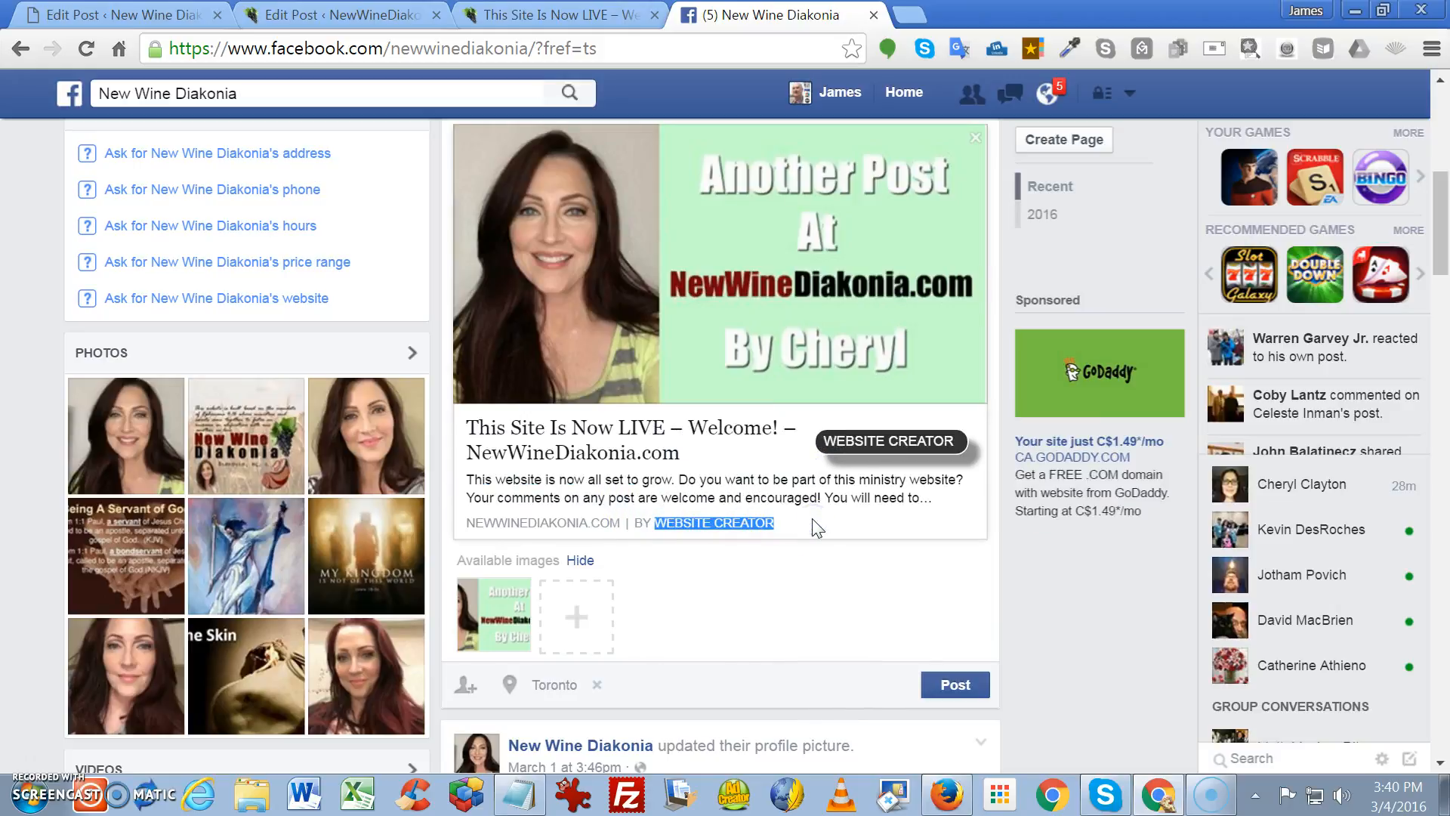
pyautogui.click(666, 521)
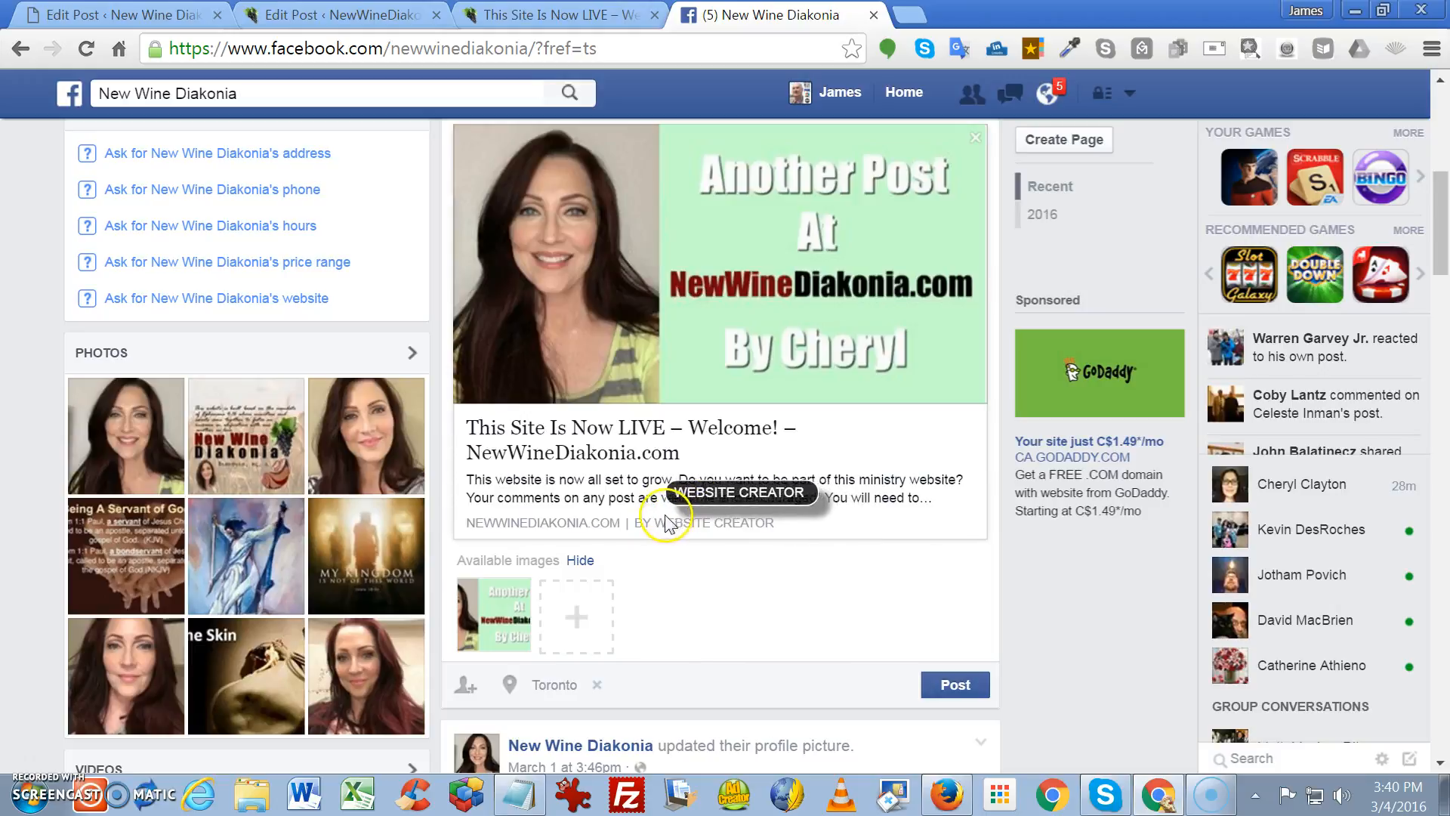
pyautogui.moveTo(658, 521); pyautogui.dragTo(778, 533)
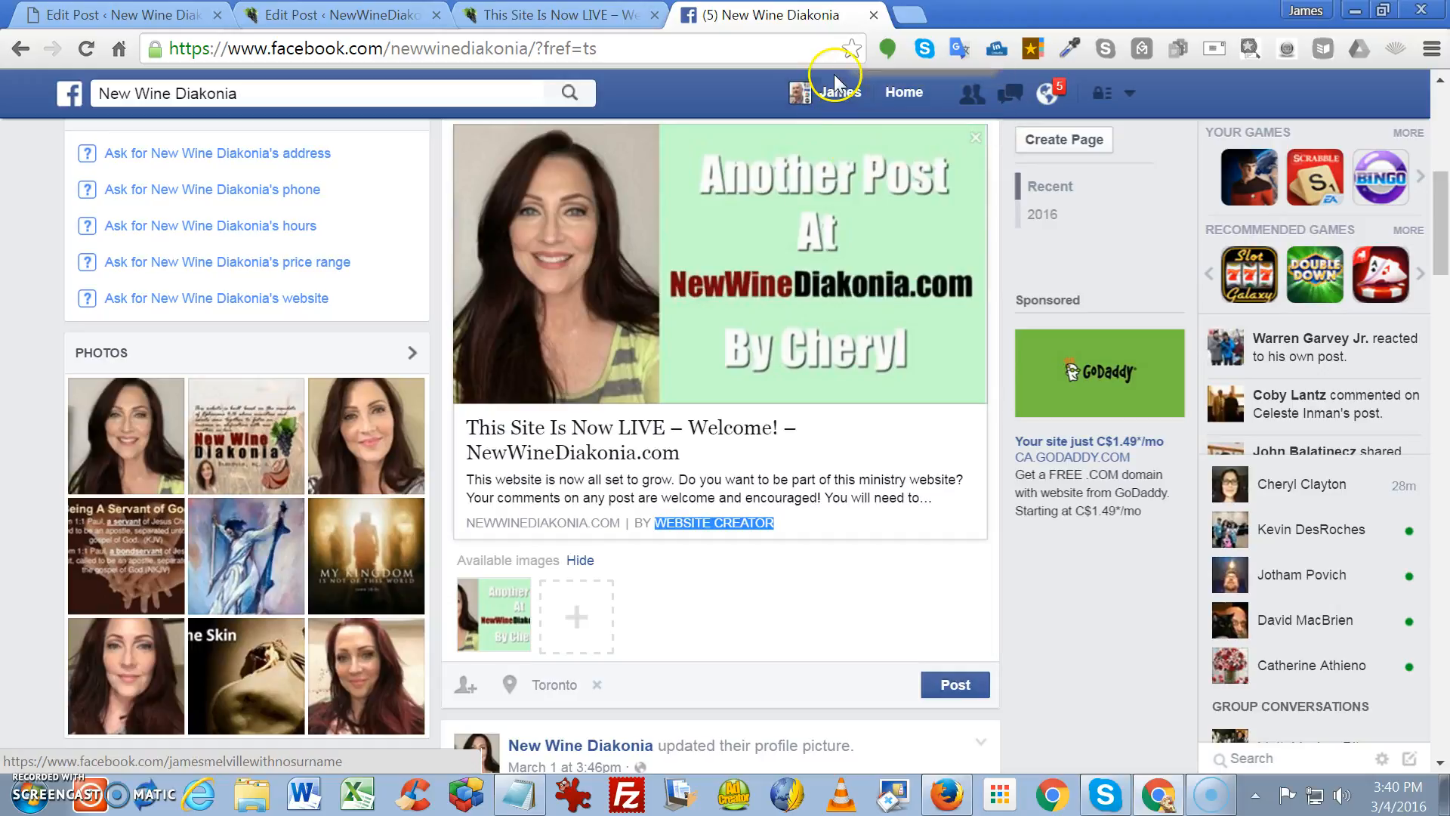
pyautogui.click(906, 91)
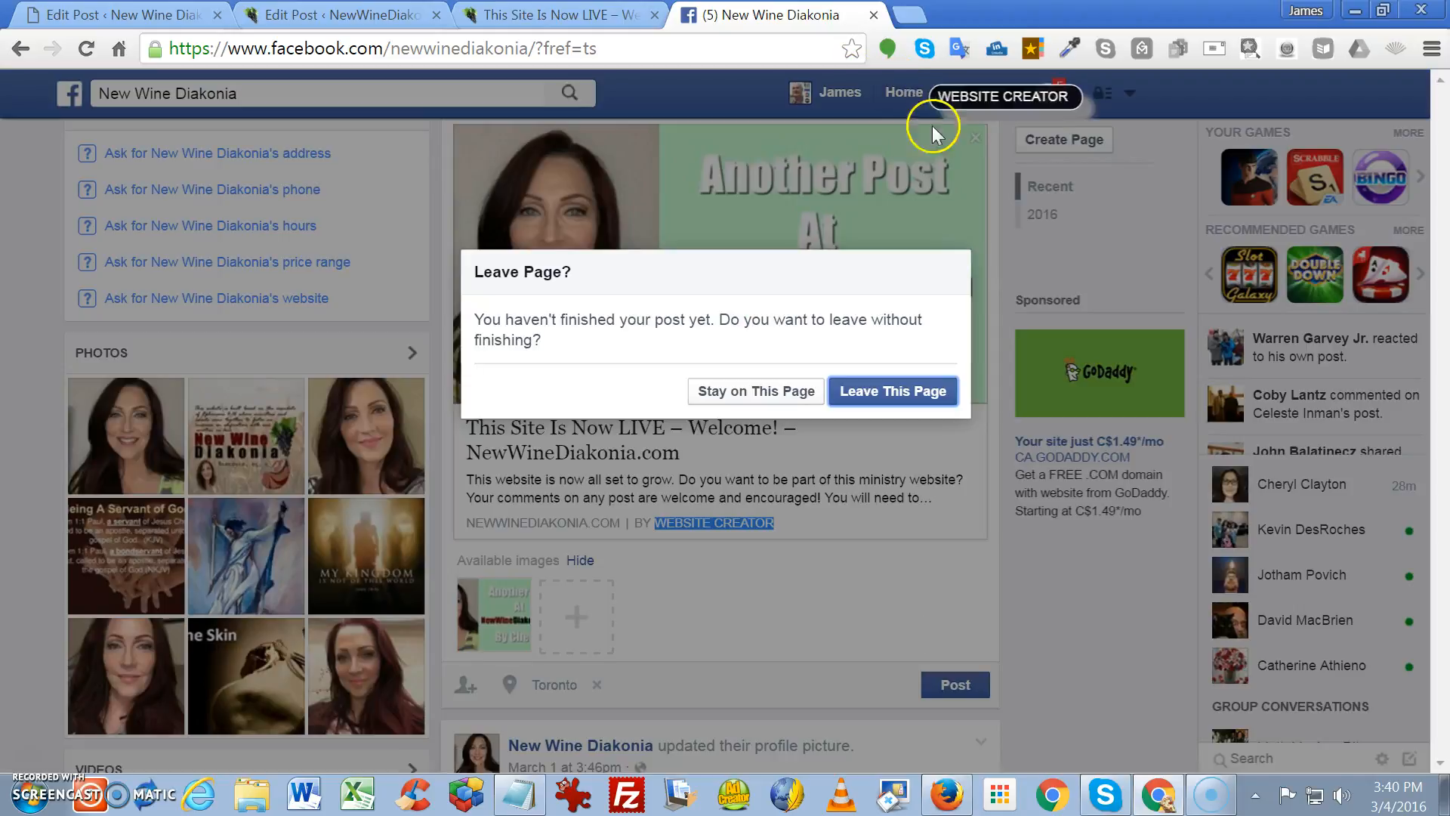
pyautogui.click(884, 391)
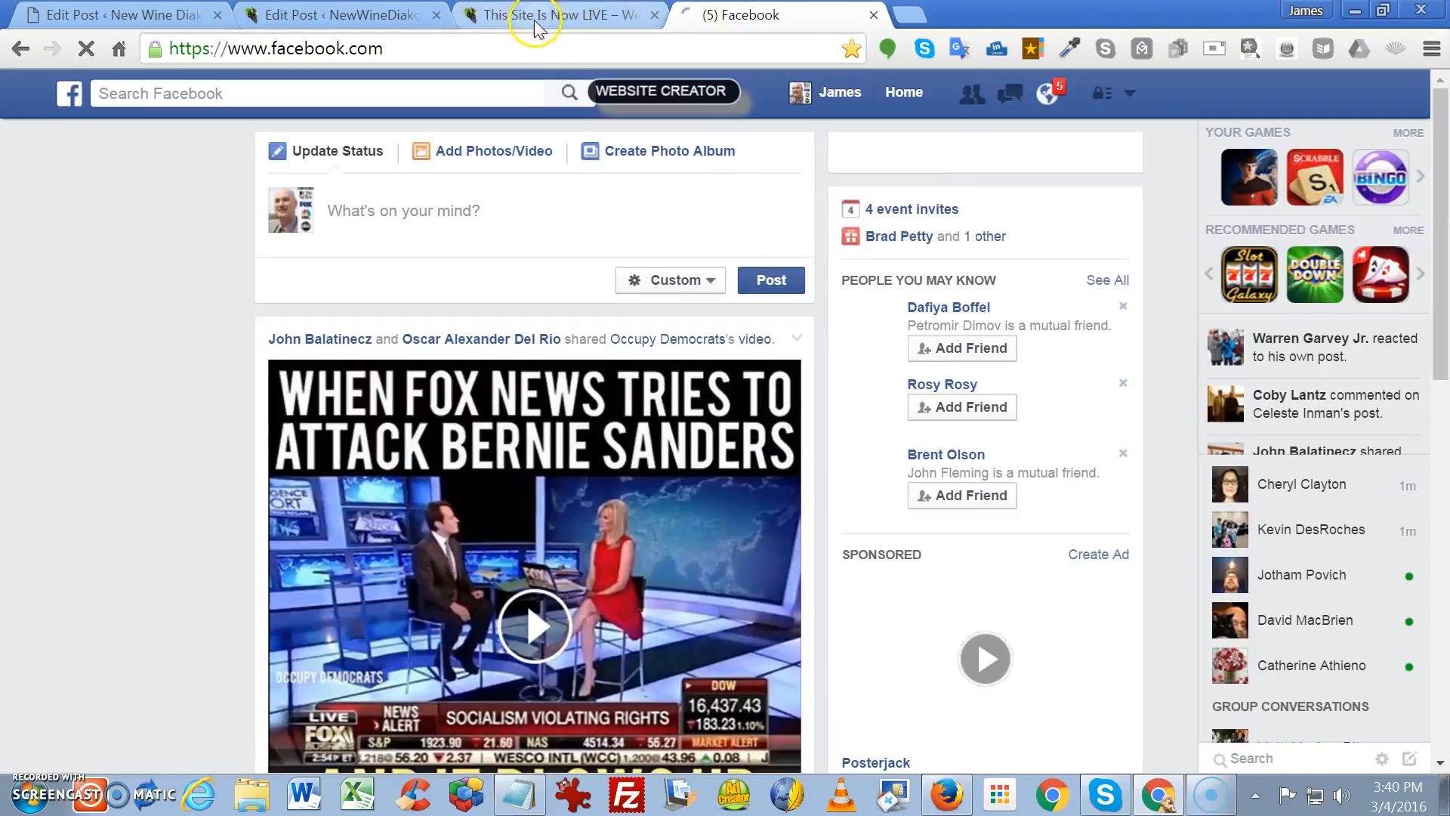
# Return to the published post's editor on newwinediakonia.com, switch to visual editing and update the post
pyautogui.click(543, 15)
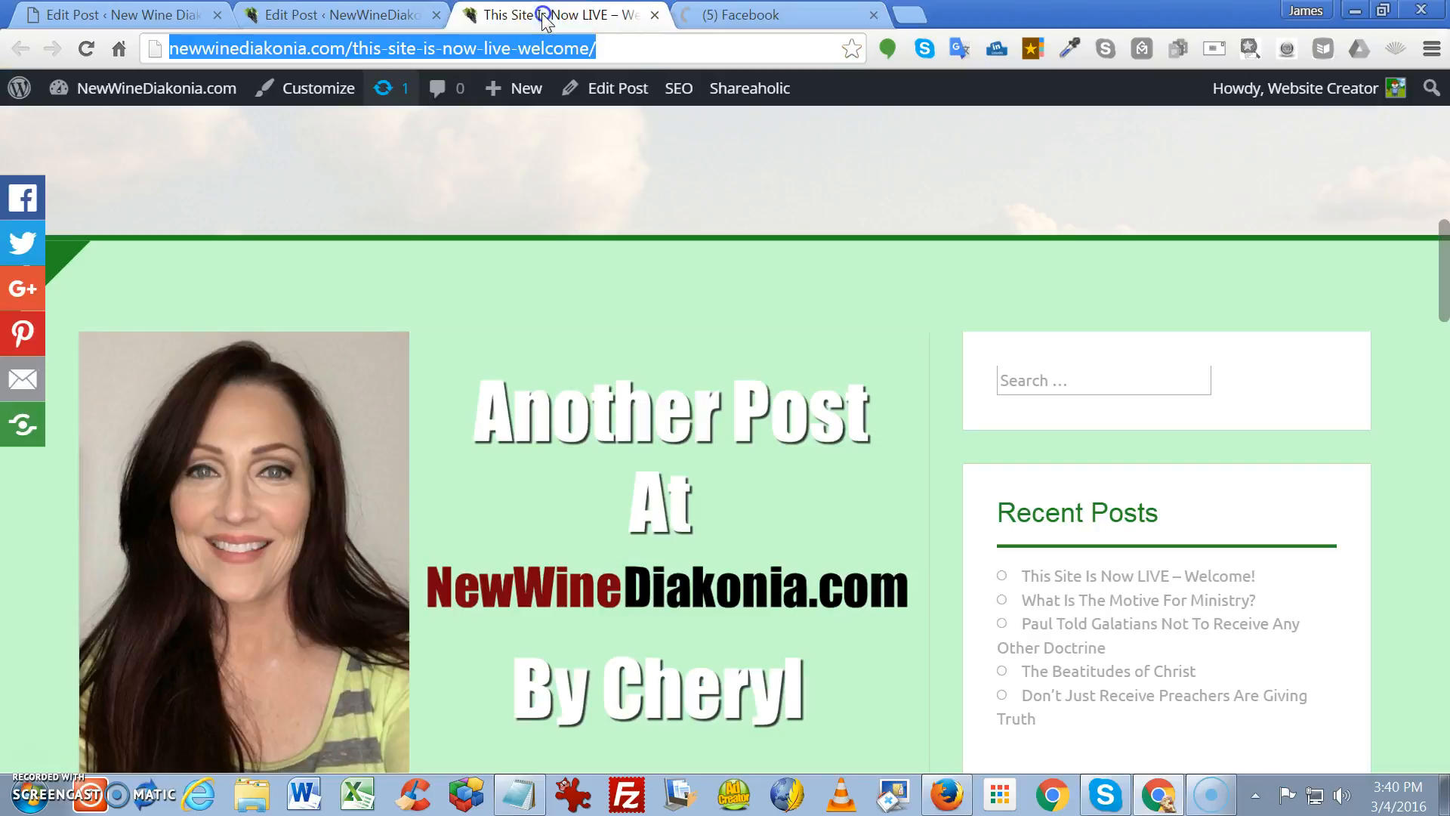
pyautogui.click(336, 15)
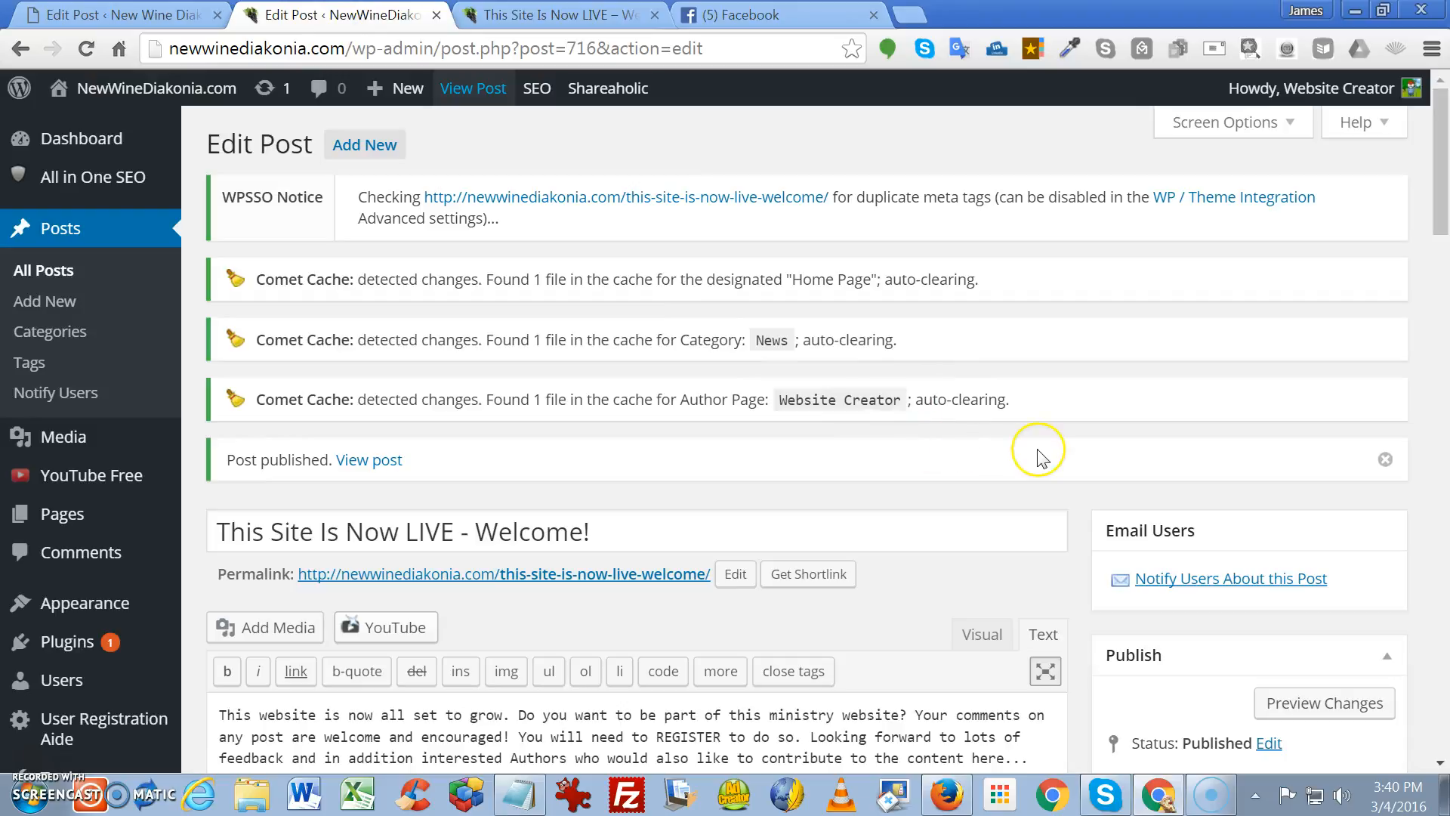
pyautogui.scroll(-5, 1040, 449)
pyautogui.scroll(5, 1040, 449)
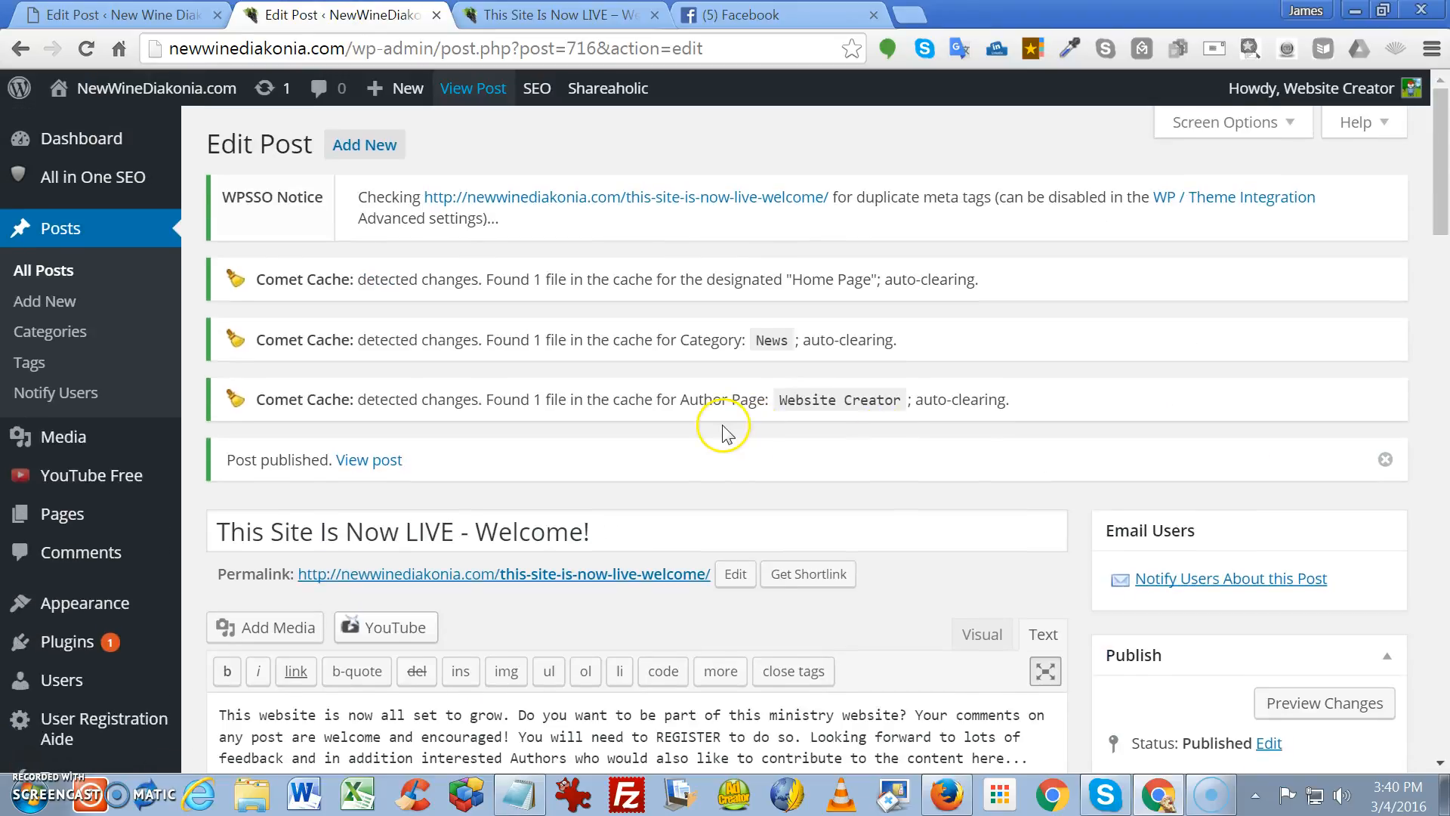
pyautogui.scroll(-6, 737, 479)
pyautogui.scroll(3, 982, 446)
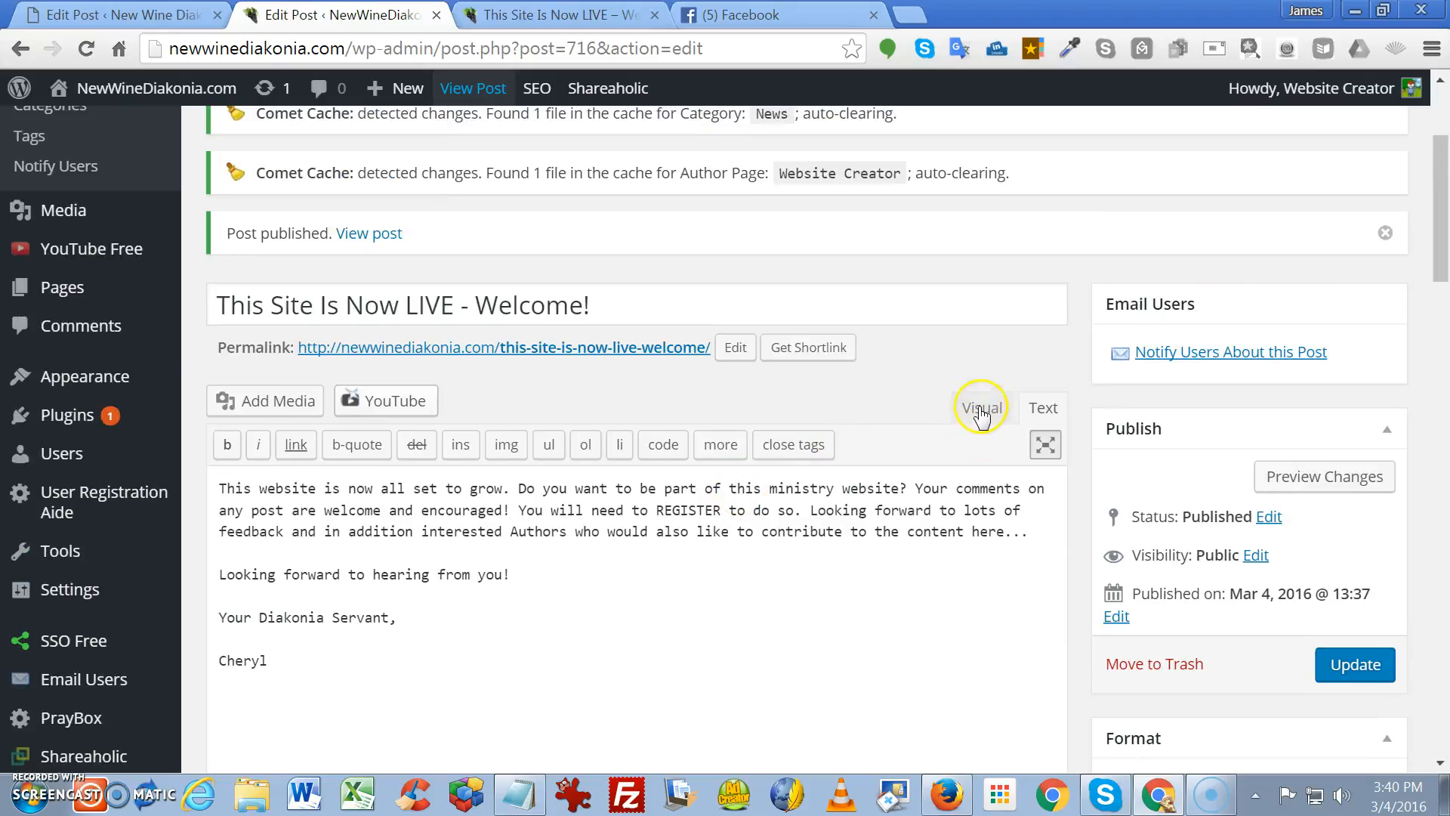
pyautogui.click(982, 408)
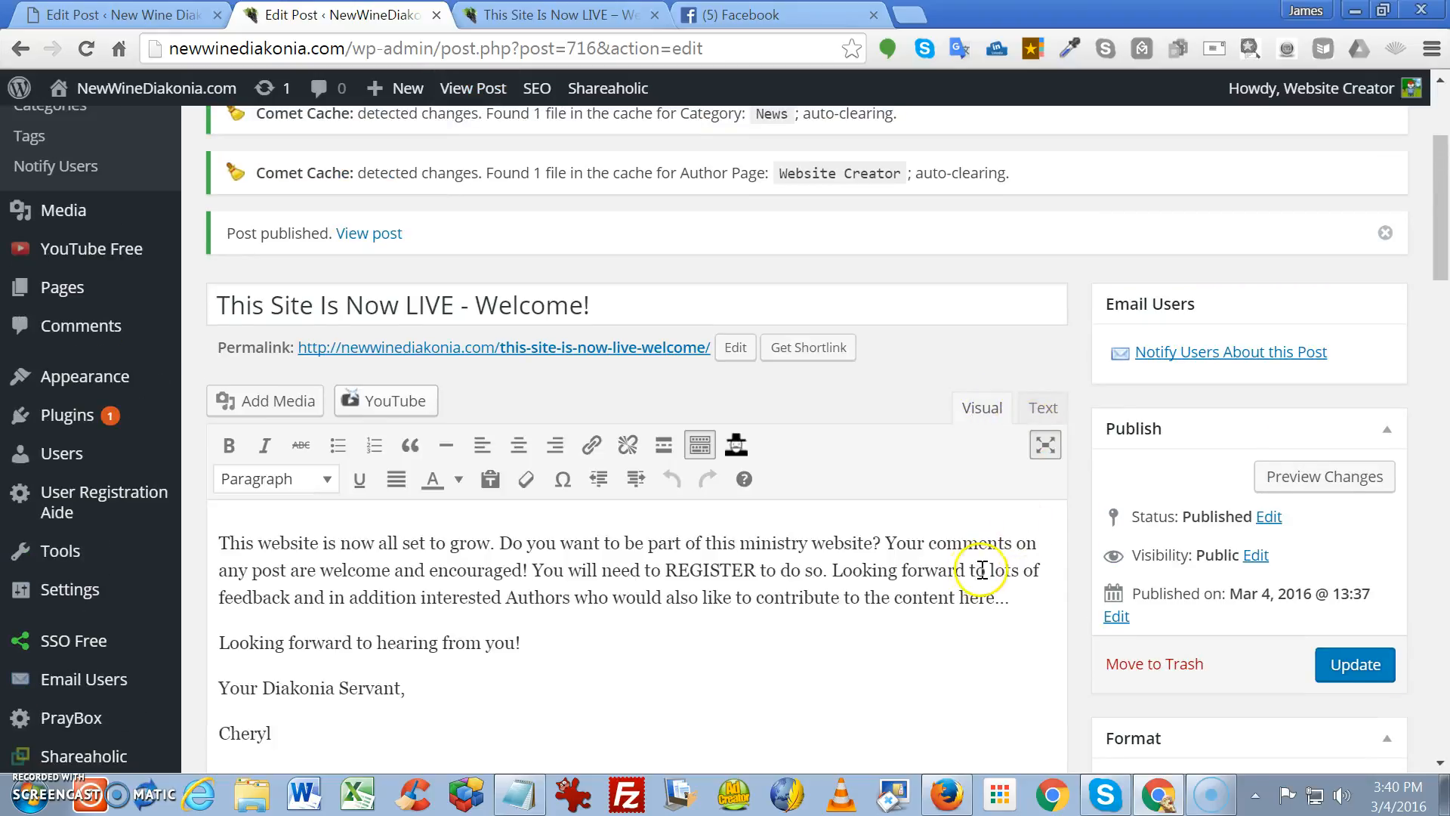
pyautogui.scroll(-4, 982, 569)
pyautogui.scroll(4, 982, 569)
pyautogui.click(1357, 666)
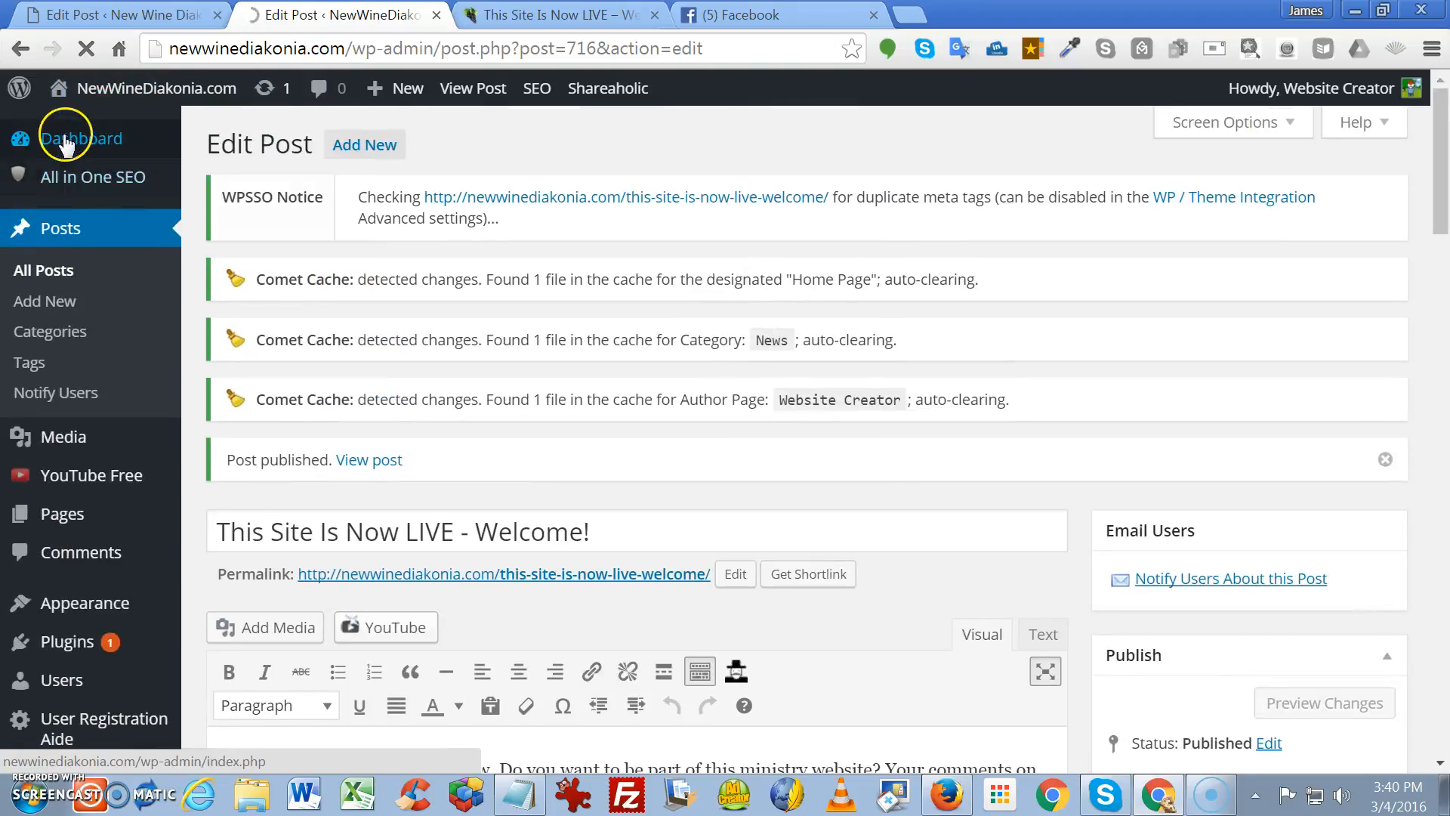
# In the list of all posts, quick-edit the published "This Site Is Now LIVE - Welcome!" post to make the ministry leader its author
pyautogui.click(42, 274)
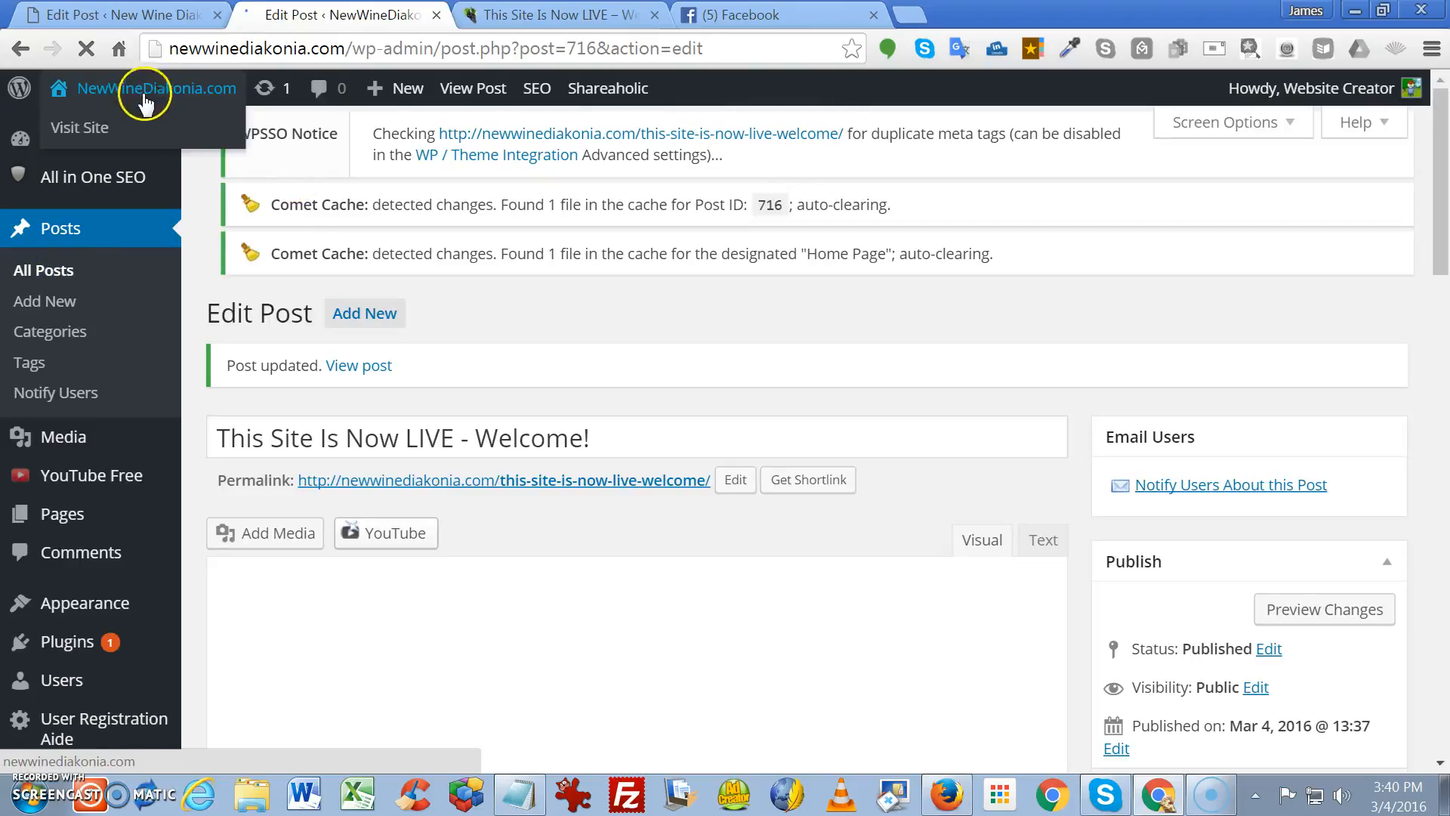
pyautogui.moveTo(169, 49); pyautogui.dragTo(551, 47)
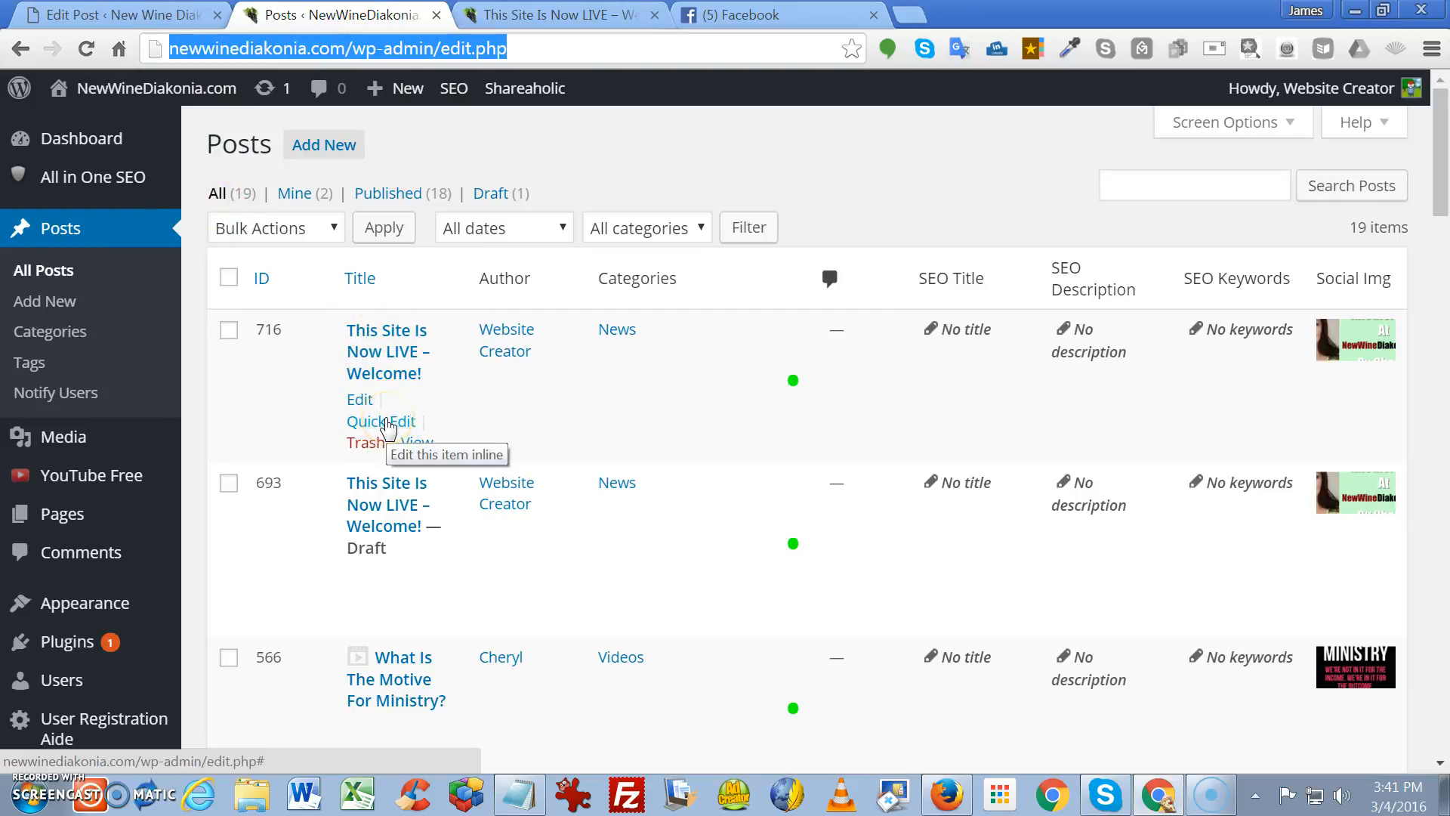
pyautogui.click(388, 425)
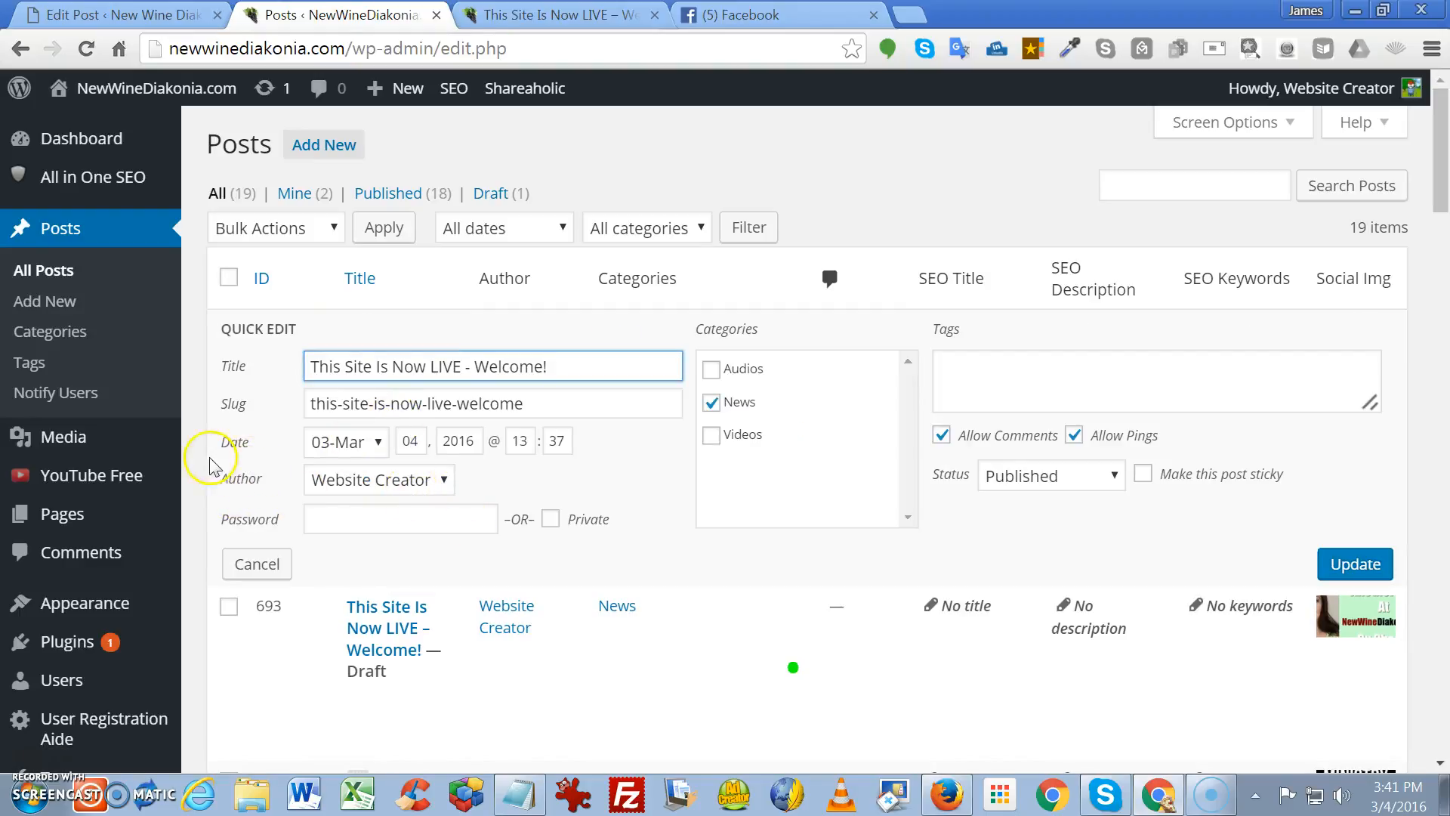
pyautogui.click(442, 481)
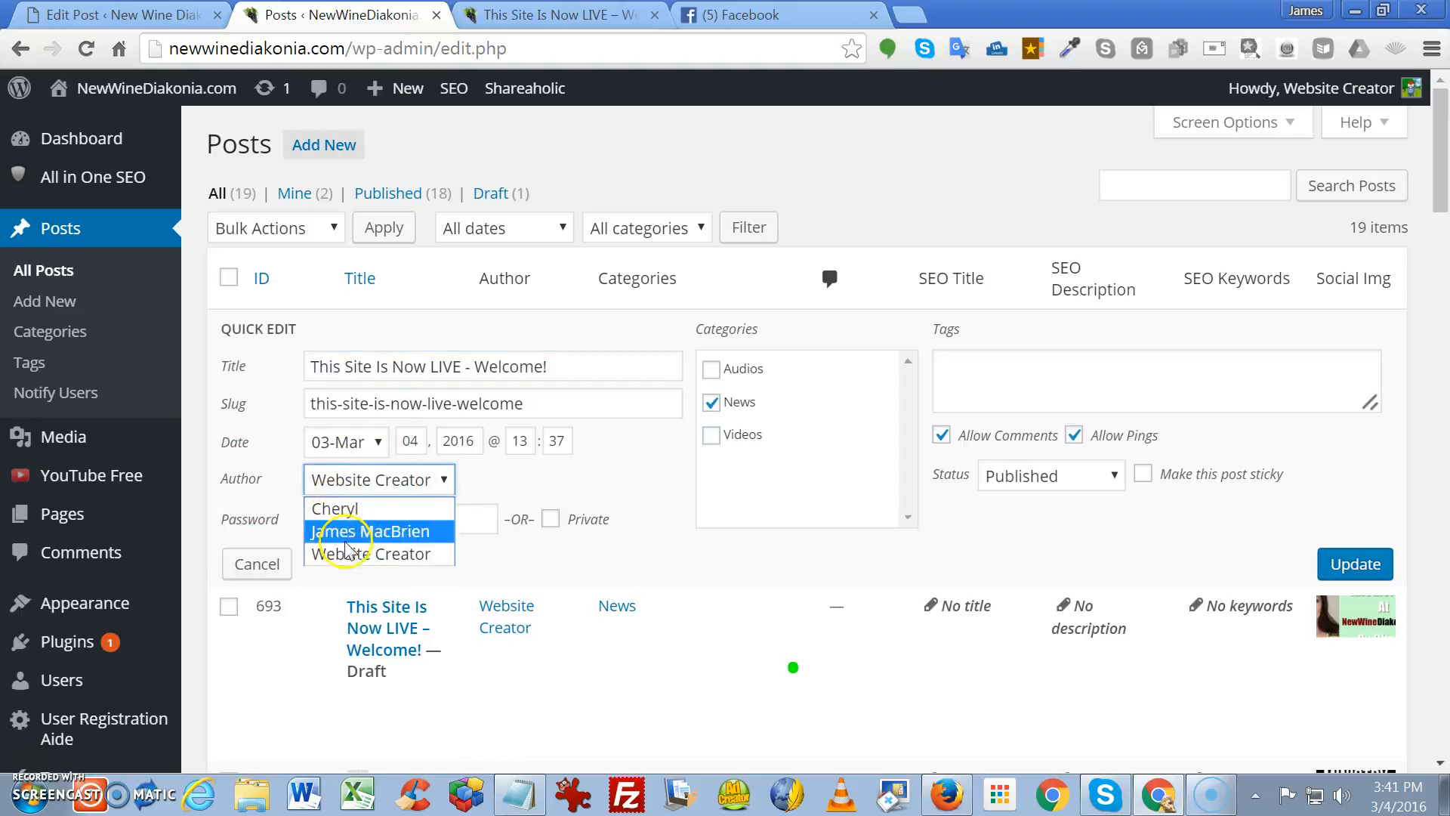
pyautogui.click(338, 510)
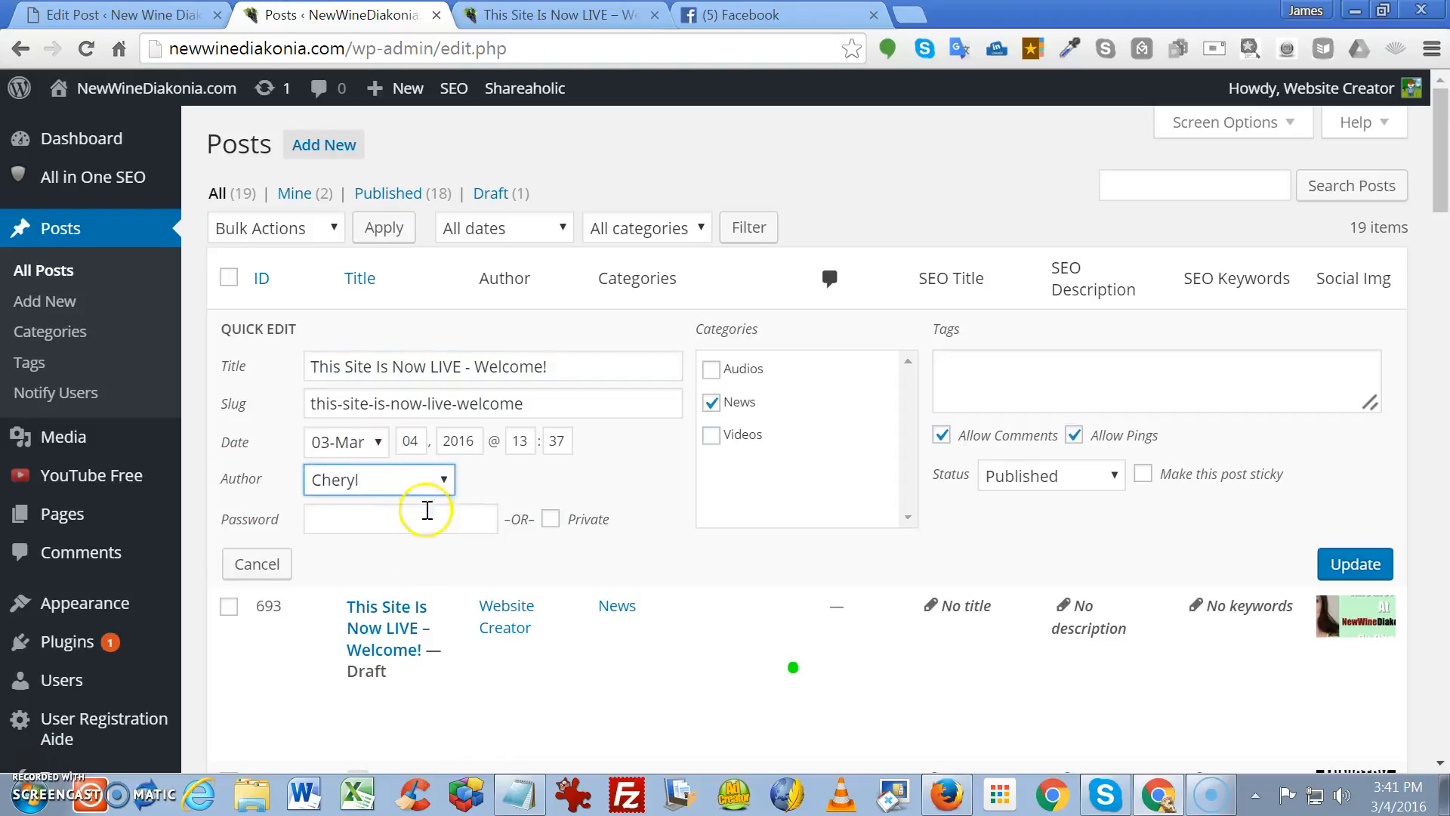
pyautogui.click(1356, 566)
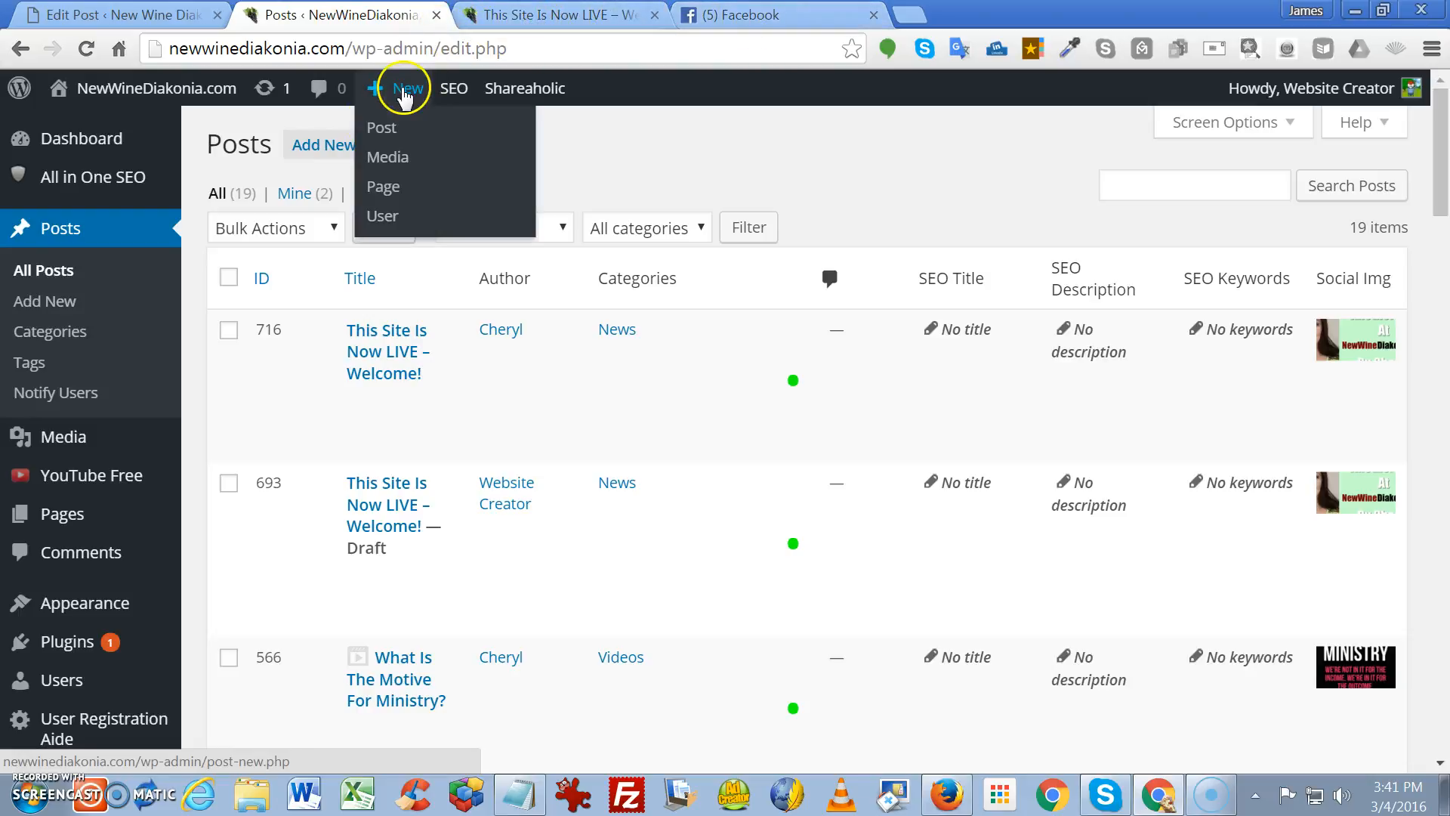
# Reload the published post and check its author credit and the author box below the text
pyautogui.click(505, 18)
pyautogui.click(444, 47)
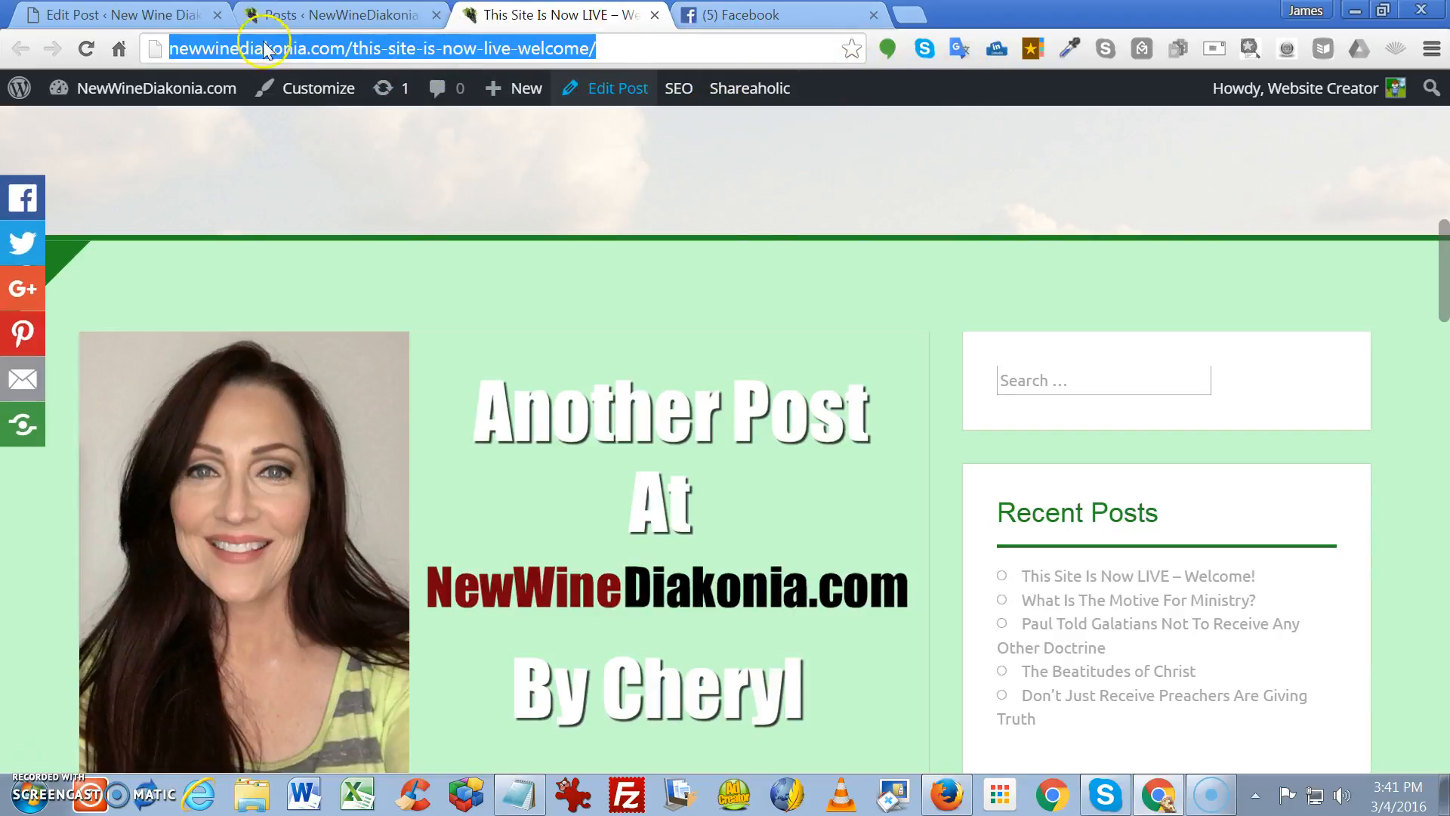
pyautogui.click(86, 48)
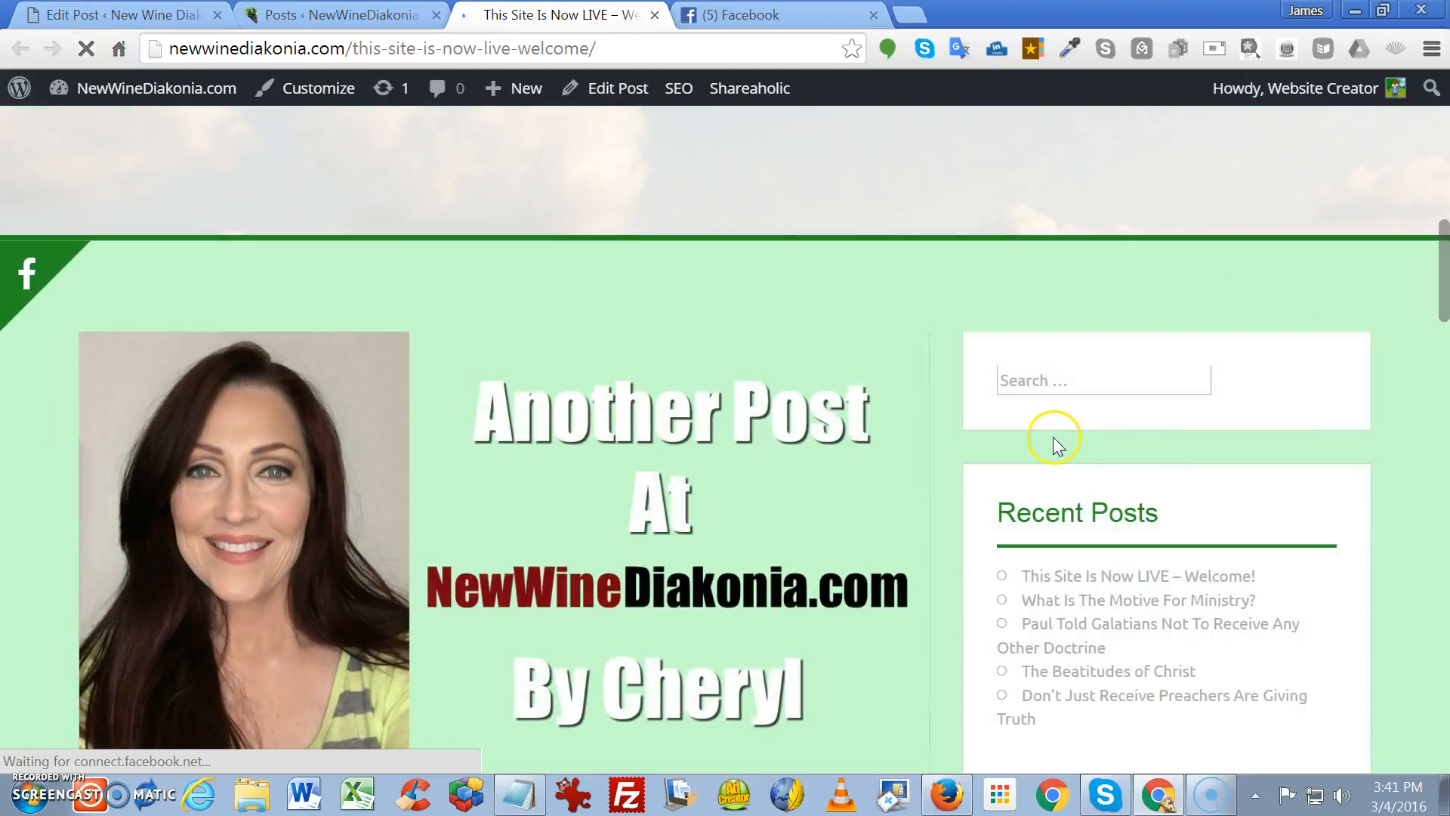
pyautogui.scroll(-10, 1046, 442)
pyautogui.scroll(6, 1044, 447)
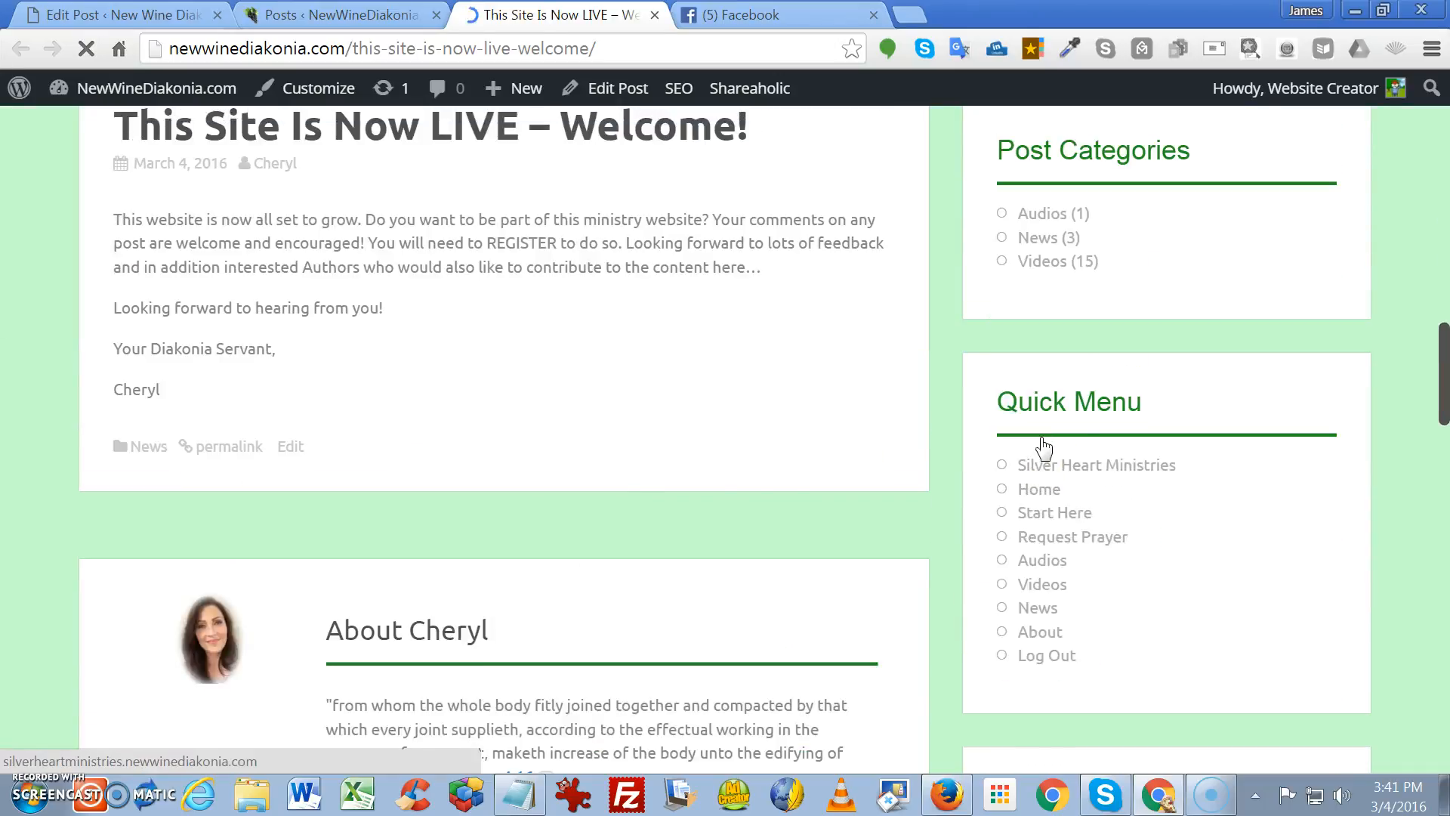
pyautogui.scroll(-2, 936, 473)
pyautogui.scroll(-11, 925, 470)
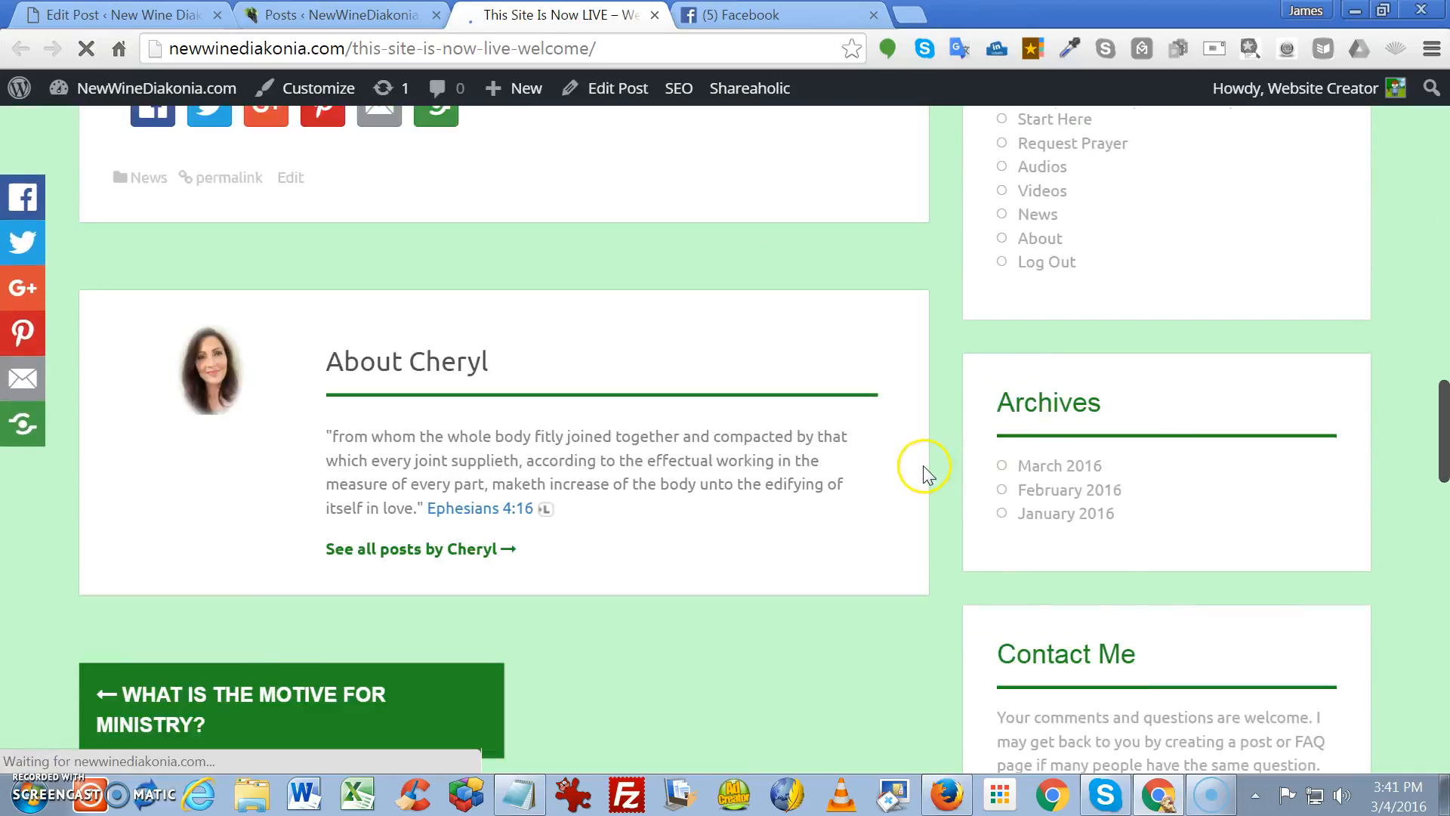
pyautogui.scroll(4, 874, 437)
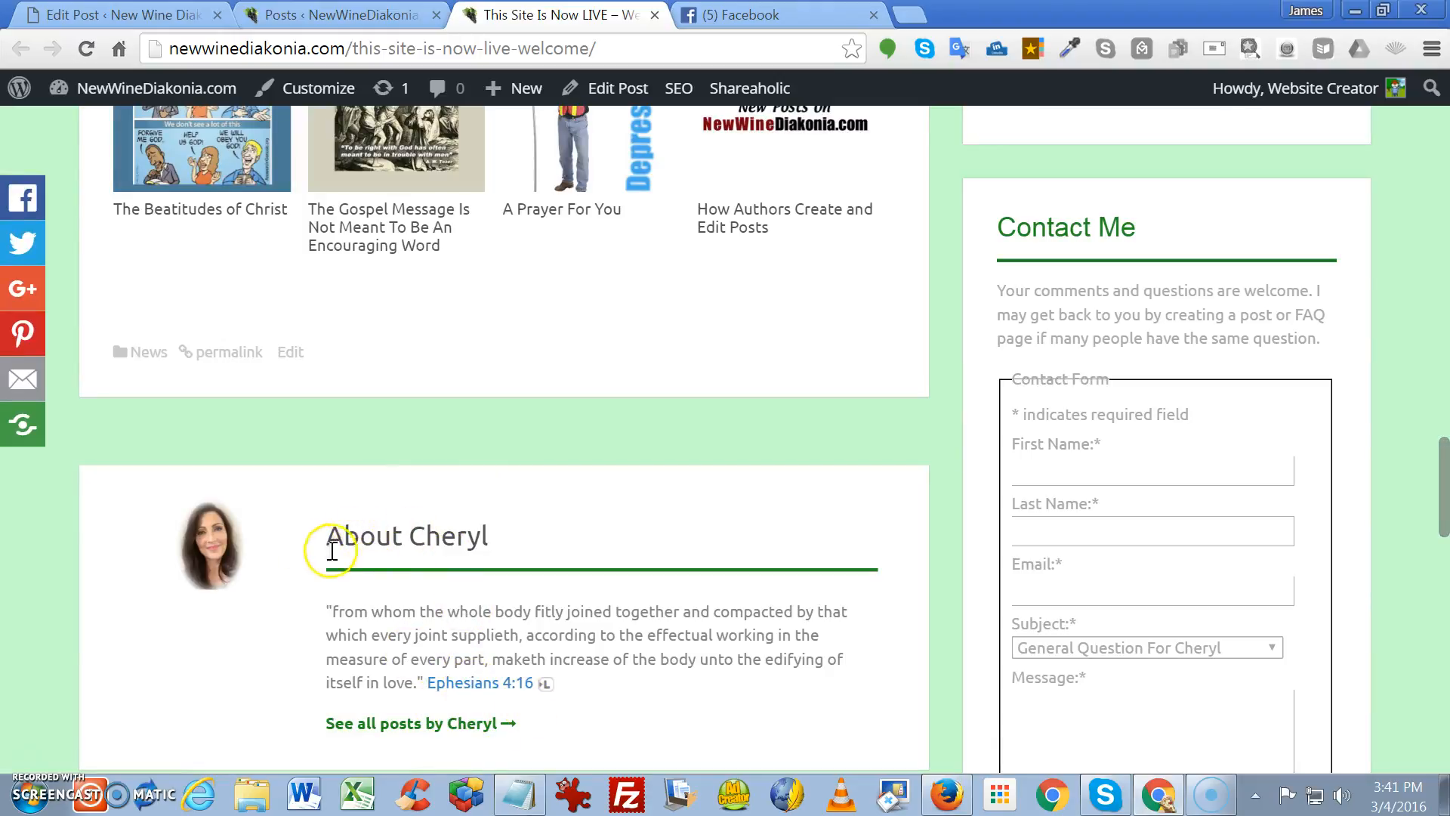
pyautogui.scroll(12, 641, 511)
pyautogui.scroll(10, 639, 514)
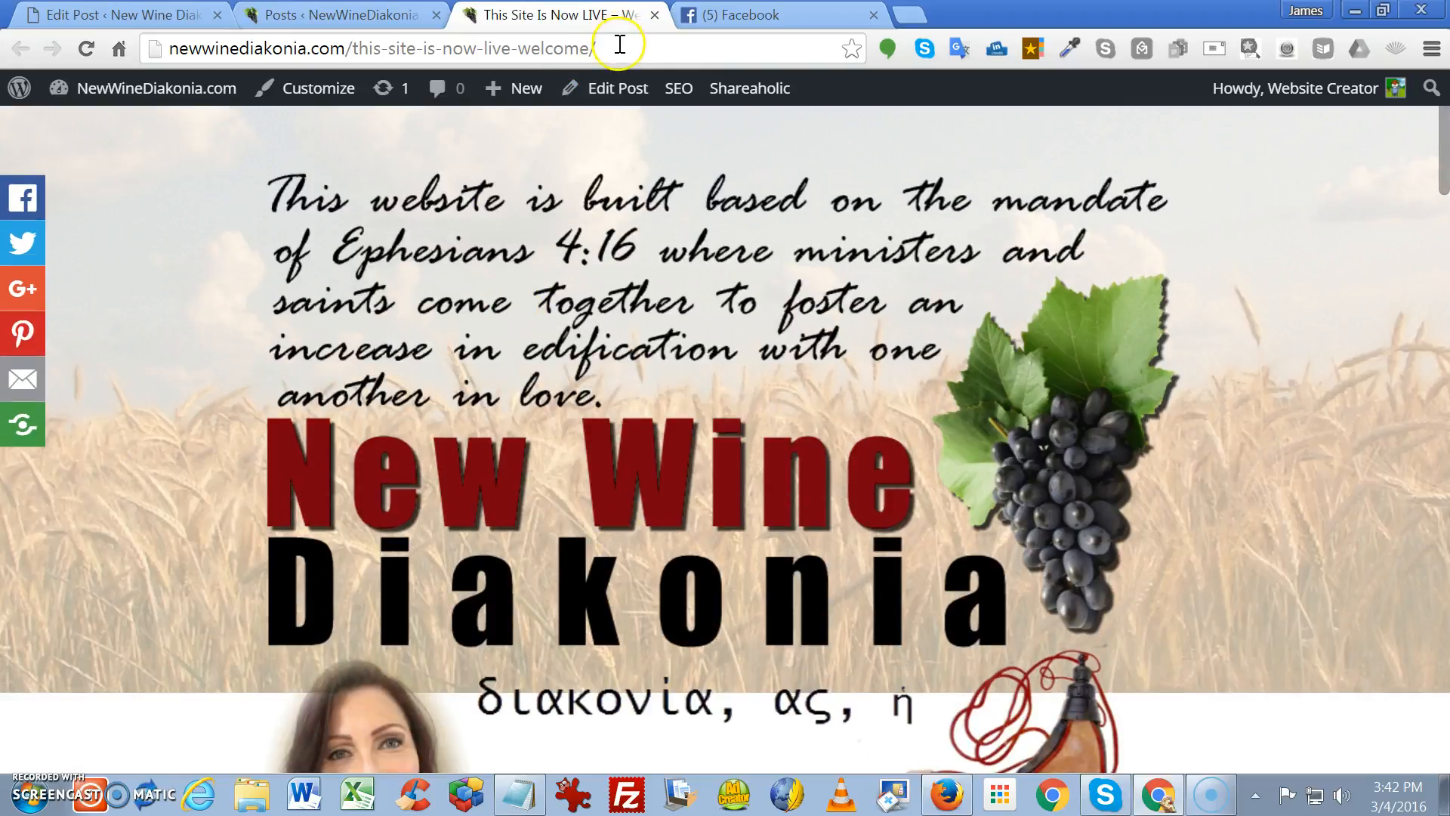
# Copy the published post's address and open the New Wine Diakonia page on Facebook
pyautogui.click(619, 44)
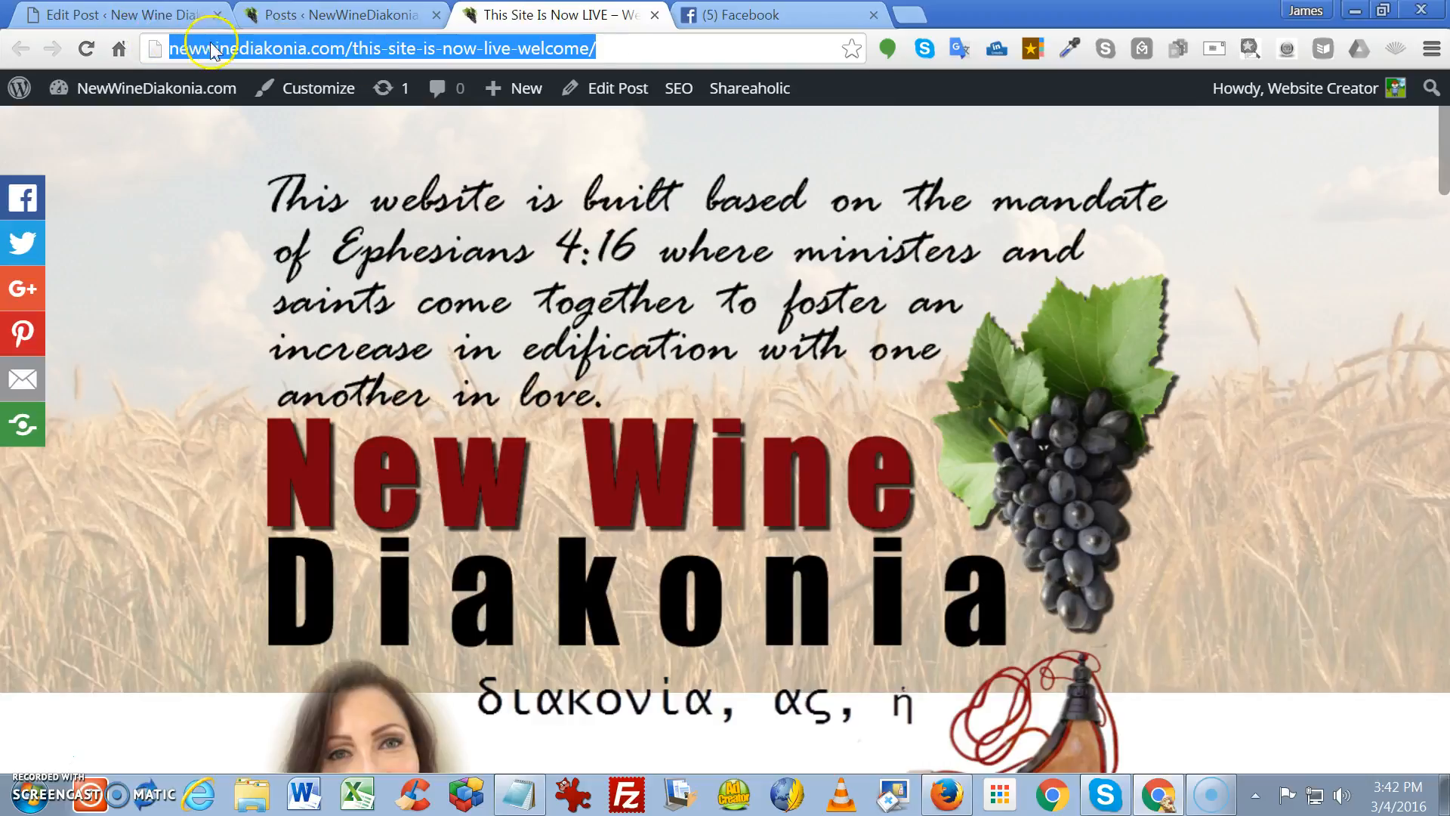
pyautogui.click(736, 17)
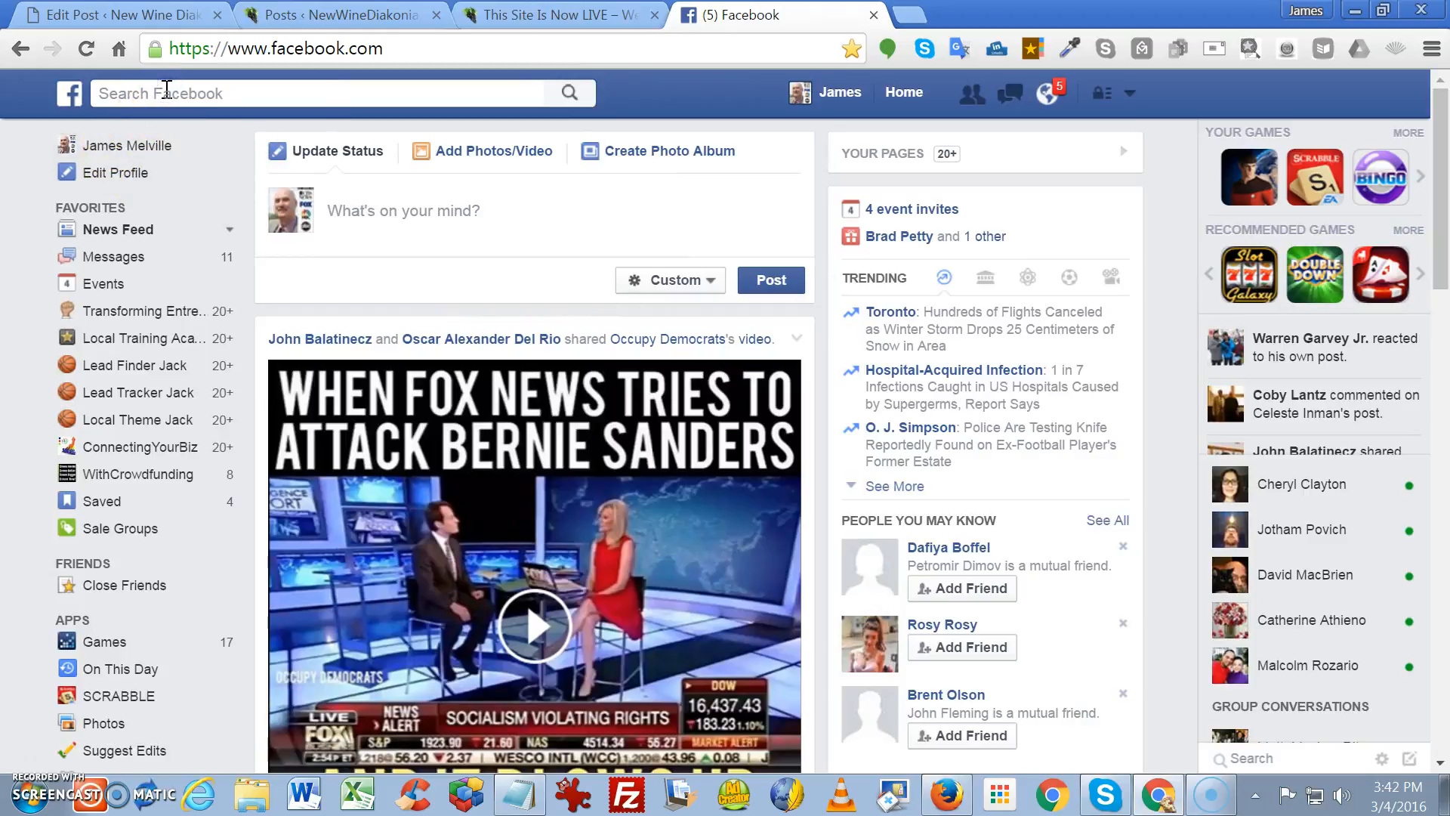
pyautogui.scroll(-8, 166, 88)
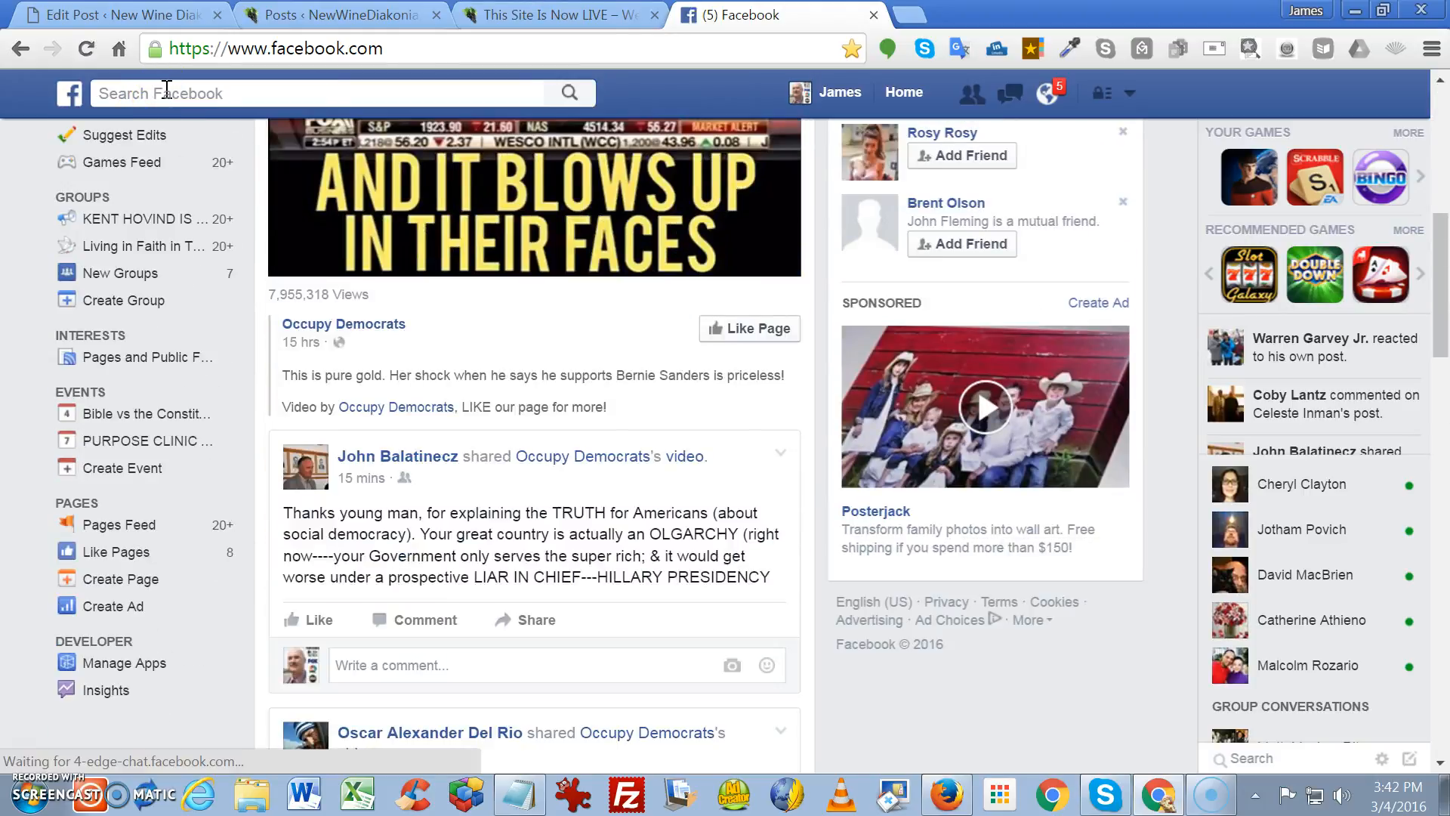
pyautogui.click(239, 91)
pyautogui.click(198, 170)
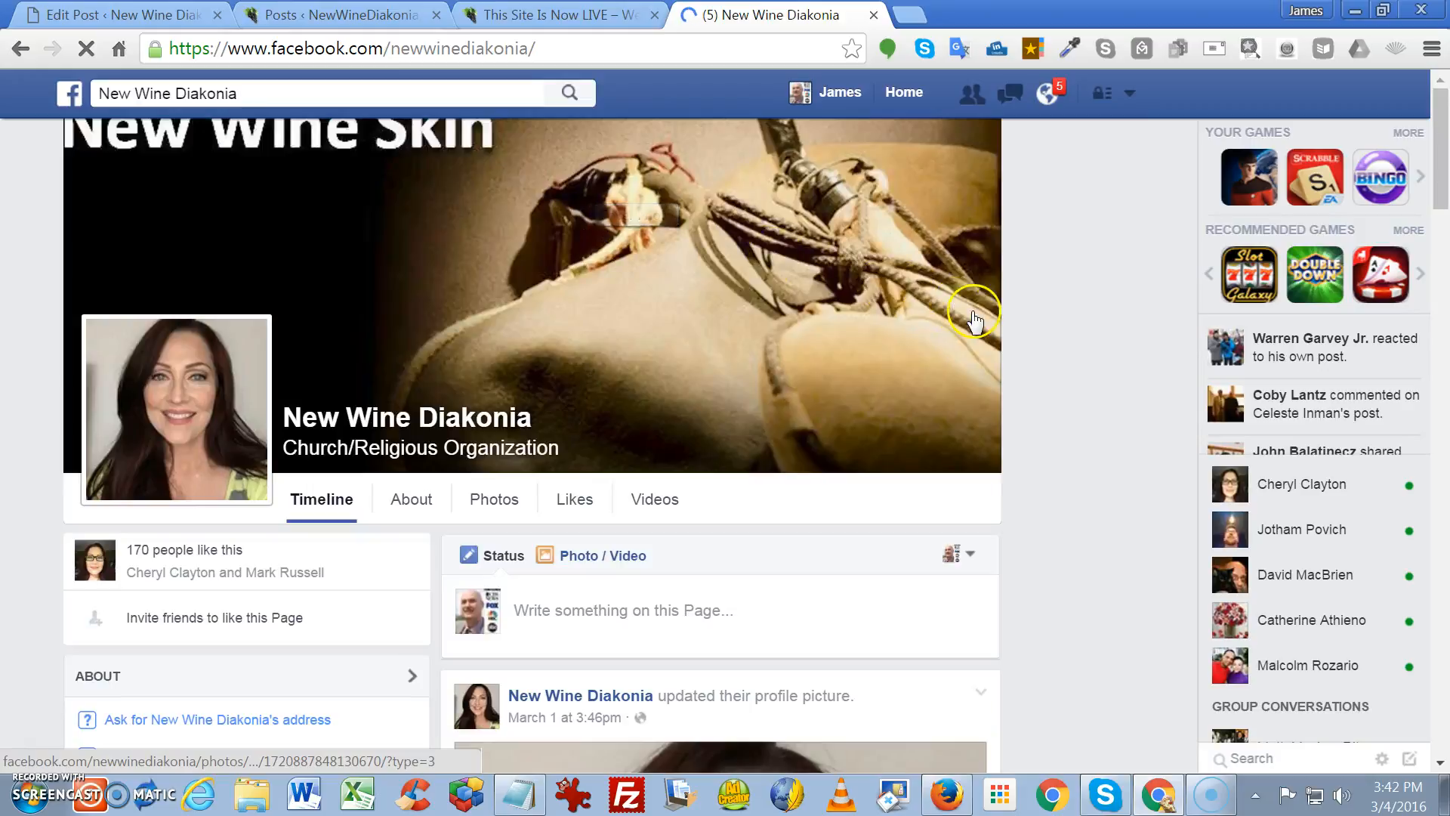
# Paste the post's link into a new status on the ministry's page and check the author credit in the link preview
pyautogui.scroll(-3, 986, 297)
pyautogui.click(594, 269)
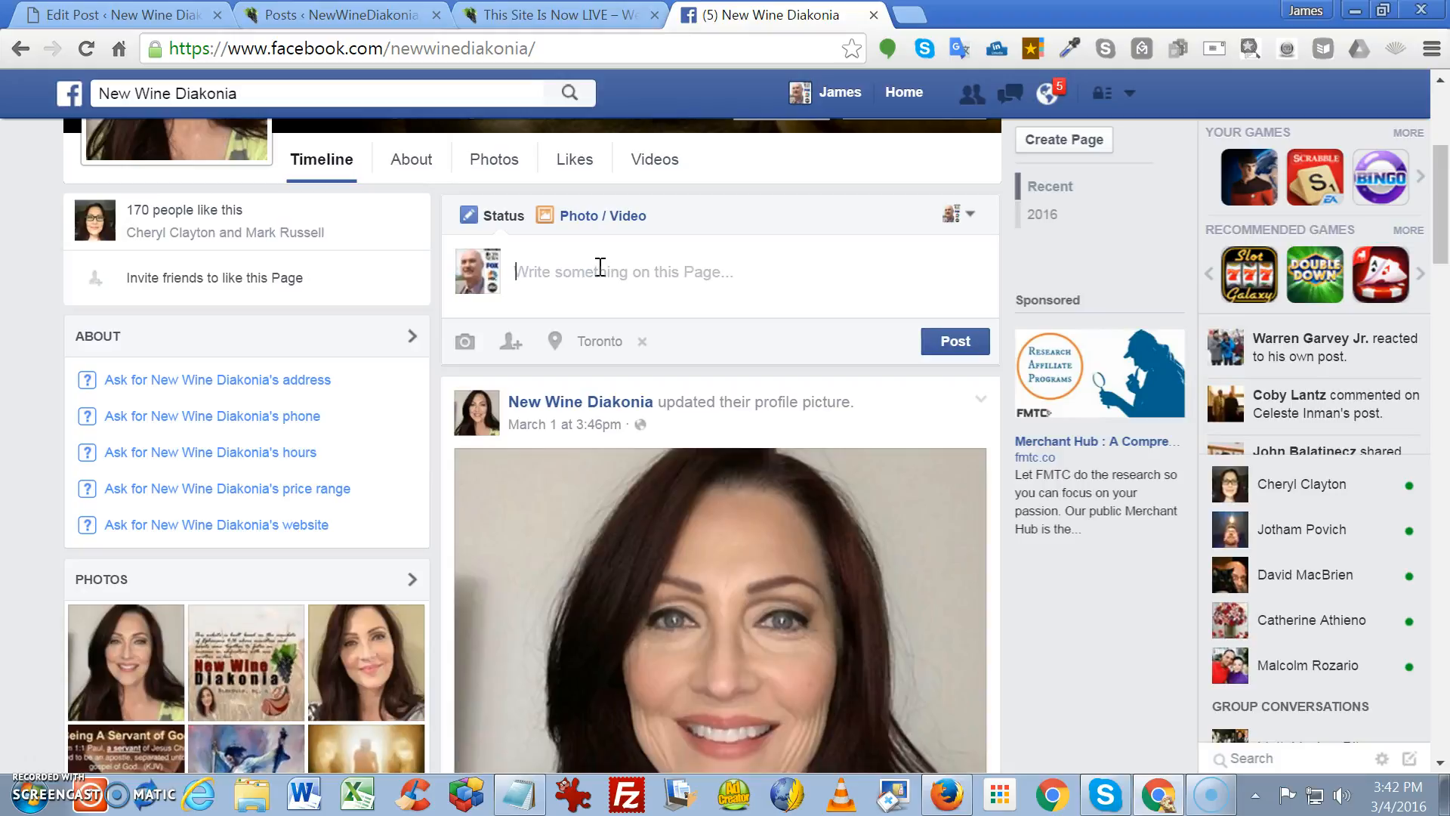
pyautogui.write('http://newwinediakonia.com/this-site-is-now-live-welcome/')
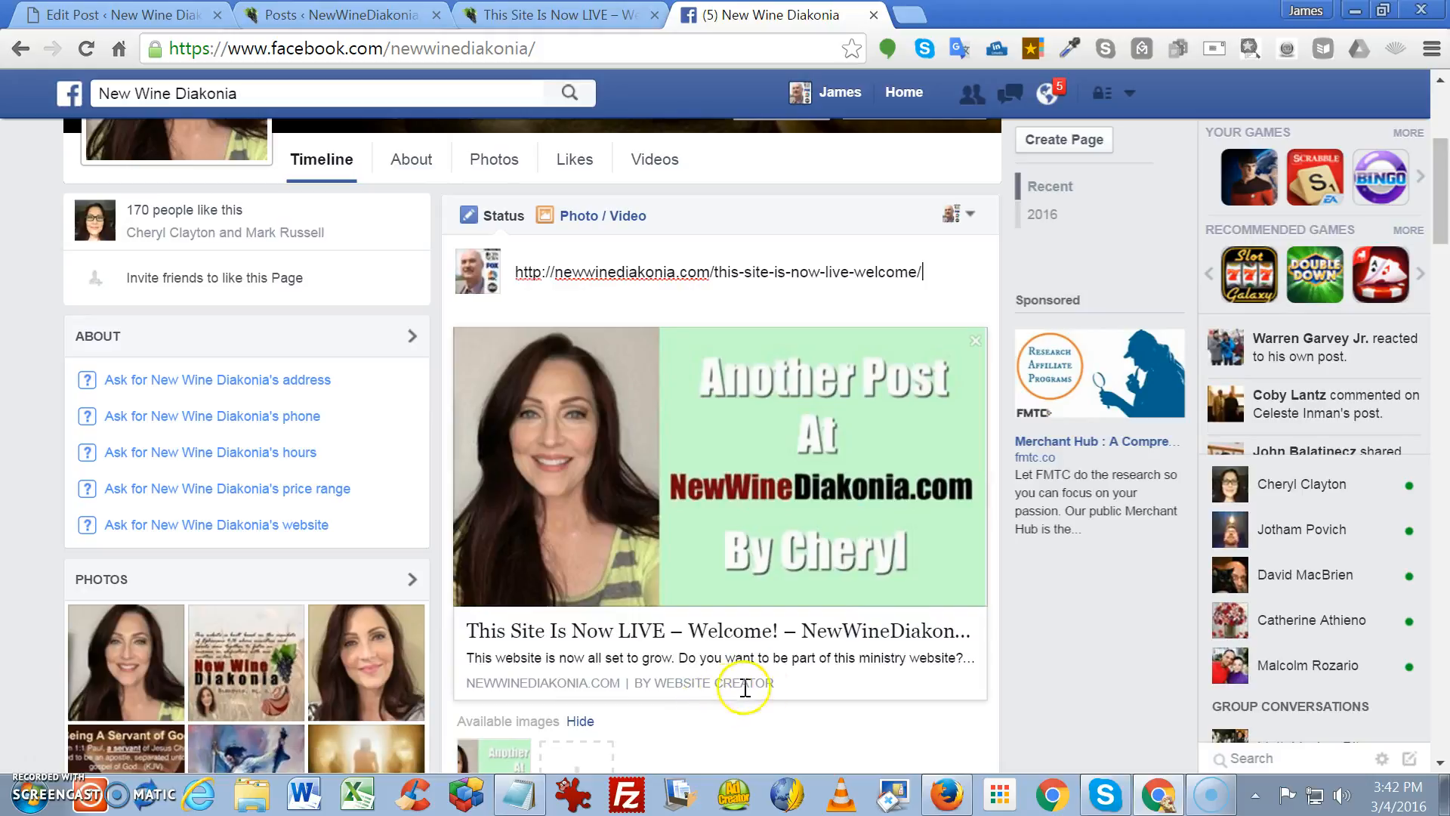
pyautogui.moveTo(654, 683); pyautogui.dragTo(953, 438)
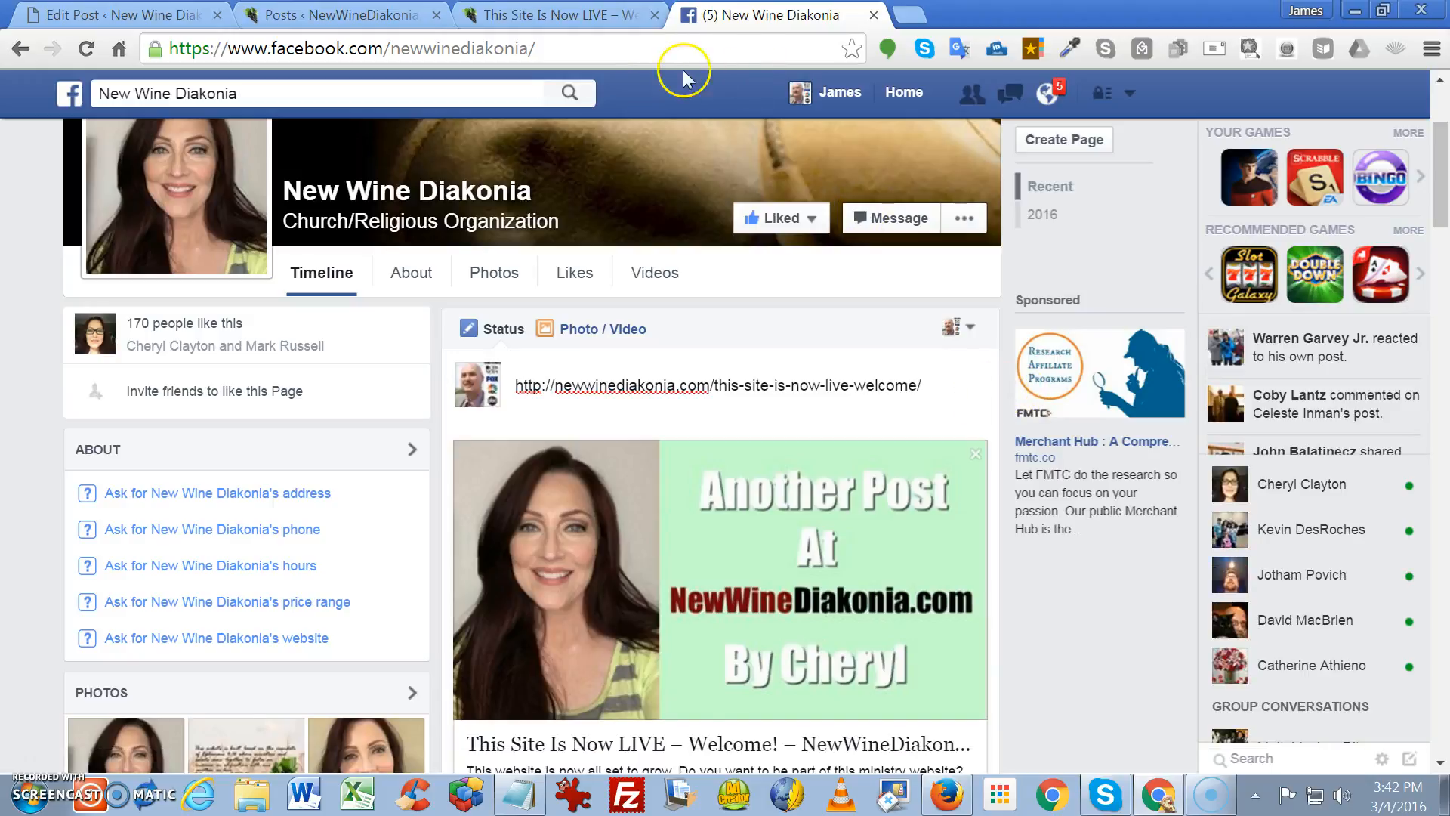
# Open the published "This Site Is Now LIVE - Welcome!" post for editing from the WordPress post list and validate its Open Graph data with the Facebook debugger
pyautogui.click(302, 18)
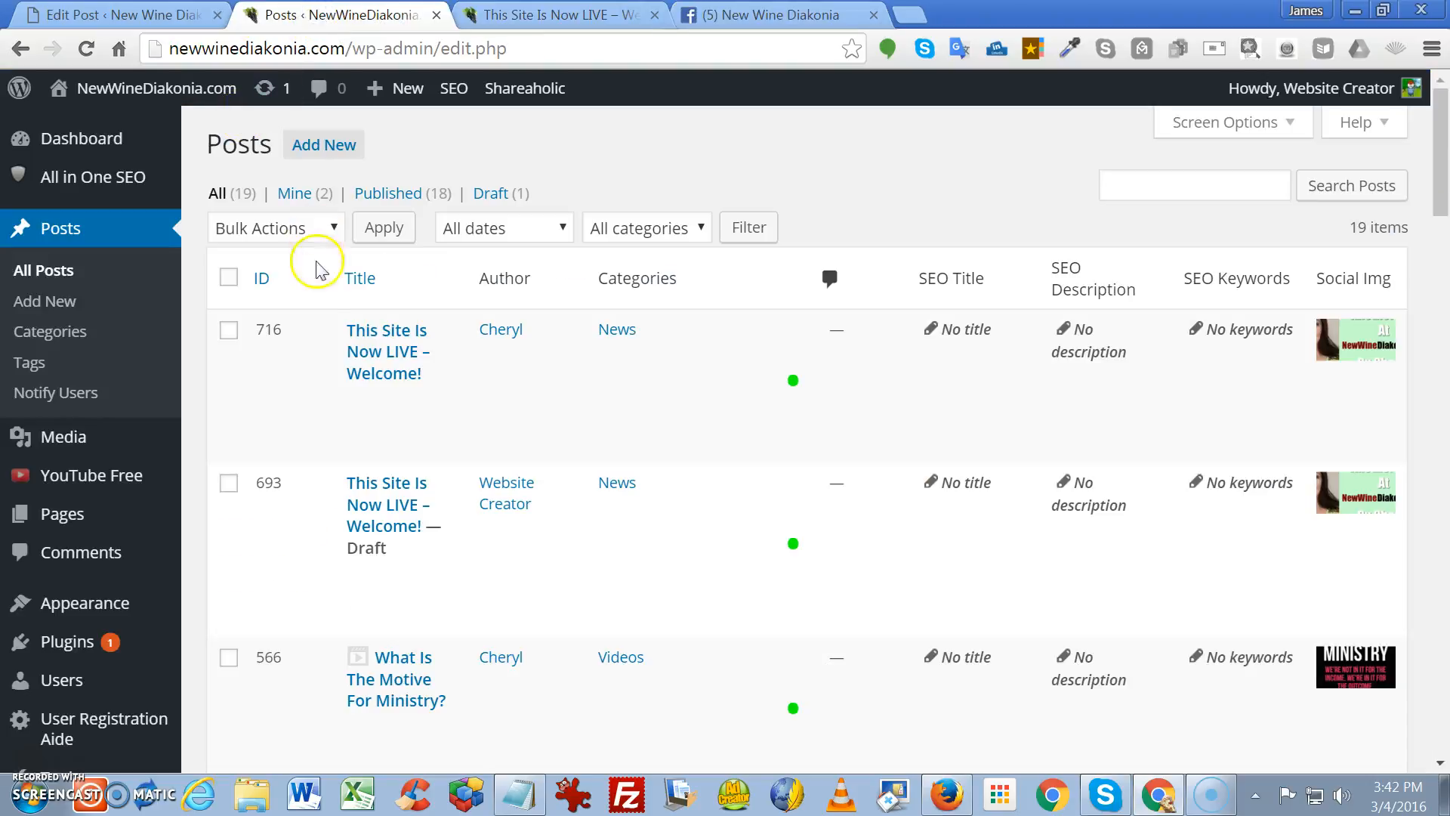
pyautogui.moveTo(349, 358)
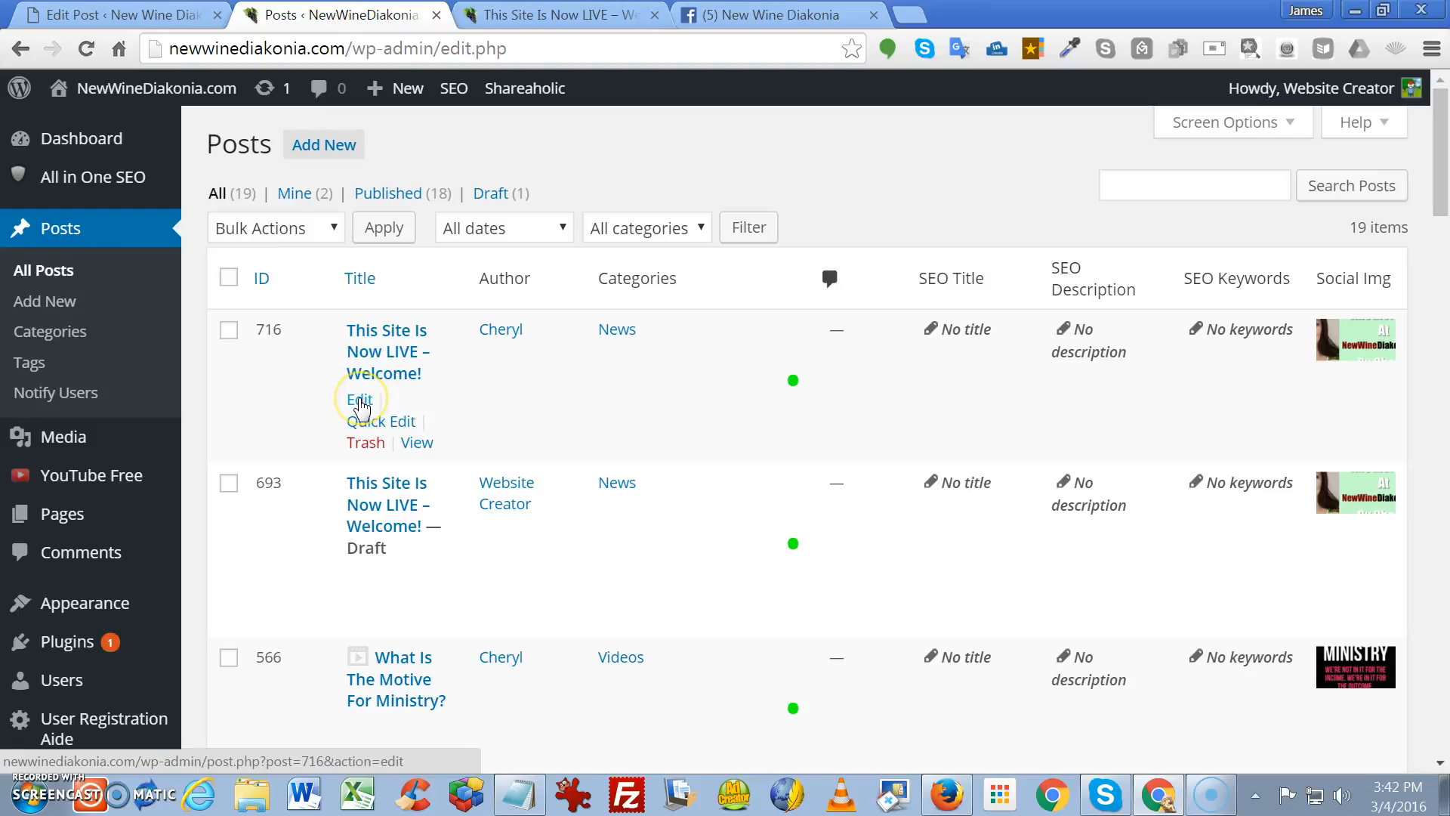
pyautogui.click(360, 402)
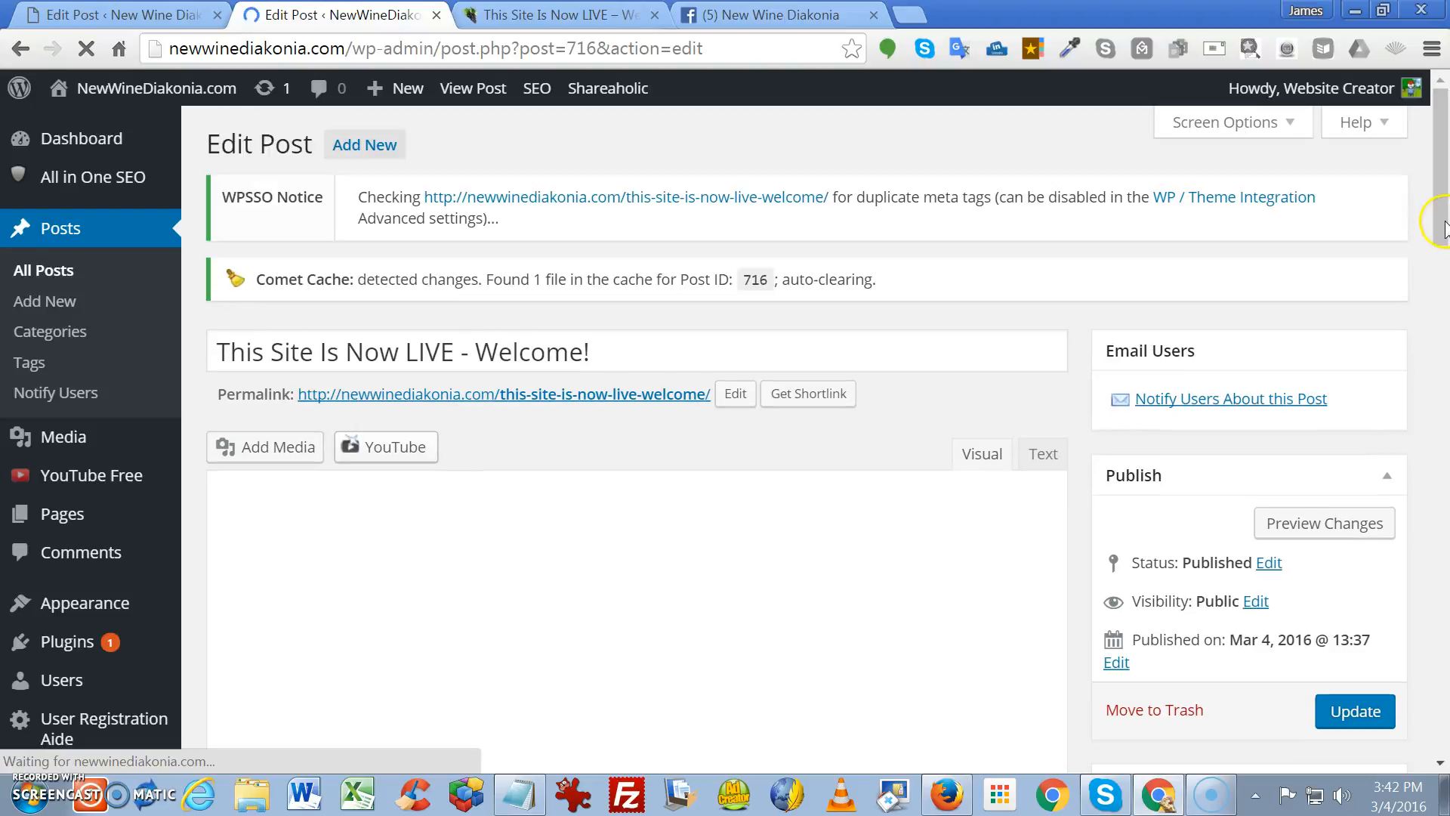
pyautogui.moveTo(1441, 166); pyautogui.dragTo(1445, 102)
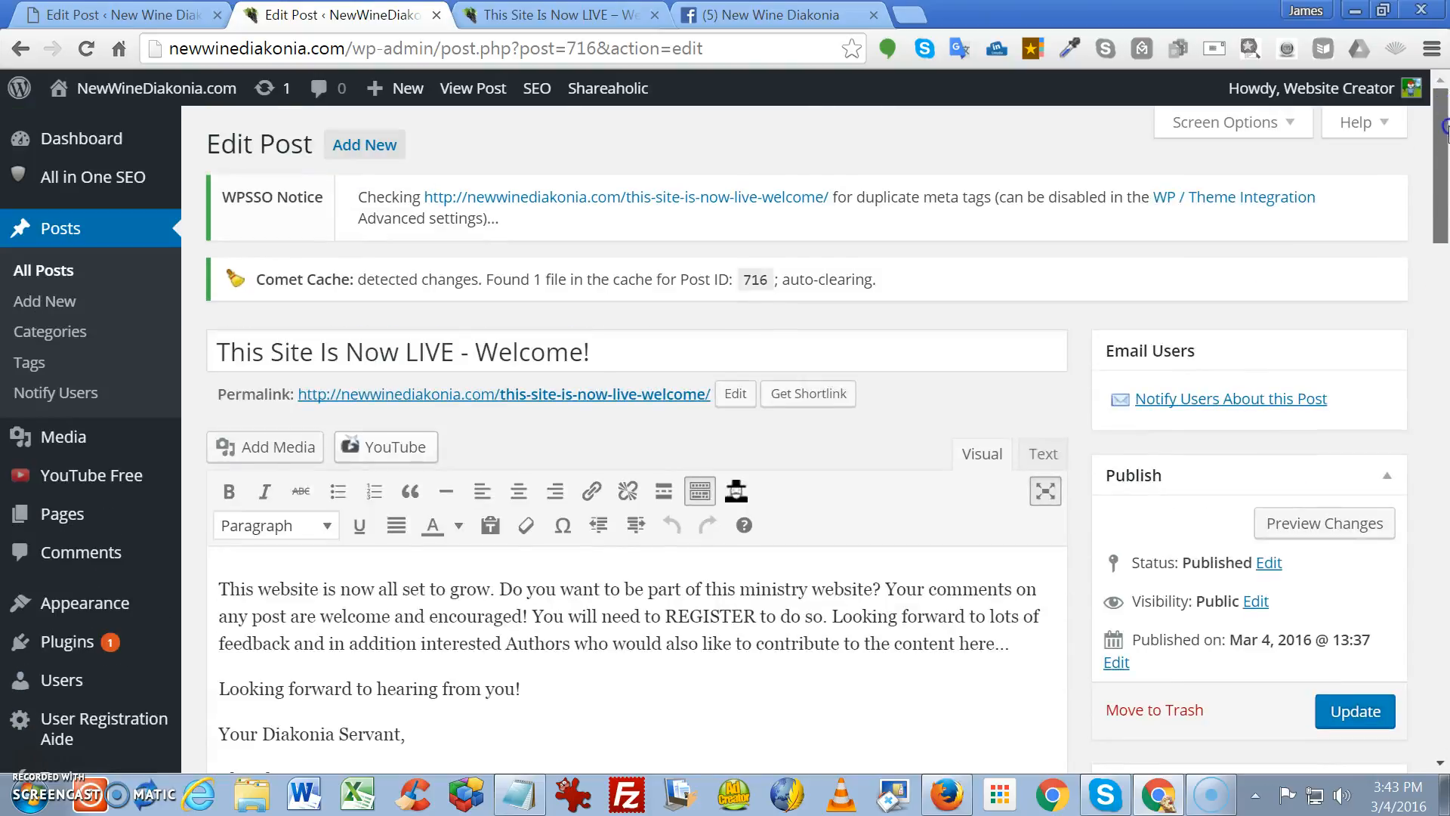
pyautogui.scroll(-10, 1361, 313)
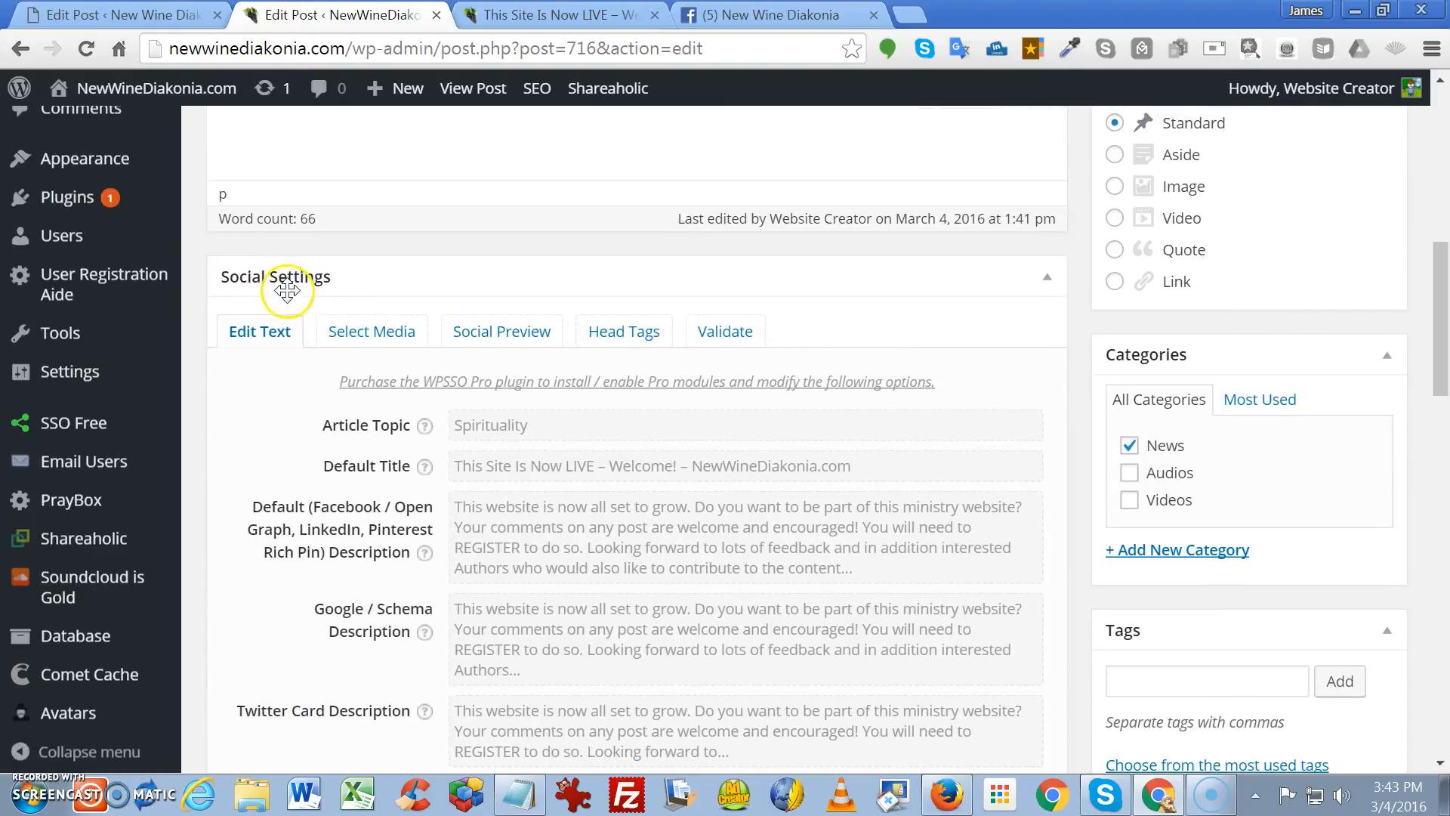
pyautogui.click(725, 333)
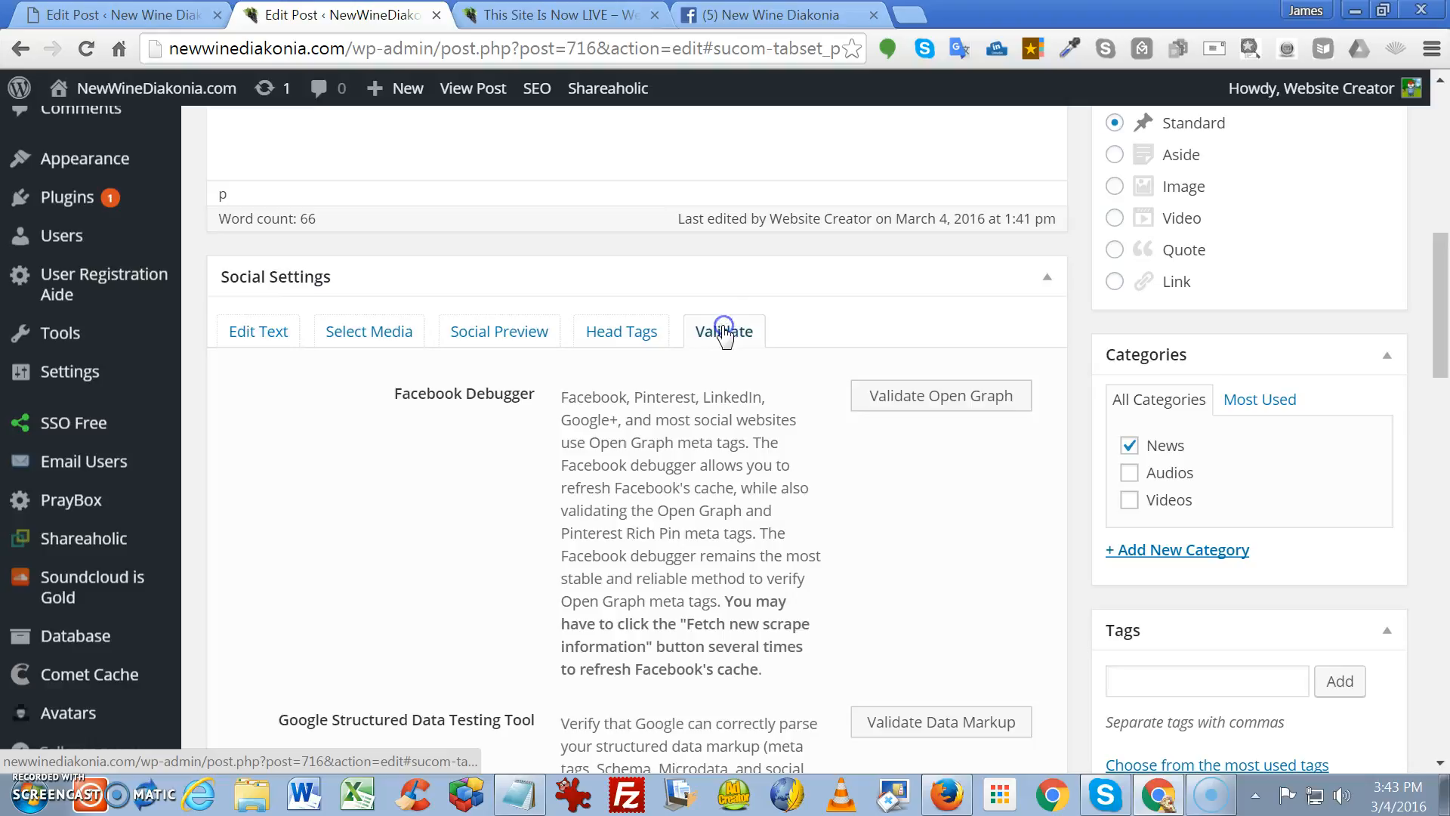
pyautogui.click(938, 397)
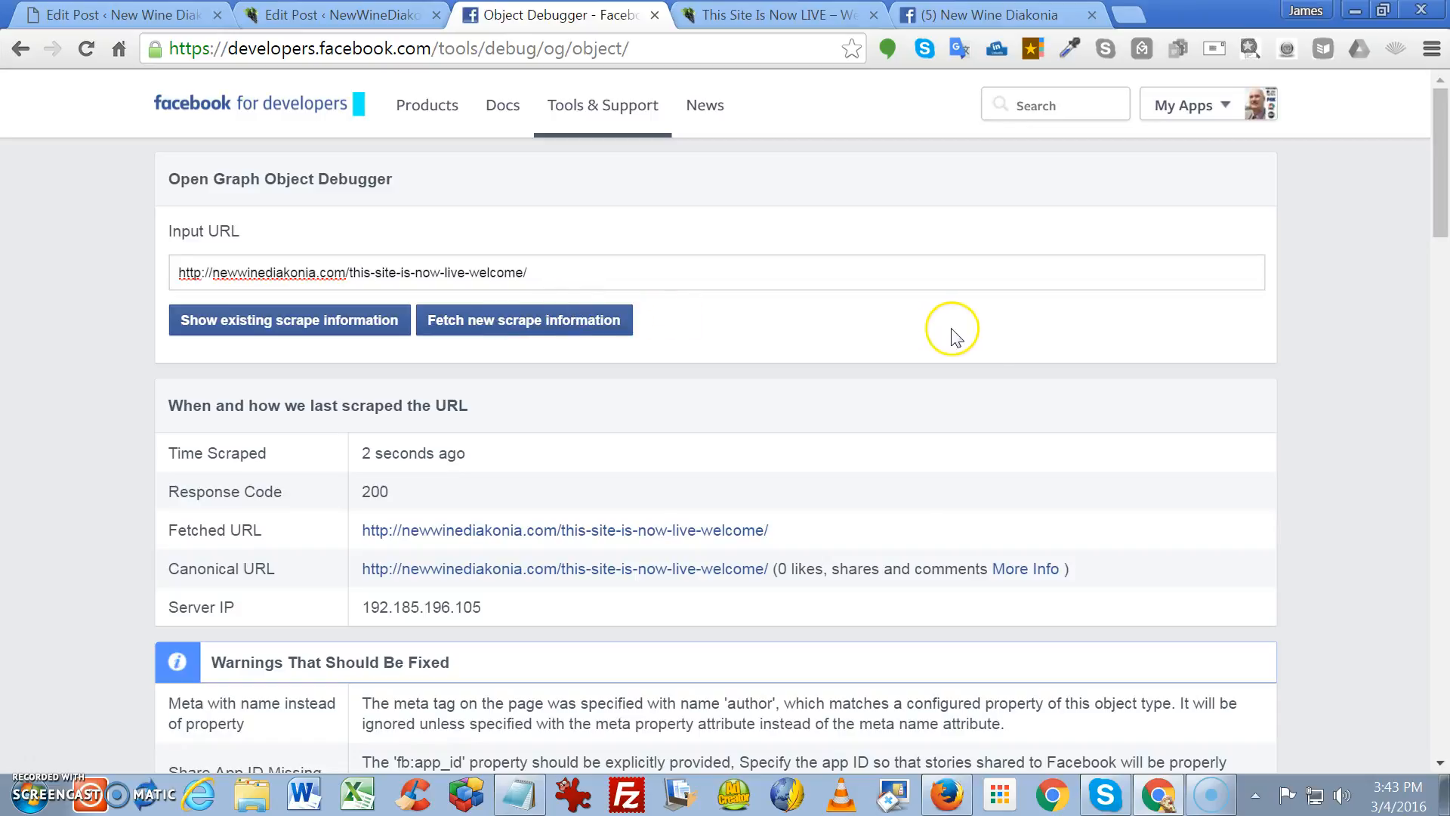
# Examine the debugger's raw meta tags, share preview and warnings for the post, and close the debugger
pyautogui.scroll(-20, 954, 446)
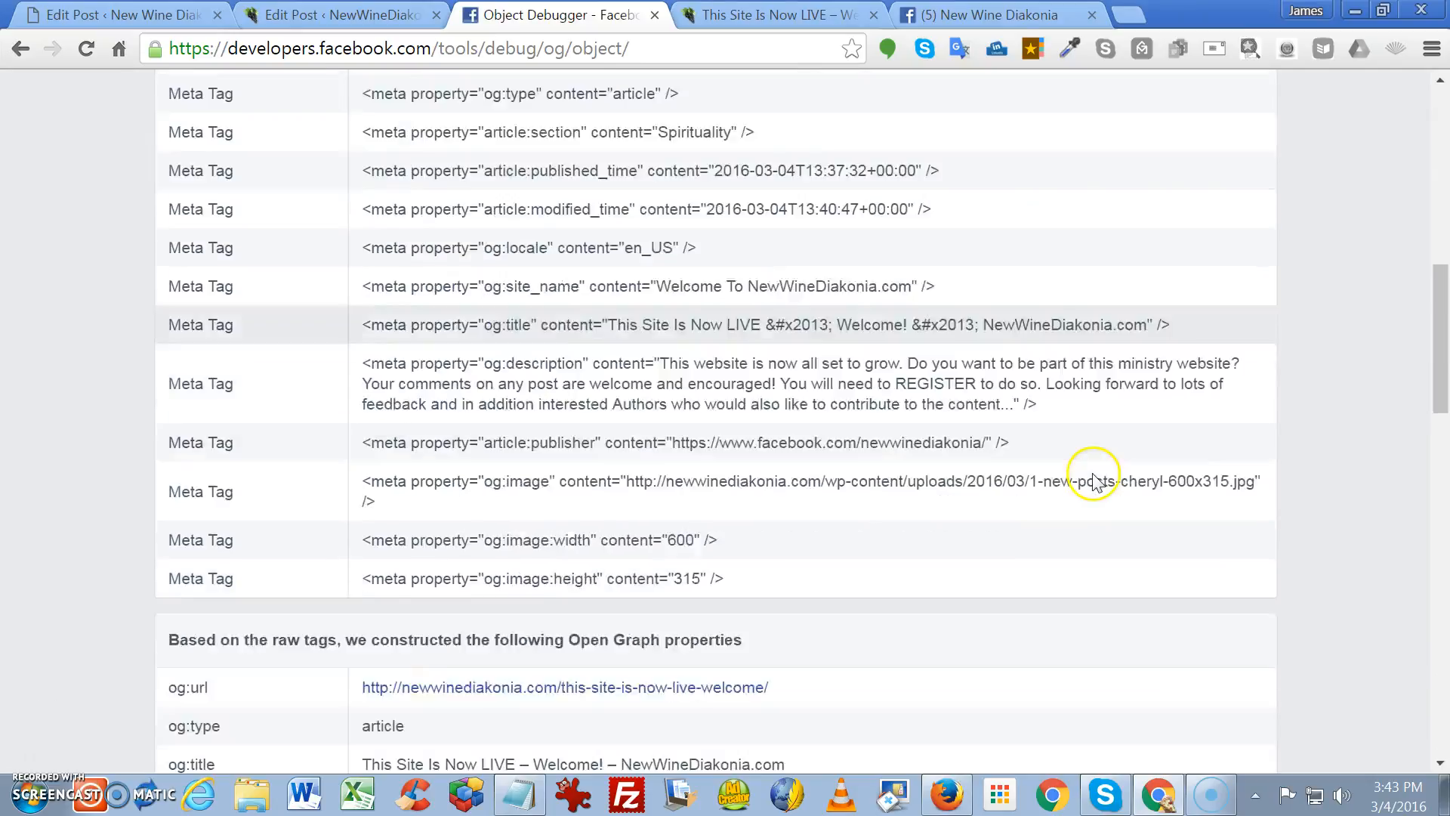
pyautogui.scroll(-6, 853, 465)
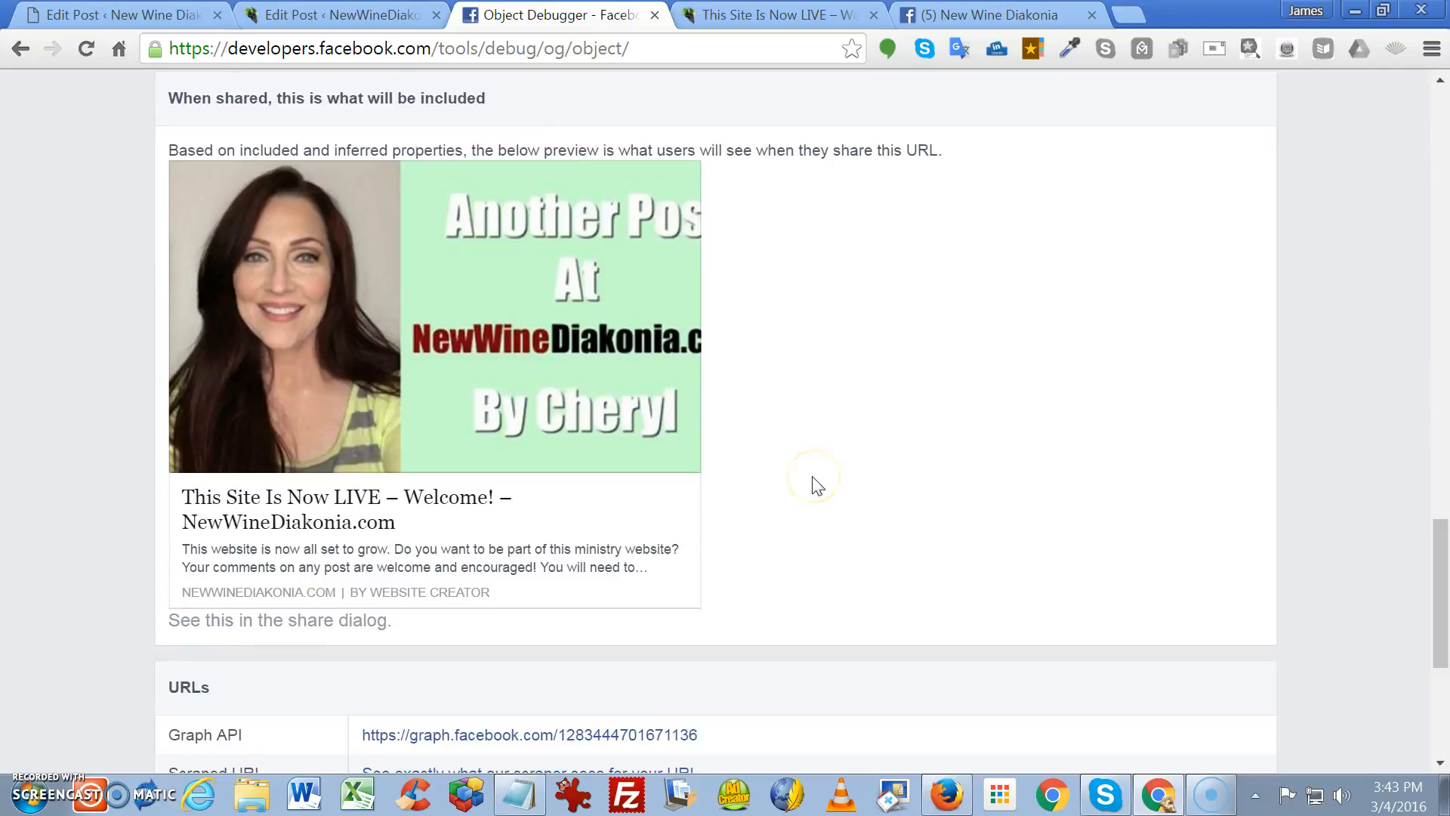
pyautogui.scroll(12, 860, 467)
pyautogui.scroll(-6, 876, 469)
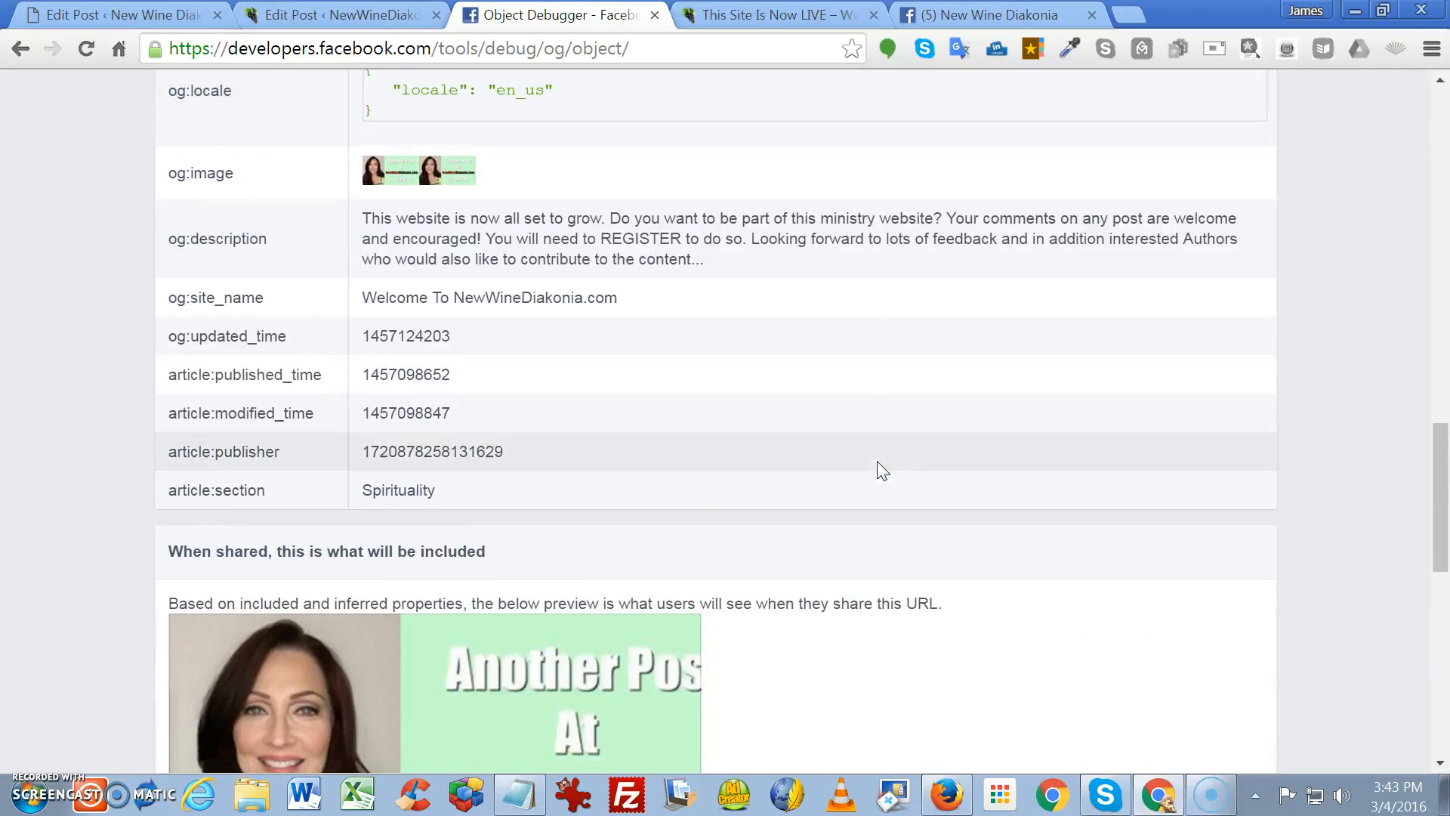
pyautogui.scroll(-10, 755, 462)
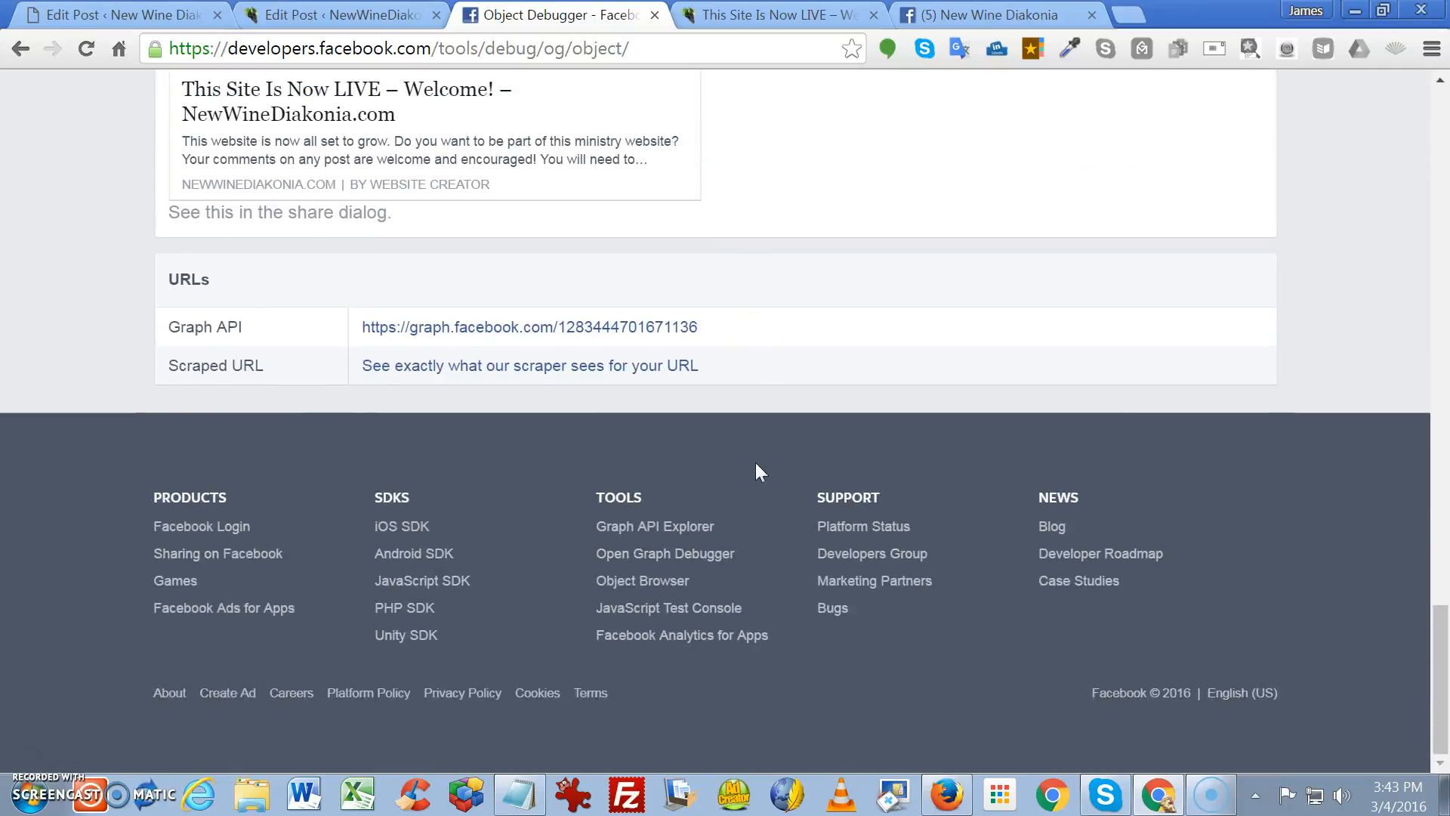
pyautogui.scroll(20, 873, 423)
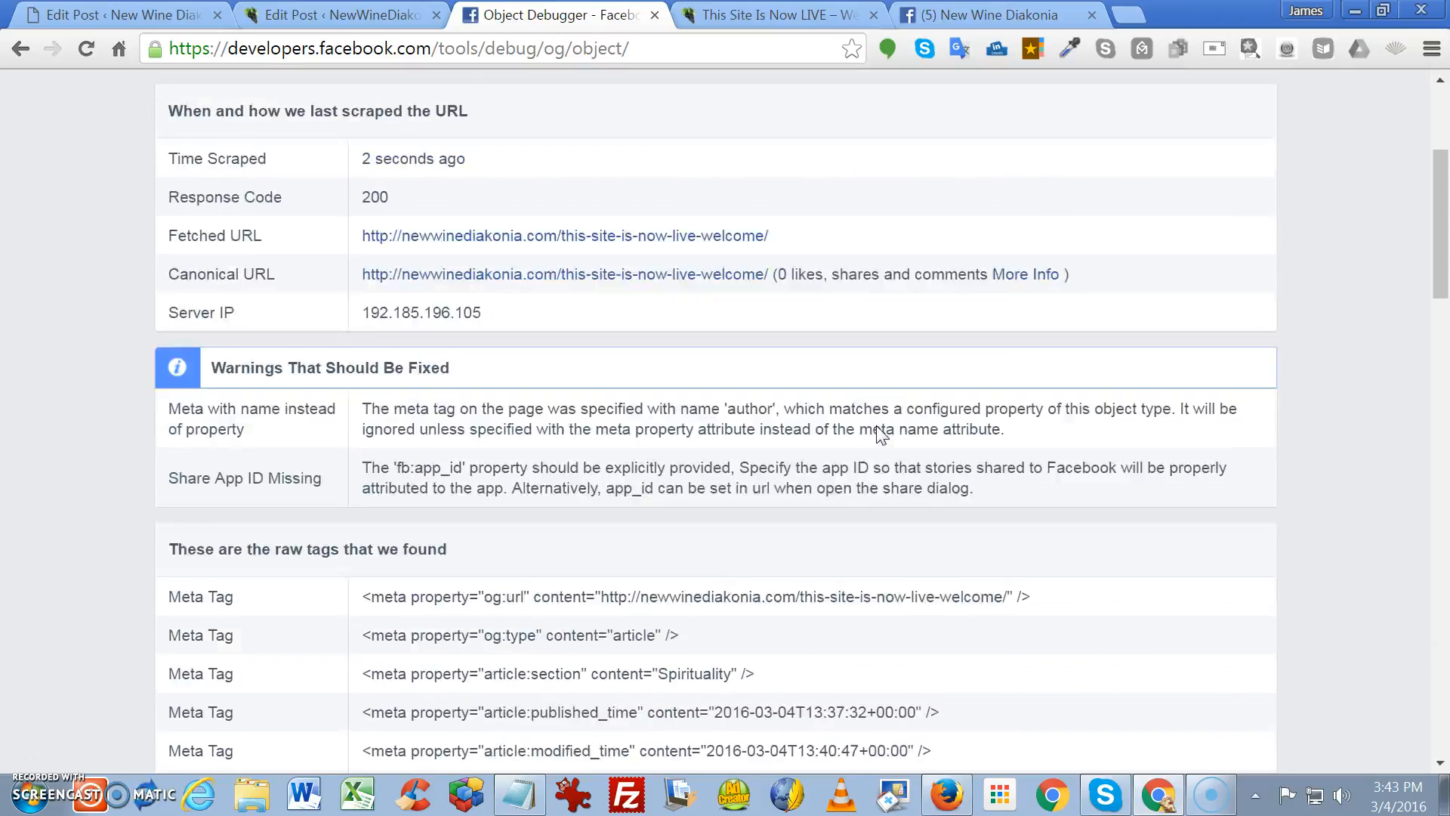
pyautogui.click(652, 15)
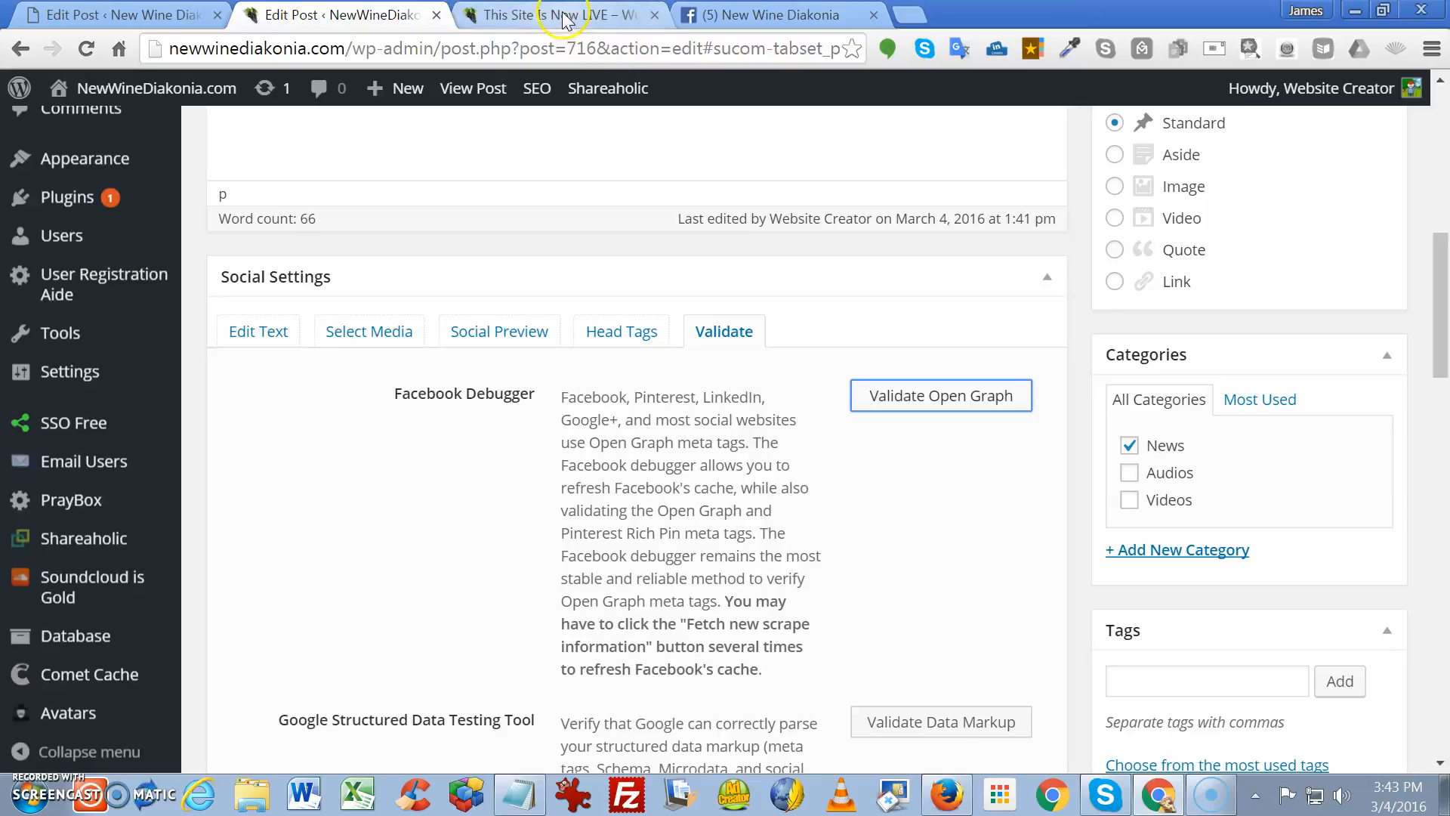
# Return to the ministry's Facebook page and leave it for the home feed without finishing the post
pyautogui.click(589, 15)
pyautogui.click(752, 16)
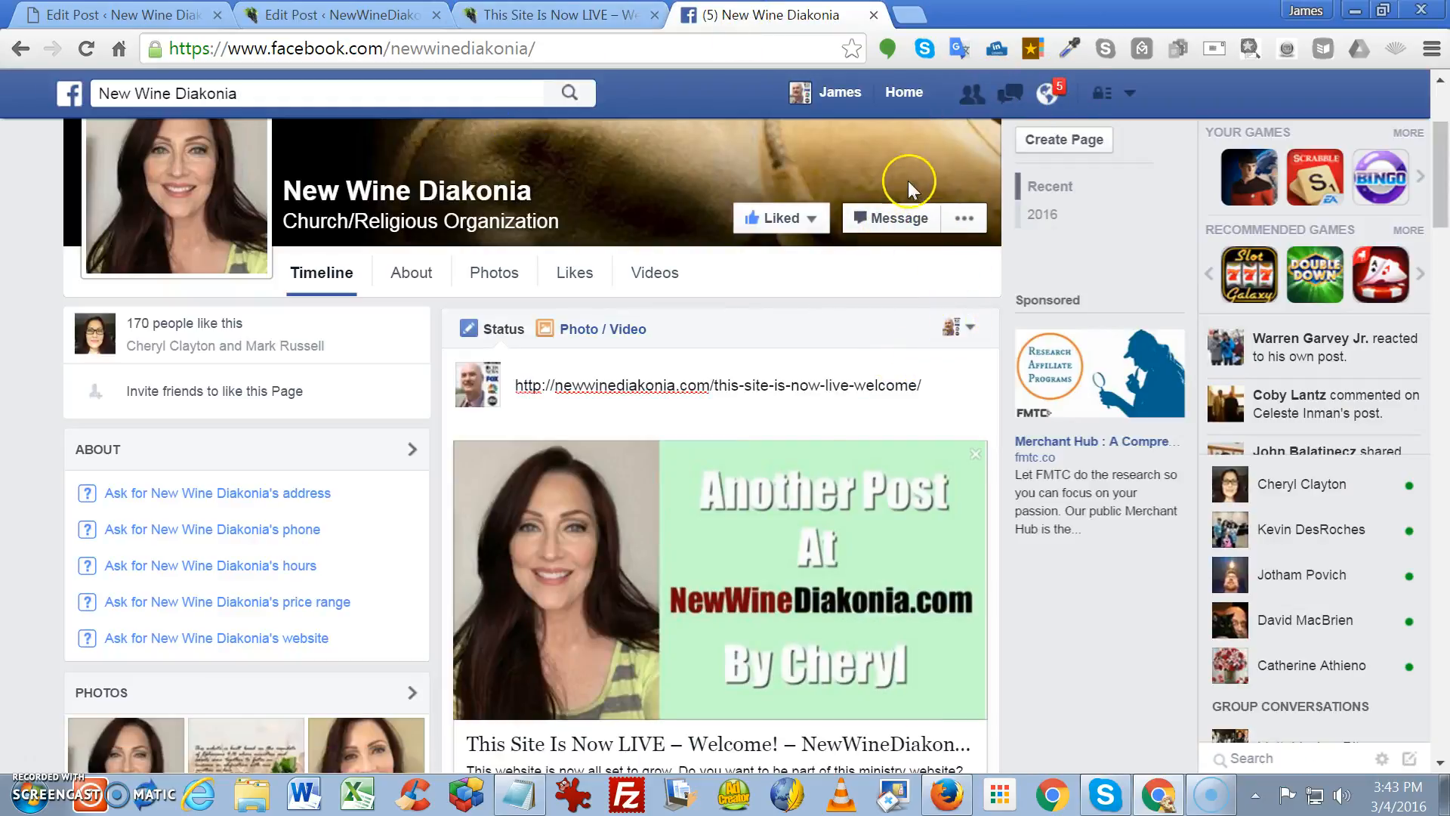
pyautogui.click(904, 92)
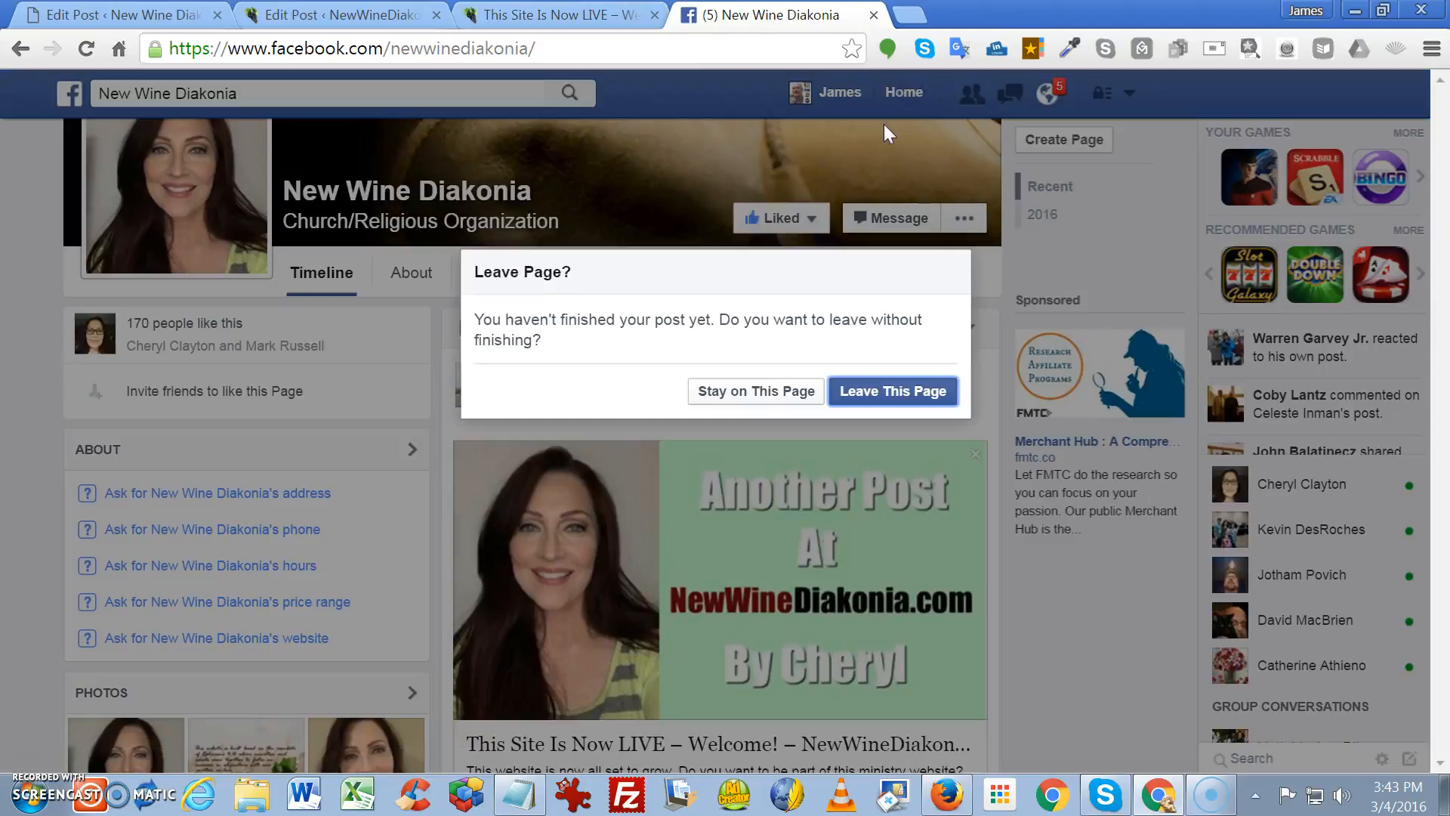
pyautogui.click(893, 387)
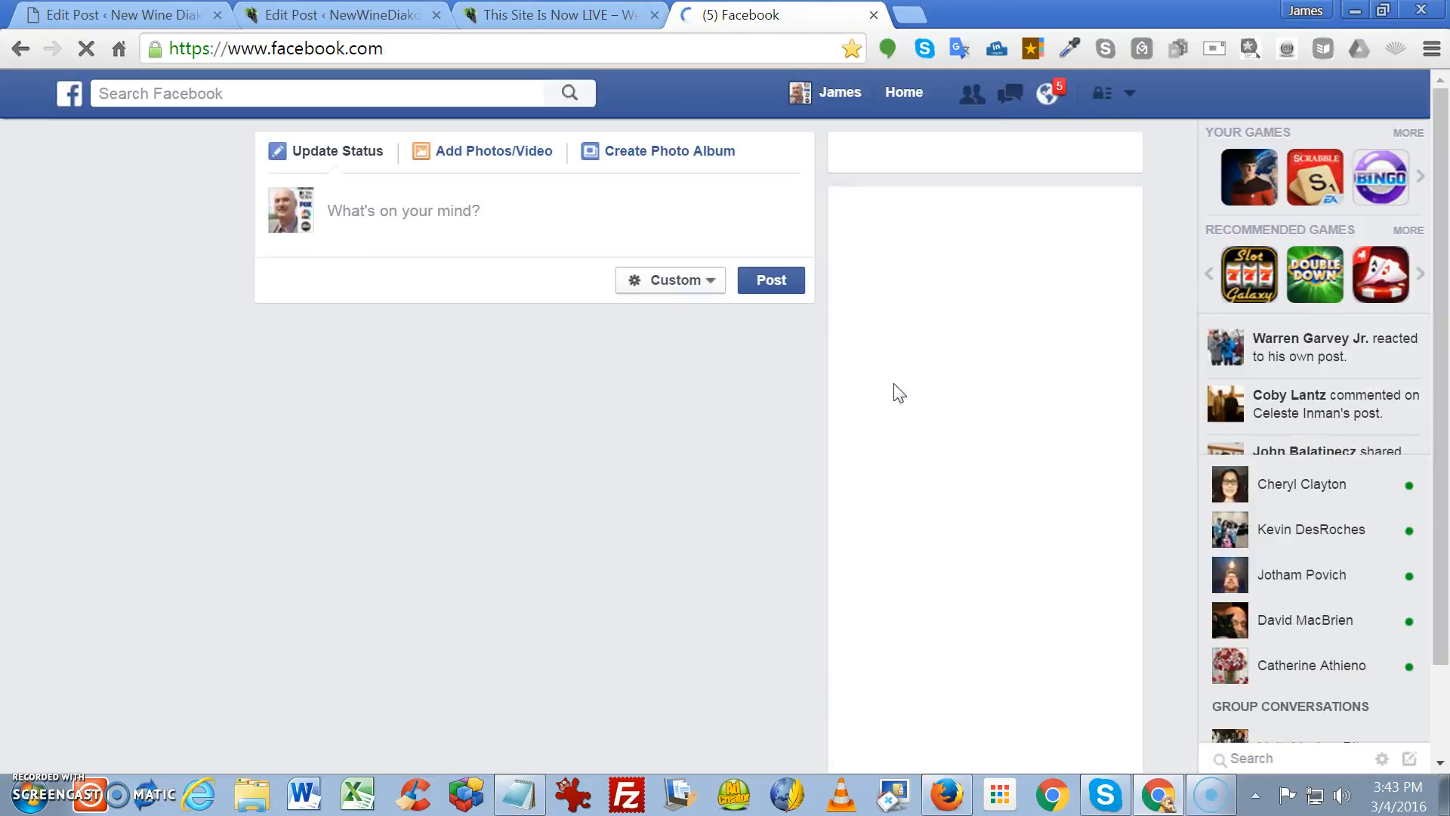
# Search Facebook for "new wine" and open the New Wine Diakonia page
pyautogui.click(169, 93)
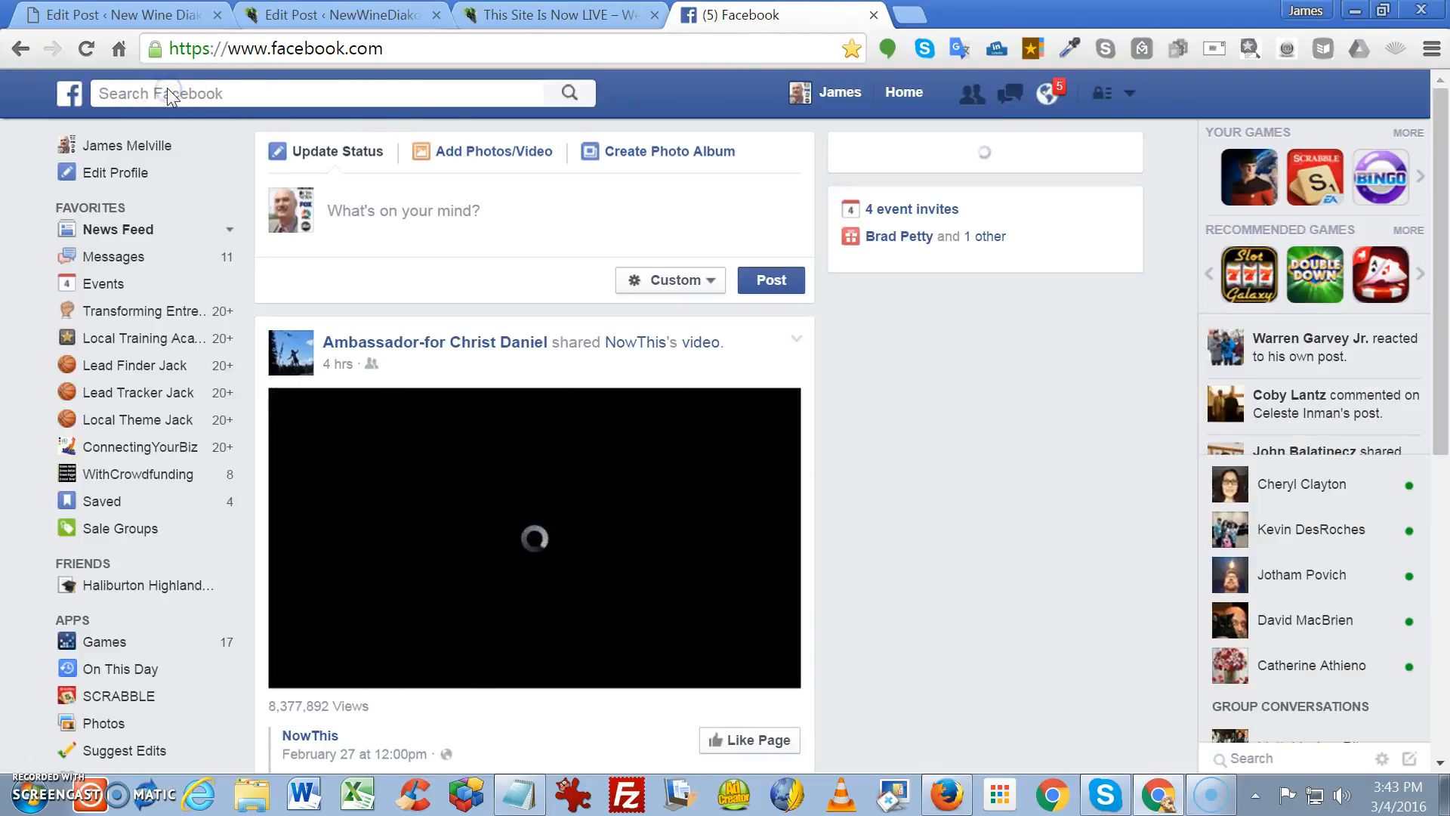
pyautogui.write('n')
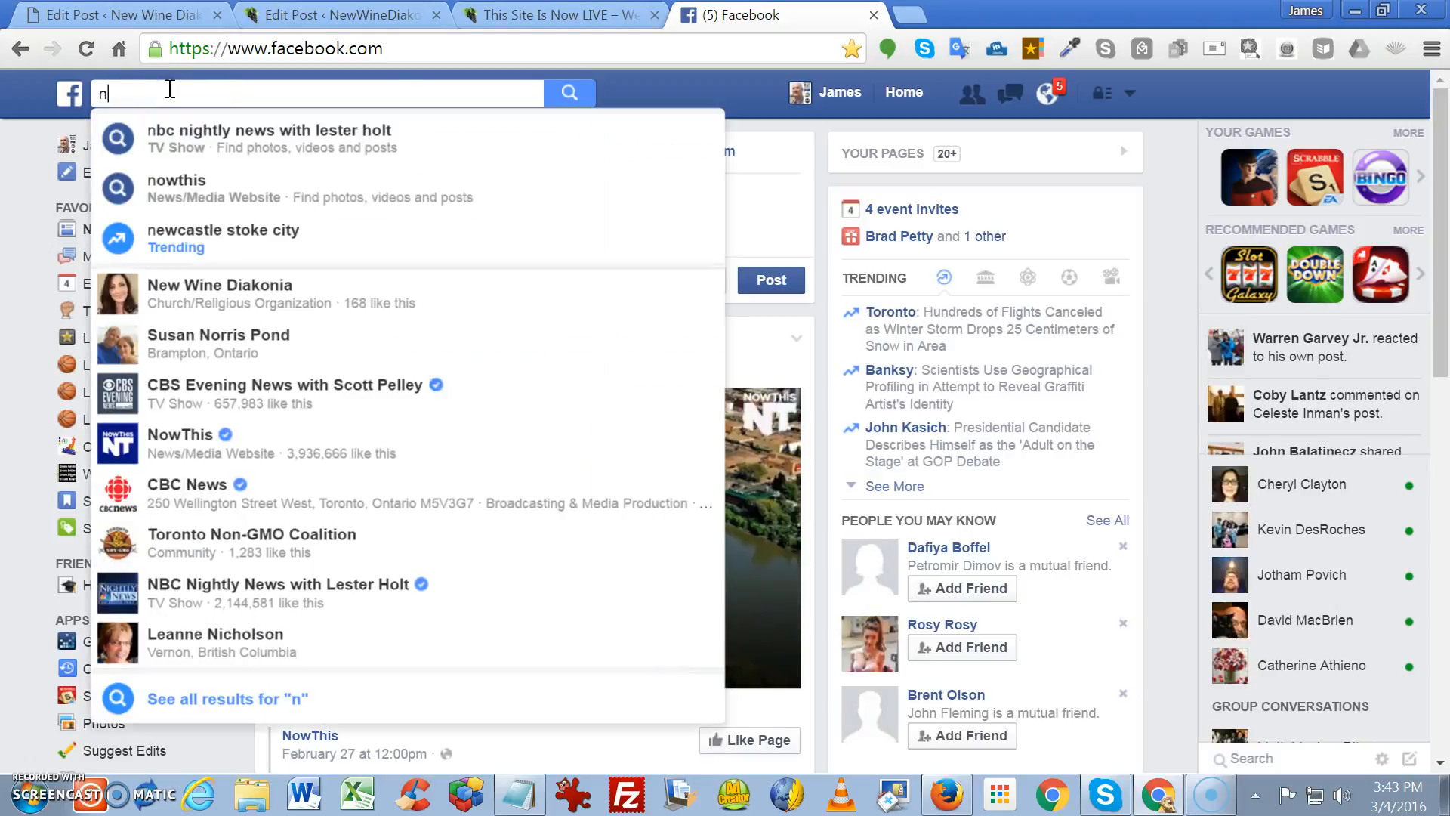
pyautogui.write('ew wine')
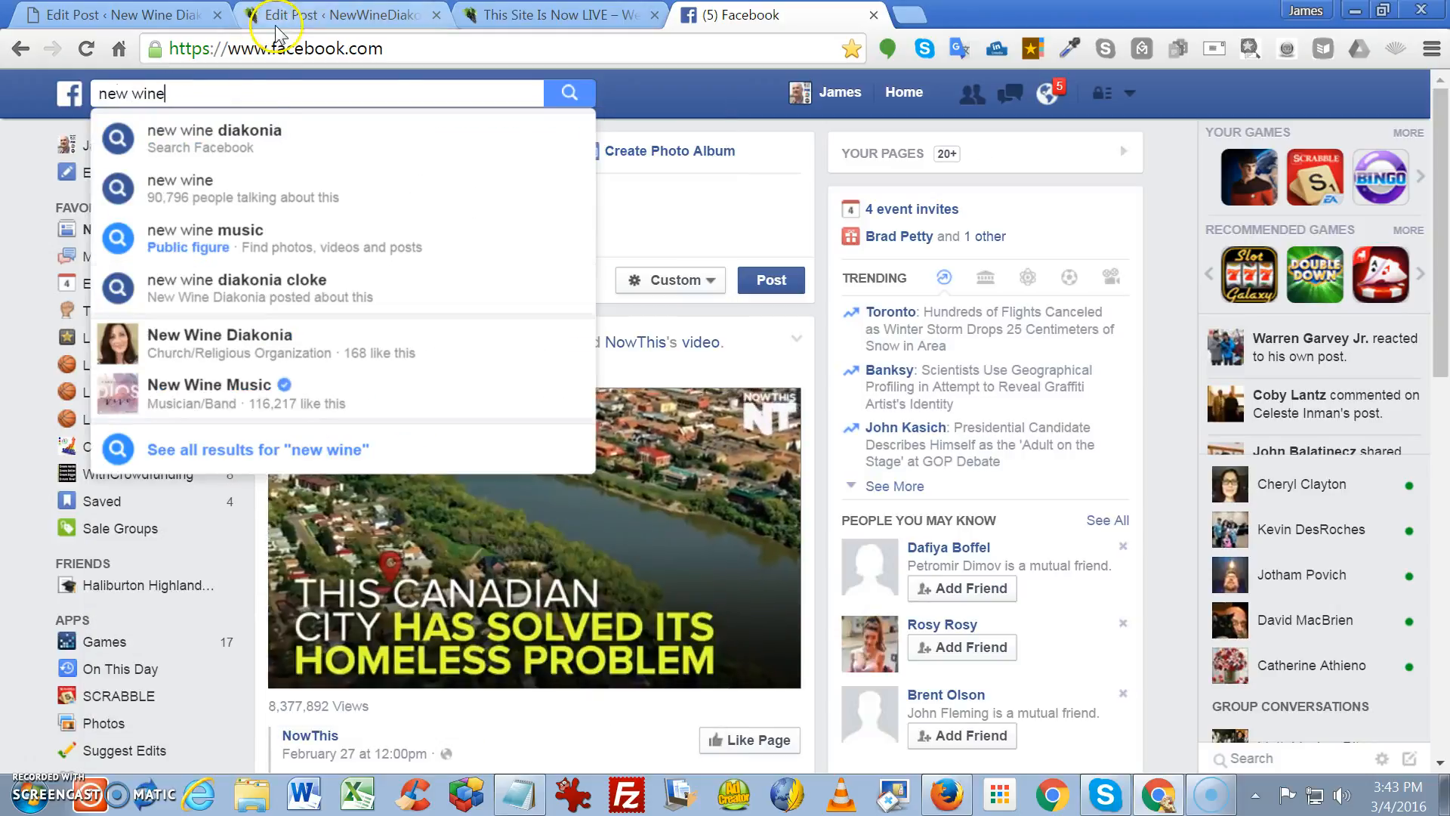
pyautogui.click(205, 336)
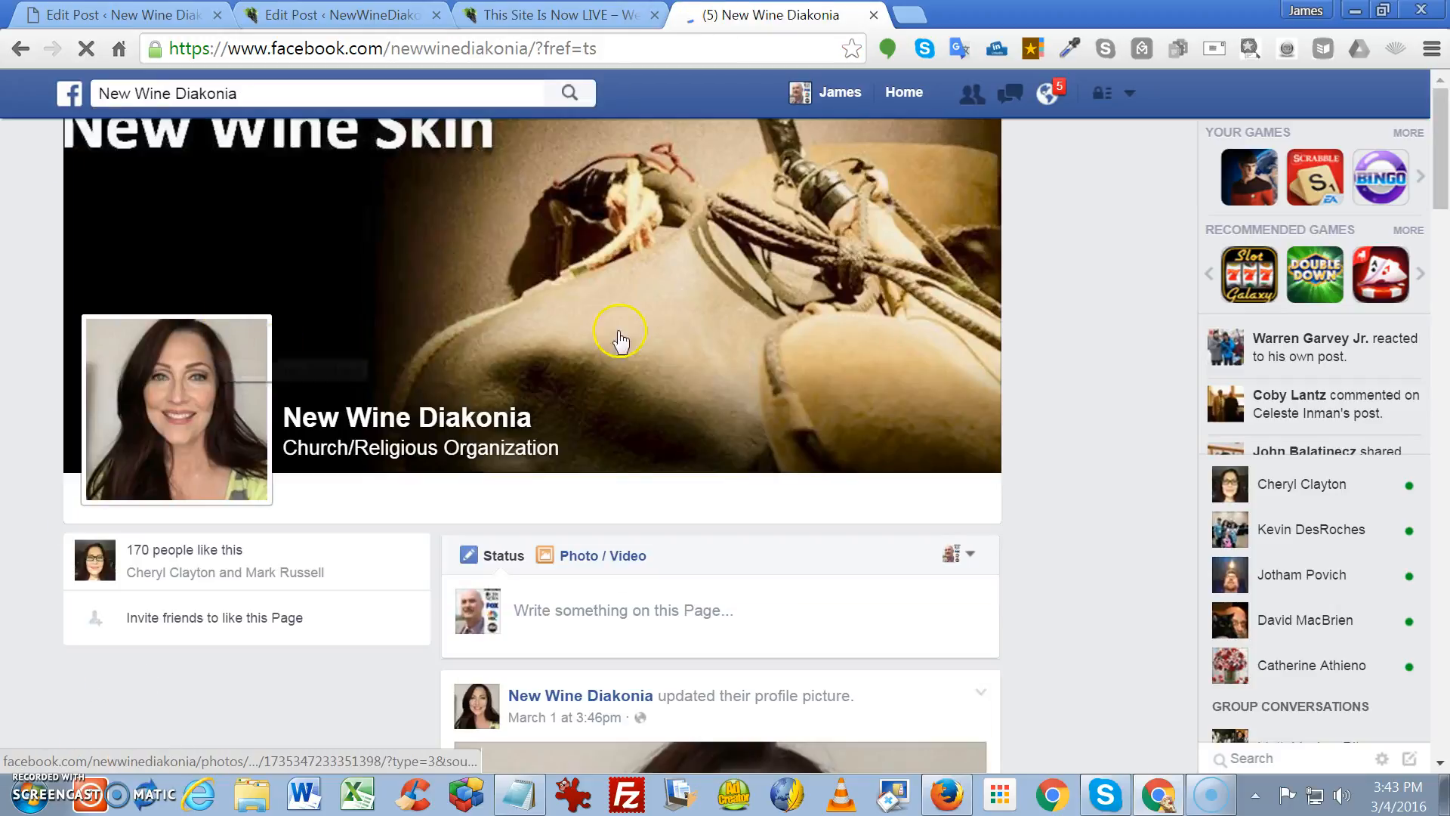
# Copy the full address of the published welcome post and paste it into a new status on the New Wine Diakonia Facebook page
pyautogui.click(519, 14)
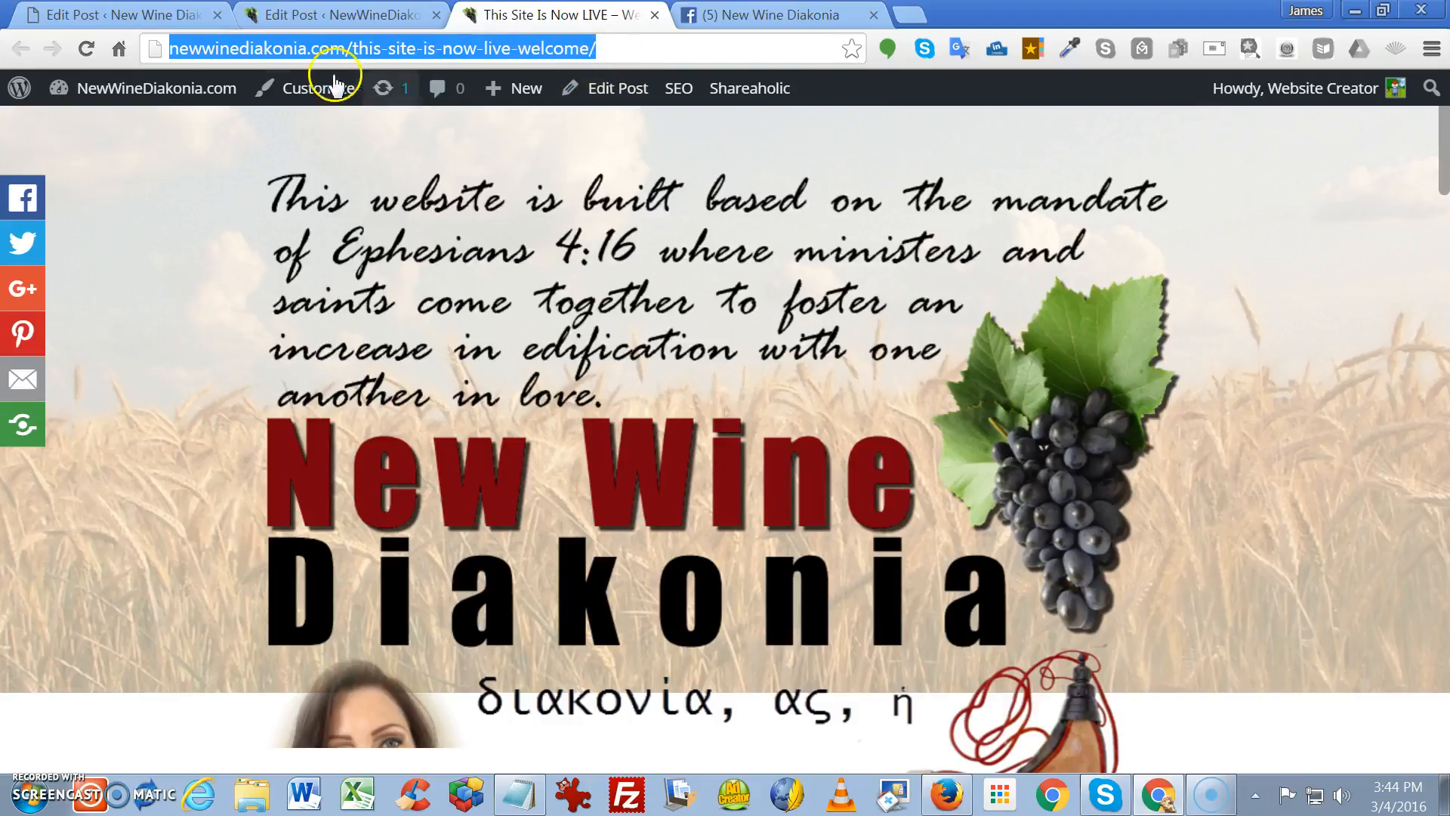
pyautogui.click(179, 47)
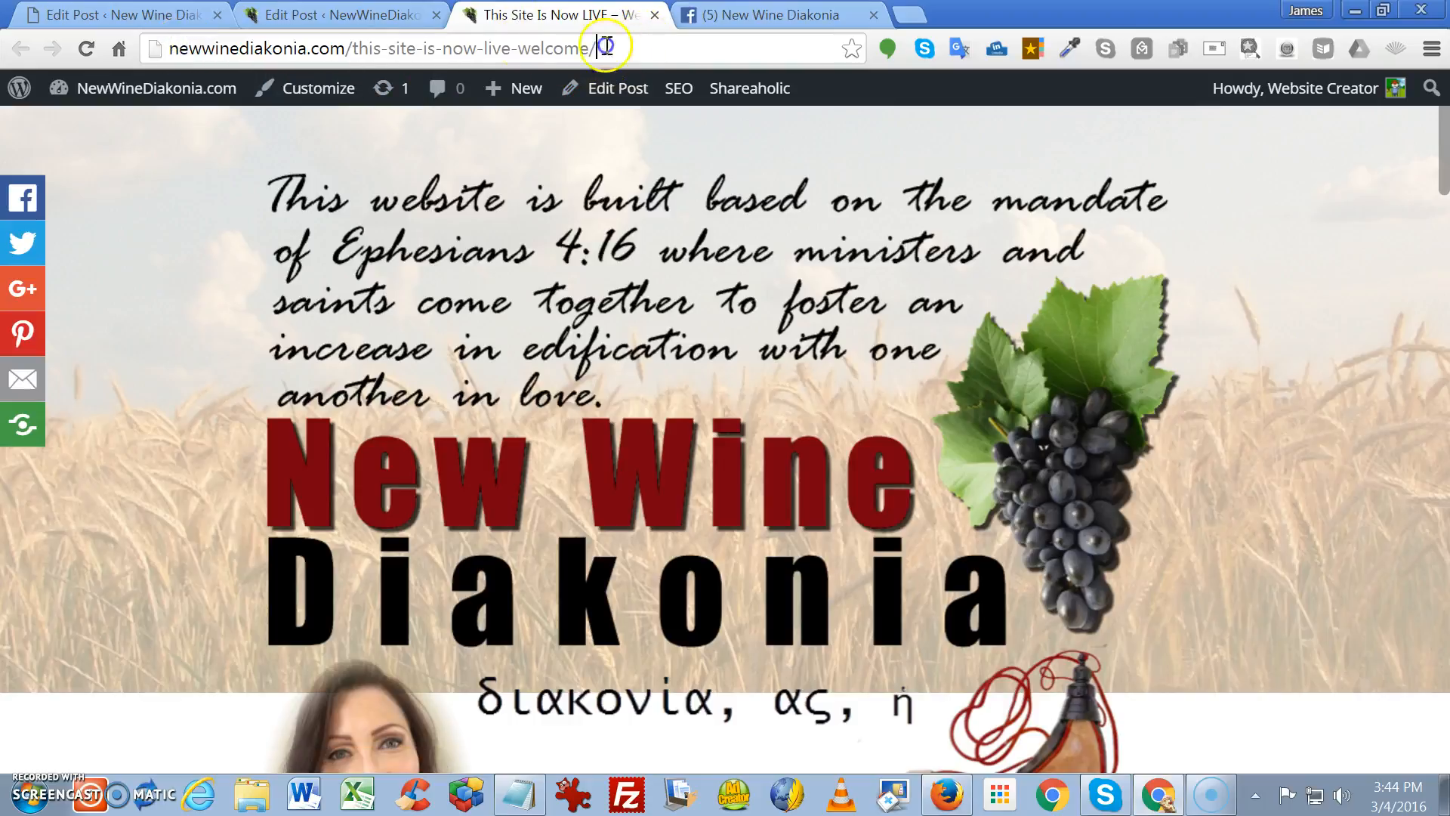
pyautogui.moveTo(604, 47); pyautogui.dragTo(87, 49)
pyautogui.hotkey('ctrl', 'c')
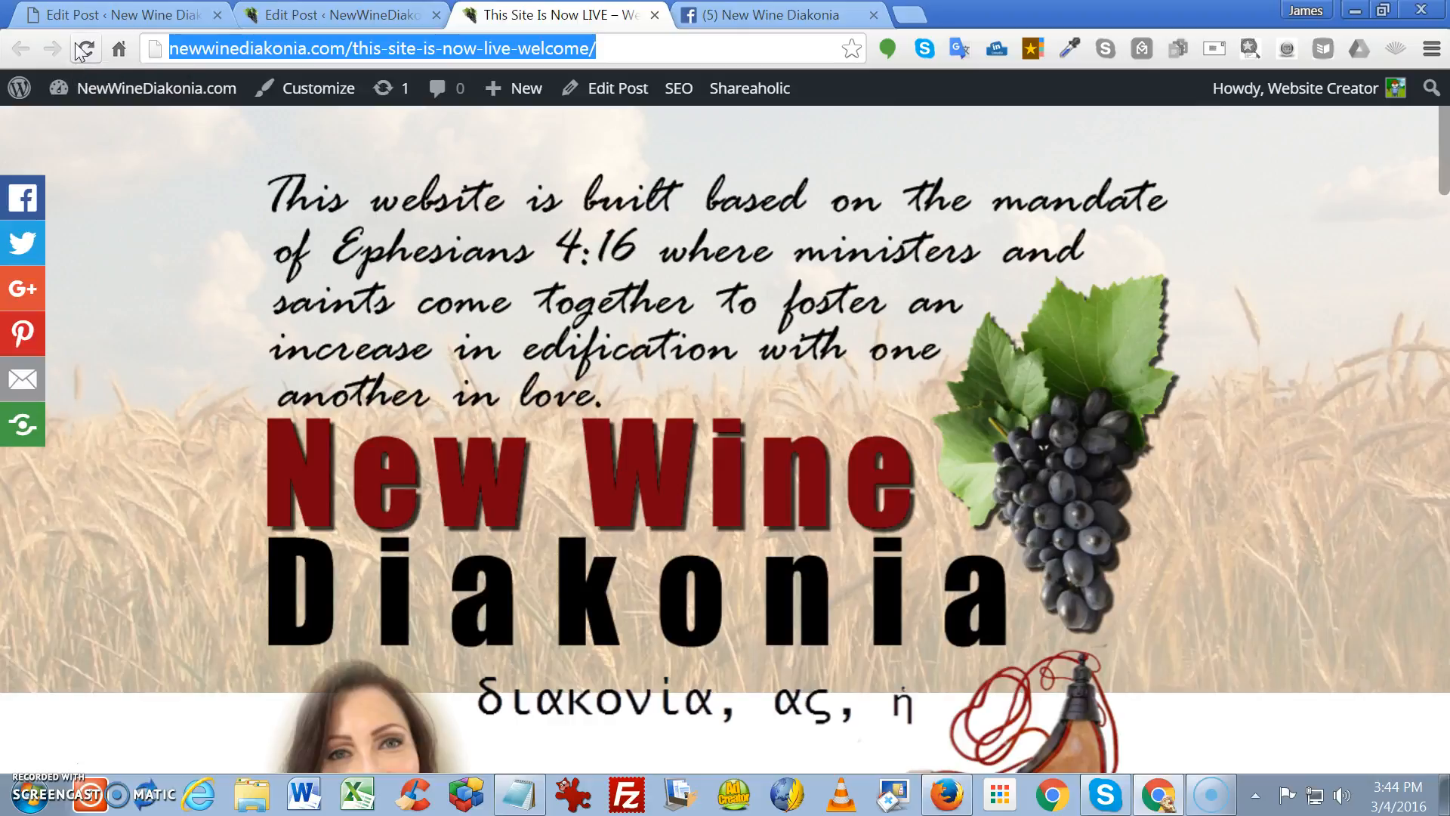
pyautogui.click(729, 14)
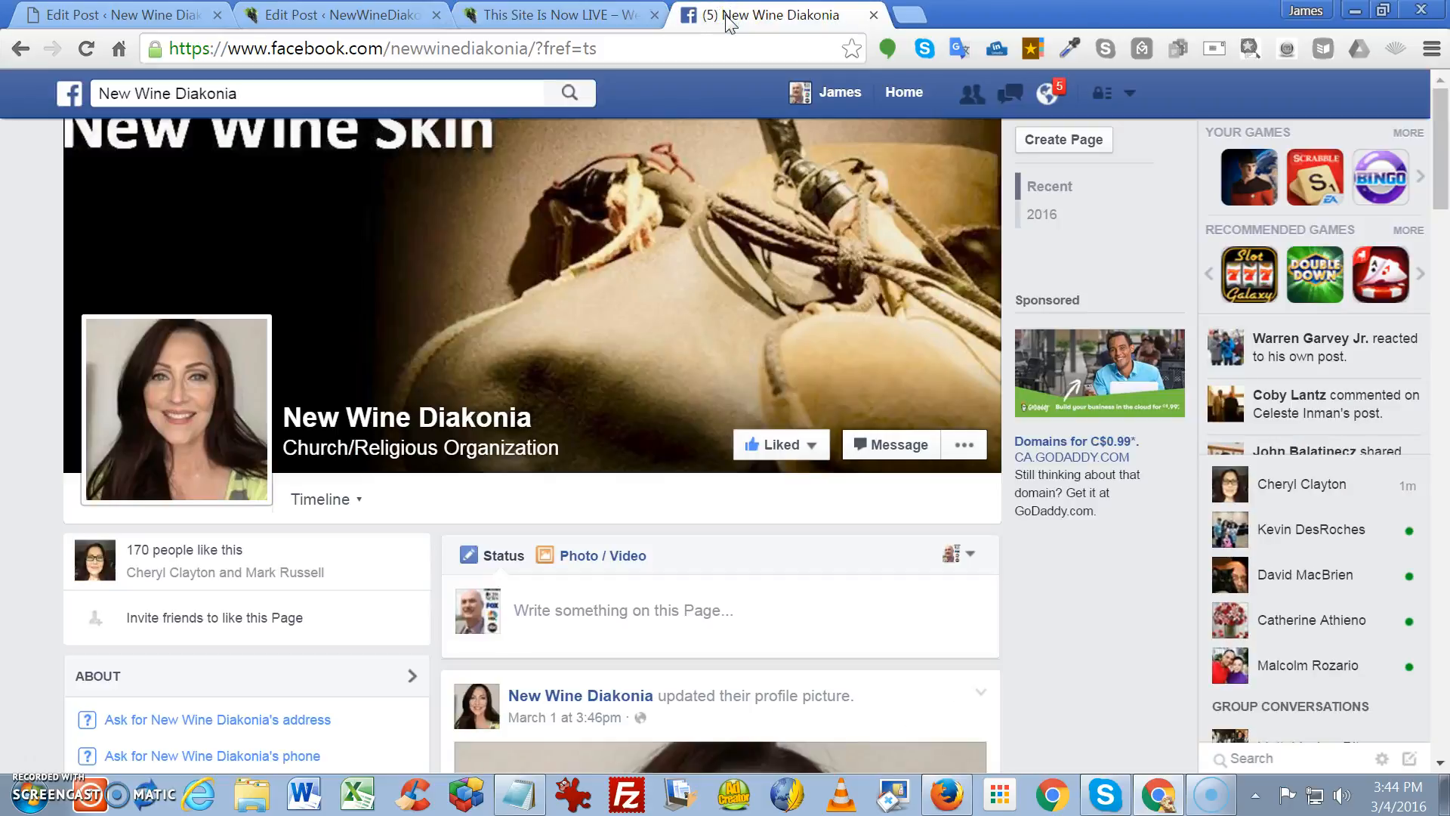
pyautogui.click(566, 612)
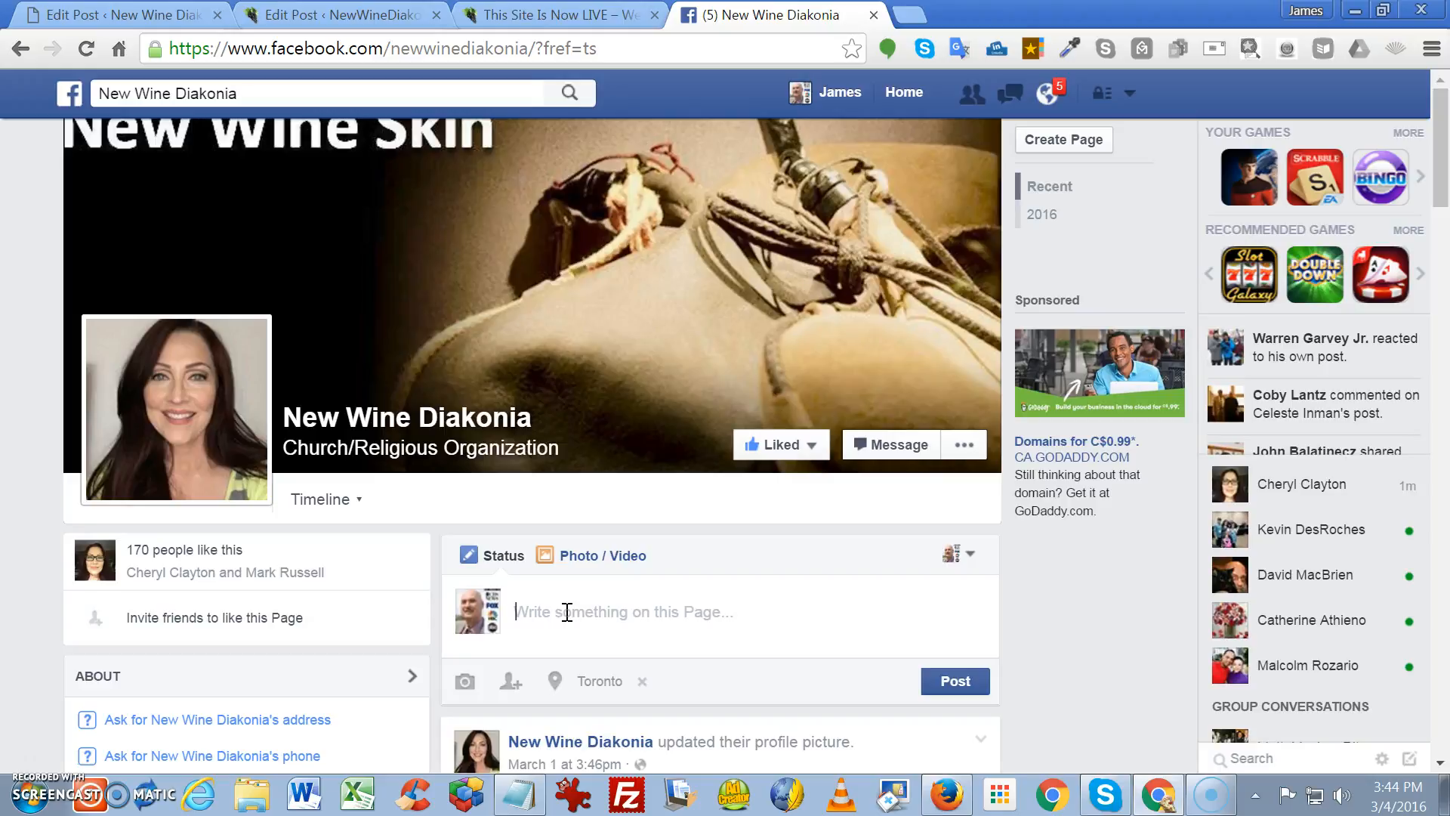
pyautogui.hotkey('ctrl', 'v')
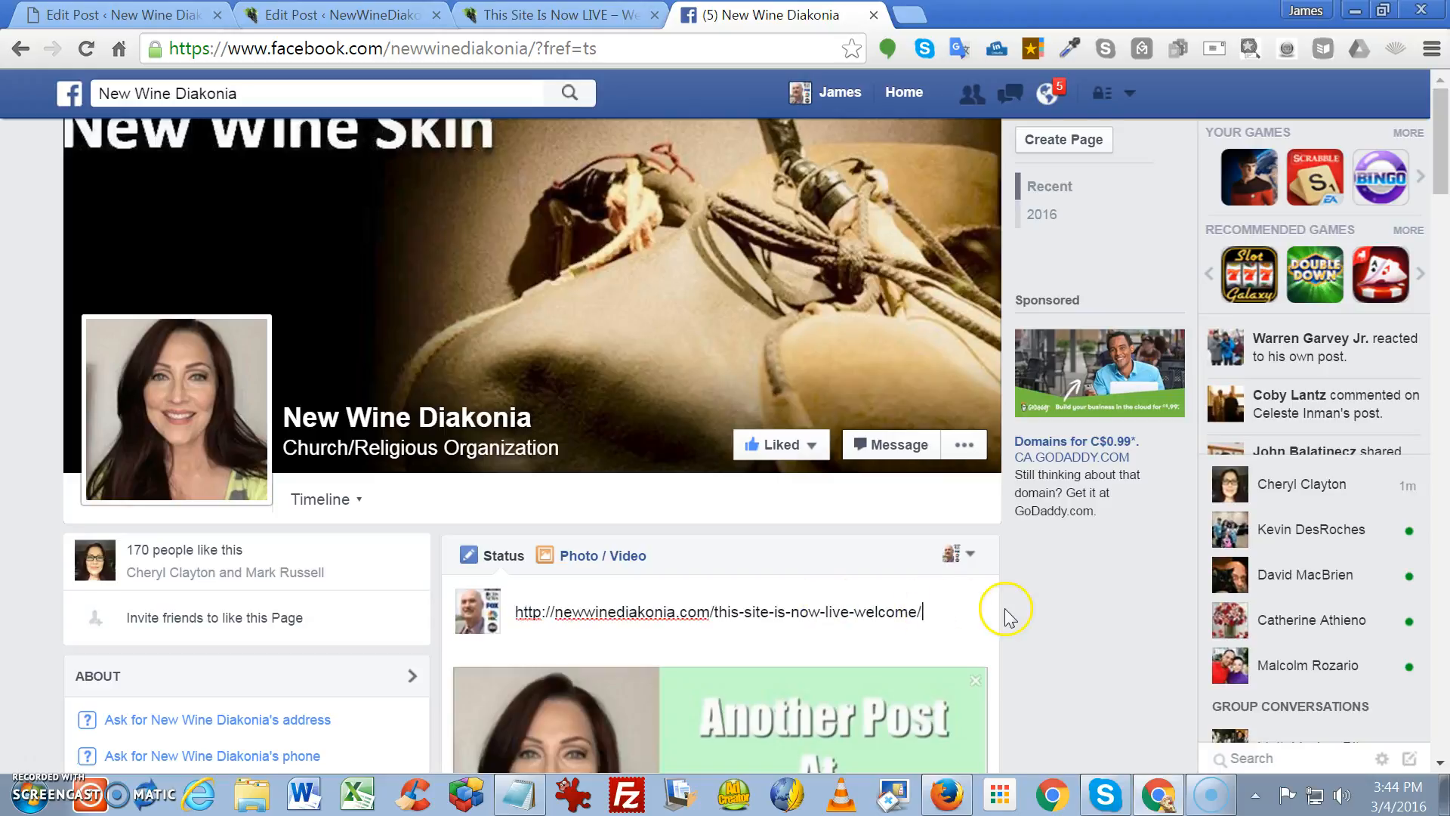
# Add a note two lines below the pasted link saying its author asked for it to be posted "here for her for the first time..."
pyautogui.scroll(-7, 1004, 608)
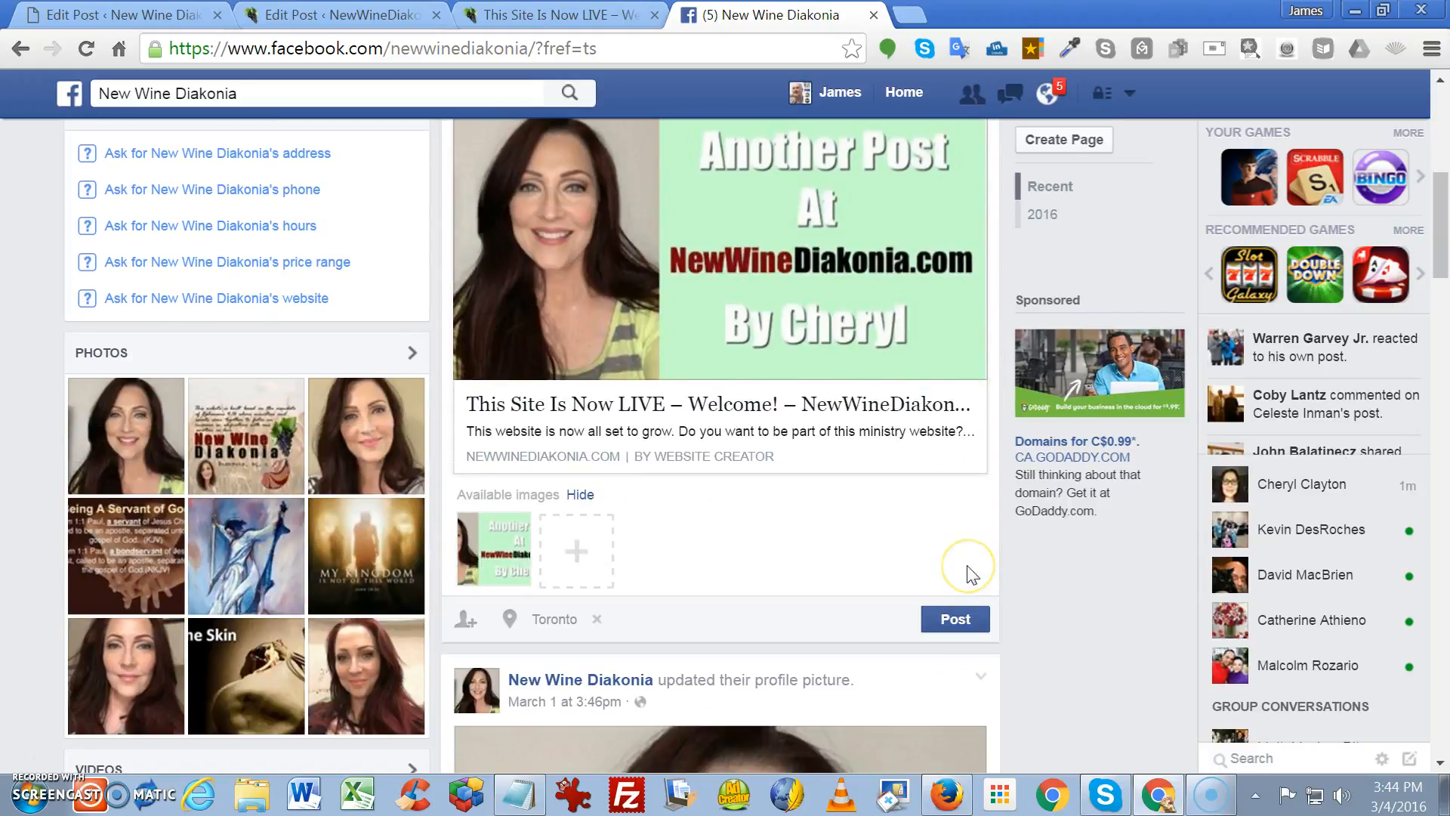
pyautogui.moveTo(660, 454); pyautogui.dragTo(942, 499)
pyautogui.scroll(6, 829, 492)
pyautogui.click(944, 496)
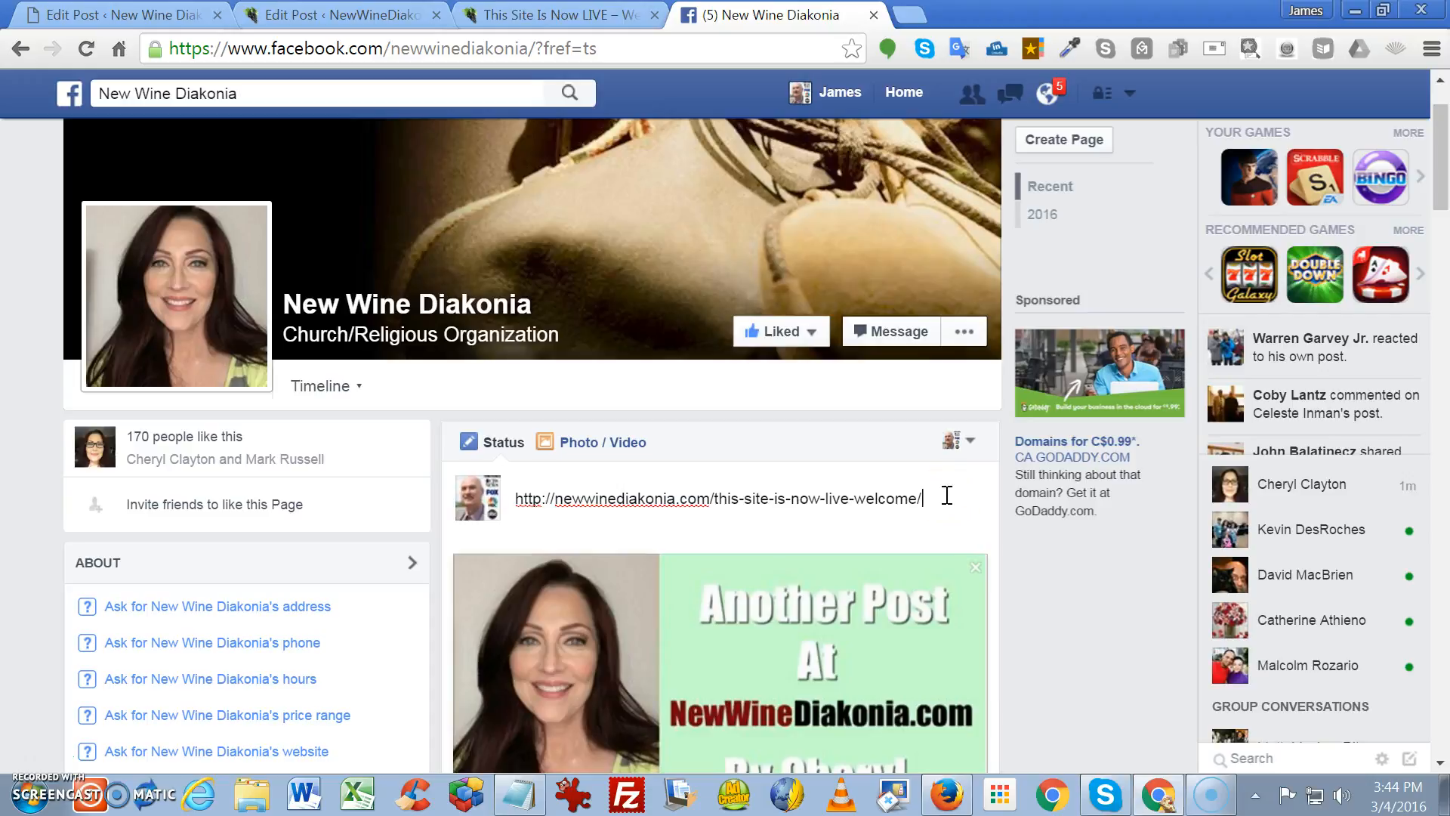
pyautogui.press('Return')
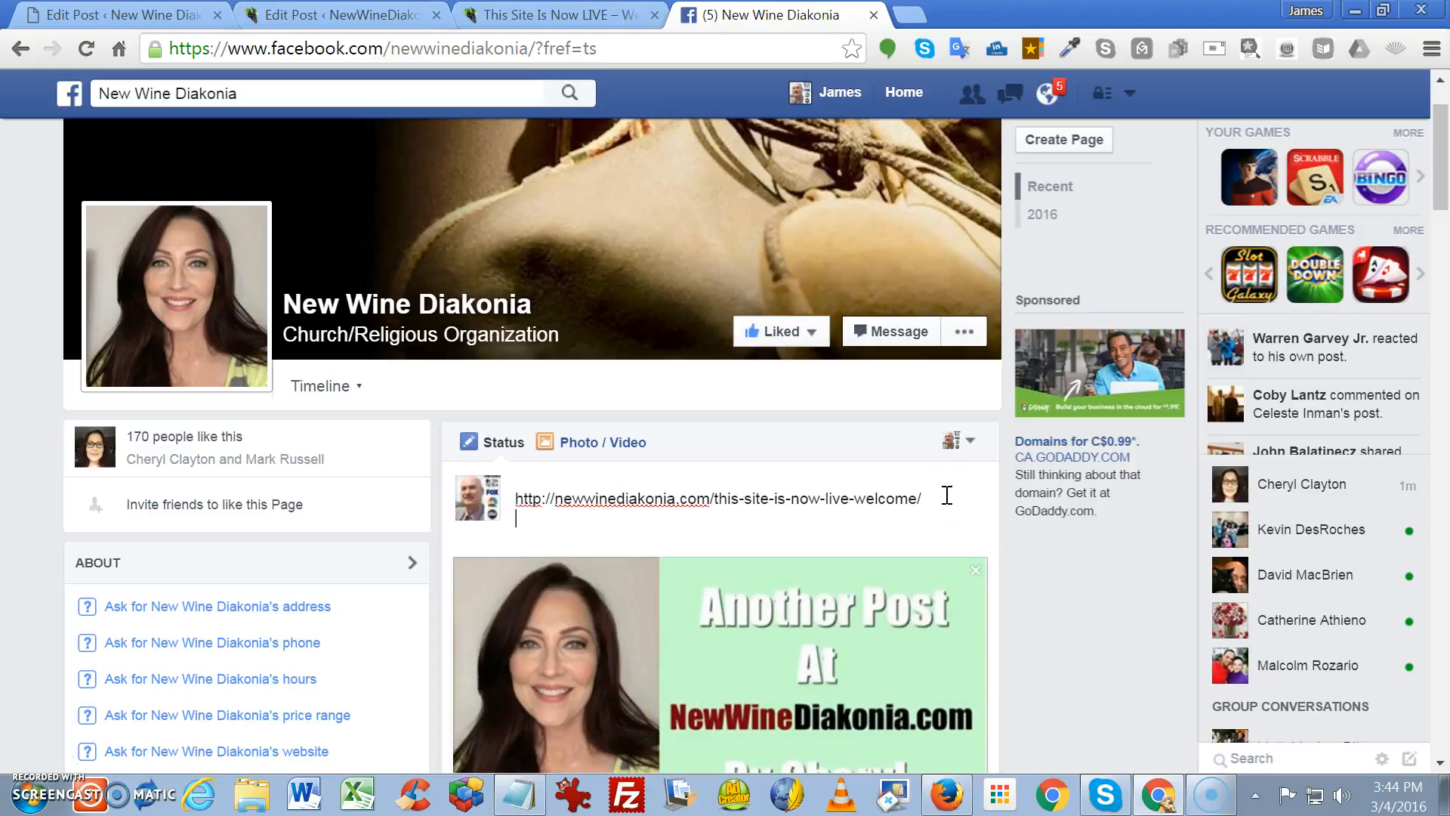
pyautogui.press('Return')
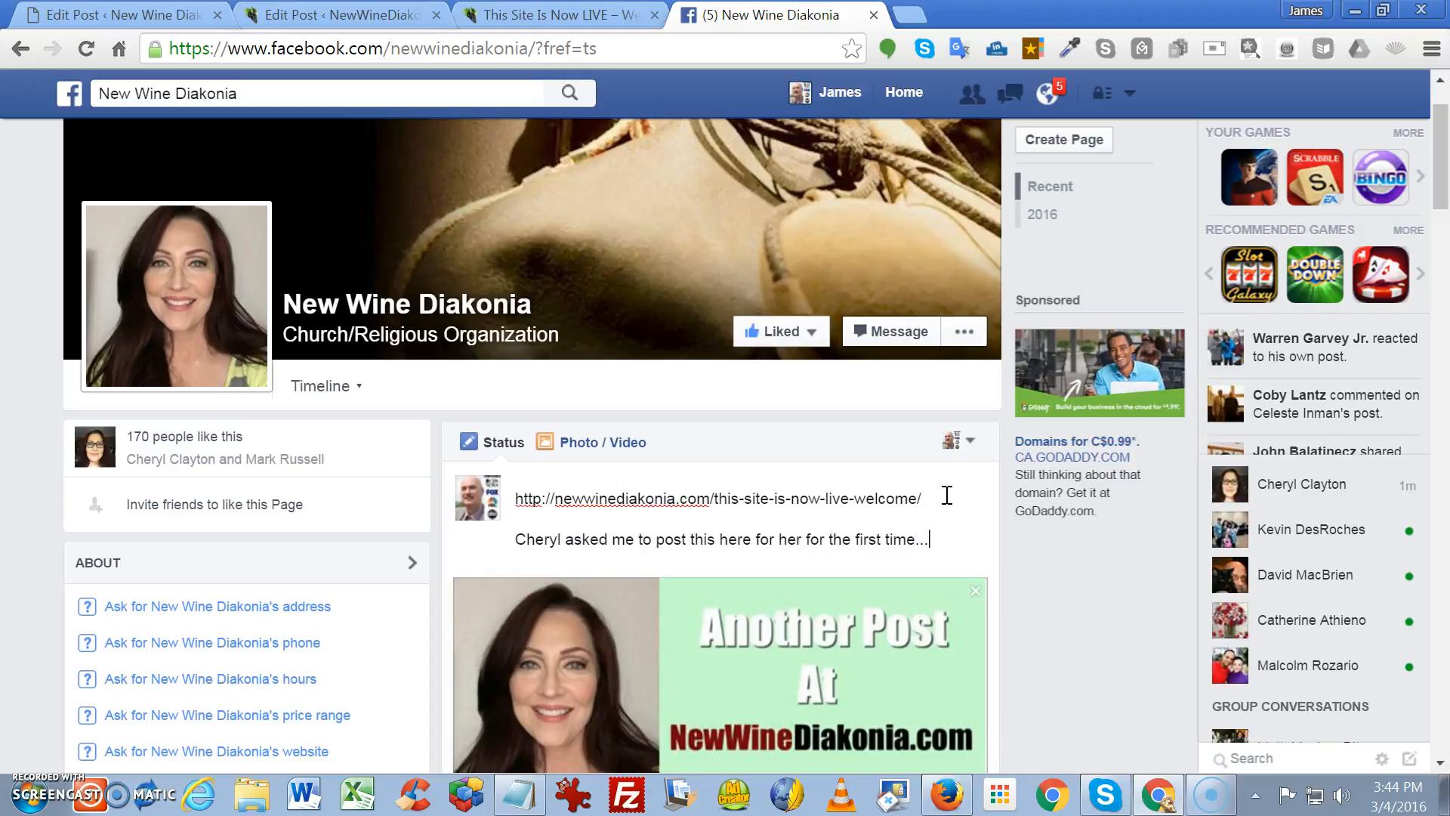
# Check the link preview under the status text and post the status to the New Wine Diakonia page
pyautogui.click(854, 480)
pyautogui.scroll(-5, 1012, 669)
pyautogui.click(654, 411)
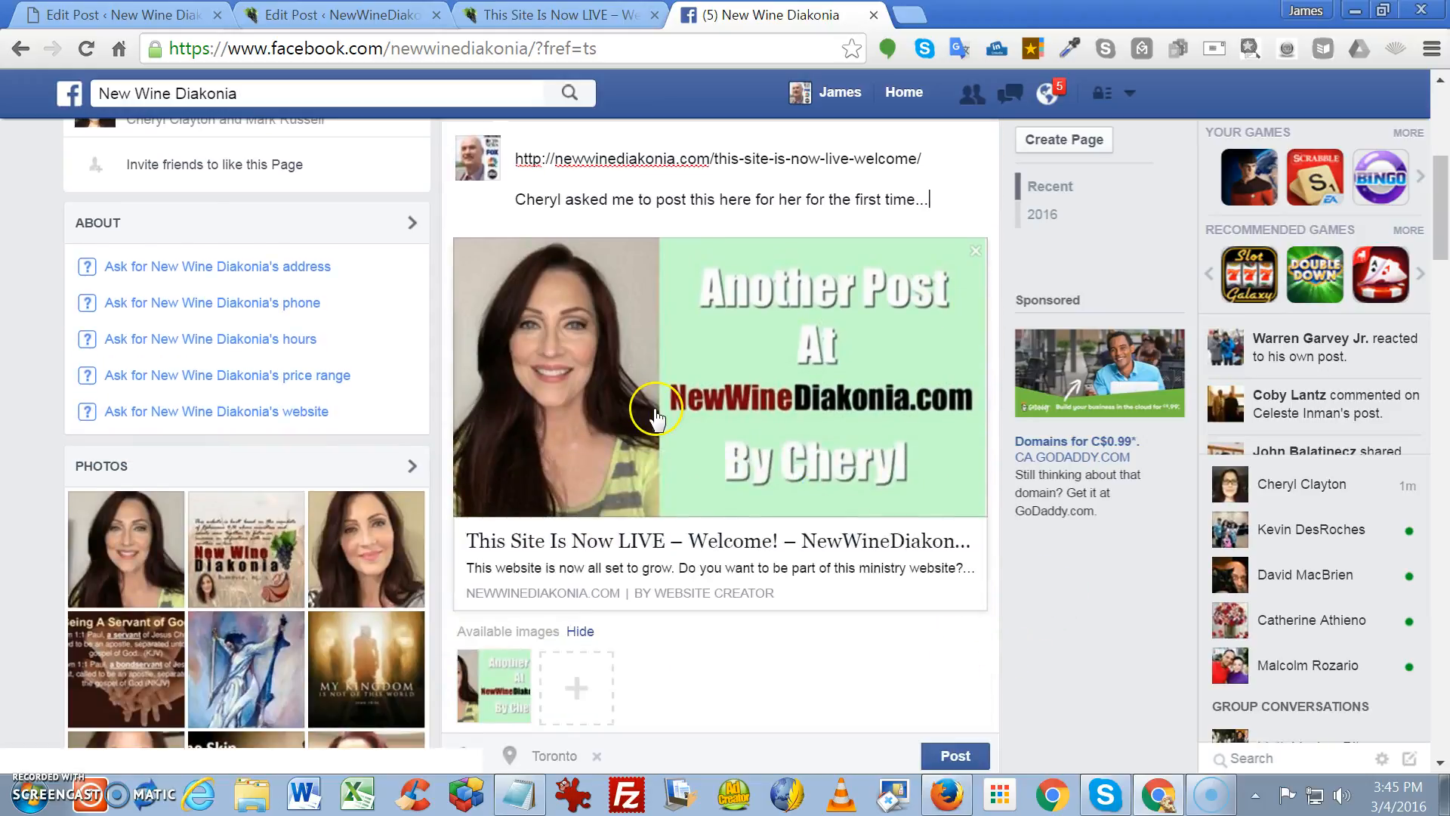
pyautogui.scroll(-2, 831, 589)
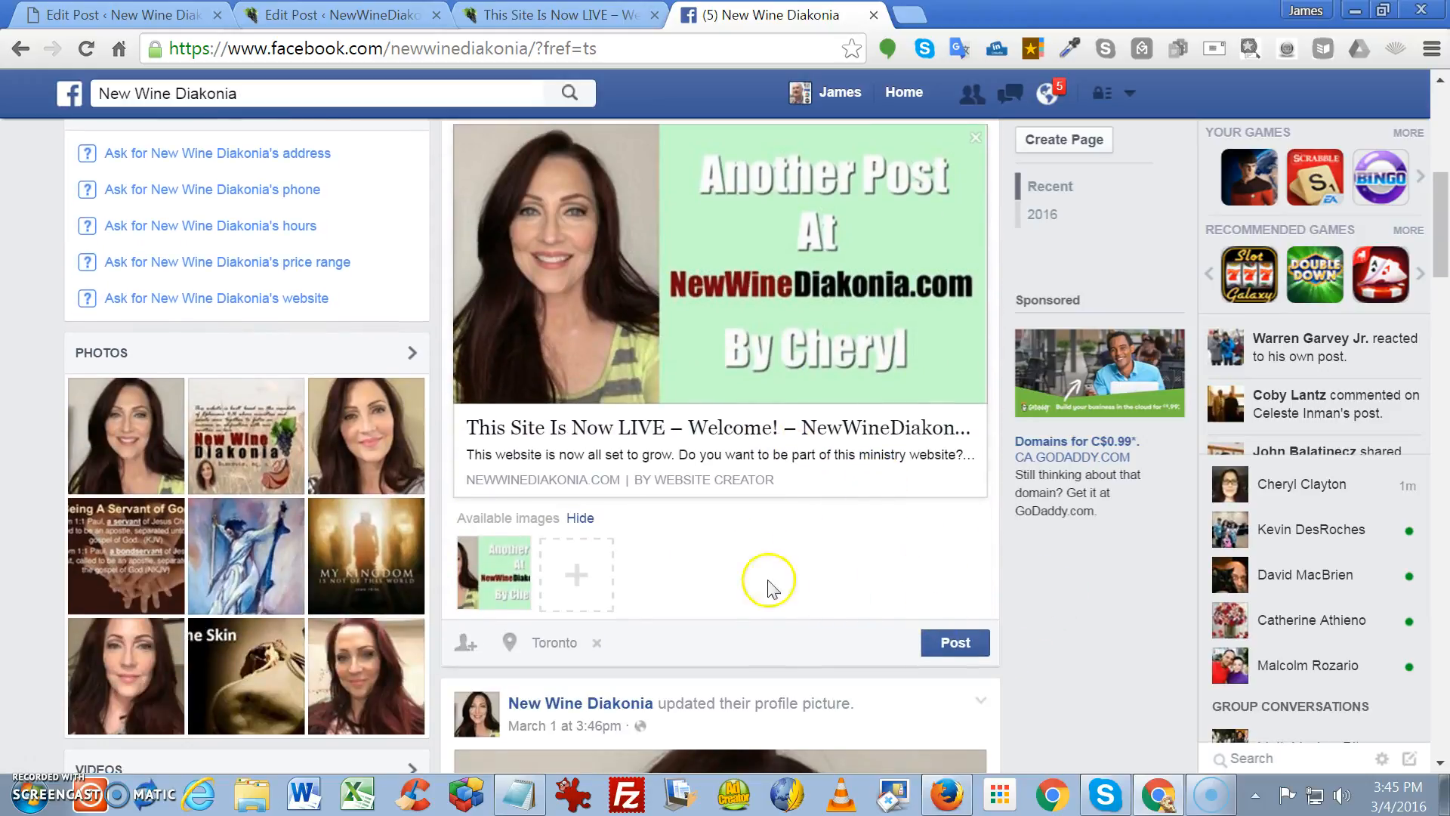
pyautogui.click(945, 643)
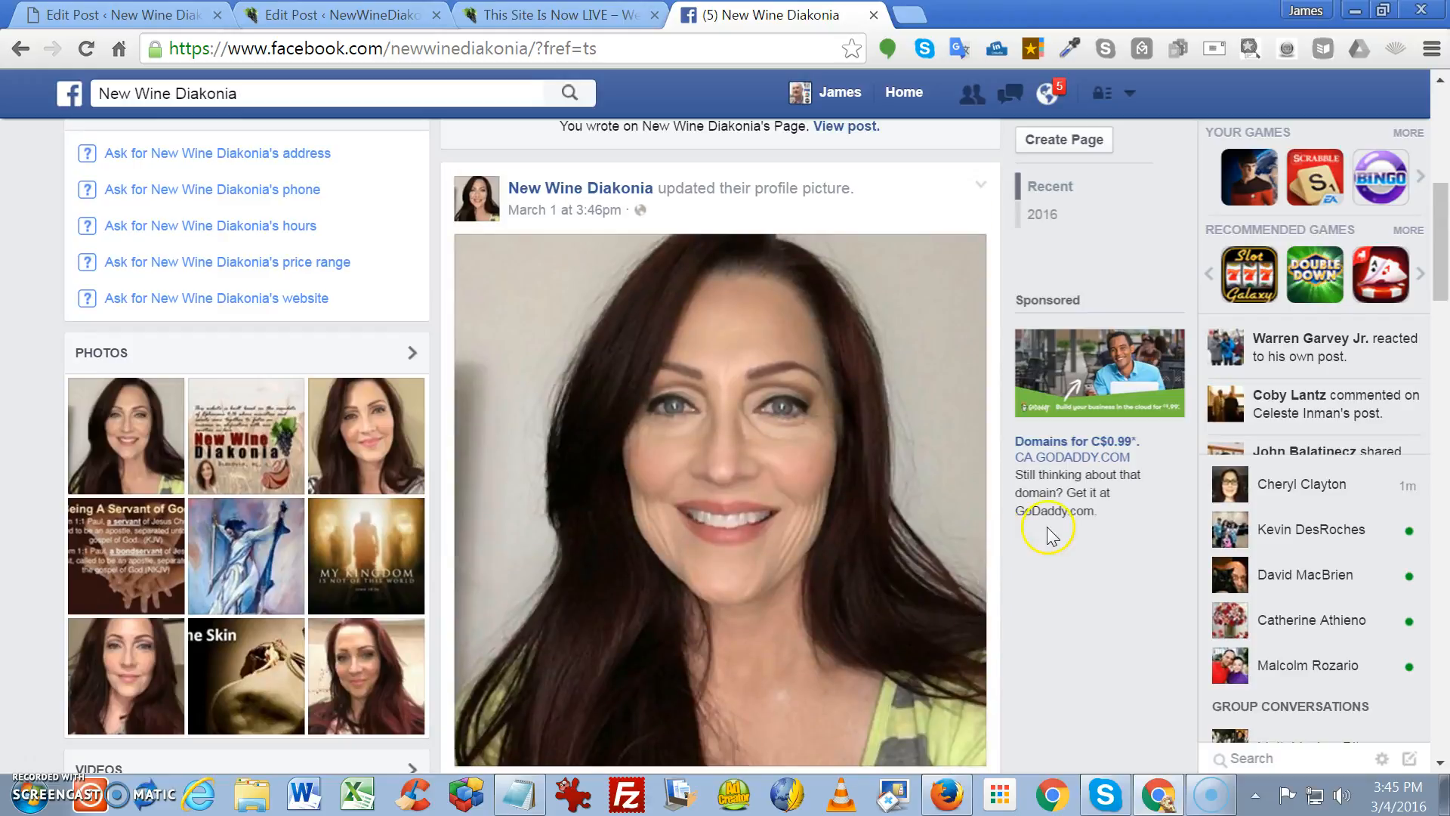
# Look through the New Wine Diakonia timeline and visitor posts for the newly shared link
pyautogui.scroll(-9, 1034, 528)
pyautogui.scroll(6, 1032, 529)
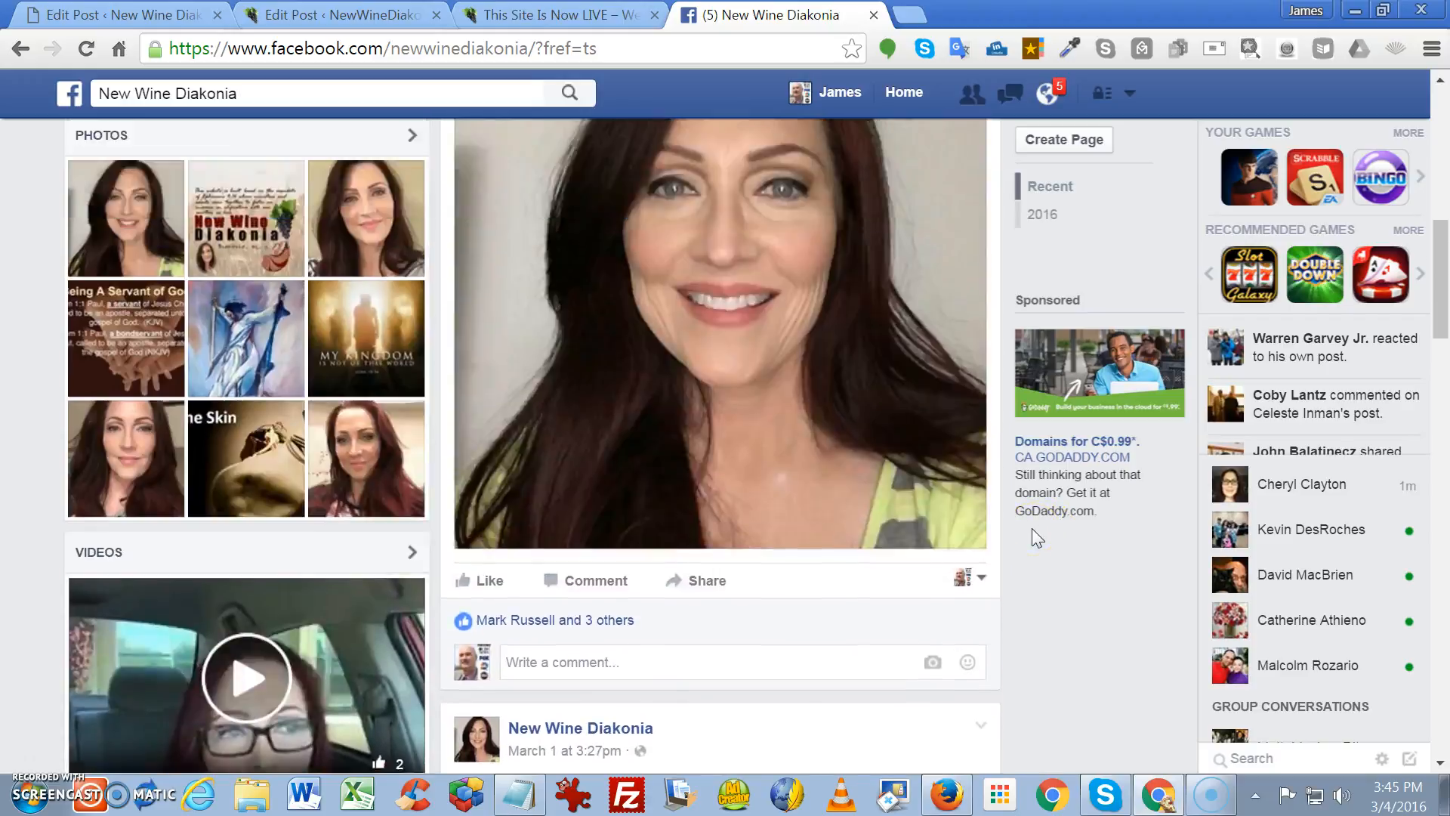
pyautogui.scroll(10, 1032, 527)
pyautogui.scroll(-3, 928, 555)
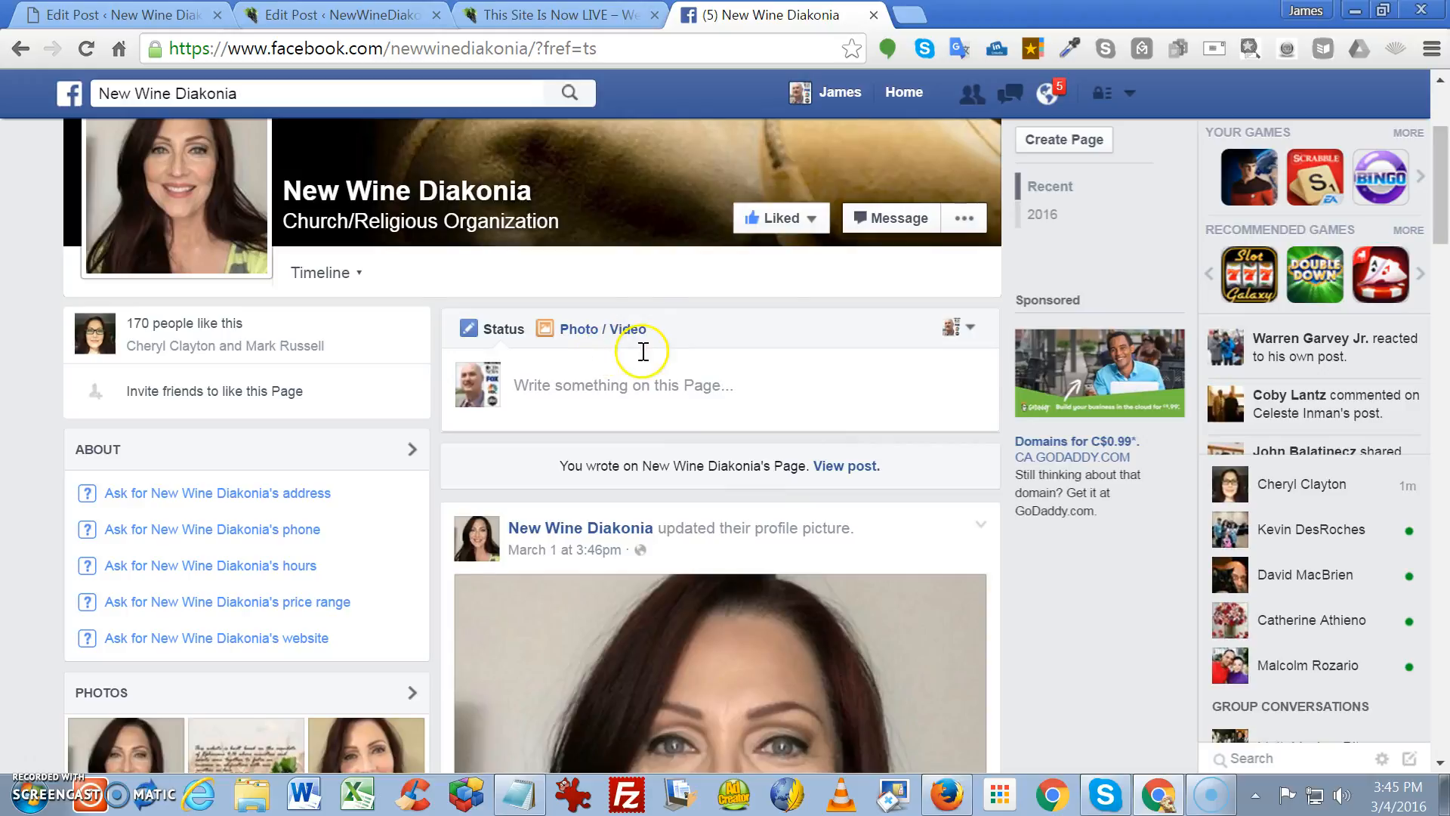
pyautogui.scroll(3, 642, 351)
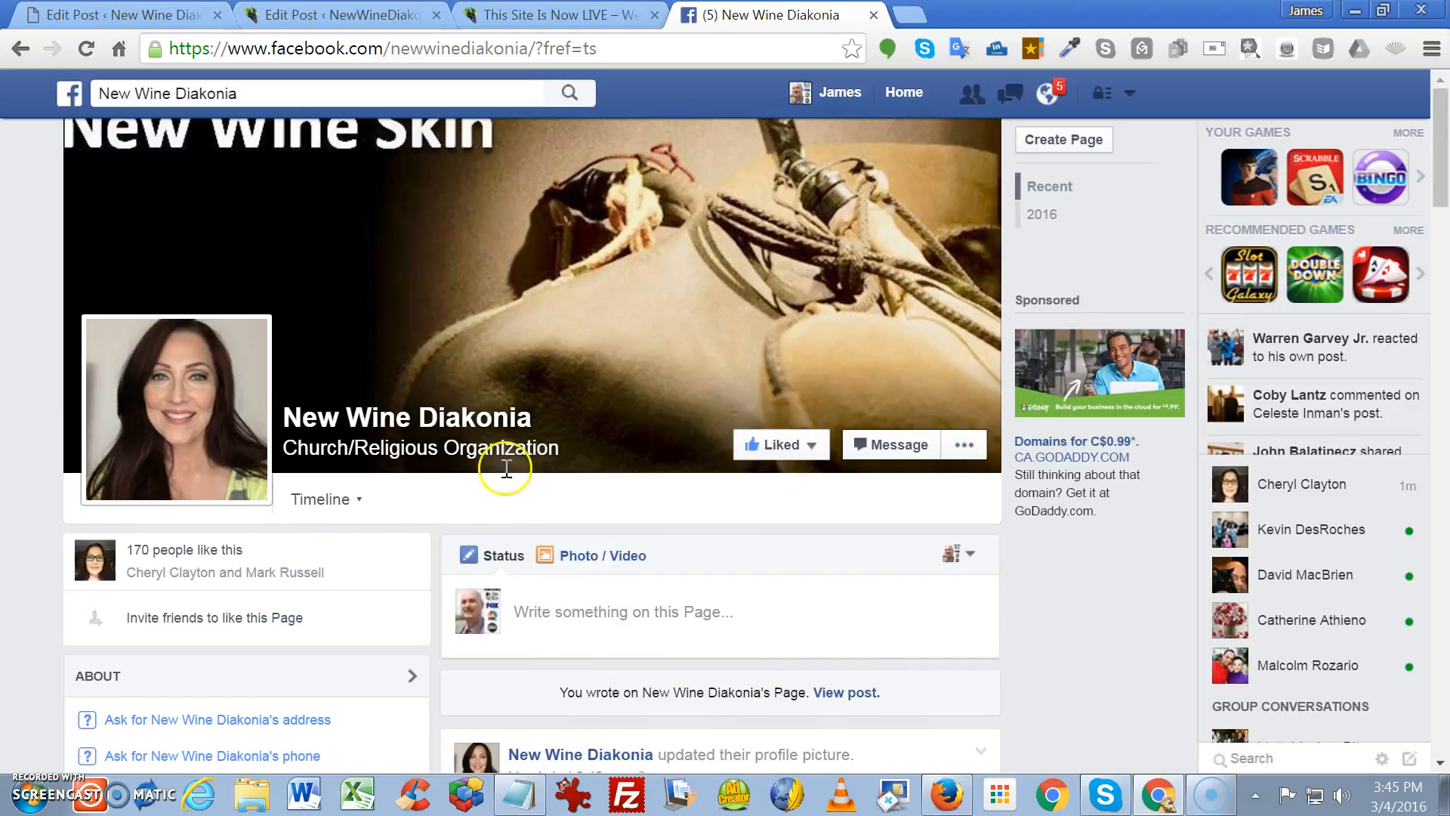
pyautogui.scroll(-20, 792, 544)
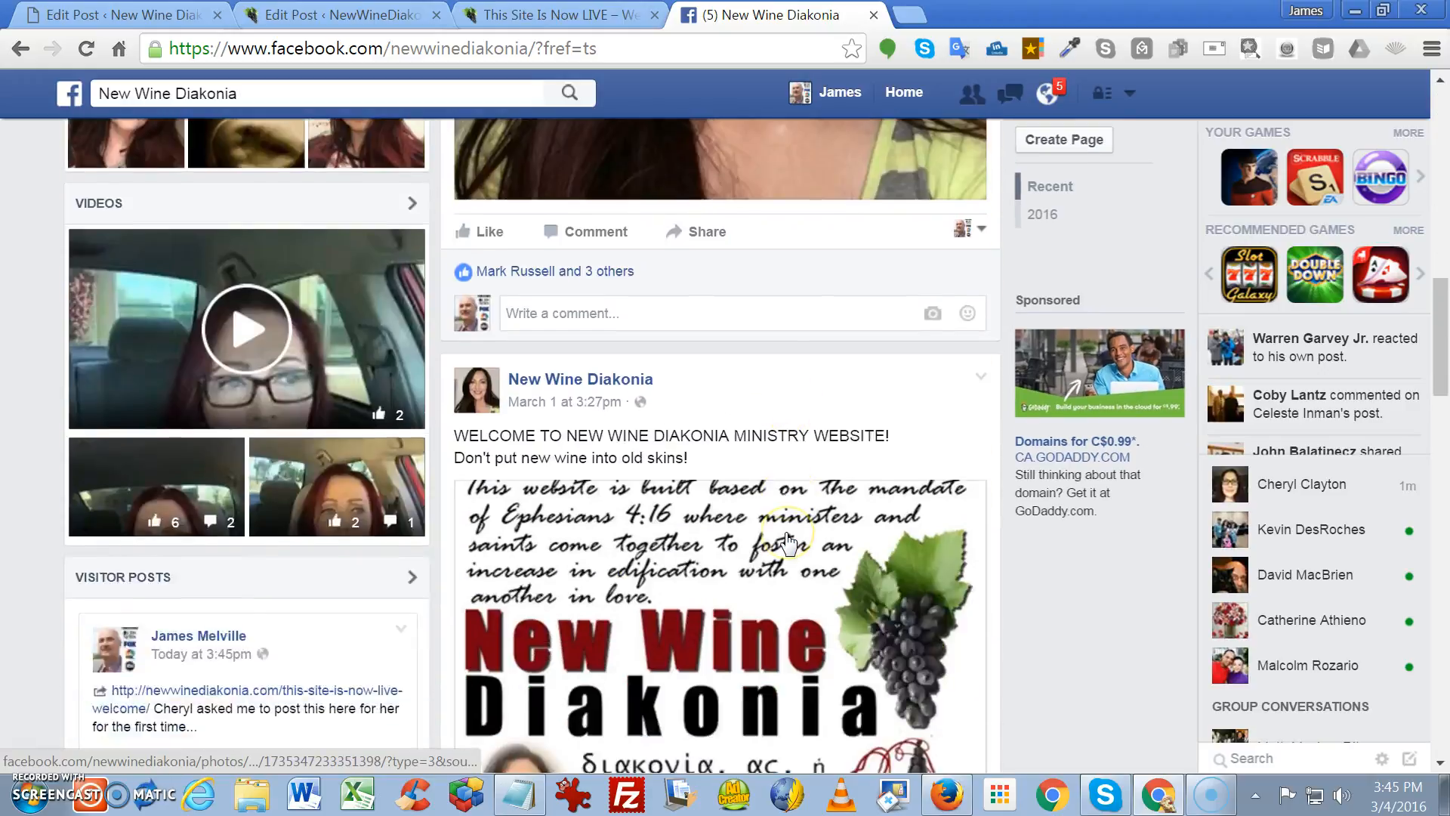
pyautogui.scroll(-15, 786, 532)
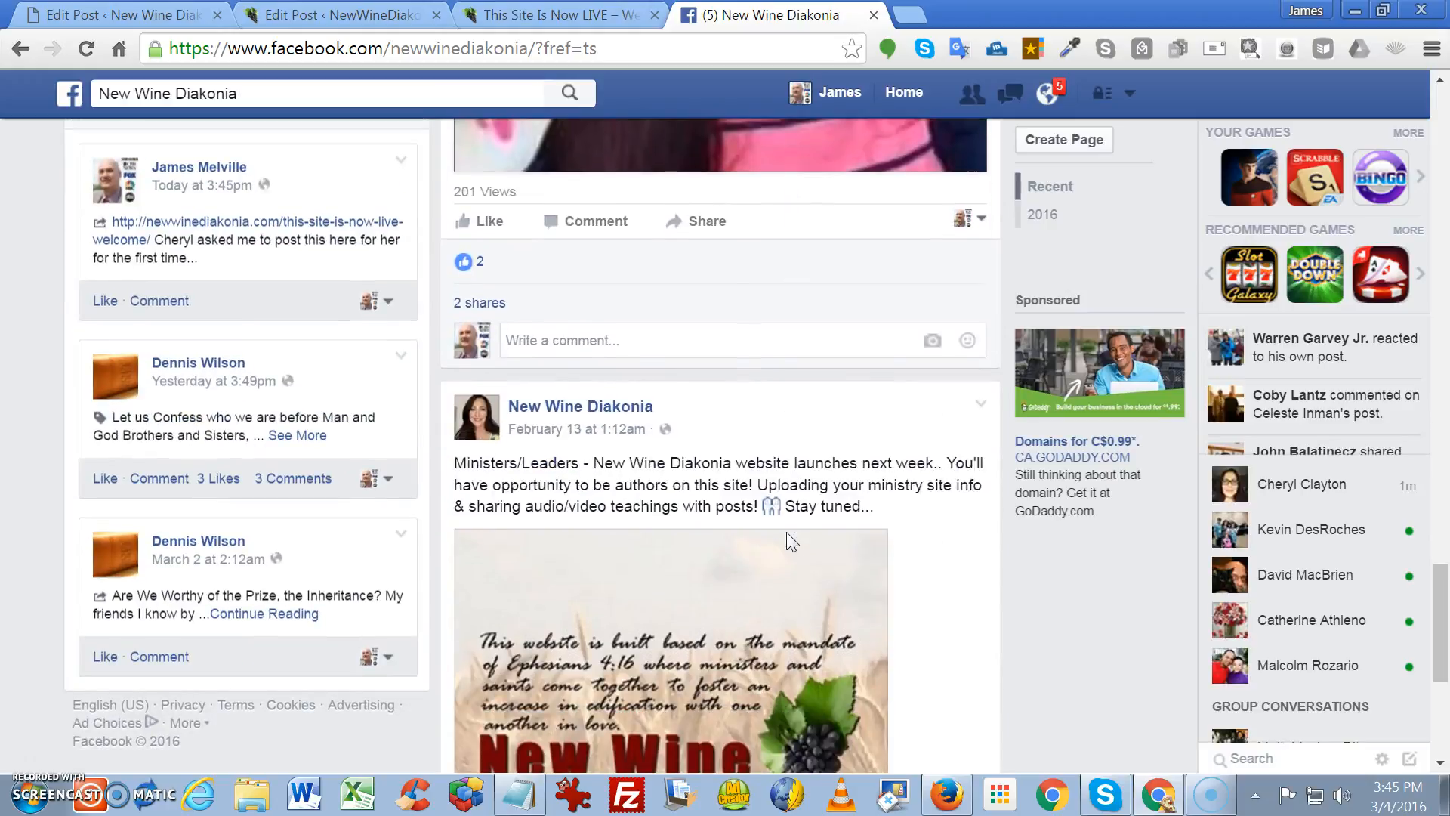
pyautogui.scroll(15, 788, 542)
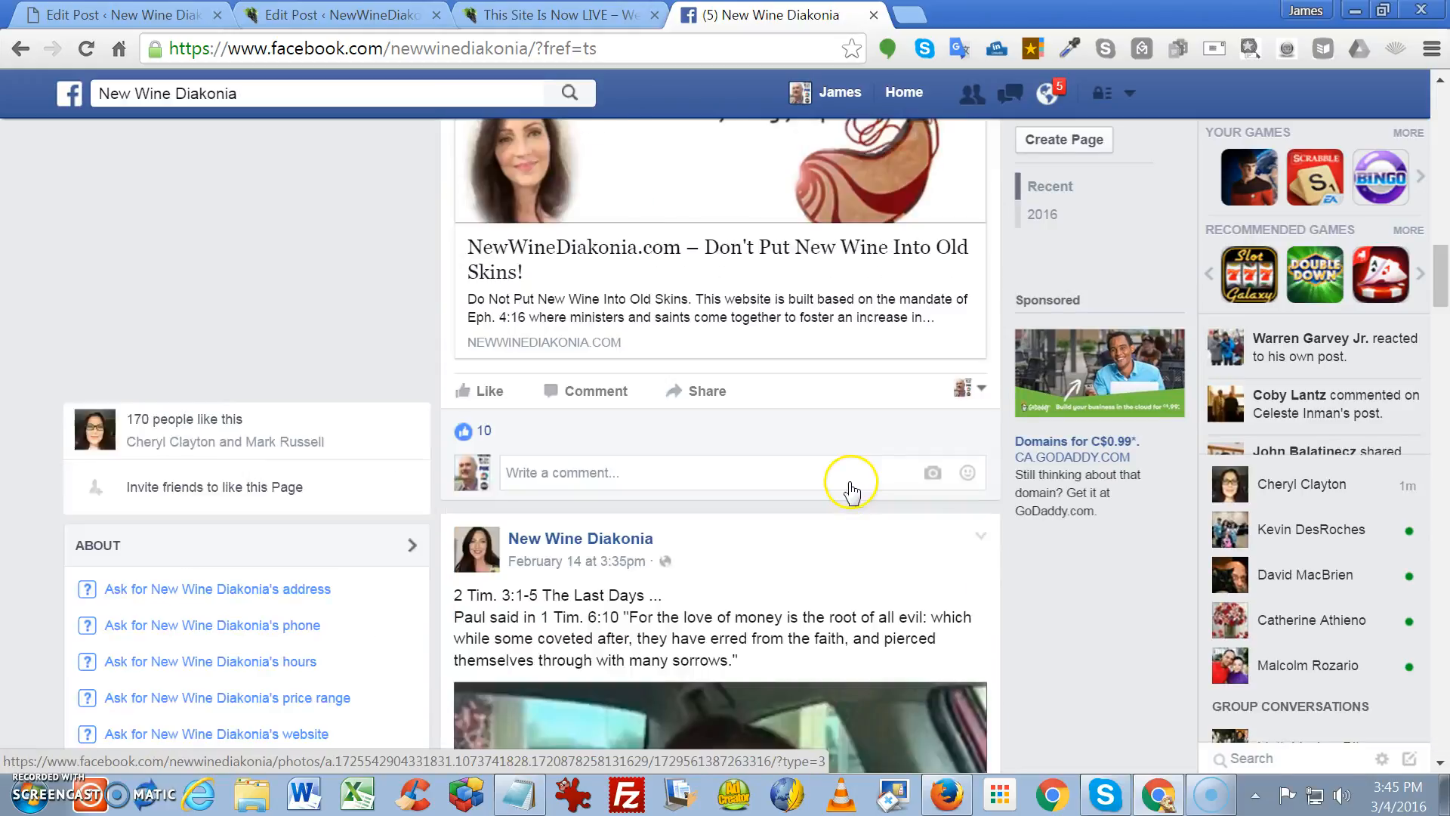
pyautogui.scroll(3, 851, 487)
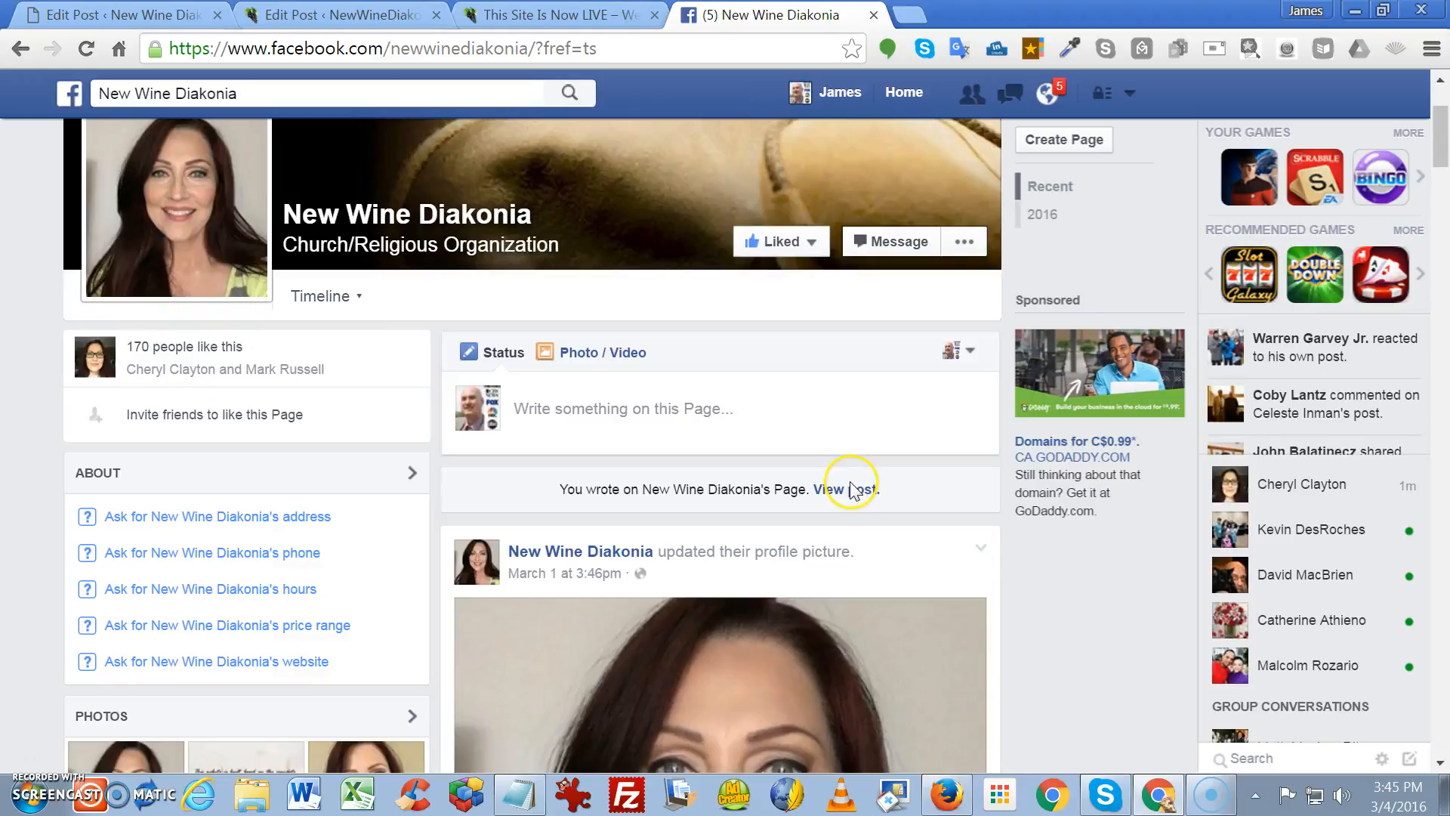
# Open the Facebook home feed and examine the shared welcome post, including its image, author line and commenting identity
pyautogui.click(904, 92)
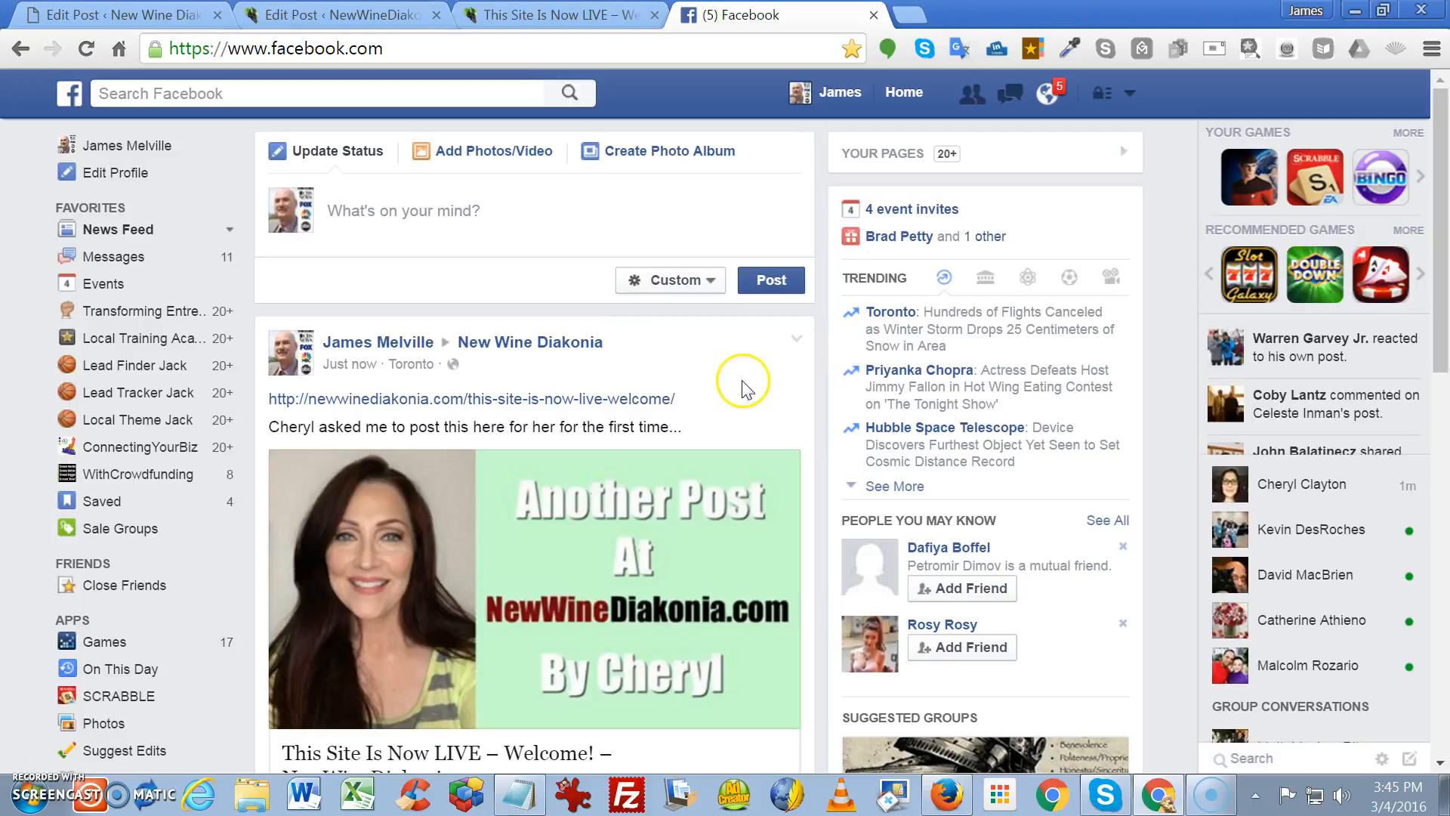
pyautogui.scroll(-5, 741, 382)
pyautogui.scroll(4, 742, 379)
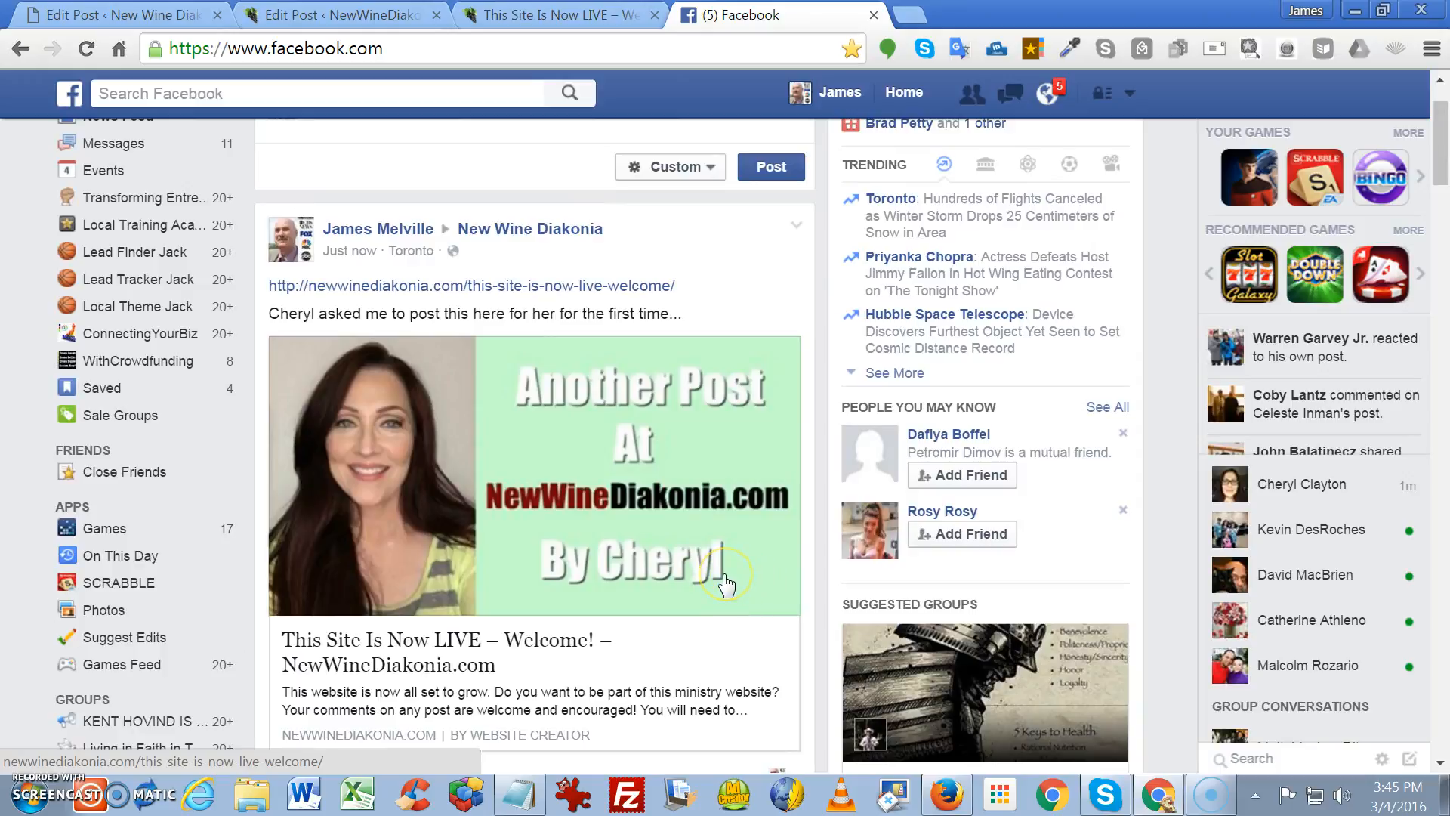
pyautogui.scroll(-4, 711, 531)
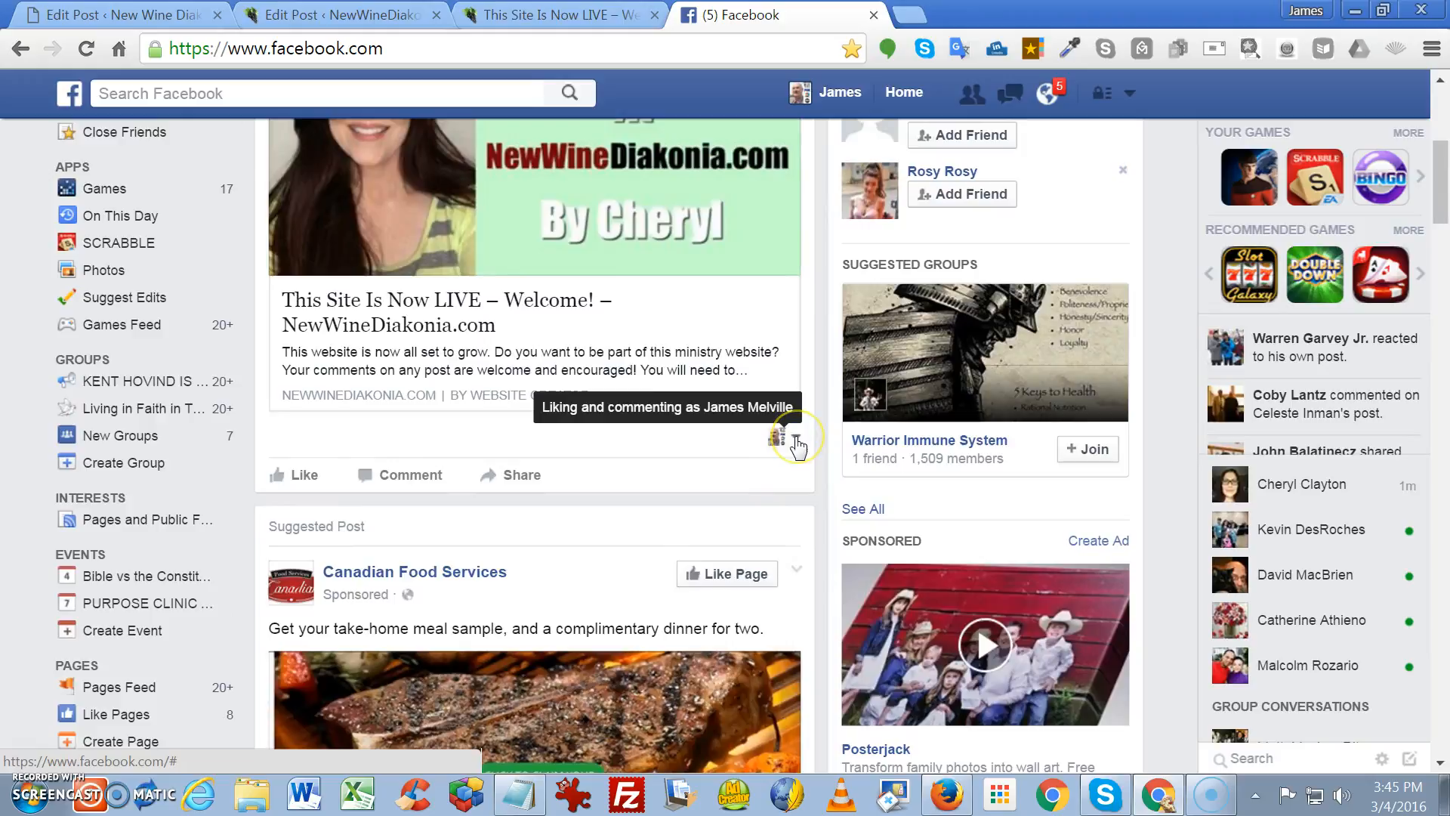
pyautogui.scroll(4, 582, 437)
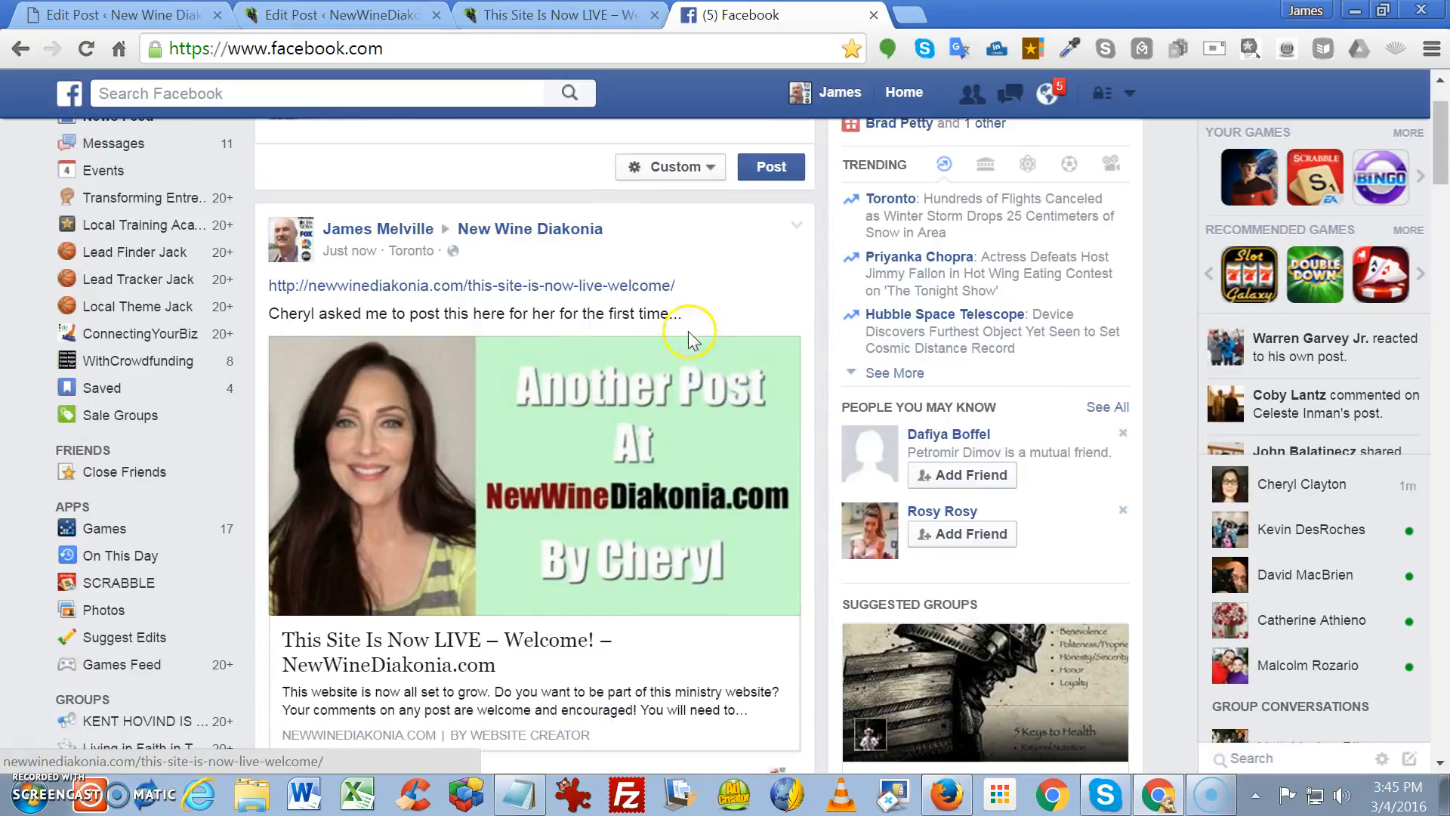
# Delete the shared welcome post from the home feed
pyautogui.click(800, 225)
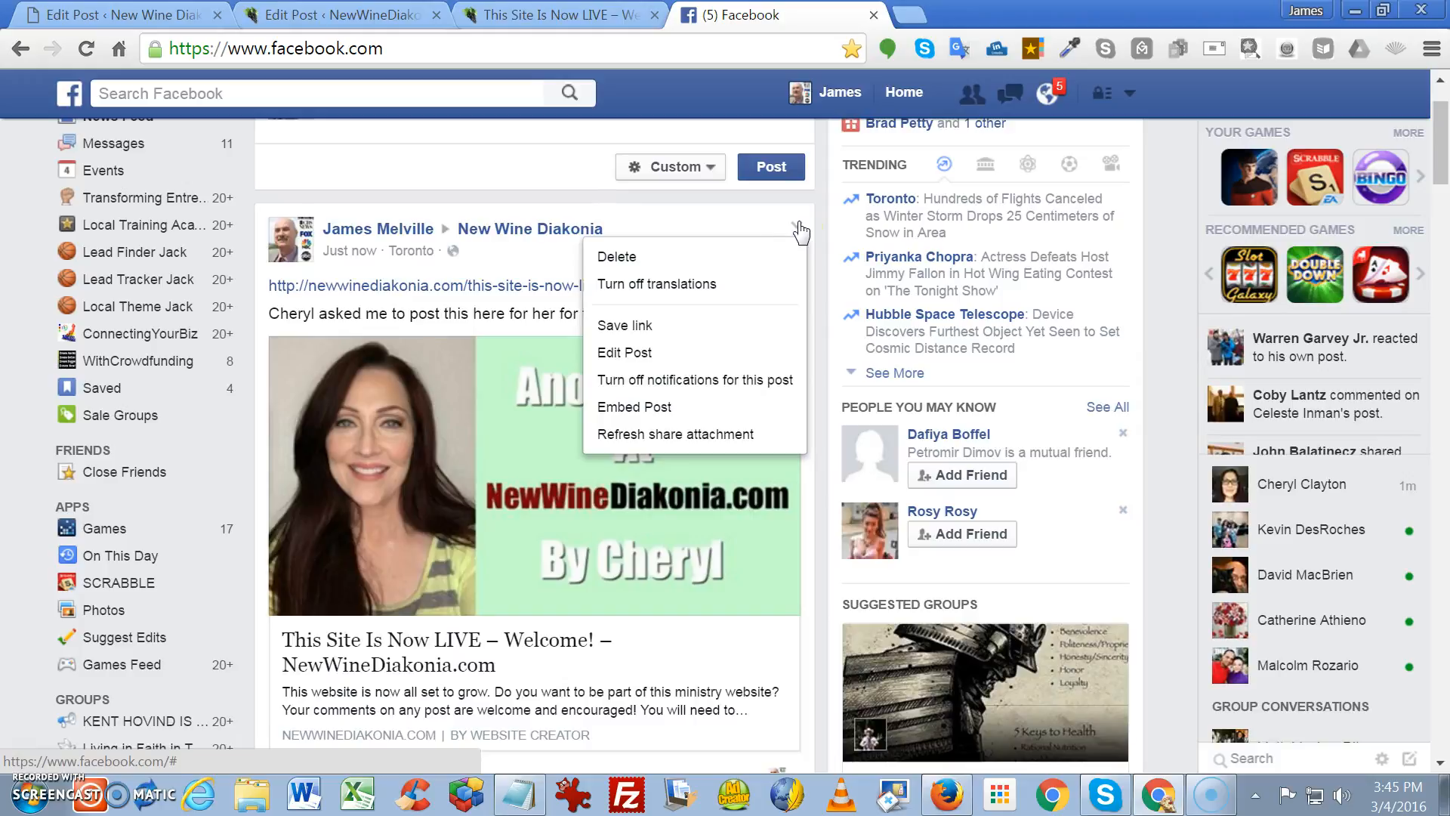
pyautogui.click(640, 266)
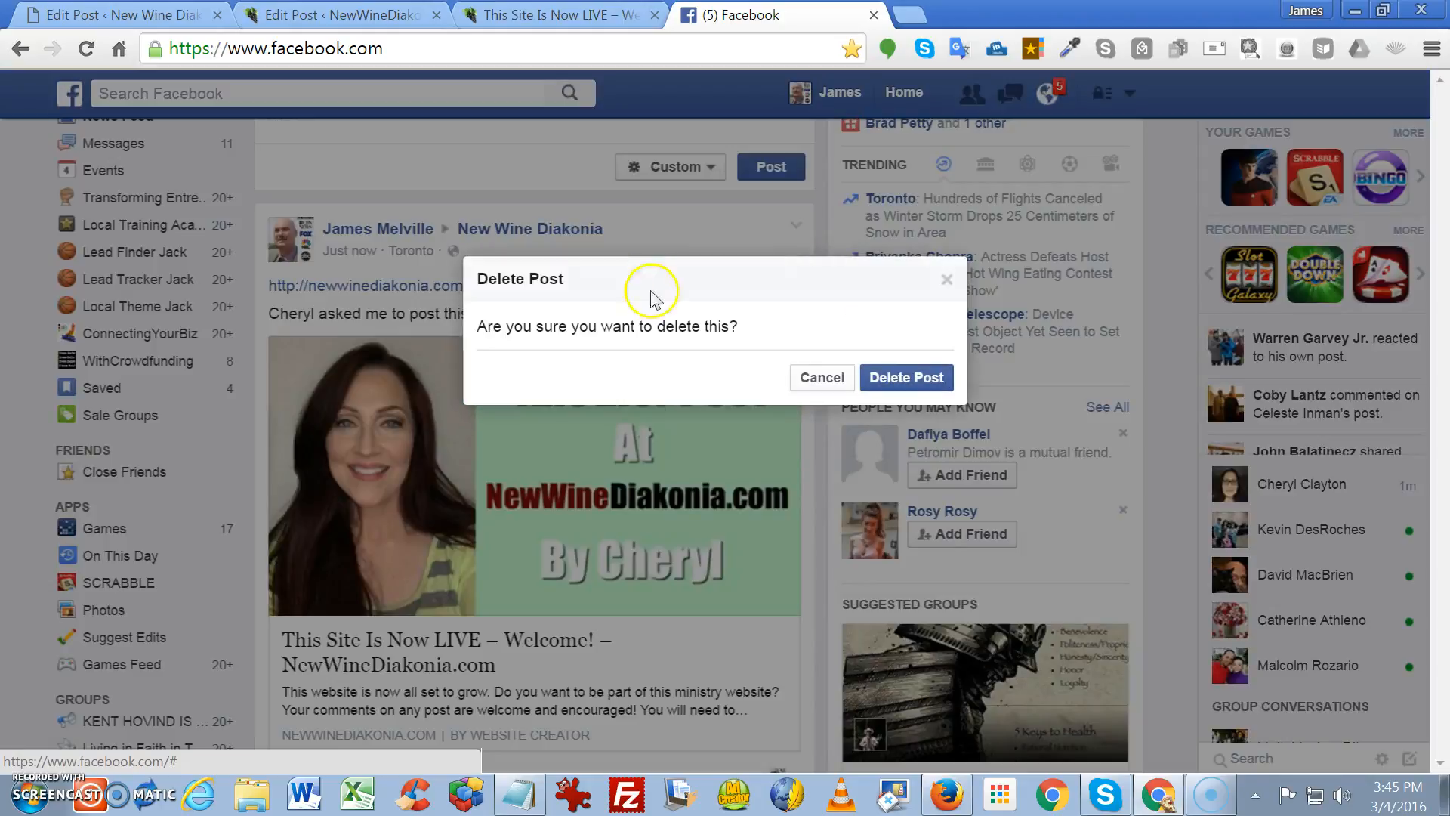
pyautogui.click(901, 380)
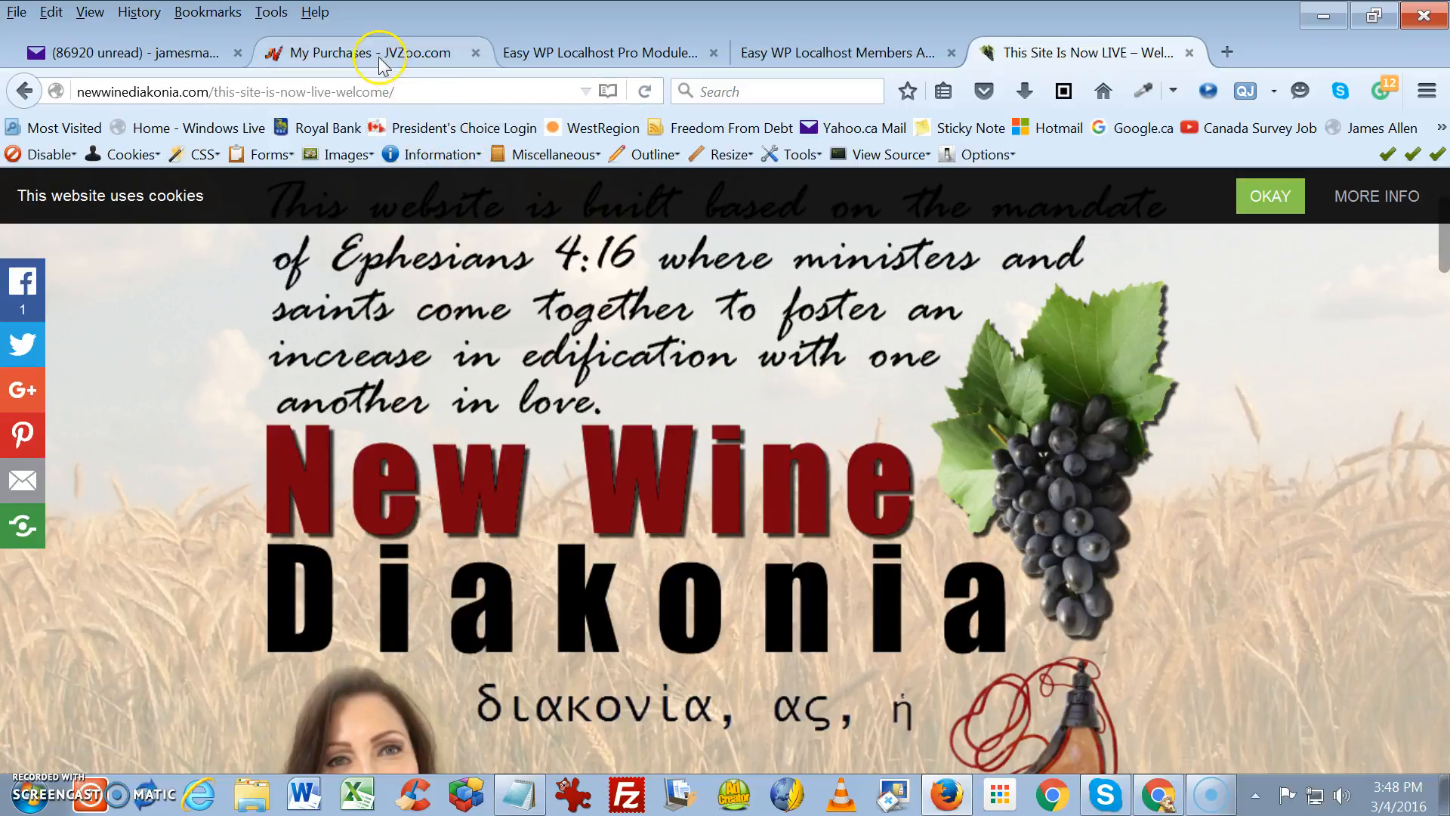
# Switch from Firefox to the New Wine Diakonia Facebook page in Chrome and dismiss the Invite Your Friends prompt
pyautogui.click(442, 90)
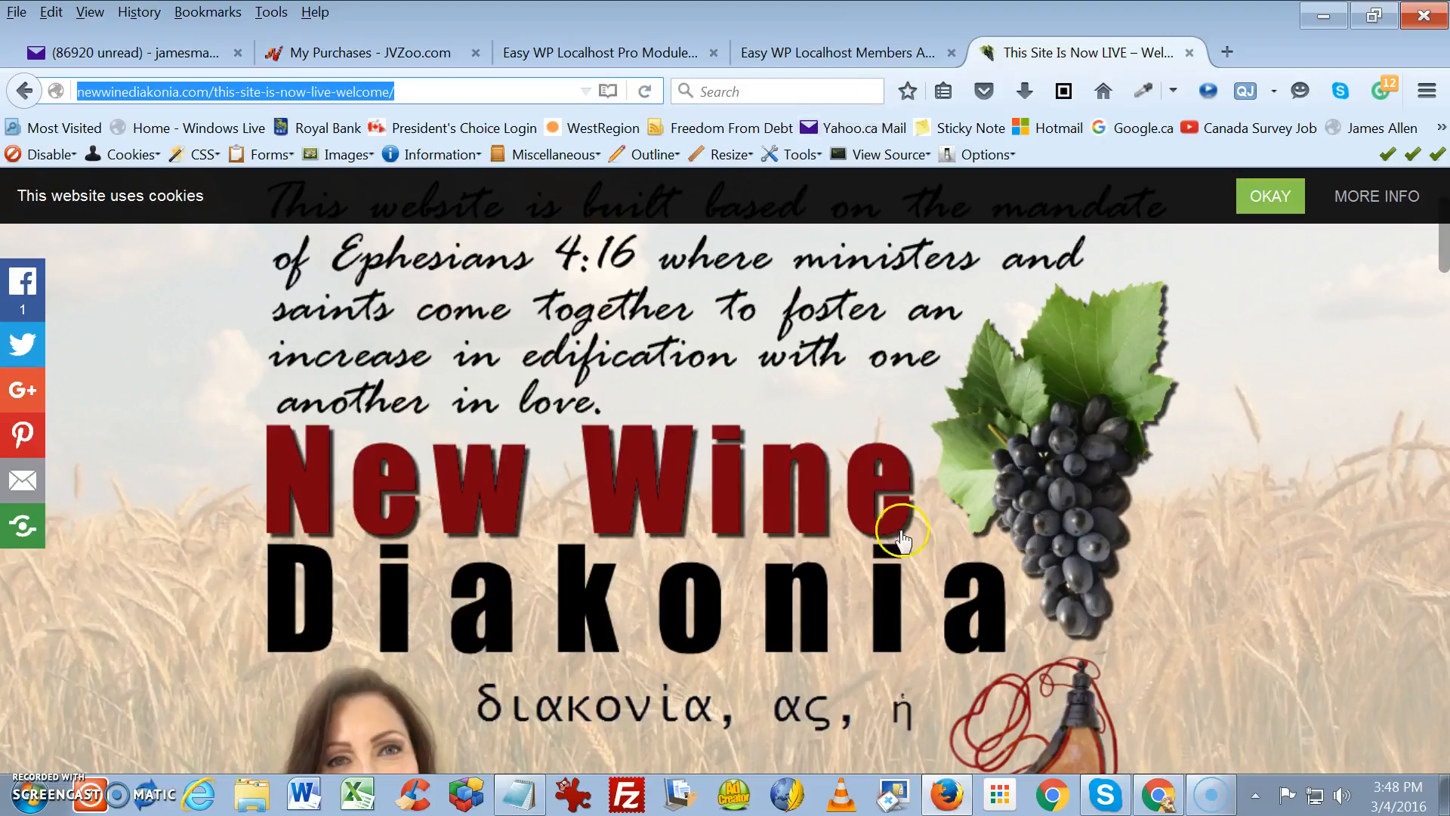
pyautogui.click(1057, 794)
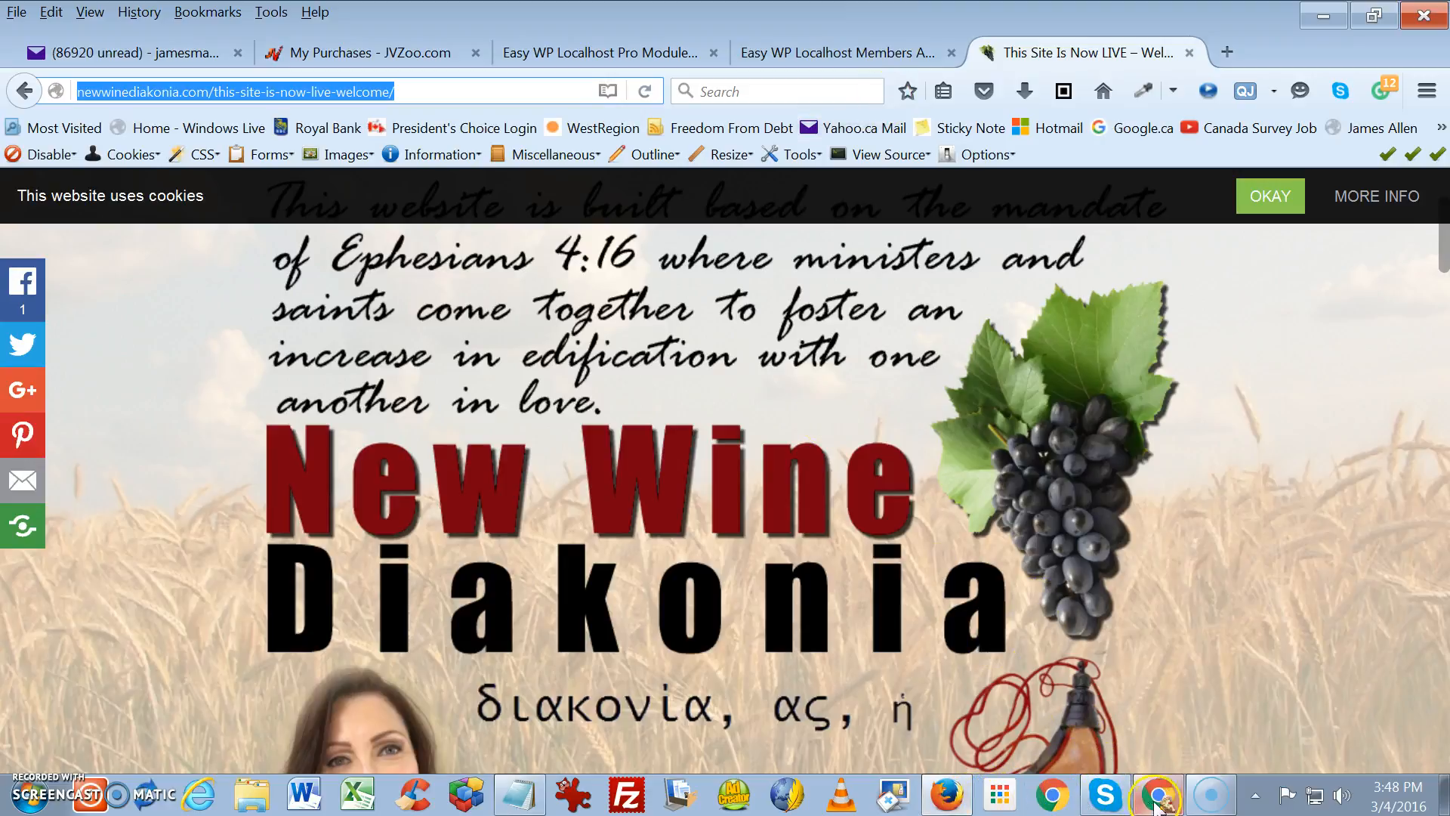
pyautogui.click(744, 17)
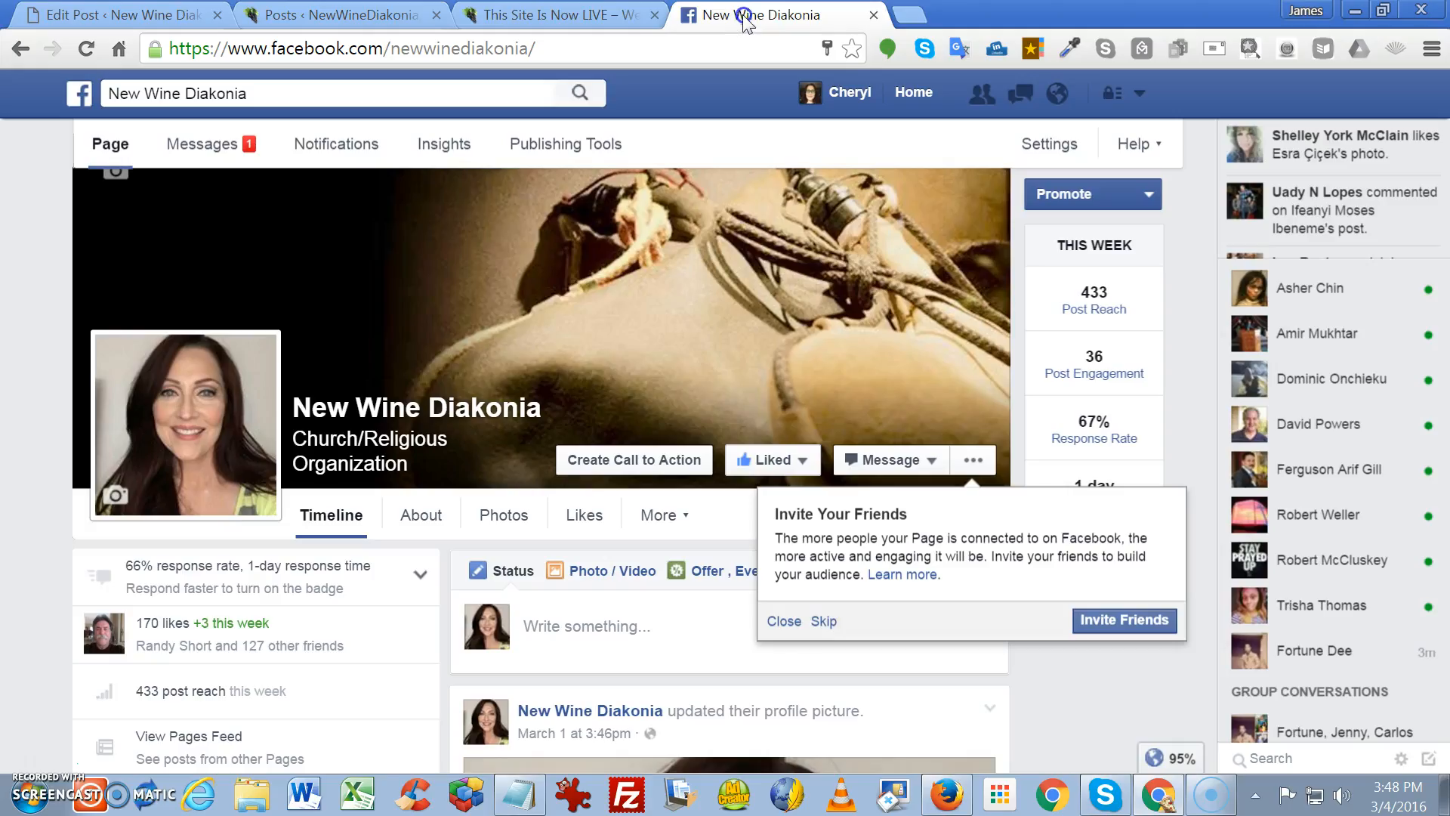
pyautogui.click(1125, 621)
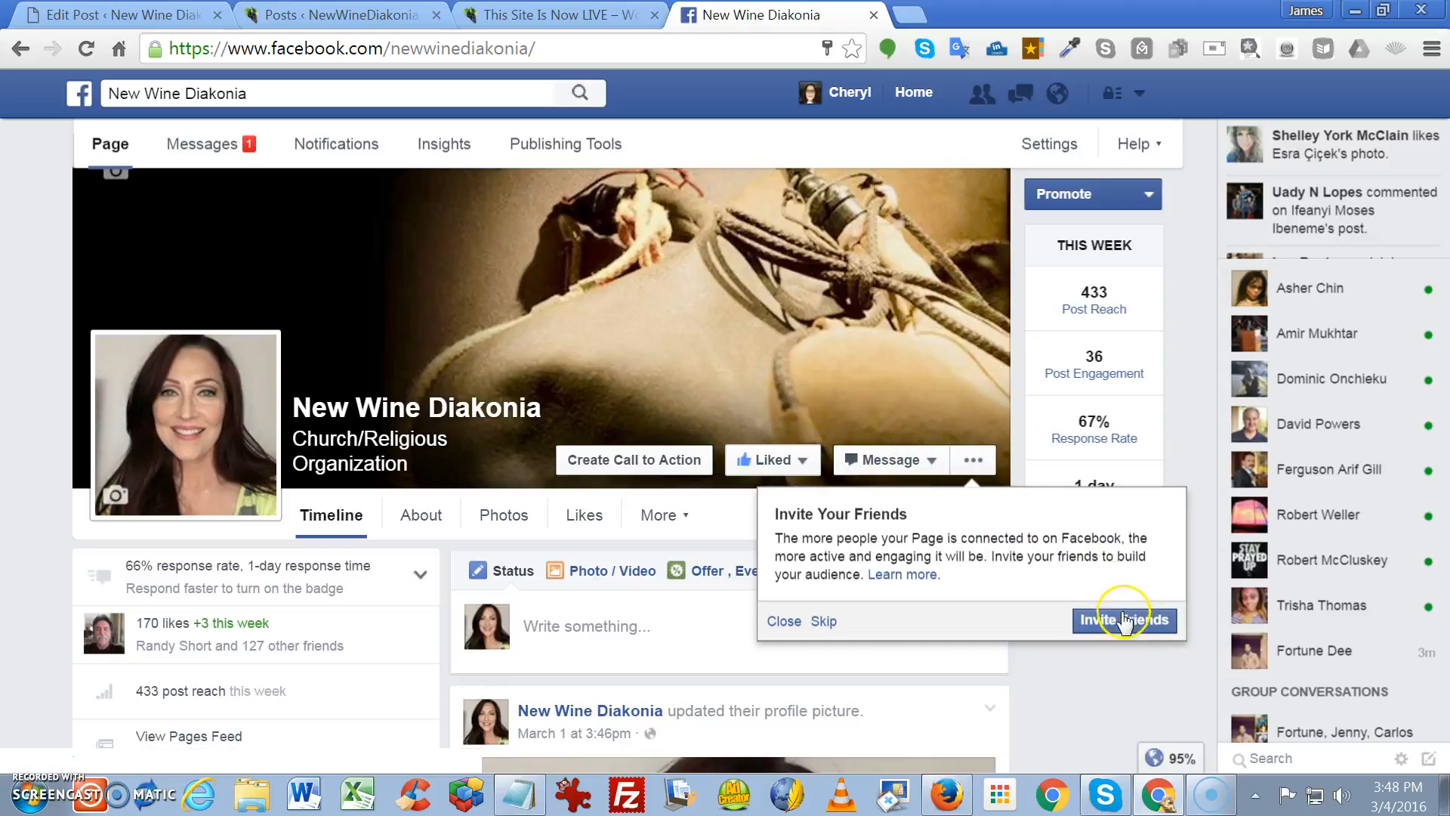
pyautogui.click(784, 620)
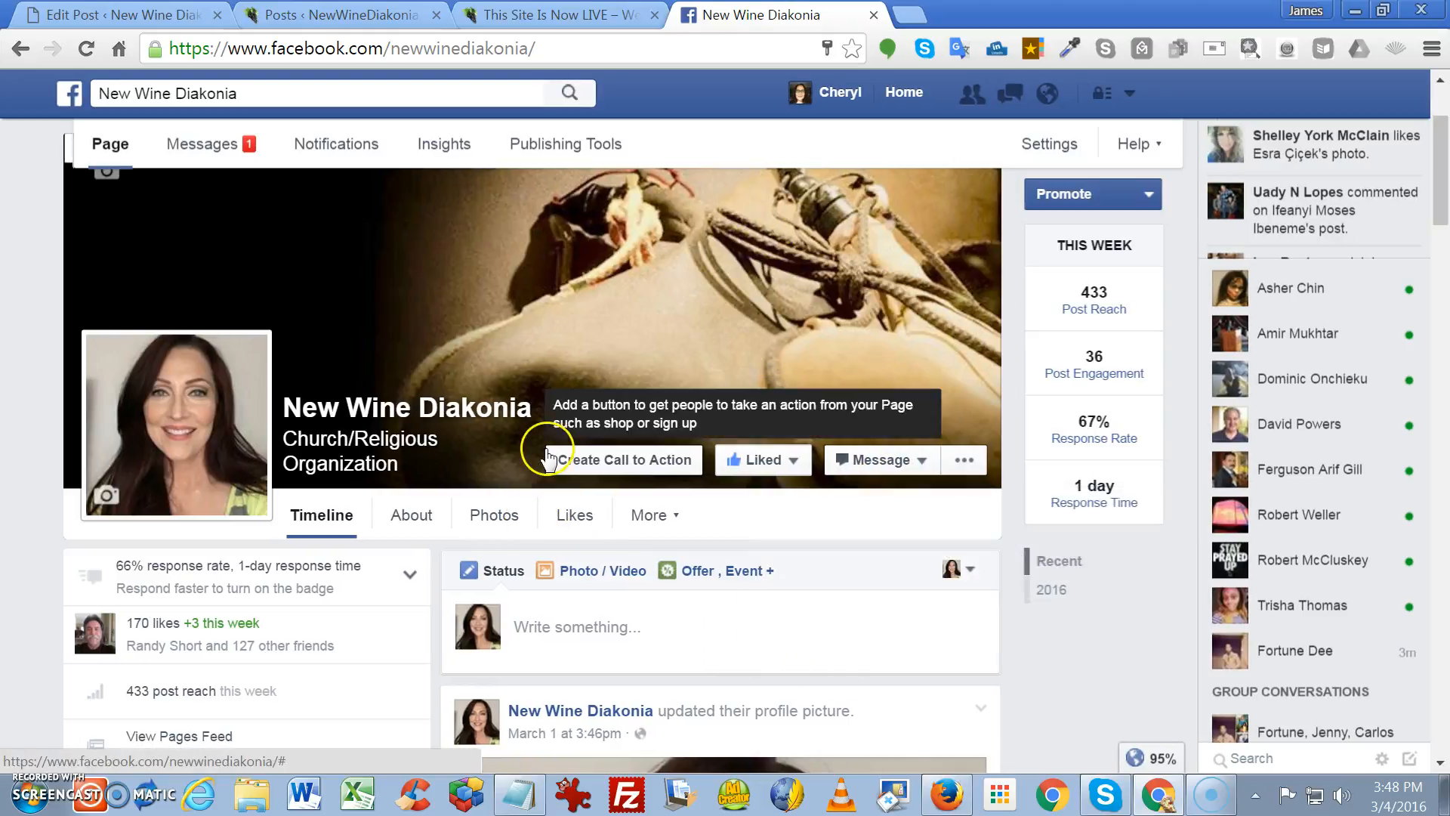
pyautogui.click(593, 638)
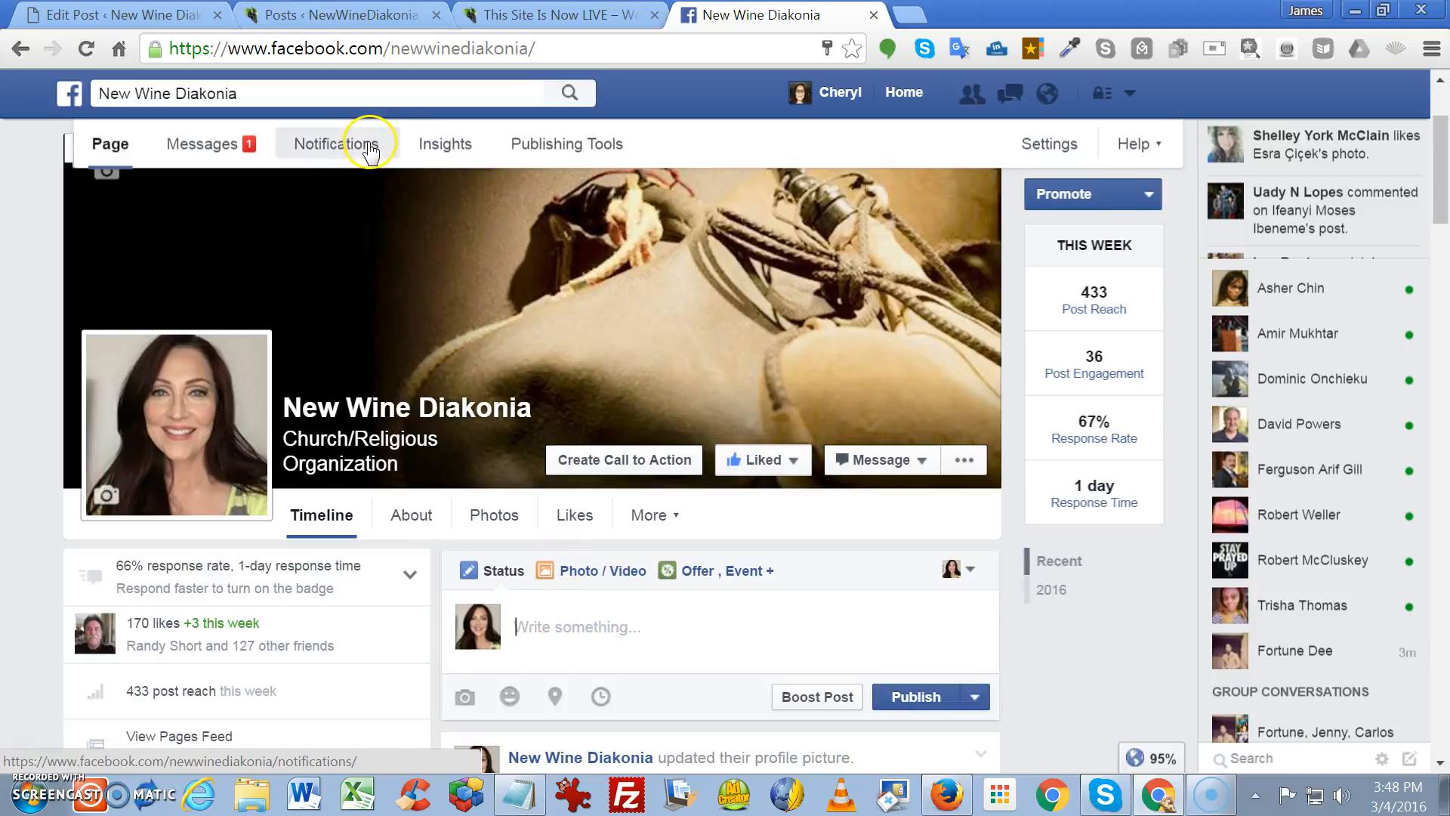
pyautogui.click(519, 18)
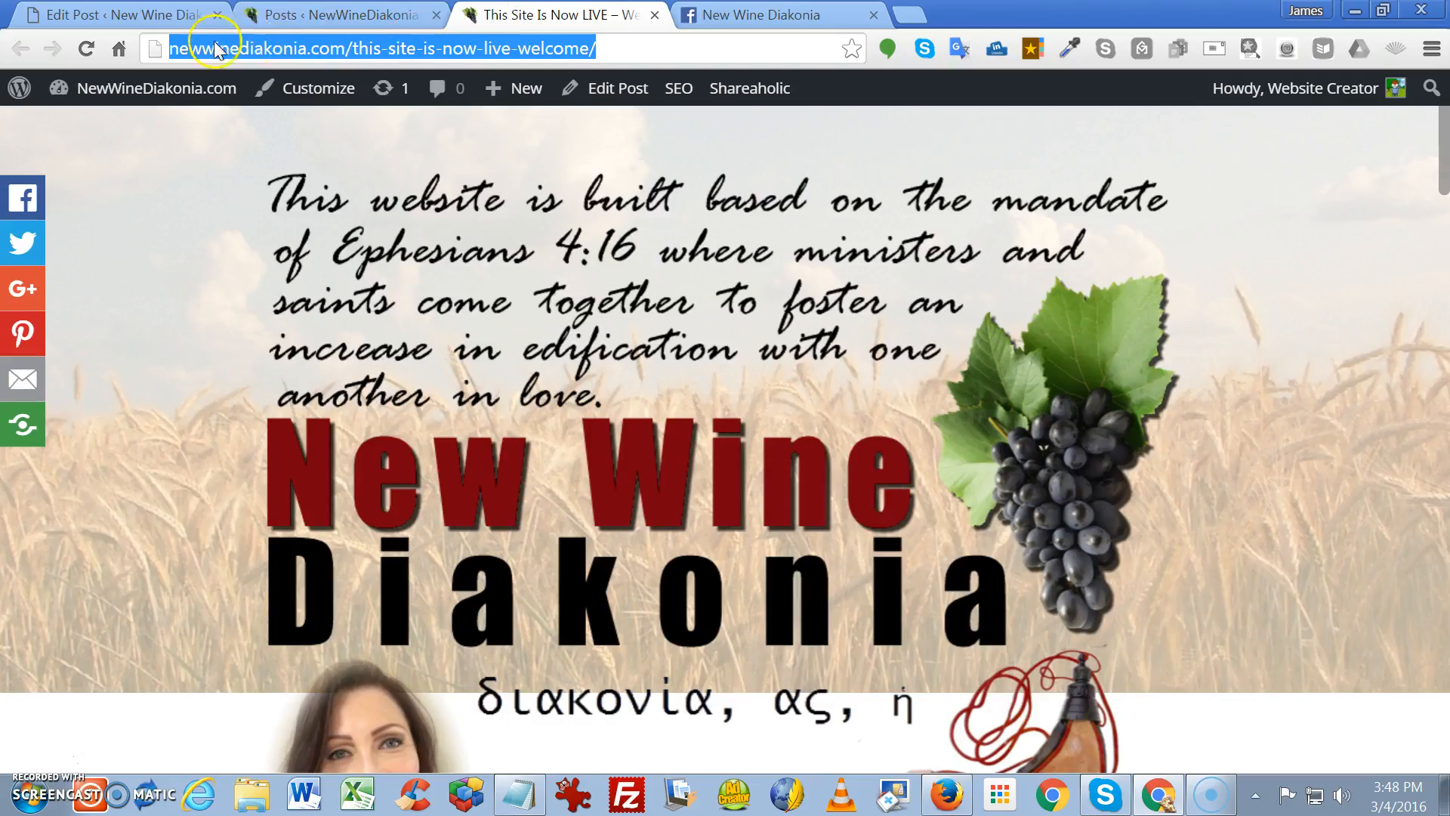
pyautogui.click(721, 17)
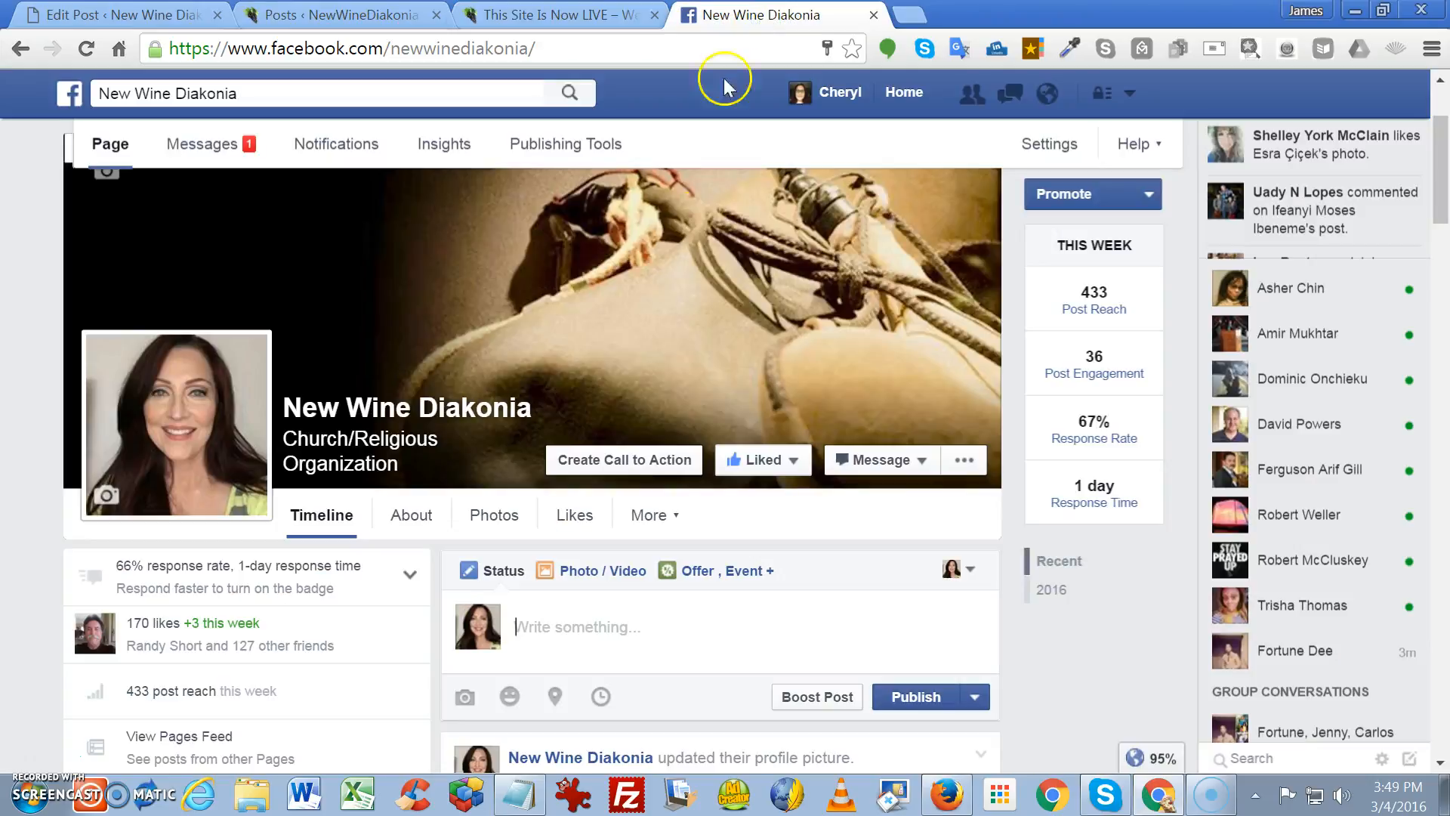
pyautogui.click(645, 621)
pyautogui.write('http://newwinediakonia.com/this-site-is-now-live-welcome/')
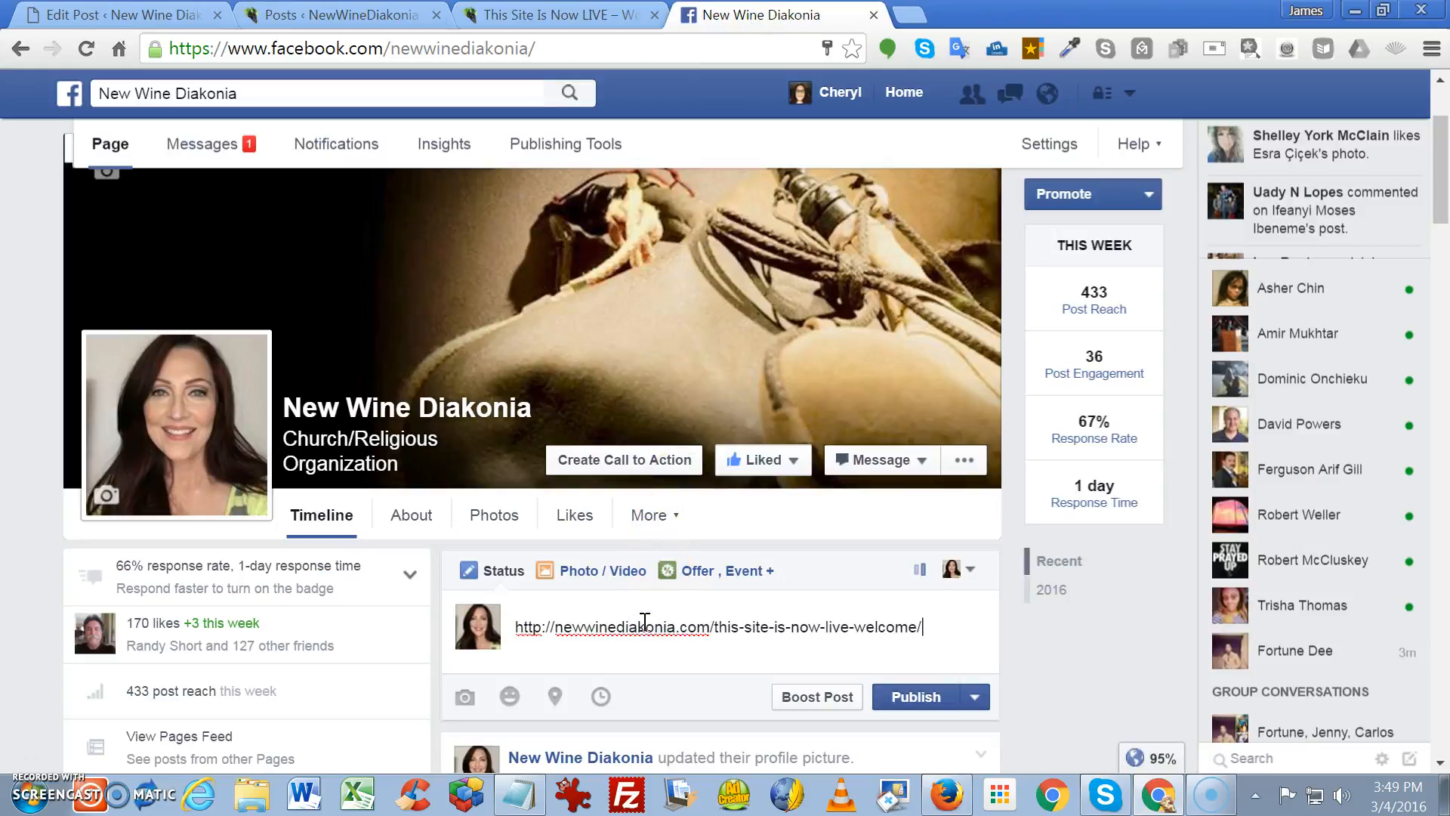
# Check the generated link preview's image, title and author line, and publish the status as the page
pyautogui.scroll(-5, 947, 596)
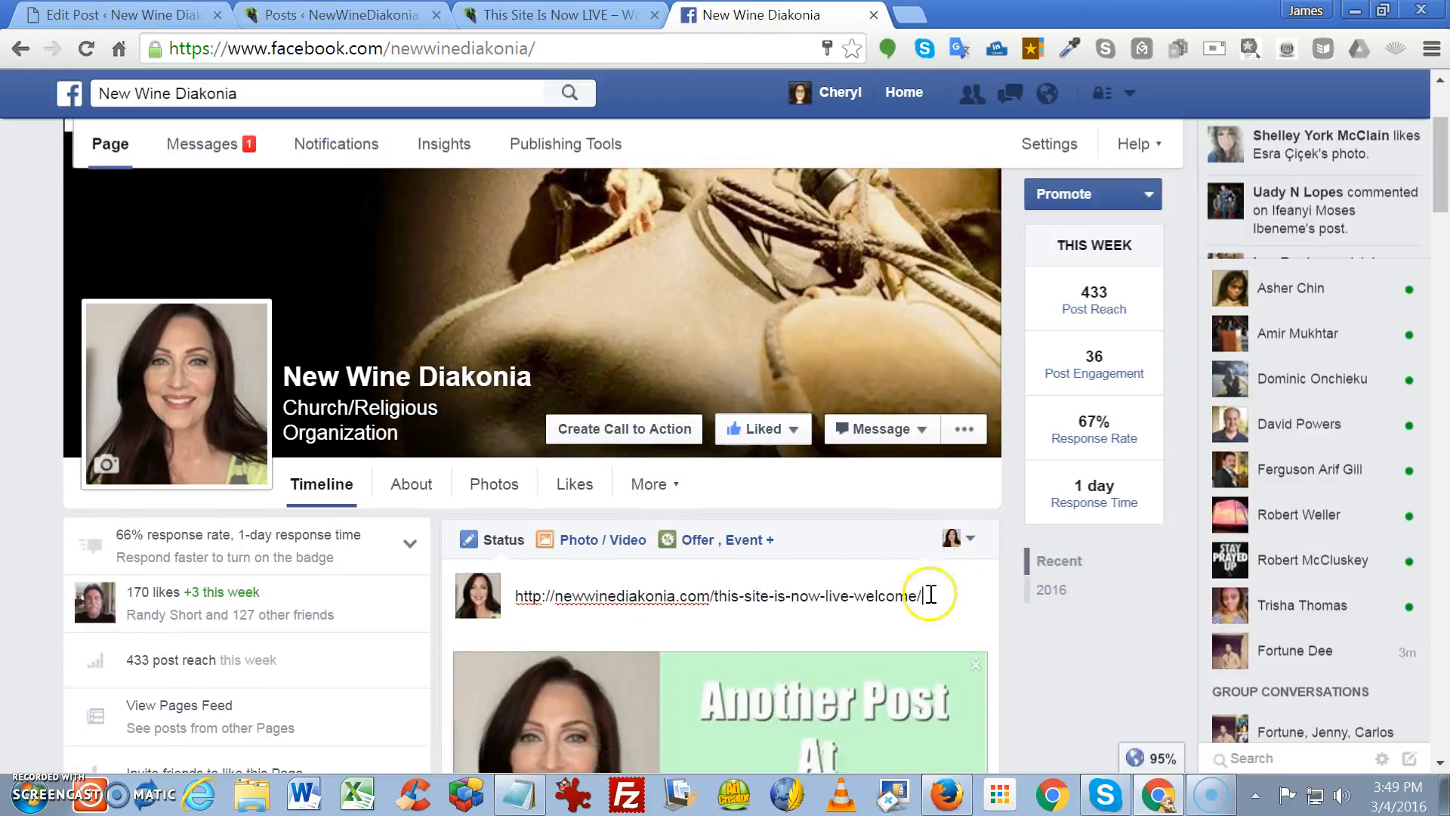
pyautogui.scroll(-2, 930, 604)
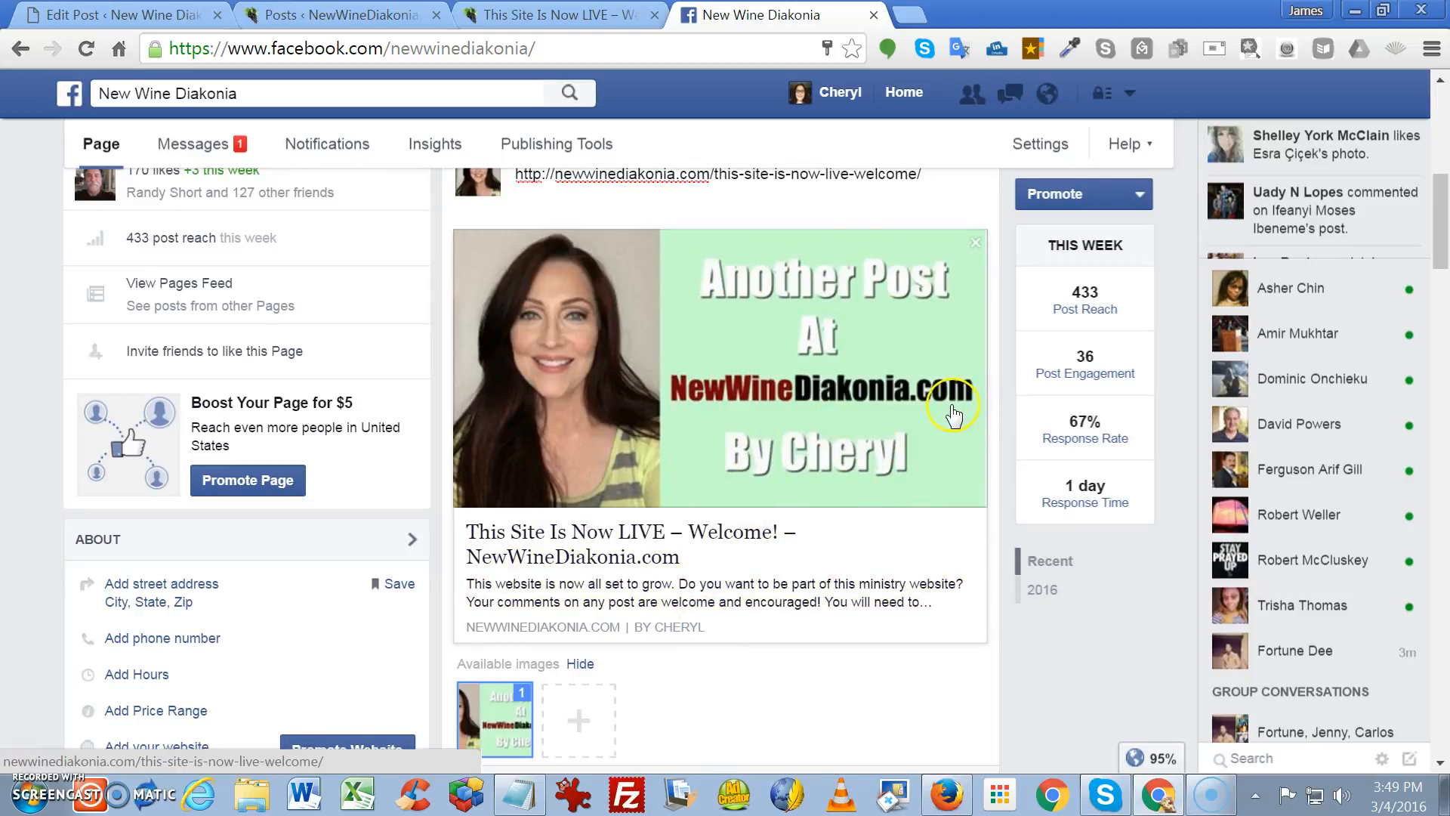
pyautogui.scroll(3, 844, 577)
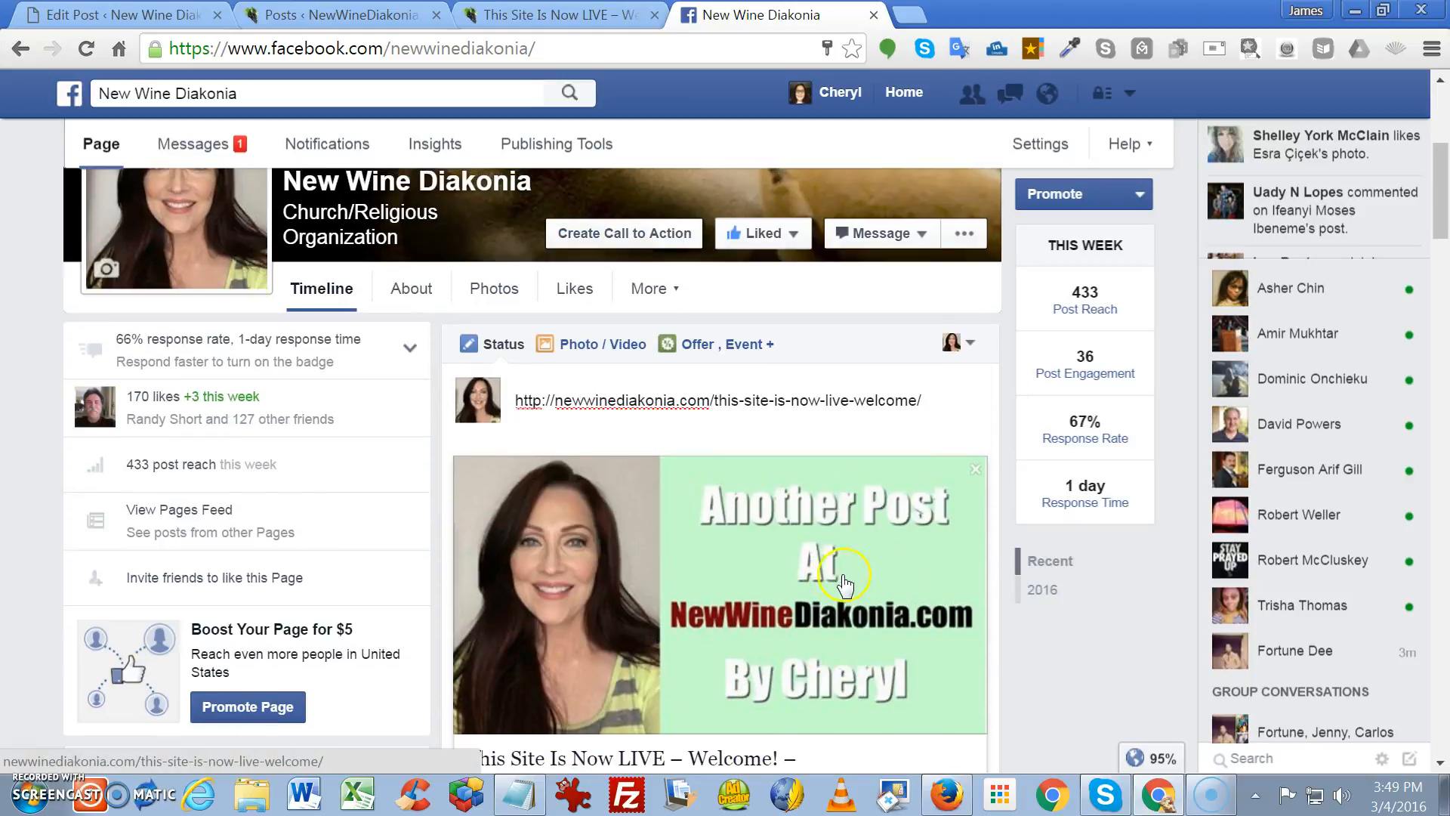
pyautogui.scroll(-7, 834, 509)
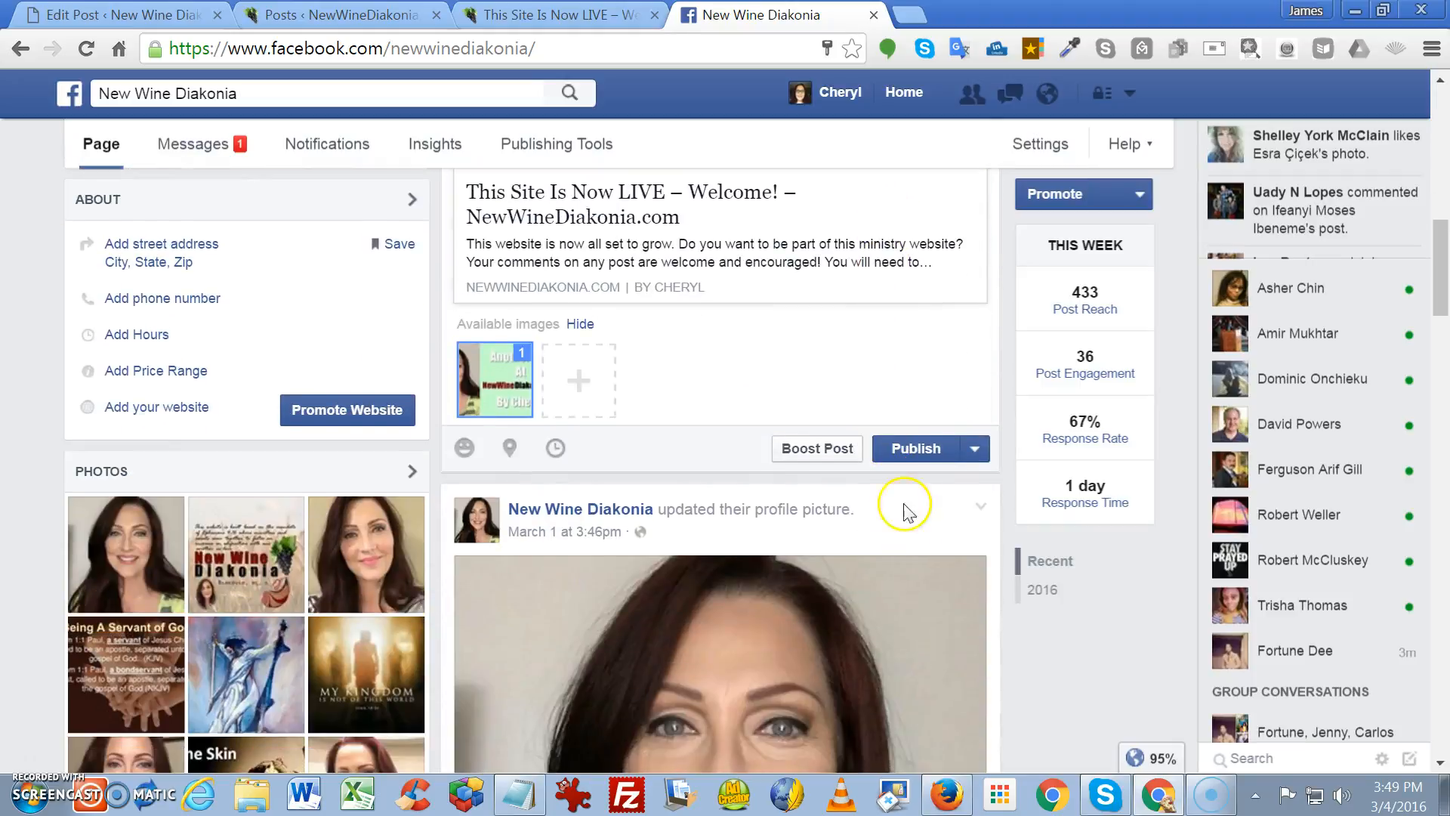
pyautogui.click(925, 450)
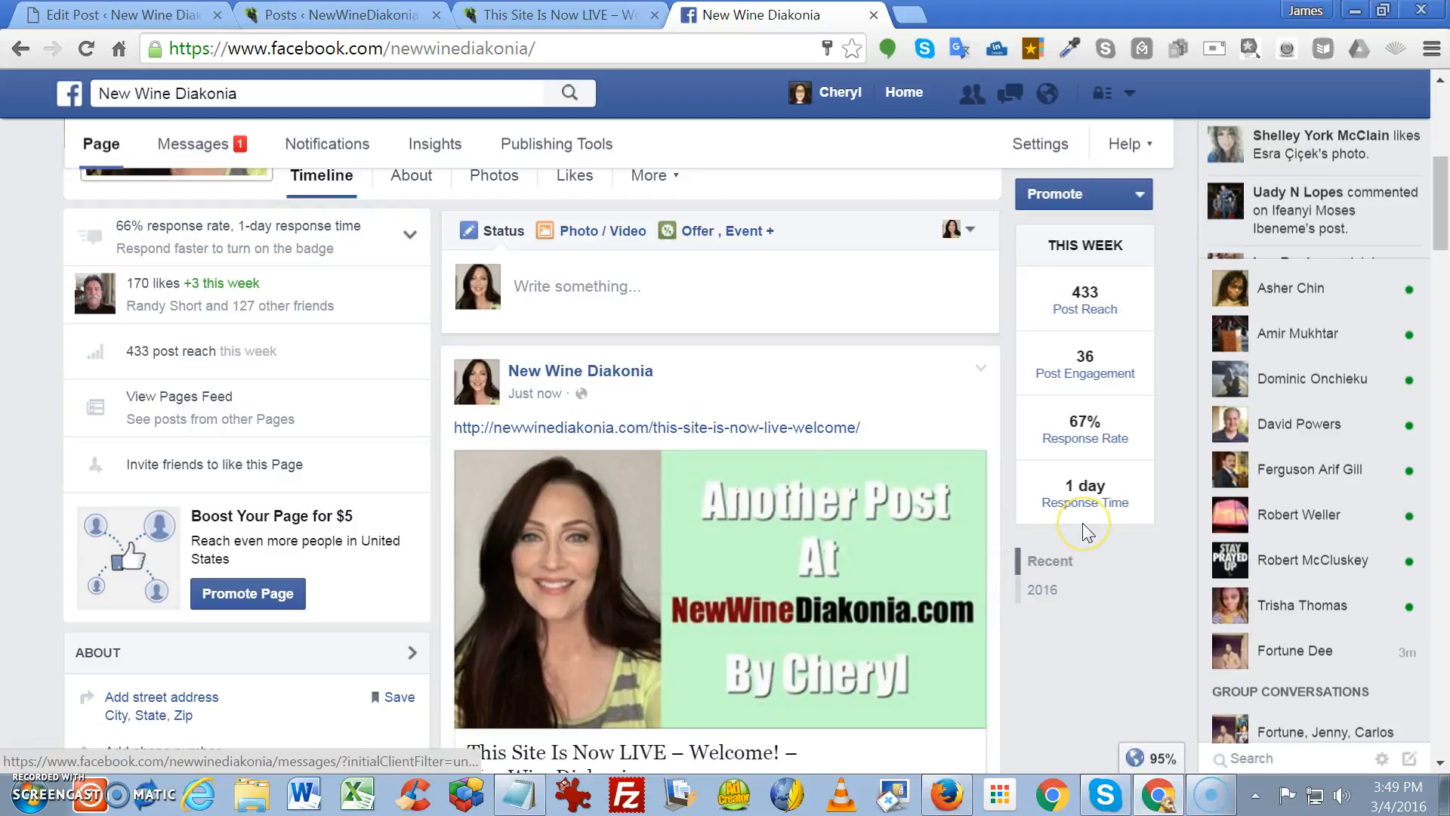
# Review the published welcome post on the page's timeline and open its post options
pyautogui.moveTo(1046, 502)
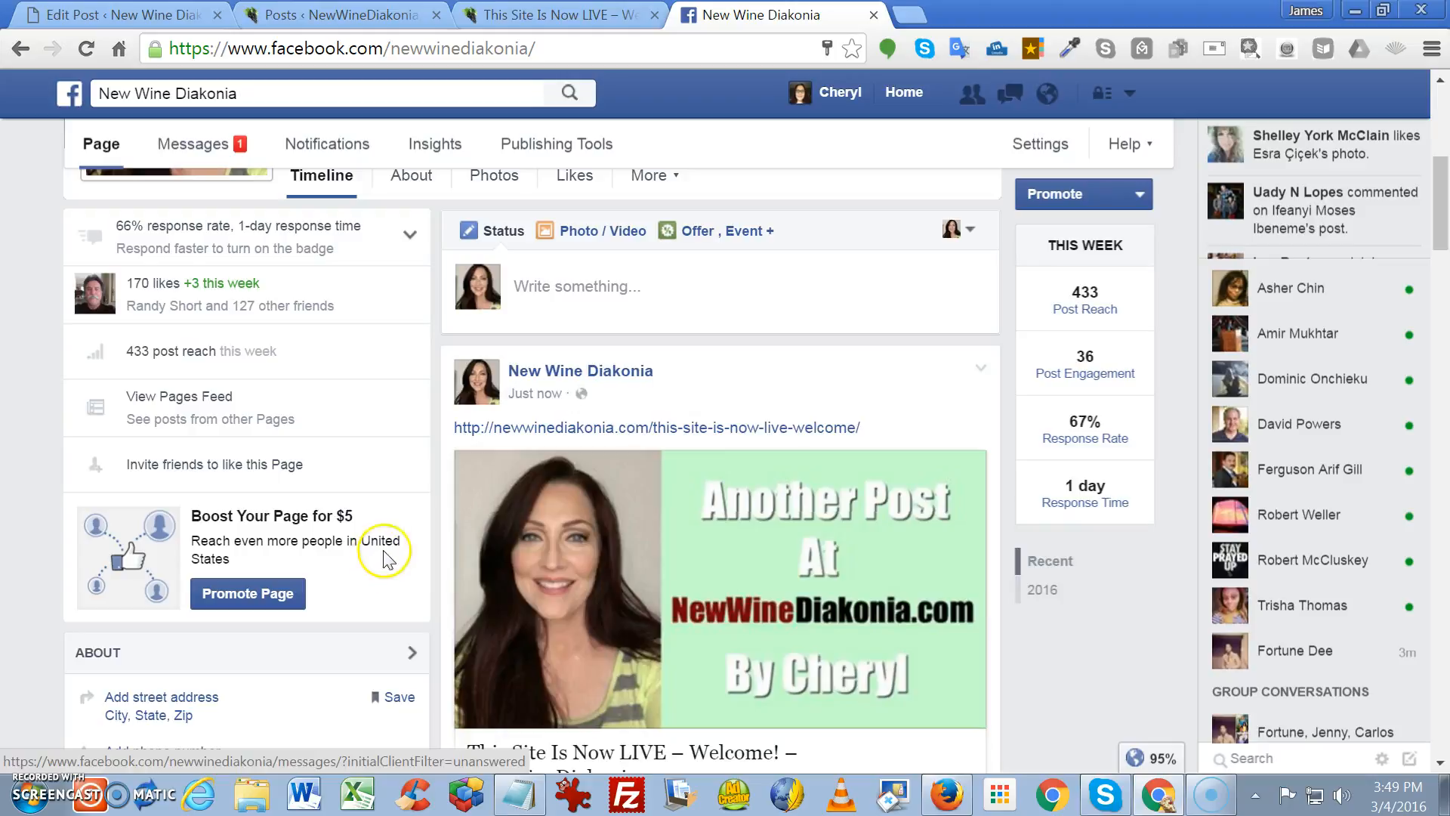
pyautogui.scroll(-2, 423, 578)
pyautogui.scroll(-2, 424, 577)
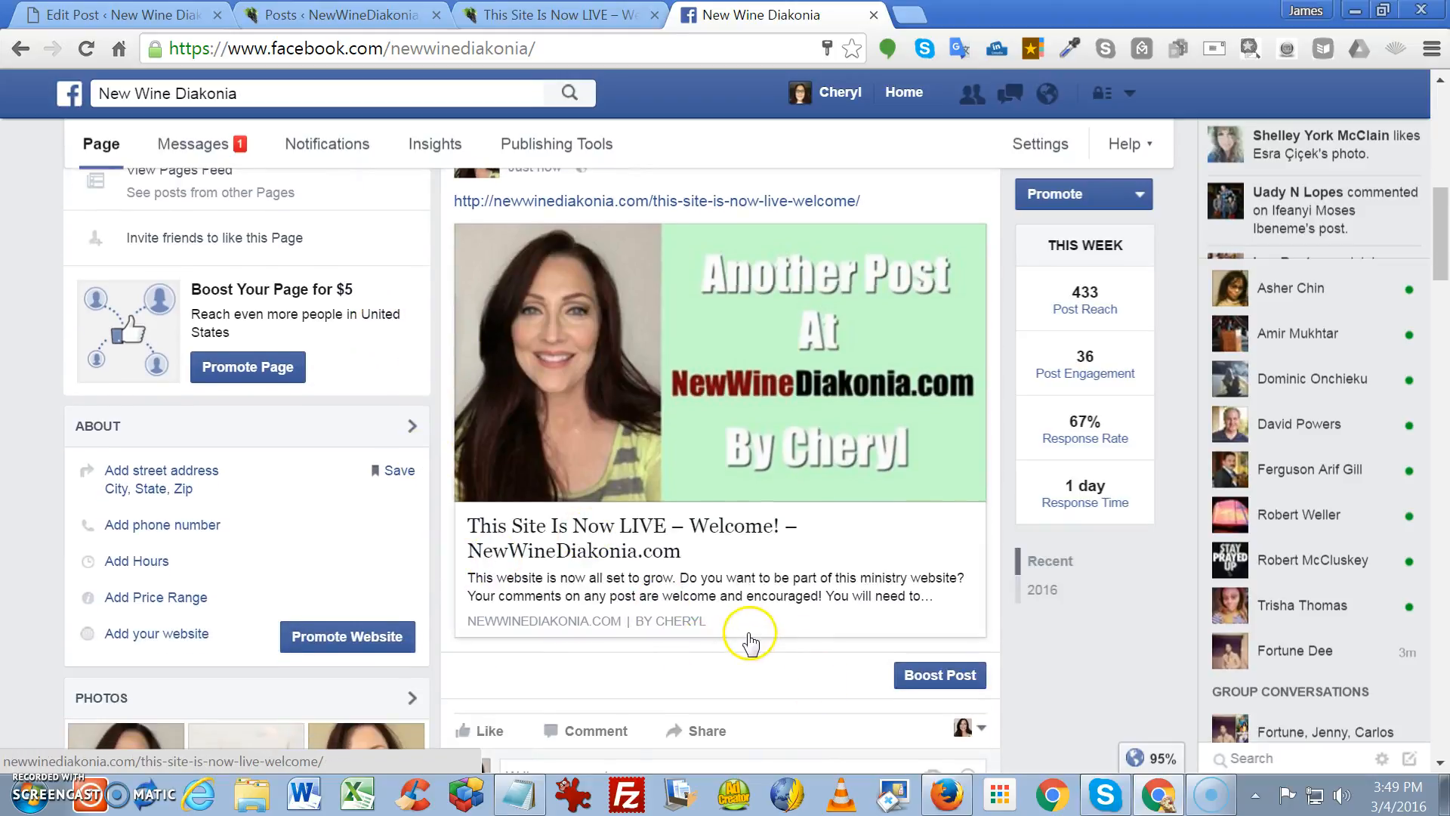
pyautogui.scroll(2, 875, 391)
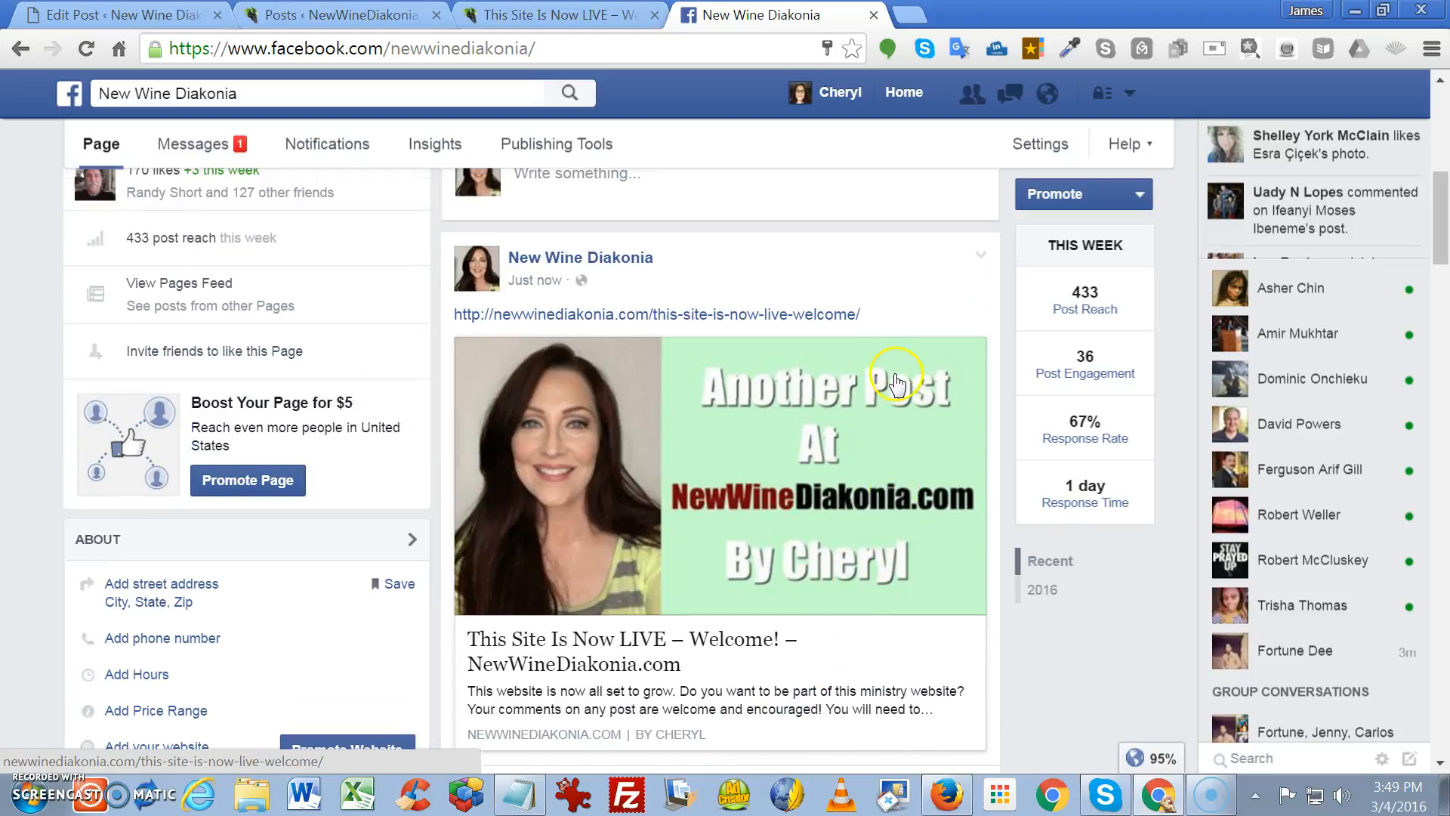
pyautogui.click(983, 257)
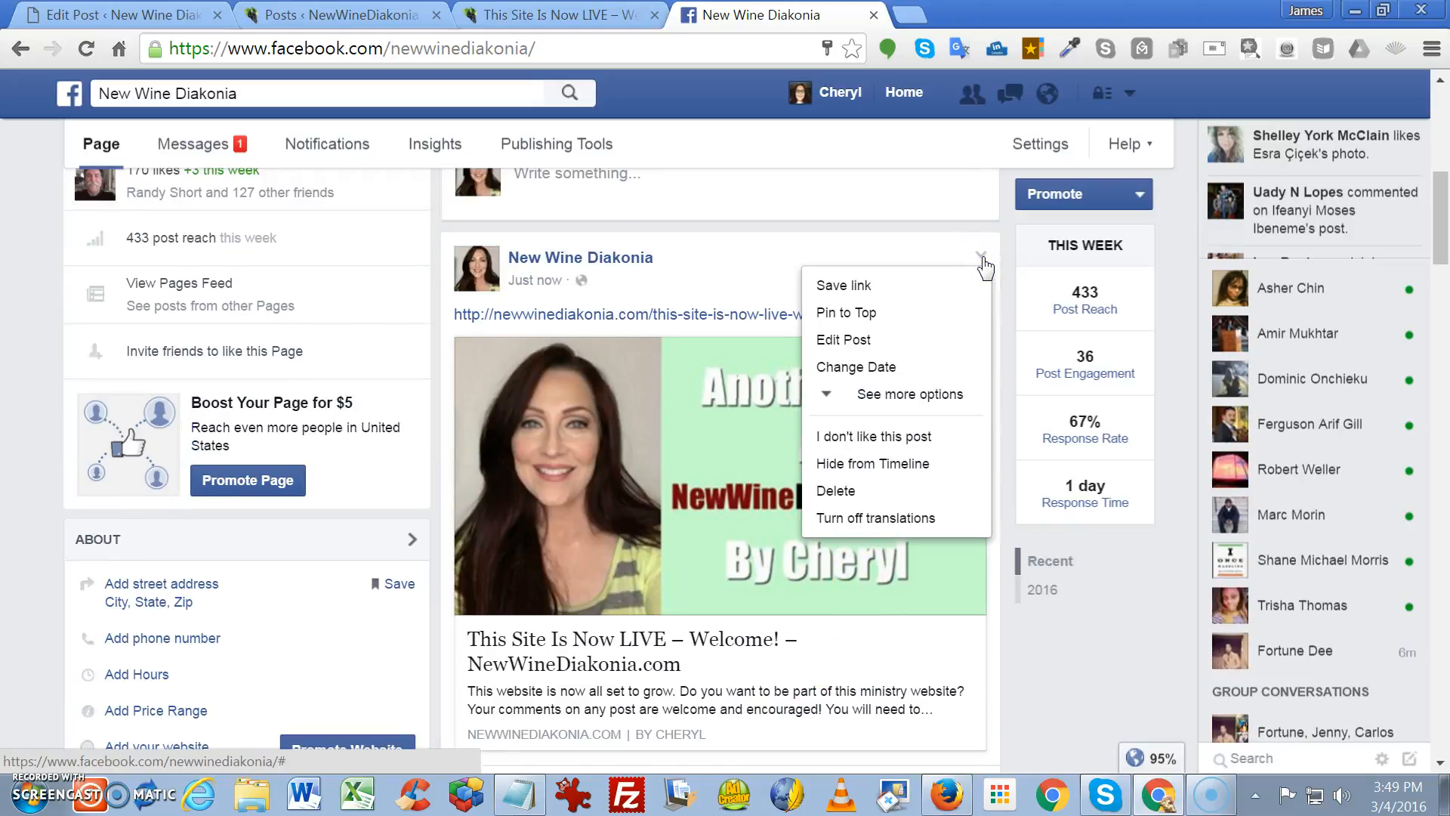